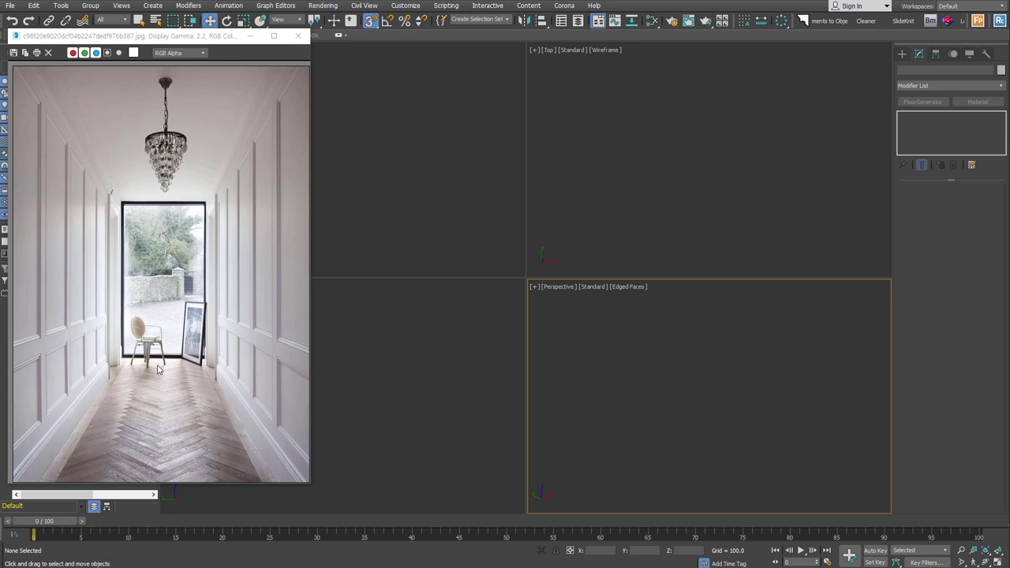
Create a plane 1300 wide and 1700 long in the perspective view
click(902, 53)
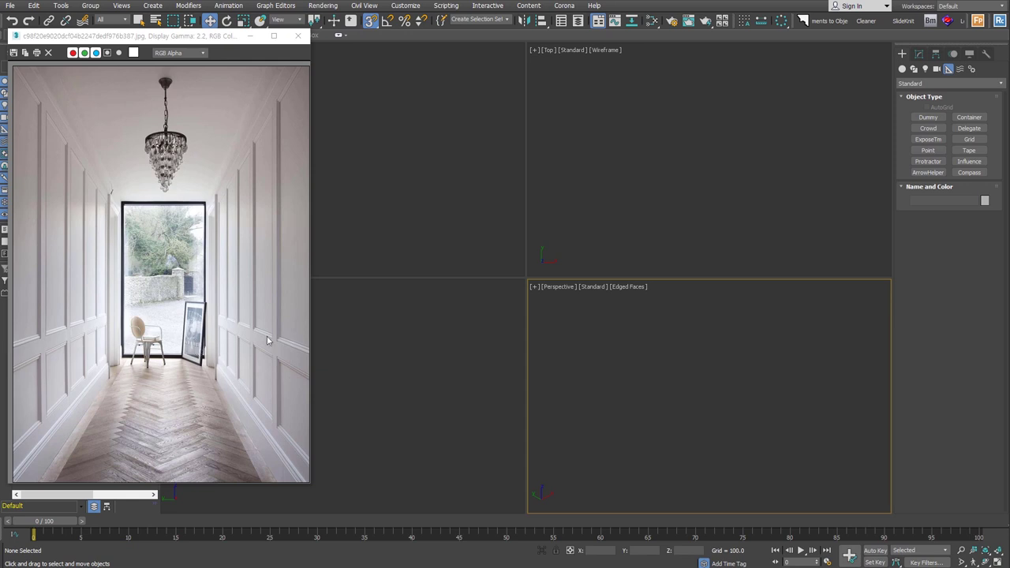
key(b)
drag(629, 378, 745, 402)
scroll(745, 402, up, 3)
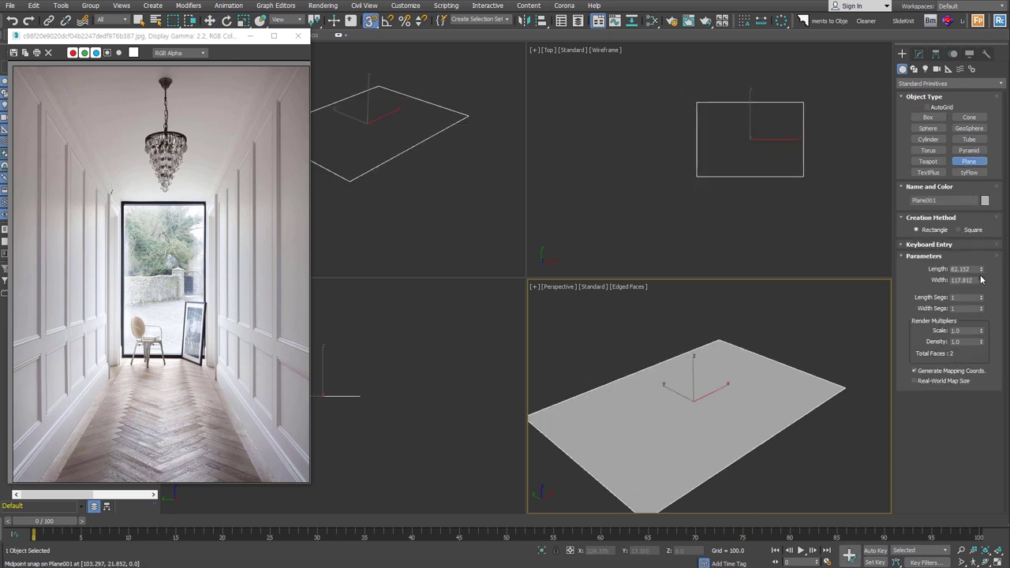
double_click(962, 281)
text(1300)
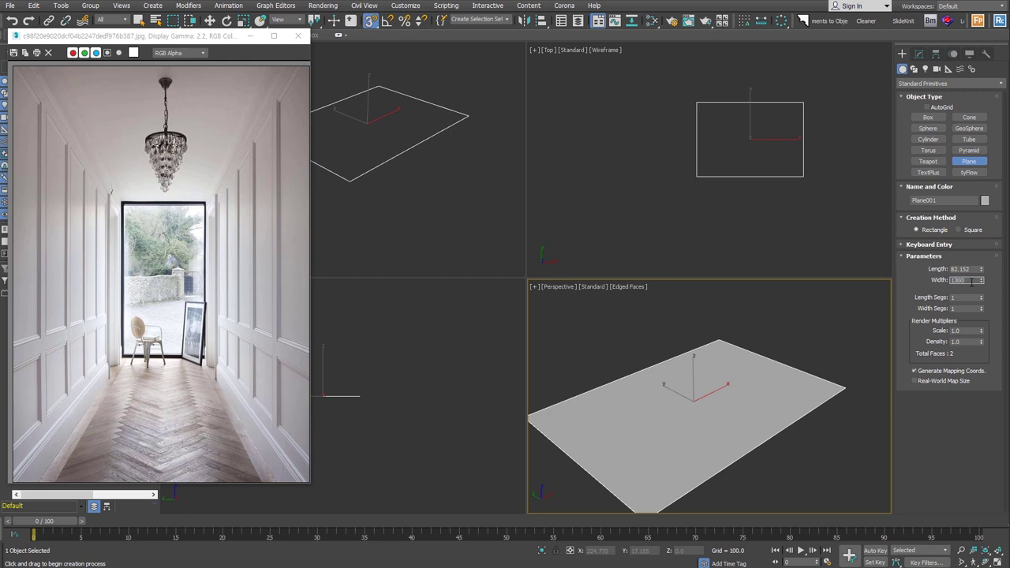
key(shift+Tab)
text(130)
key(Return)
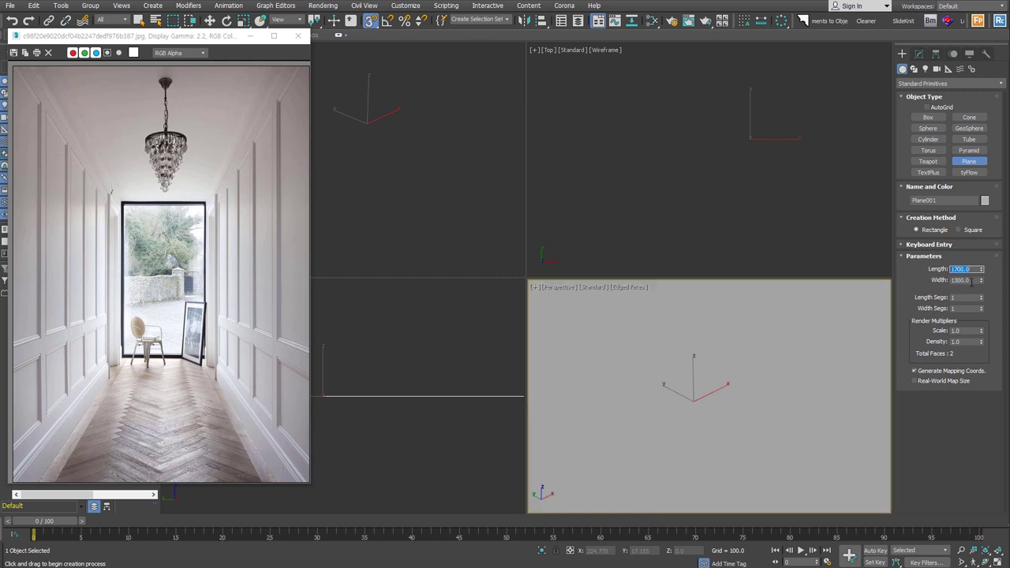
Re-centre the plane and switch the main view to an enlarged orthographic projection
scroll(724, 424, down, 5)
middle_drag(724, 423, 714, 437)
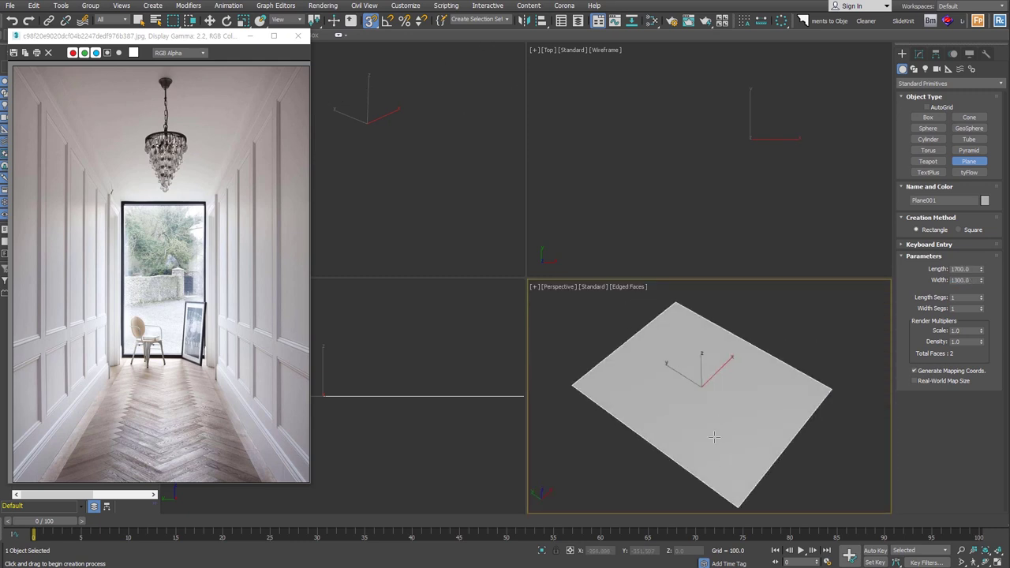
key(u)
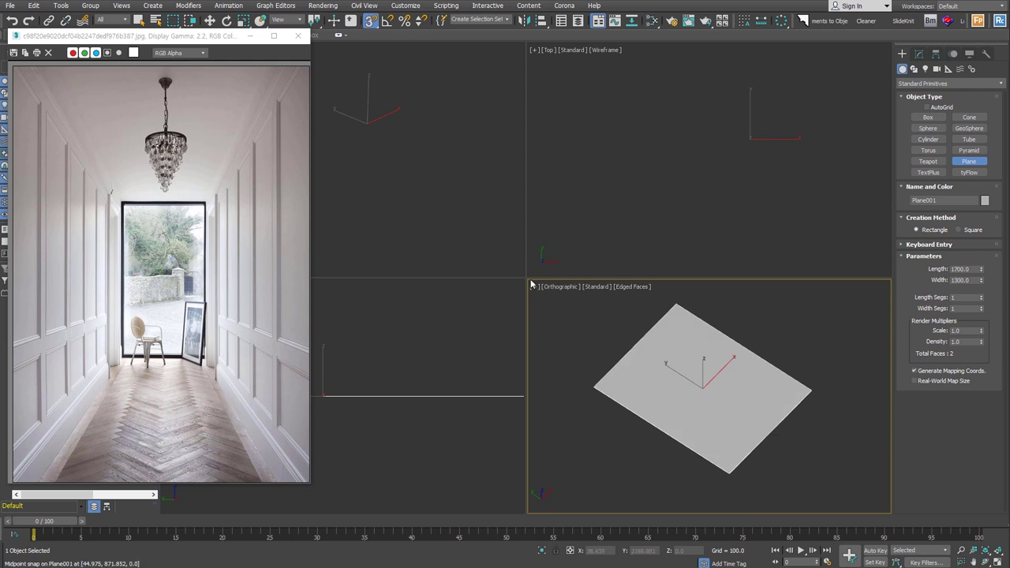
drag(526, 278, 359, 124)
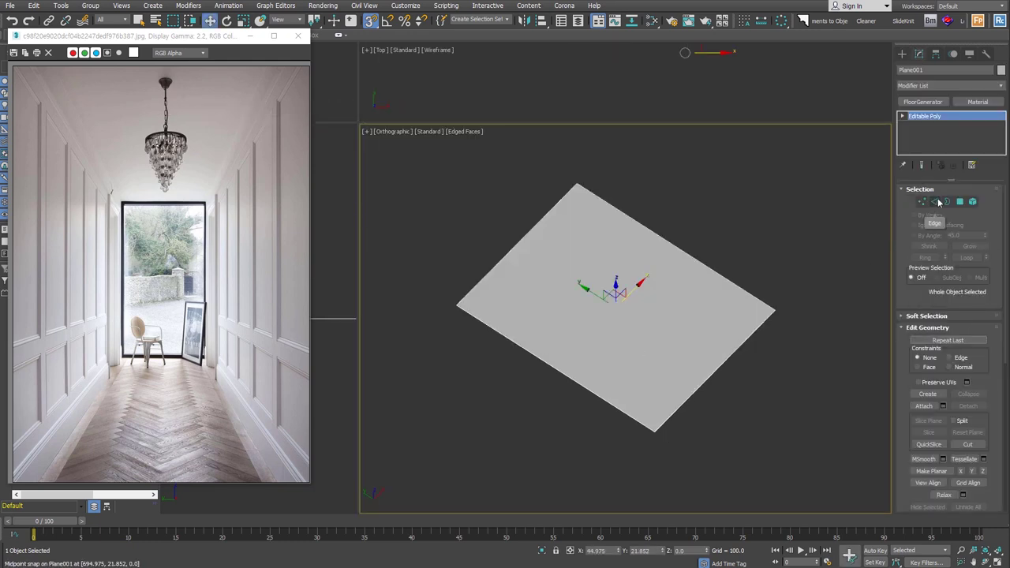
Chamfer the plane's right edge by 200
click(936, 202)
click(714, 371)
alt+middle_drag(761, 388, 685, 357)
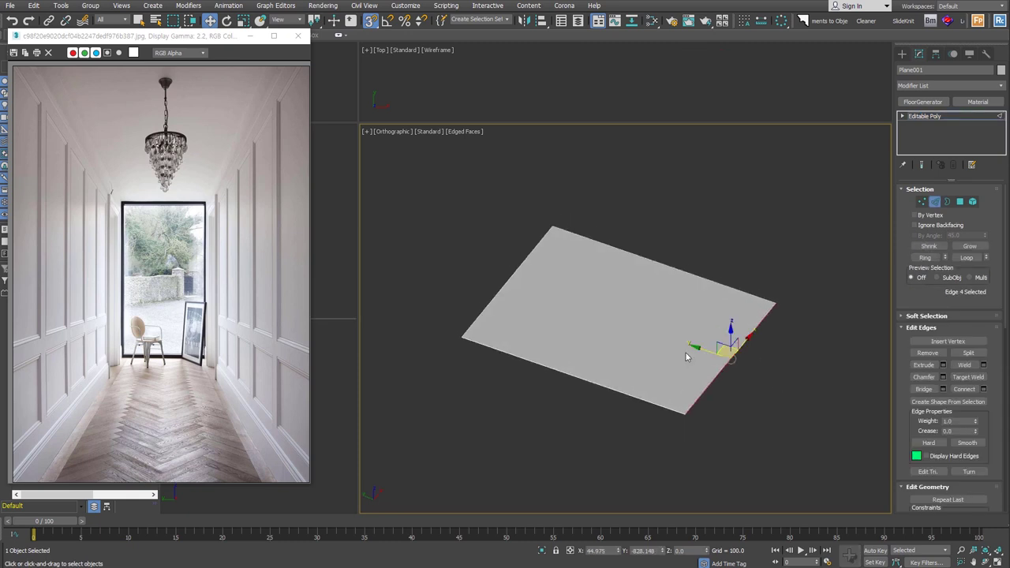
right_click(685, 356)
click(571, 417)
double_click(652, 340)
text(200)
key(Return)
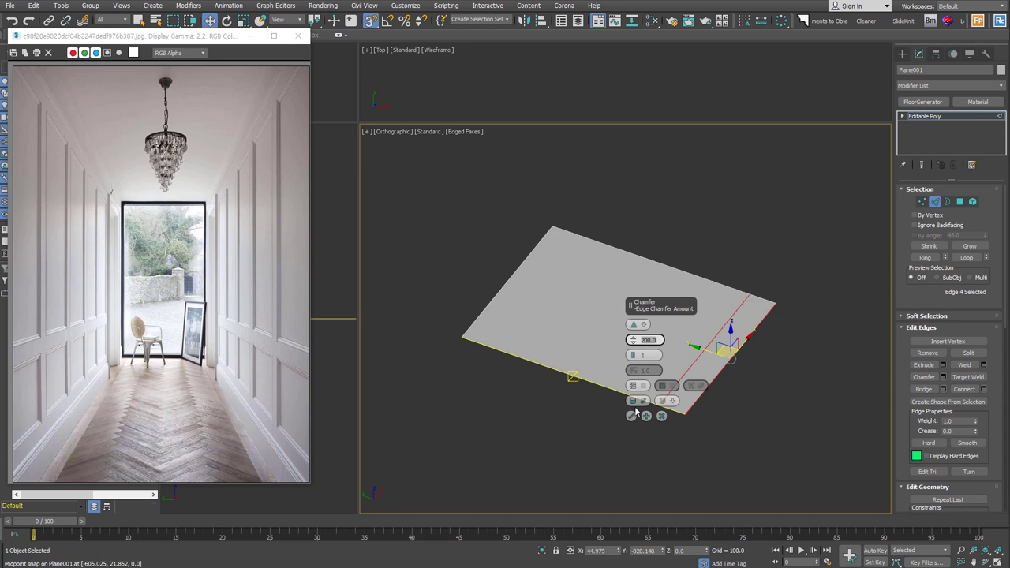
click(646, 415)
Chamfer the plane's left edge by 500
click(515, 273)
double_click(649, 340)
text(500)
key(Return)
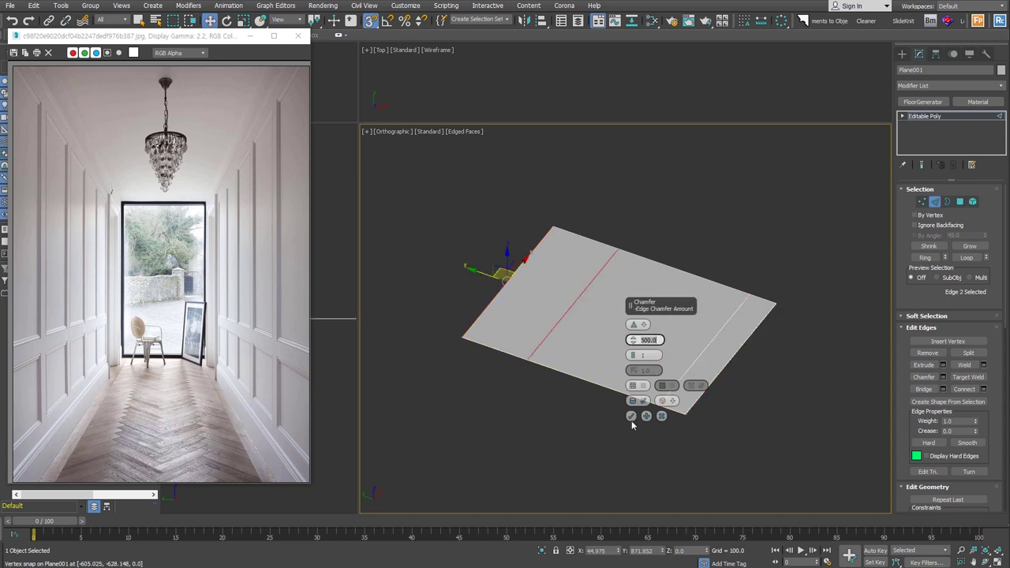
click(631, 416)
Select the opposite ring edges and Shift-scale them outward, then return to object level
mouse_move(605, 387)
alt+middle_down()
mouse_move(636, 374)
mouse_move(626, 361)
alt+middle_up()
key(alt+r)
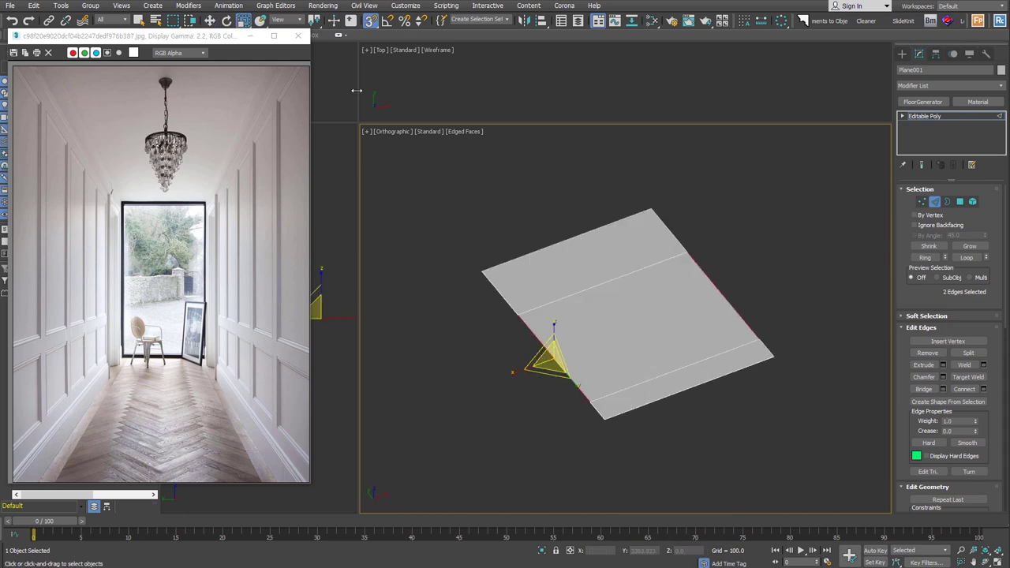
drag(314, 20, 320, 52)
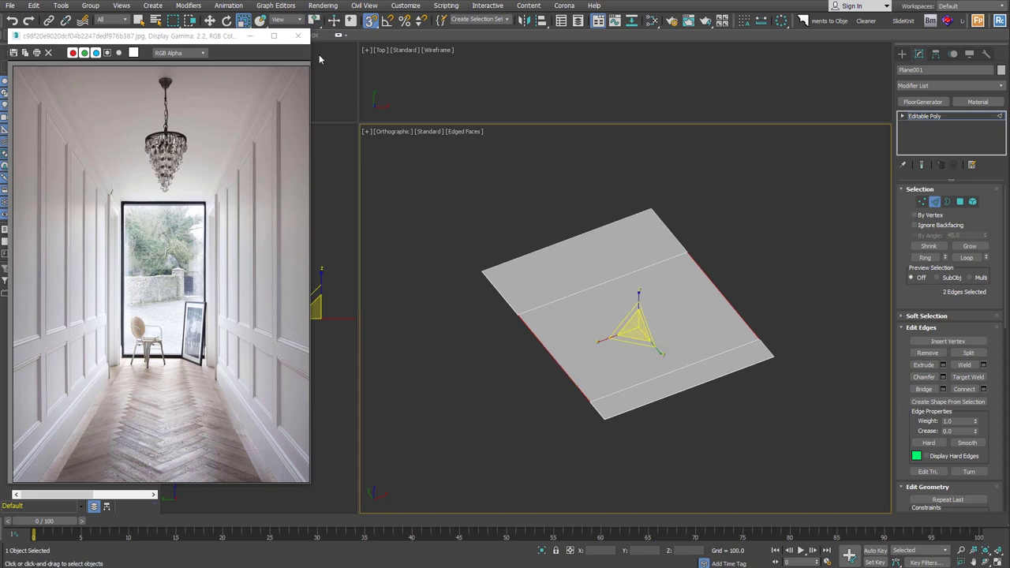
drag(552, 325, 600, 340)
key(s)
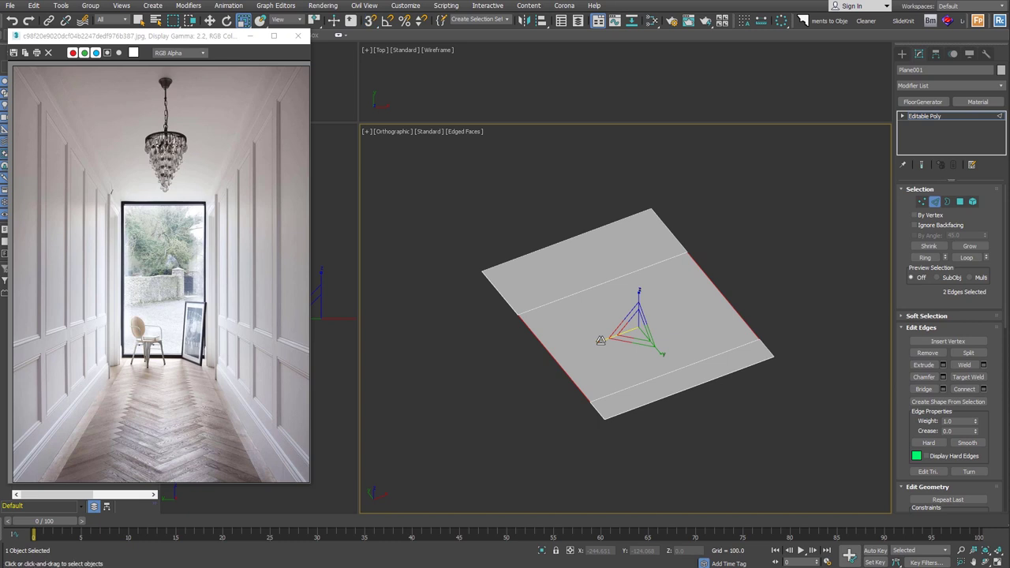
shift+drag(601, 340, 510, 372)
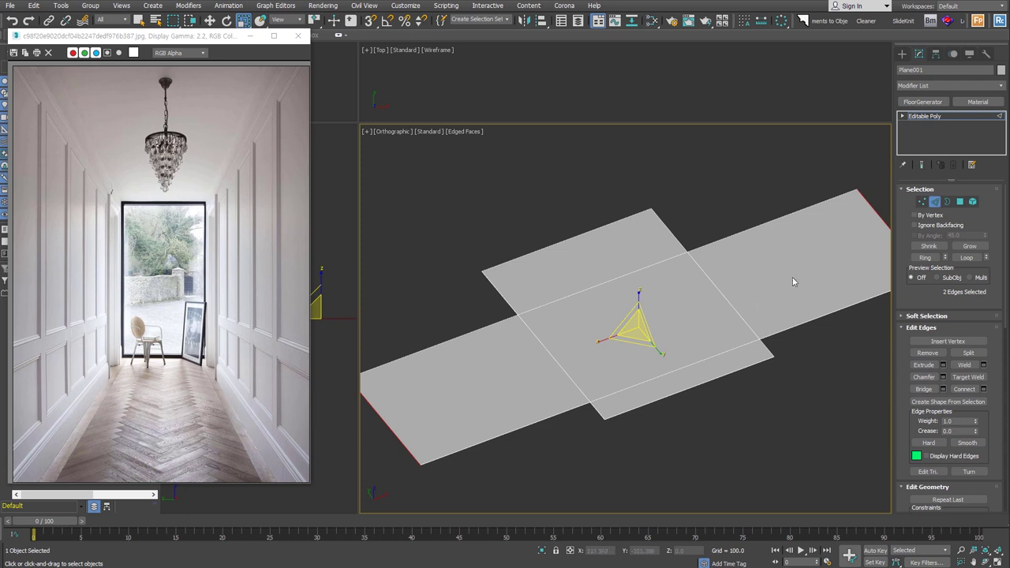
key(2)
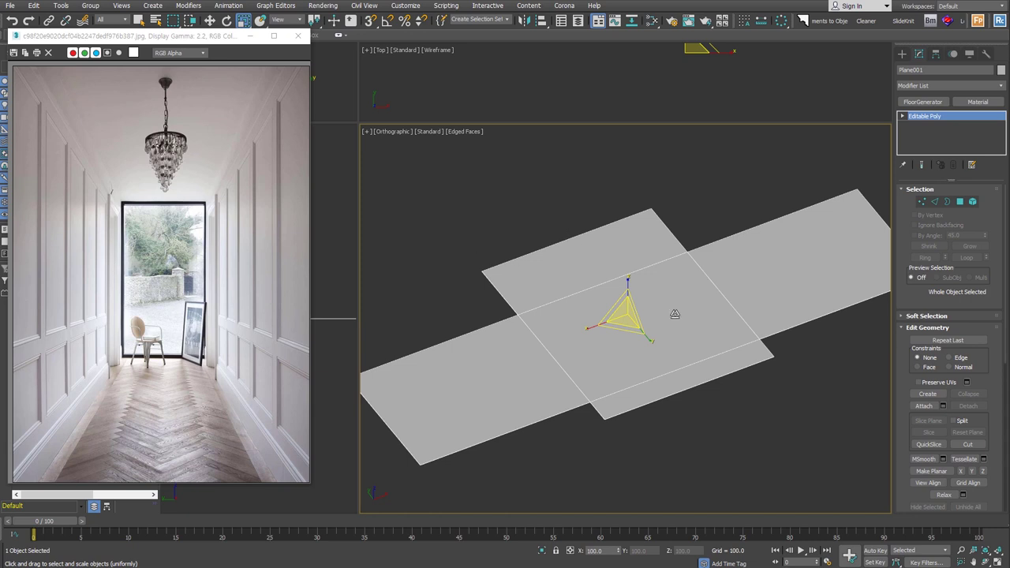
alt+middle_drag(674, 315, 696, 370)
scroll(687, 368, down, 3)
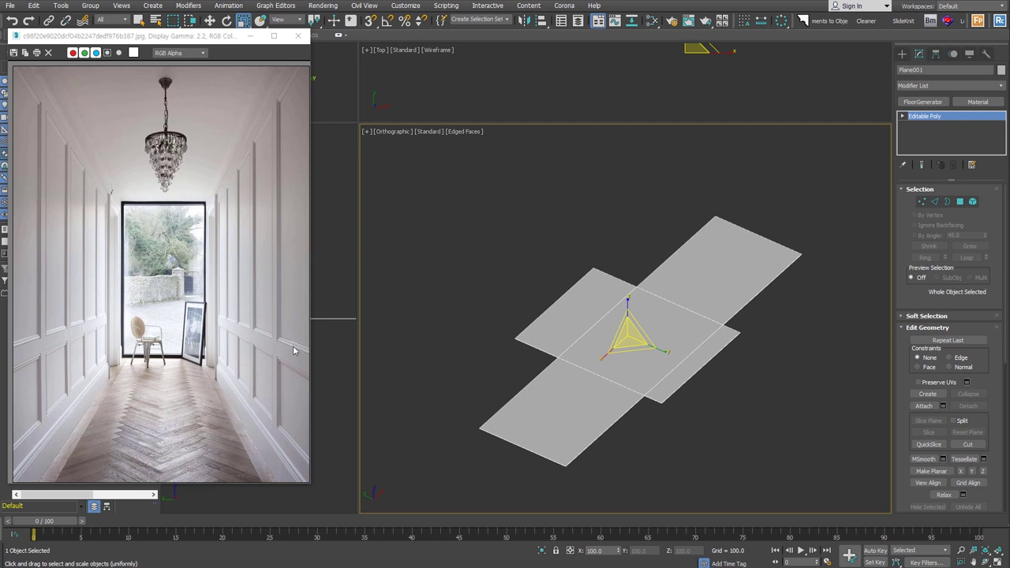
Add a Shell modifier with inner amount 0 and outer amount 2000
key(alt+s)
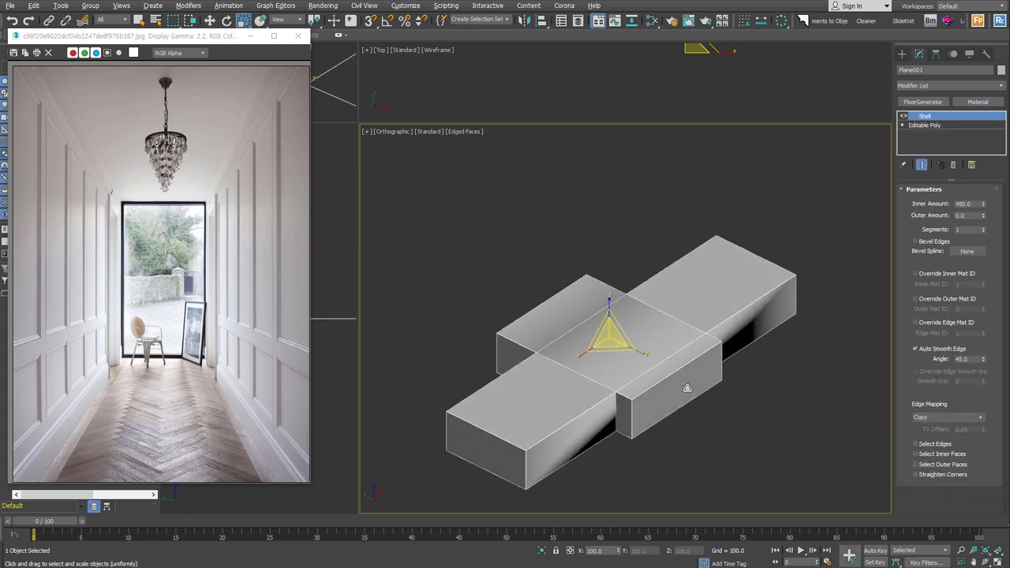
right_click(984, 204)
double_click(968, 216)
text(2000)
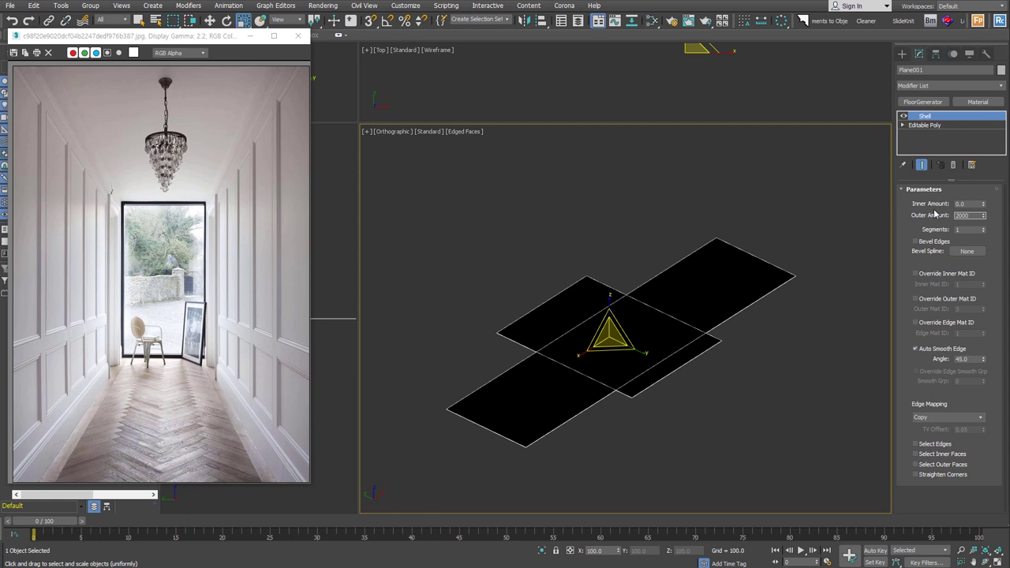
key(Return)
middle_drag(718, 272, 695, 345)
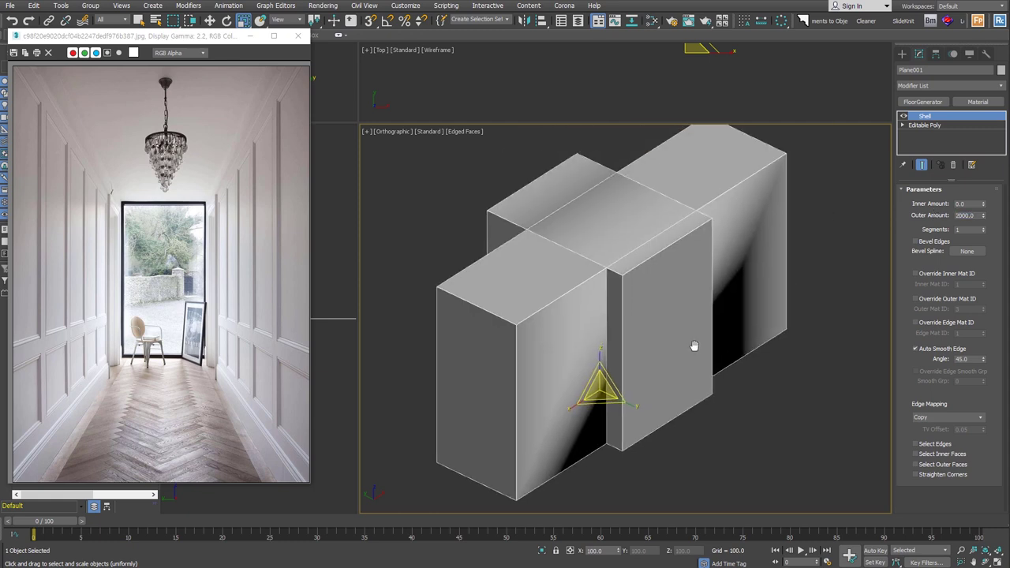
Collapse to Editable Poly and extrude the three central top faces upward
key(ctrl+shift+c)
key(4)
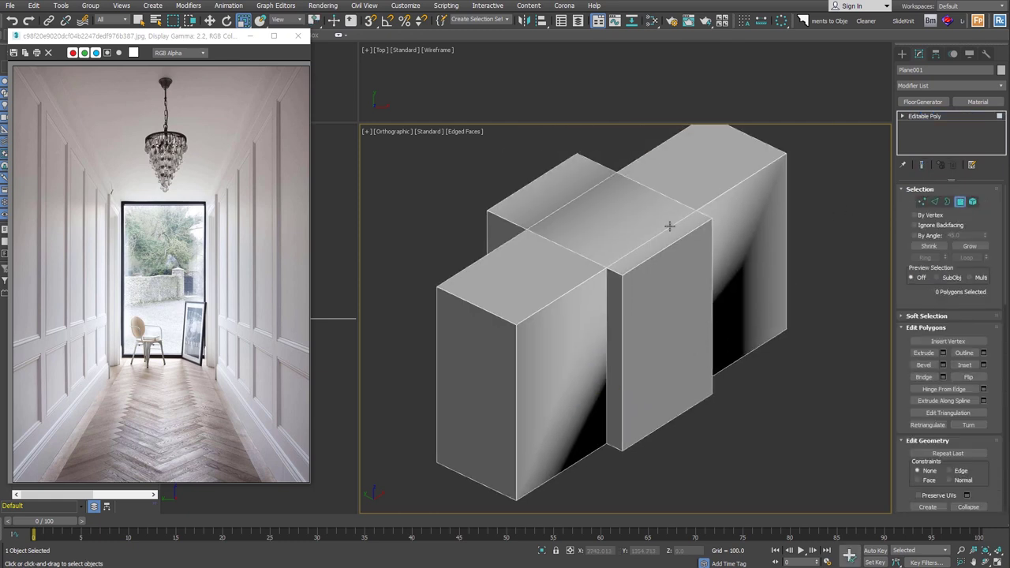
click(669, 226)
shift+click(651, 212)
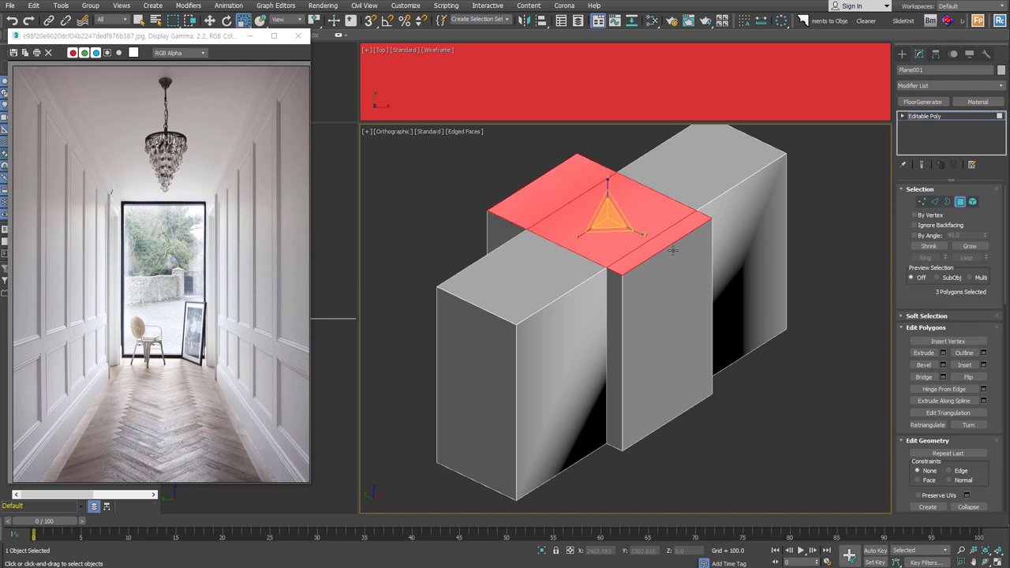
alt+middle_drag(635, 266, 641, 260)
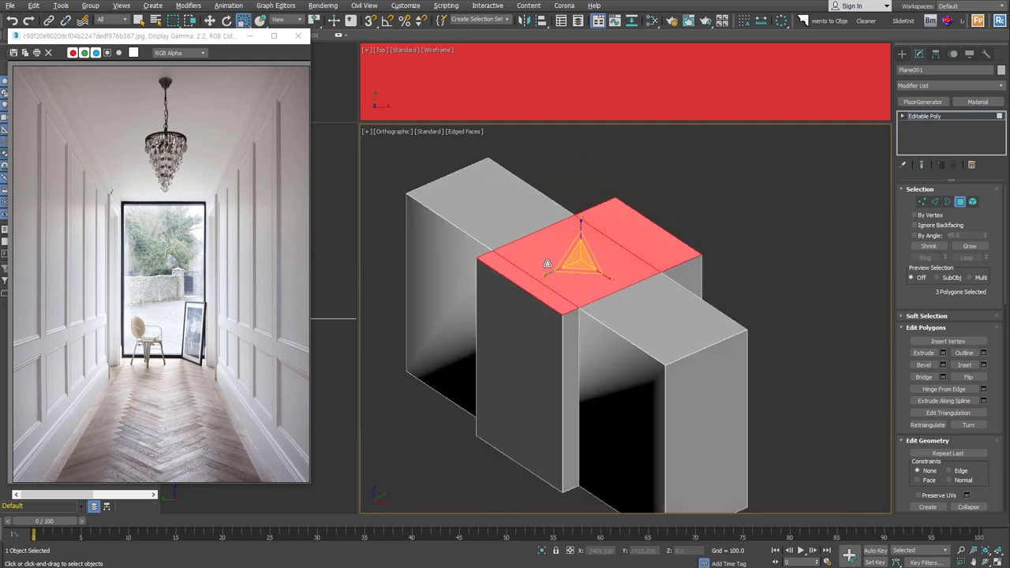
right_click(641, 261)
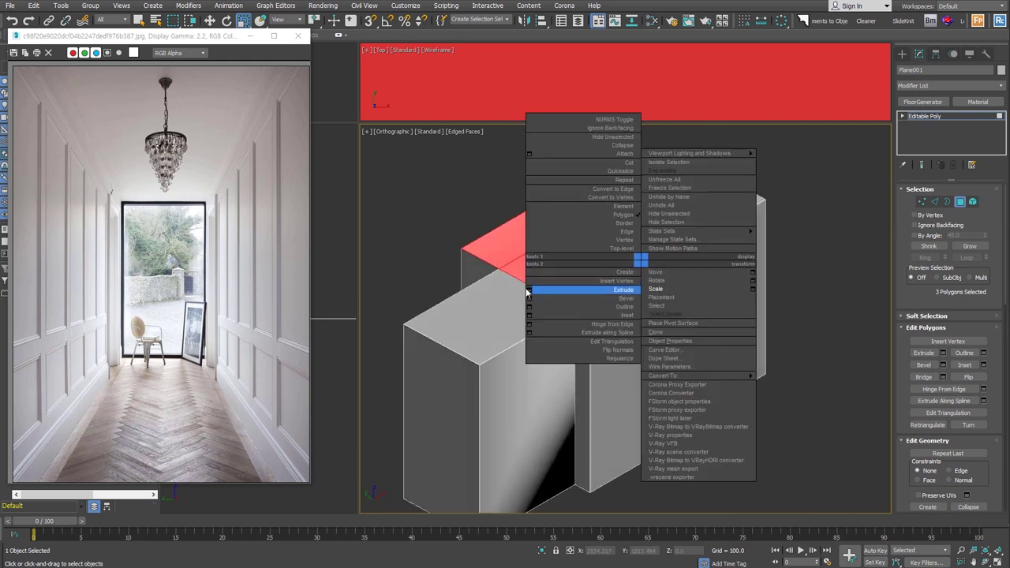
click(527, 292)
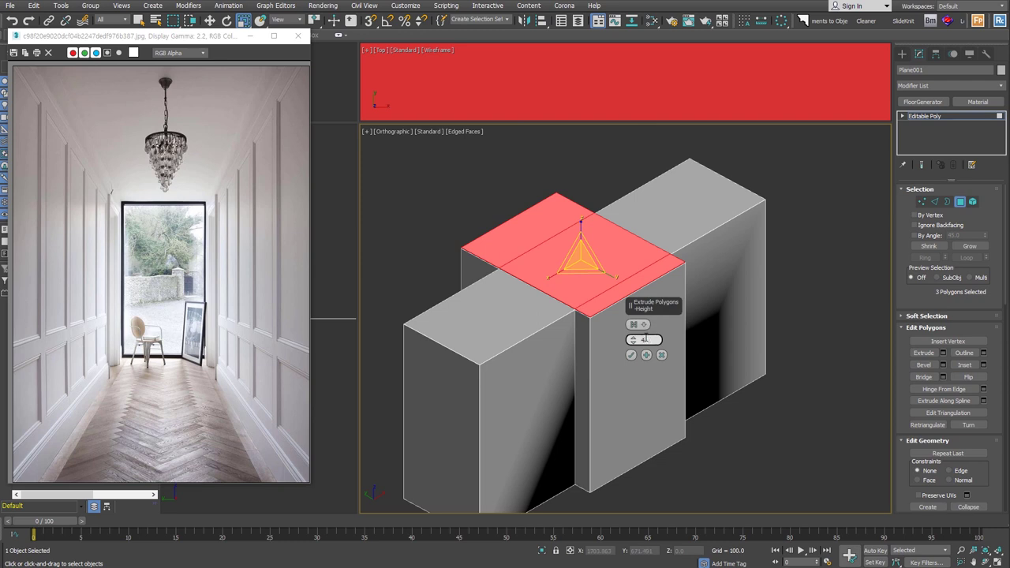
drag(644, 339, 644, 316)
click(630, 354)
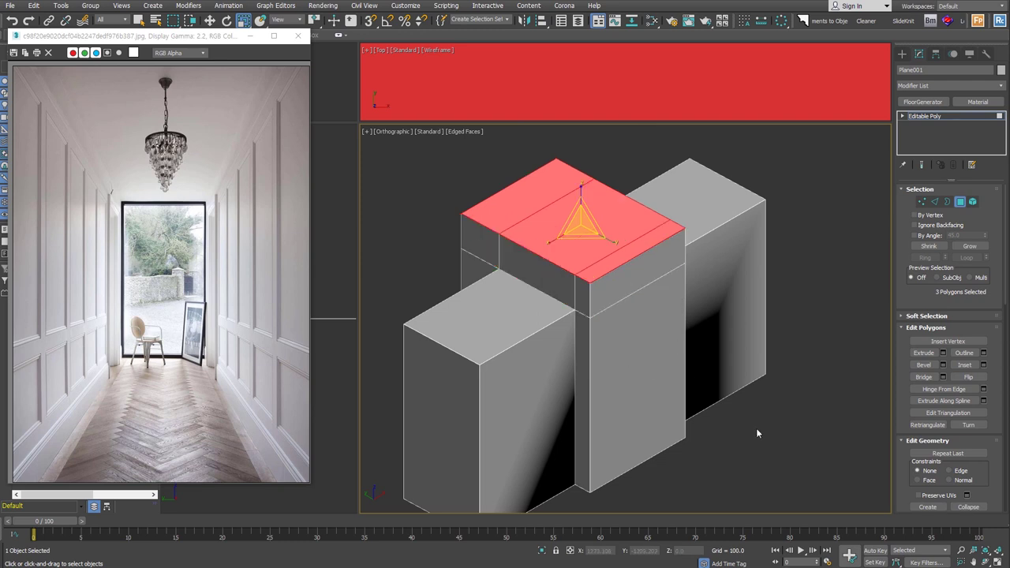
middle_drag(756, 427, 716, 412)
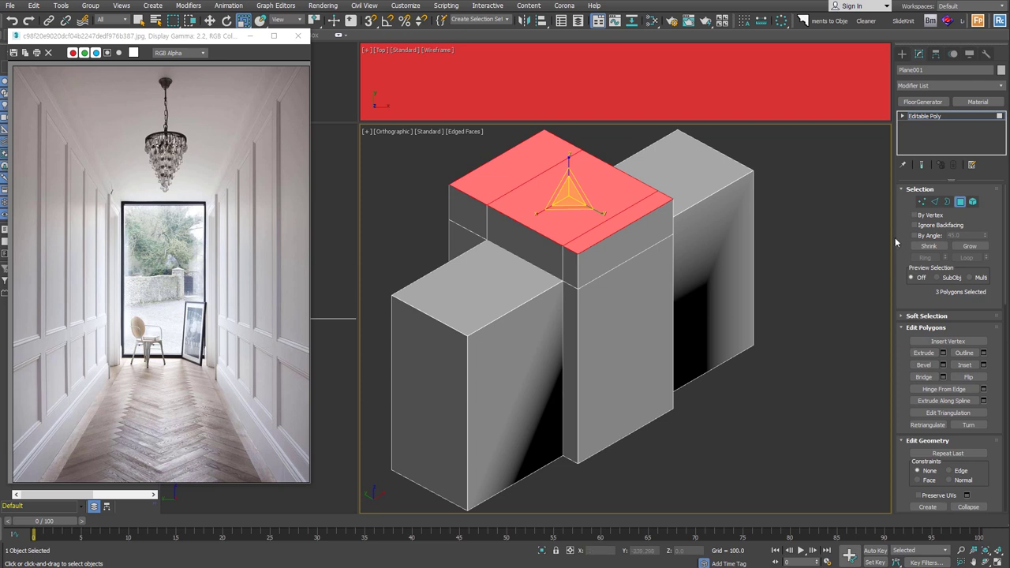
Auto-smooth every polygon of the model, then clear the selection
key(ctrl+a)
scroll(947, 300, down, 10)
scroll(933, 450, down, 3)
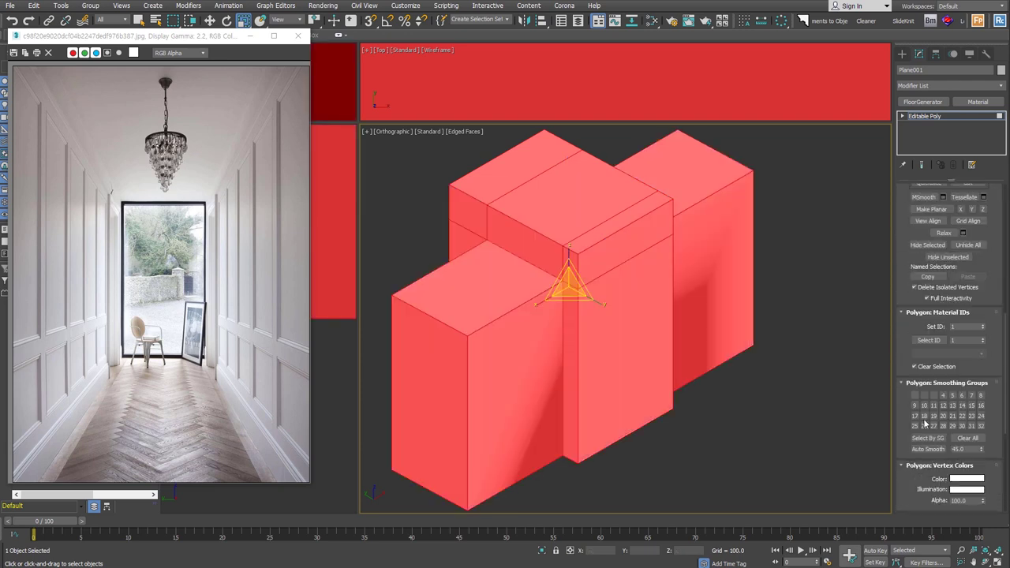
click(935, 451)
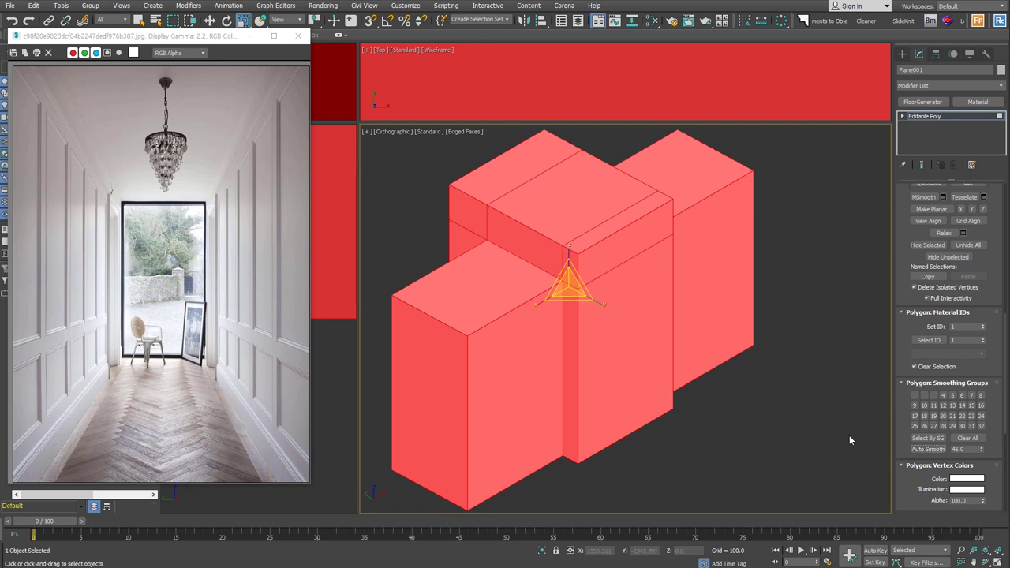
click(822, 432)
scroll(774, 426, down, 2)
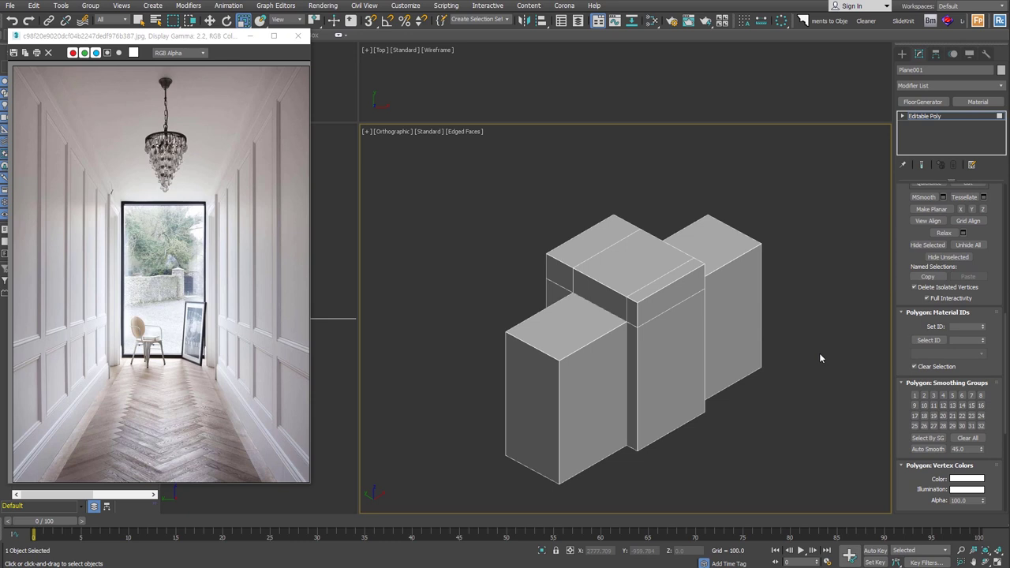
Flip all polygon normals of the box to face inward
scroll(687, 423, down, 2)
key(ctrl+a)
click(969, 270)
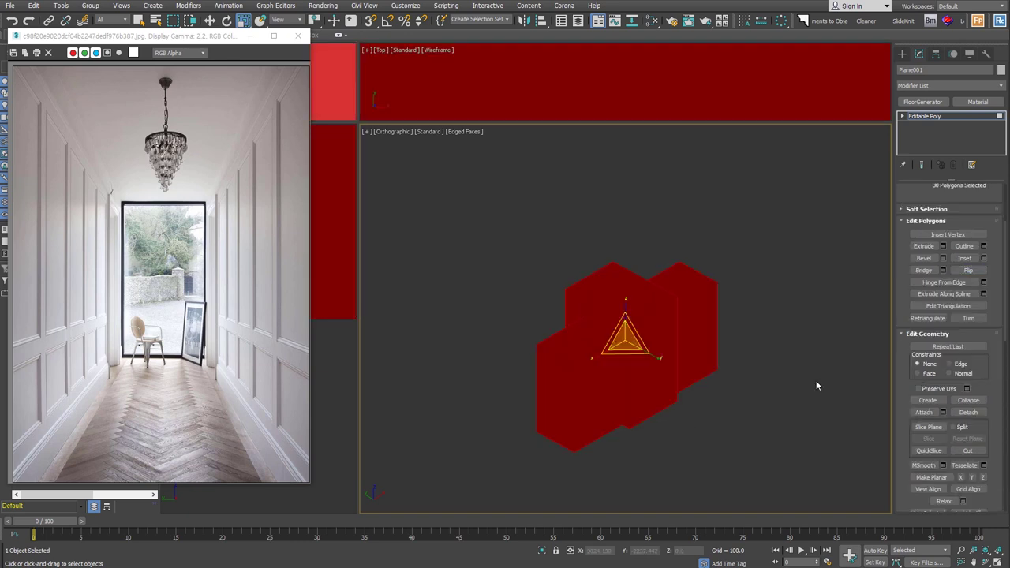
click(816, 383)
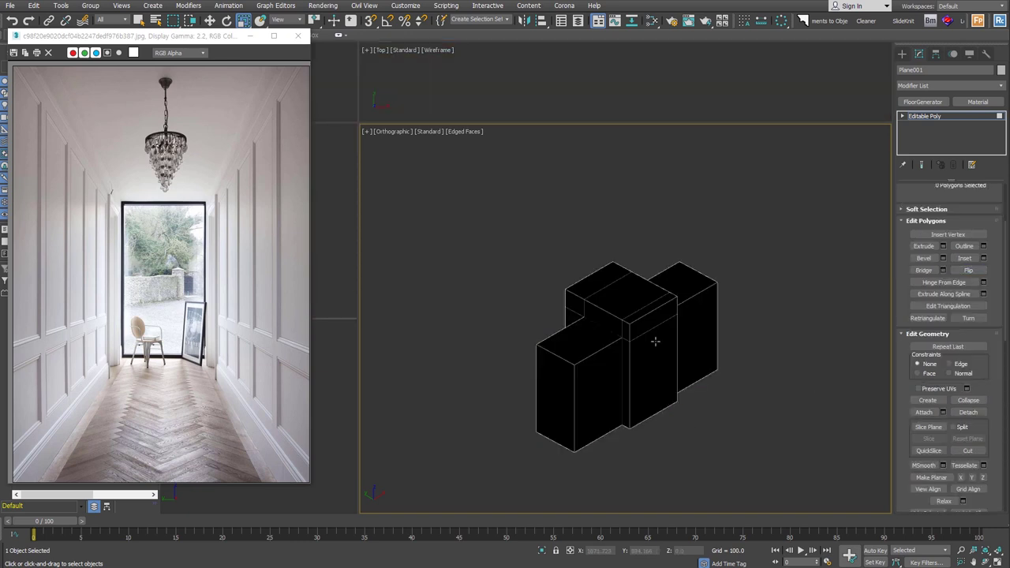
Enable Backface Cull in Plane001's Object Properties and orbit to look inside
right_click(648, 302)
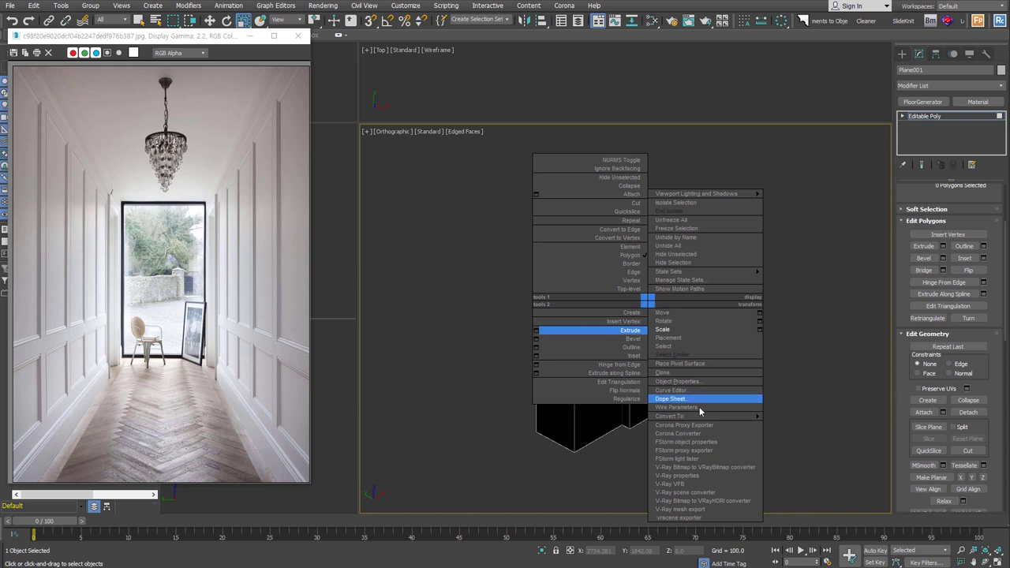
click(698, 382)
click(446, 314)
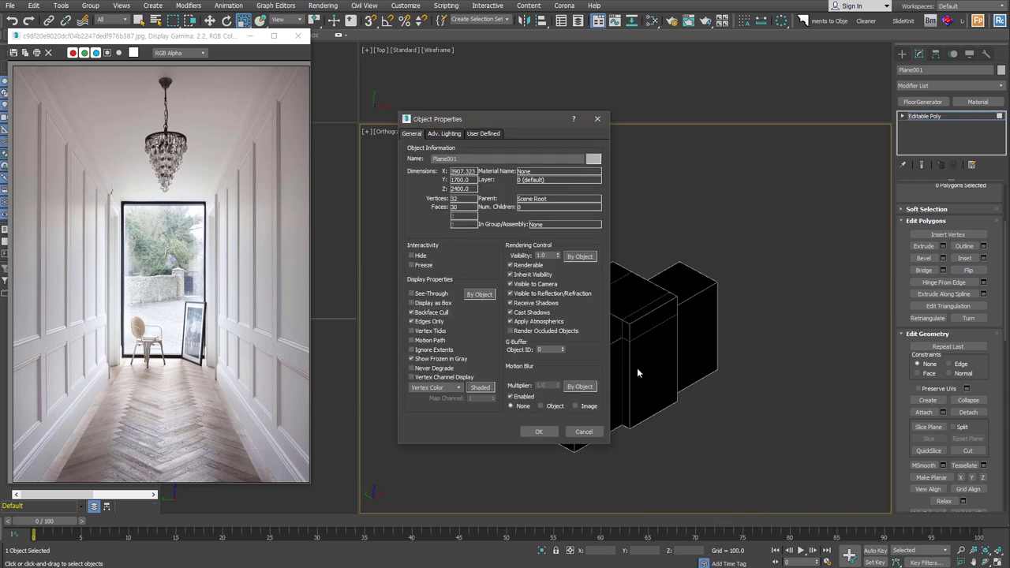
click(539, 432)
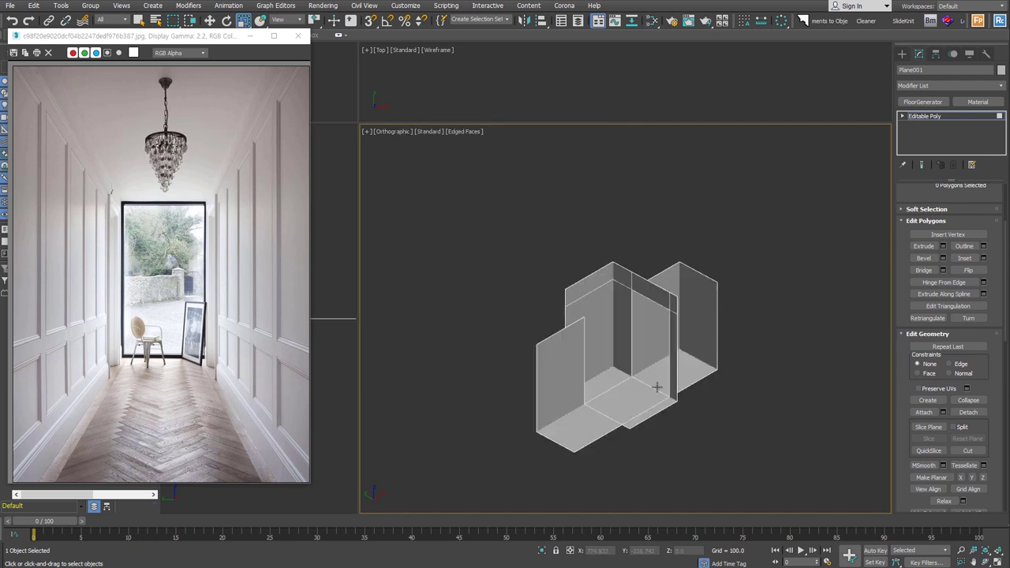
mouse_move(657, 386)
alt+middle_down()
mouse_move(568, 396)
mouse_move(638, 399)
alt+middle_up()
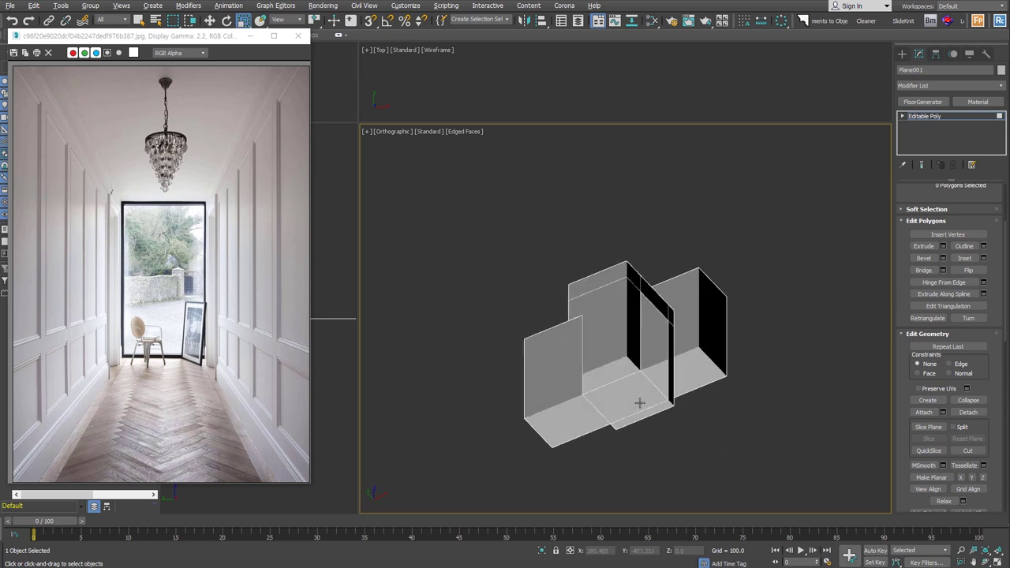
scroll(923, 371, up, 3)
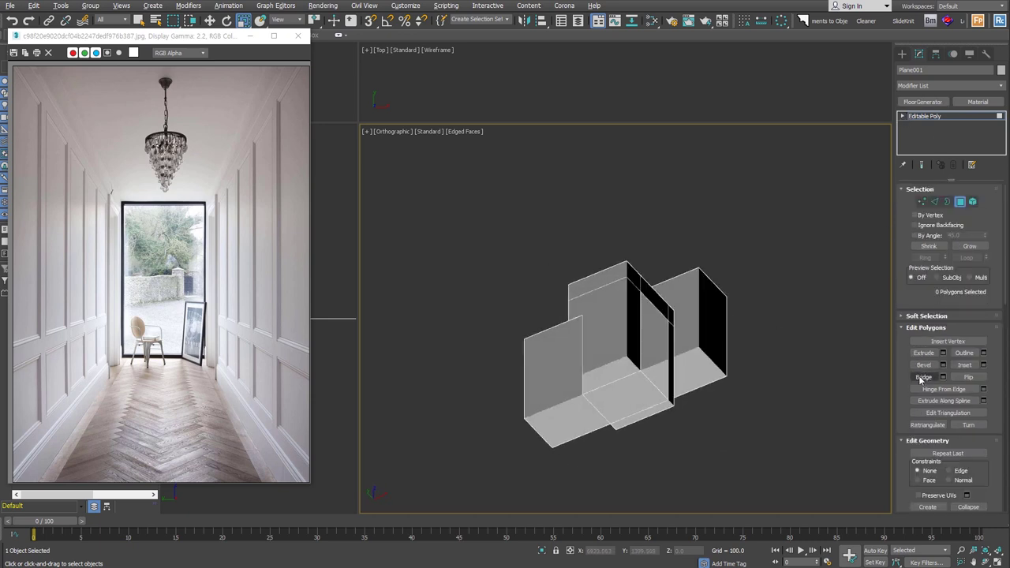
With Ignore Backfacing on, detach the near end-wall faces as a separate object named 'window'
click(937, 226)
click(611, 278)
ctrl+click(611, 325)
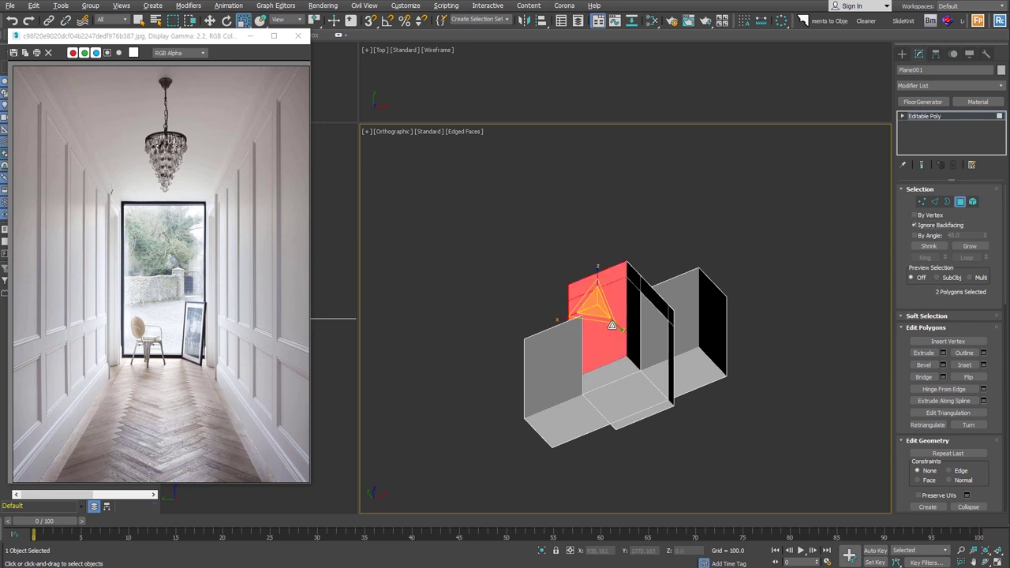
key(ctrl+d)
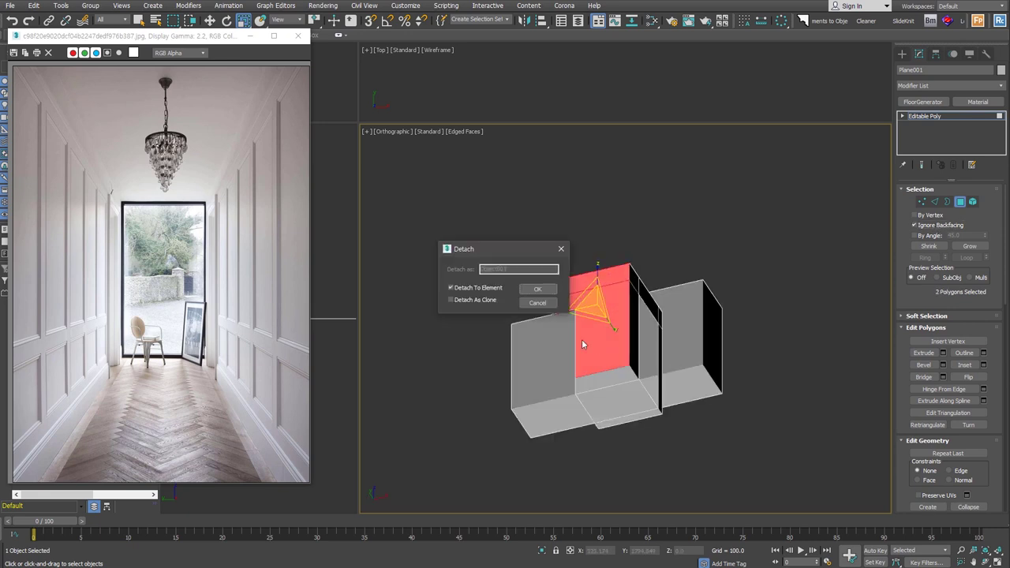
click(498, 295)
text(window)
key(Return)
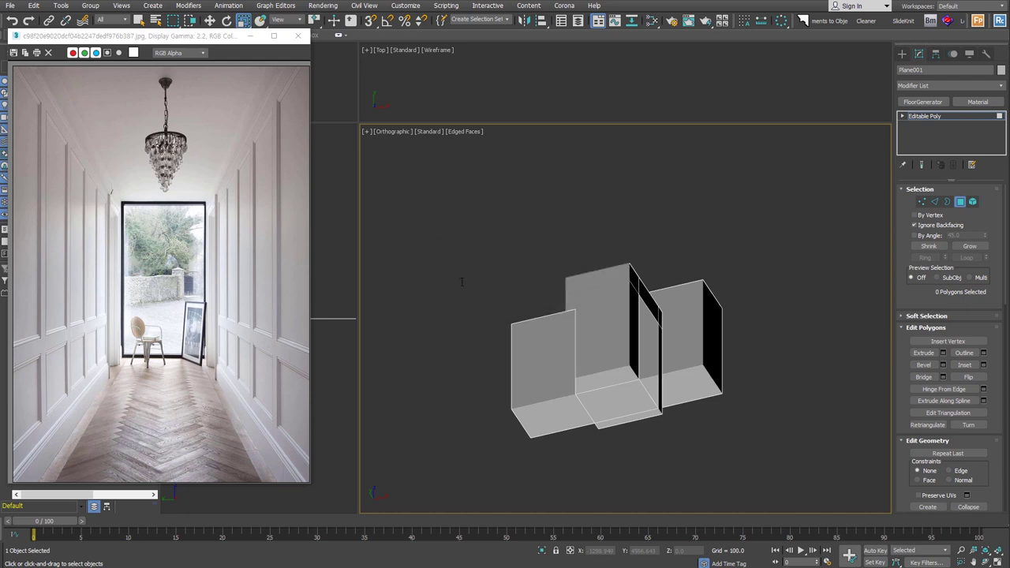
Detach the far end-wall faces as another separate object
key(alt+x)
alt+middle_drag(695, 342, 786, 336)
click(644, 283)
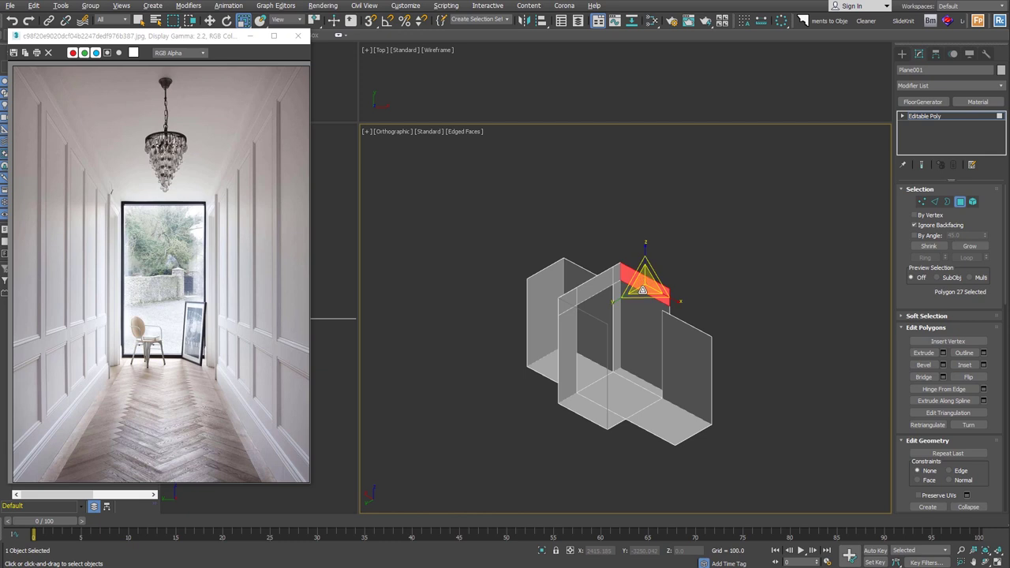
ctrl+click(644, 331)
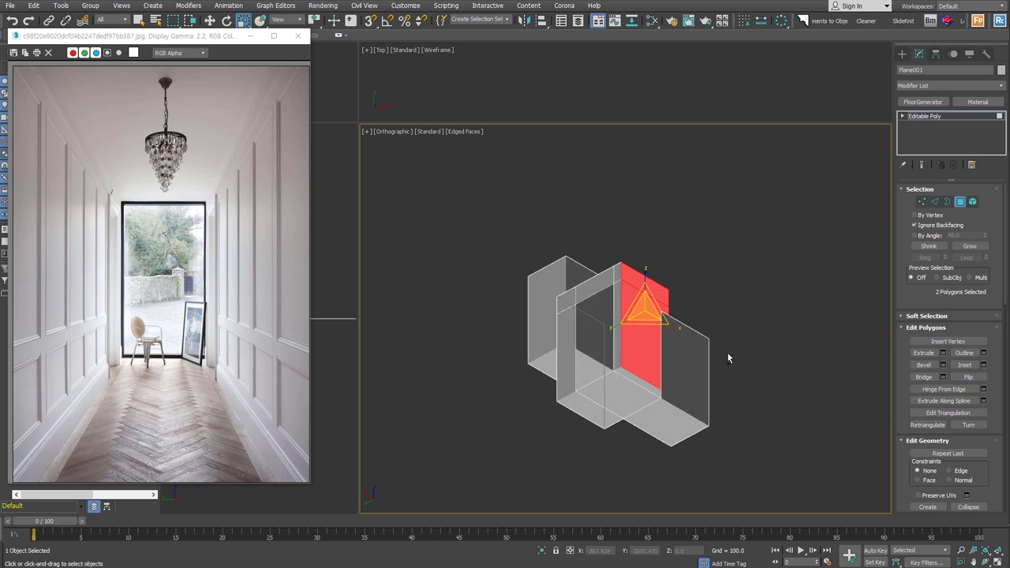
key(ctrl+d)
key(Return)
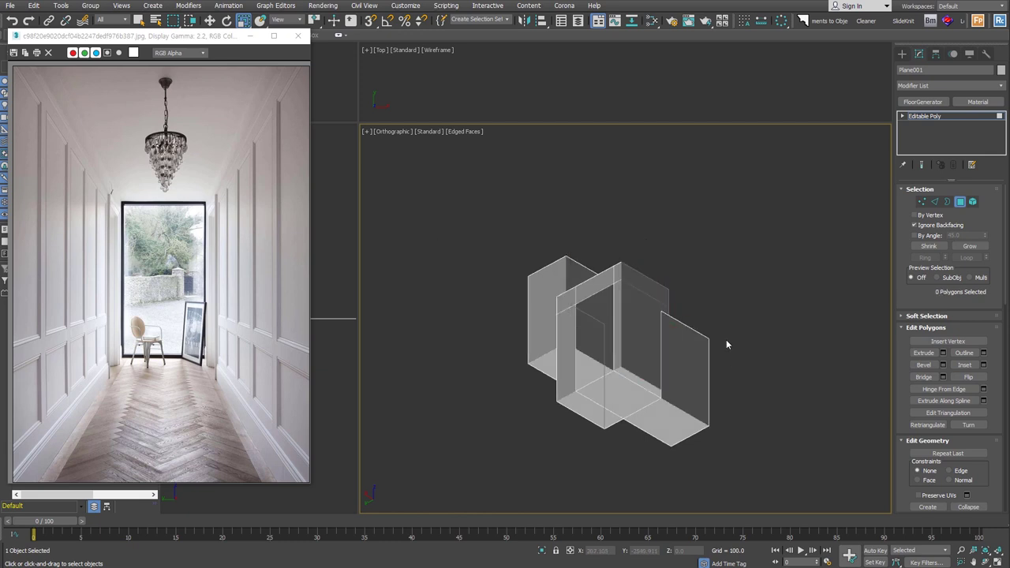
Exit polygon mode and show the hallway box in wireframe from the Left view, framed
click(961, 203)
click(766, 338)
alt+middle_drag(766, 338, 633, 288)
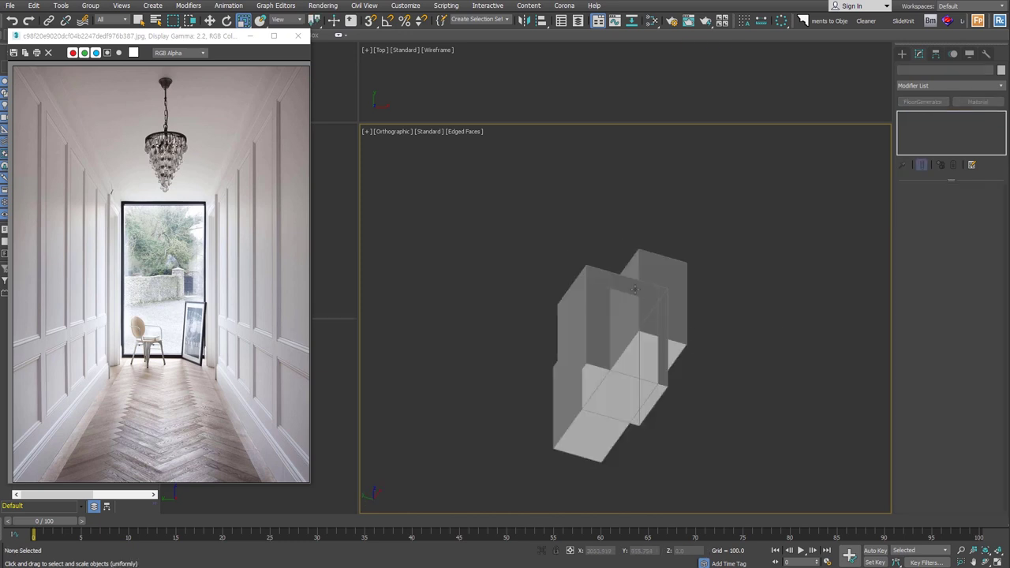
click(633, 288)
key(F3)
mouse_move(633, 288)
alt+middle_down()
mouse_move(706, 424)
mouse_move(677, 427)
mouse_move(658, 400)
alt+middle_up()
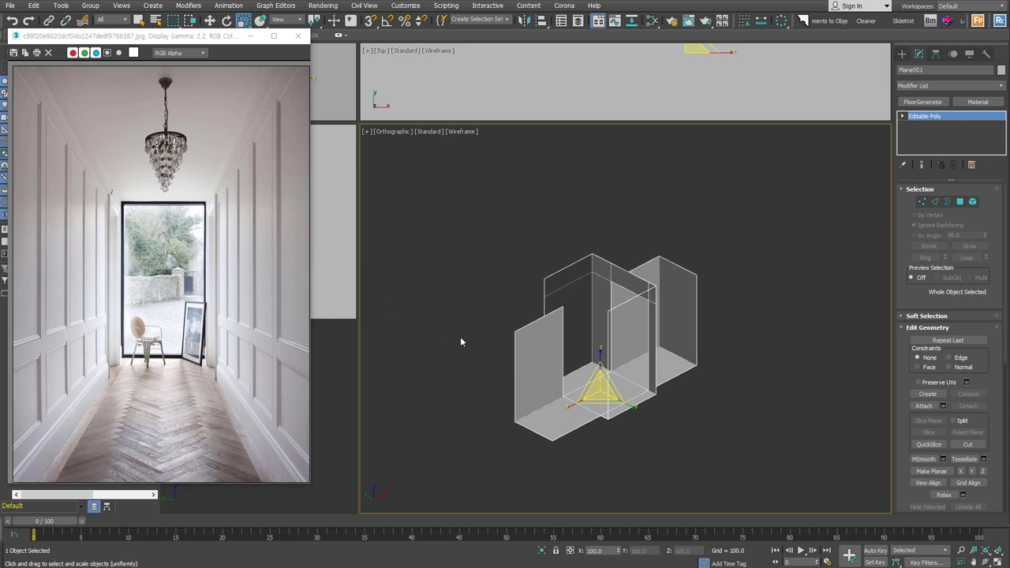
key(l)
key(ctrl+shift+z)
click(908, 53)
Draw a snapped line up, across and down the wall opening in Left view
click(914, 68)
click(928, 126)
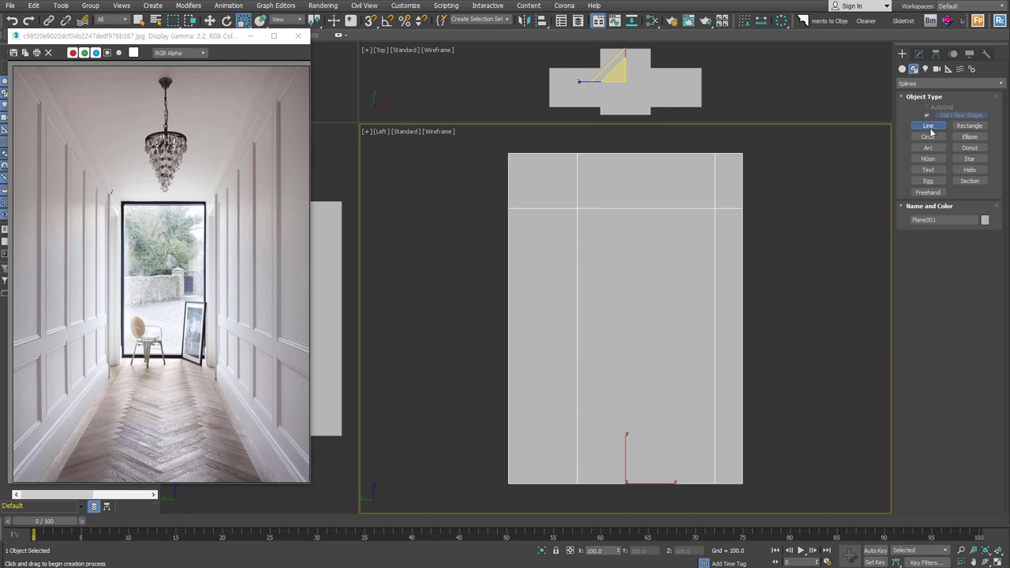
key(s)
click(580, 461)
key(F3)
click(577, 208)
click(715, 208)
mouse_move(726, 480)
alt+middle_down()
mouse_move(645, 368)
mouse_move(593, 376)
mouse_move(573, 363)
alt+middle_up()
right_click(573, 362)
Move the line to snap onto the hallway's wall corner vertex
right_click(507, 351)
click(576, 363)
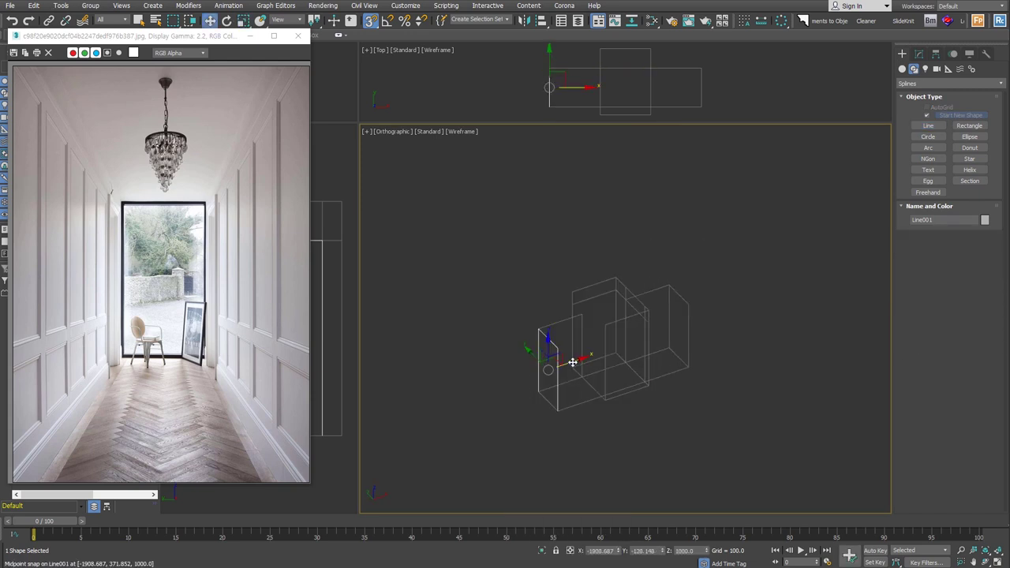
mouse_move(573, 362)
mouse_down()
mouse_move(624, 299)
mouse_move(652, 439)
mouse_up()
scroll(649, 317, up, 2)
scroll(648, 317, up, 4)
middle_drag(649, 317, 651, 288)
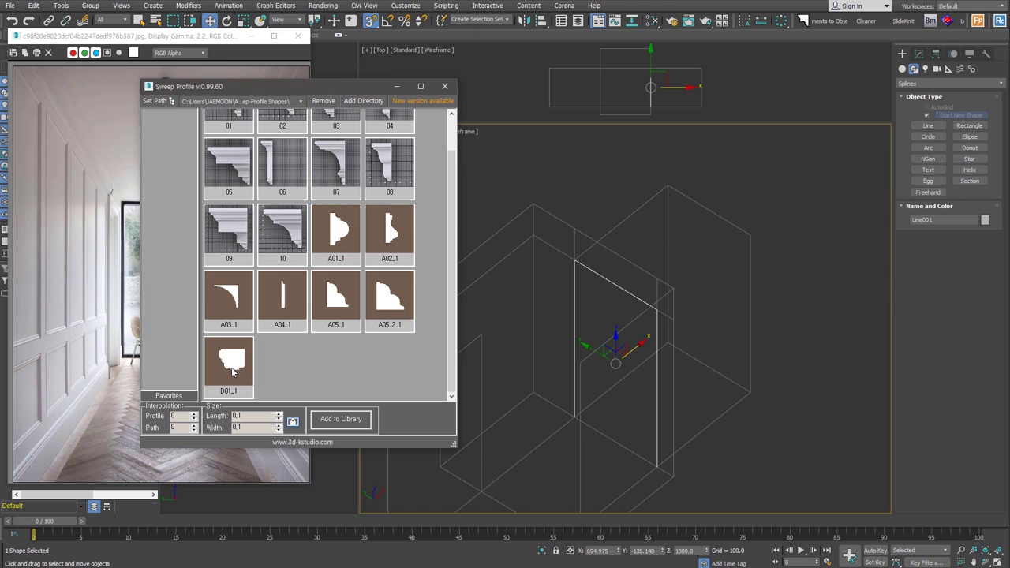
Sweep the D01_1 moulding profile along Line001 and open its Sweep modifier settings
click(232, 370)
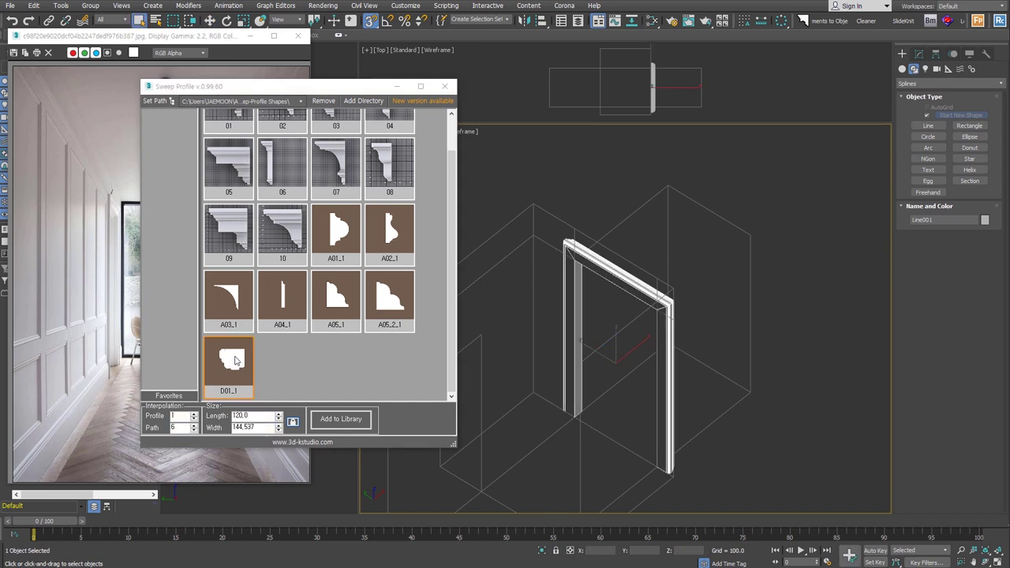
click(444, 86)
alt+middle_drag(614, 275, 681, 308)
scroll(636, 295, up, 1)
scroll(637, 292, up, 2)
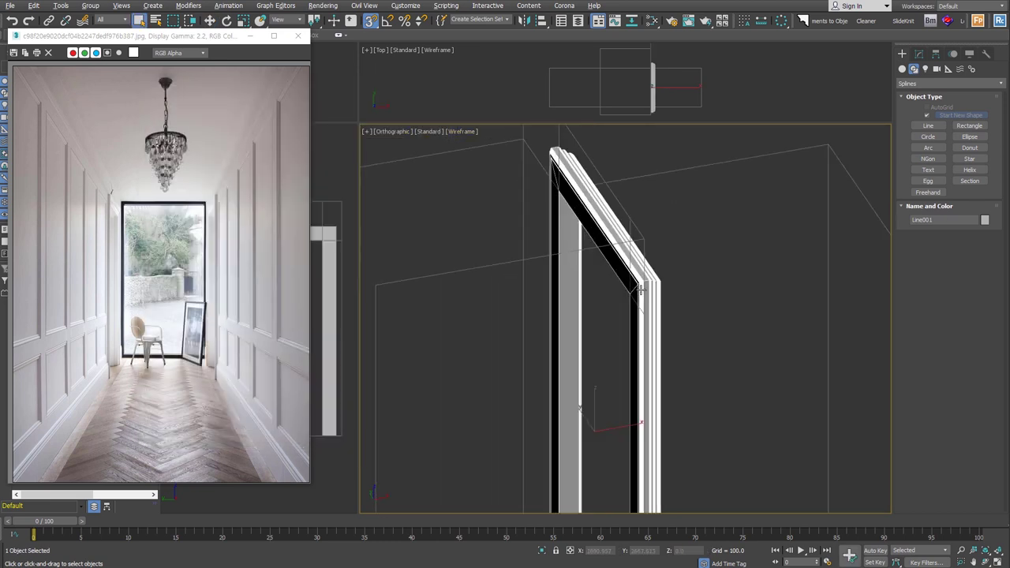
scroll(643, 290, up, 1)
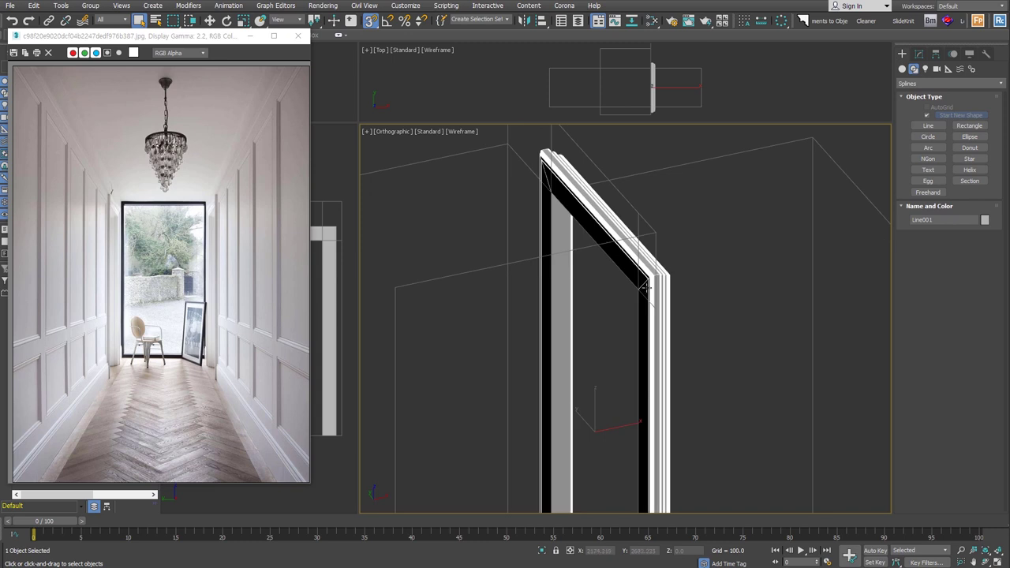
click(918, 55)
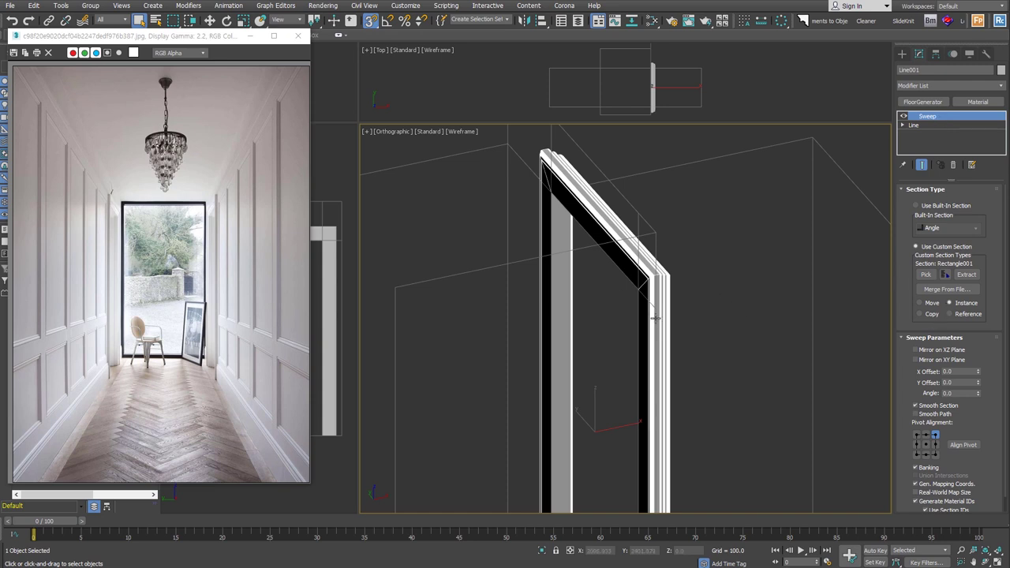
Set the sweep profile angle to 90 and enable Mirror on XY Plane
double_click(953, 393)
text(90)
key(Return)
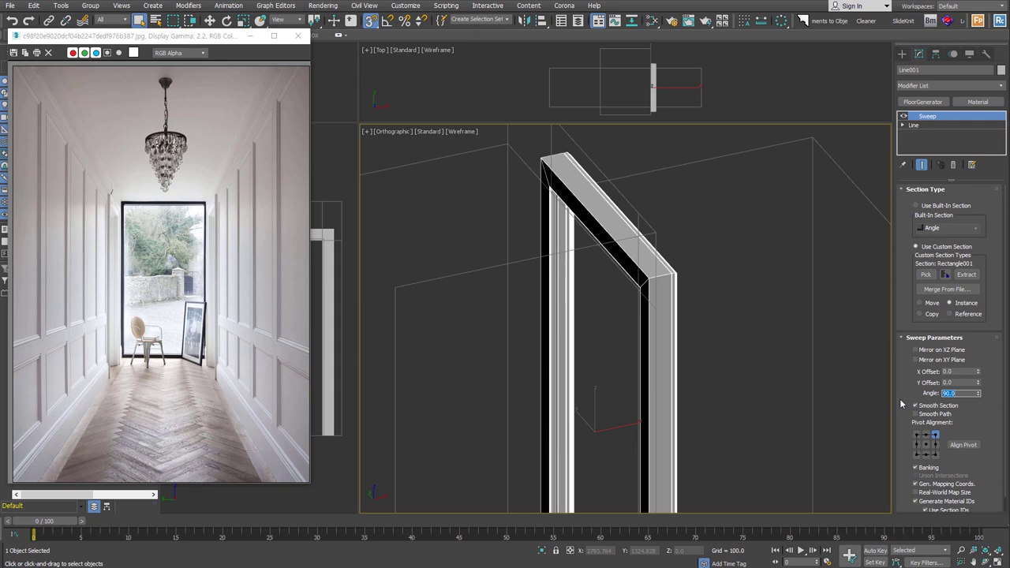
click(917, 360)
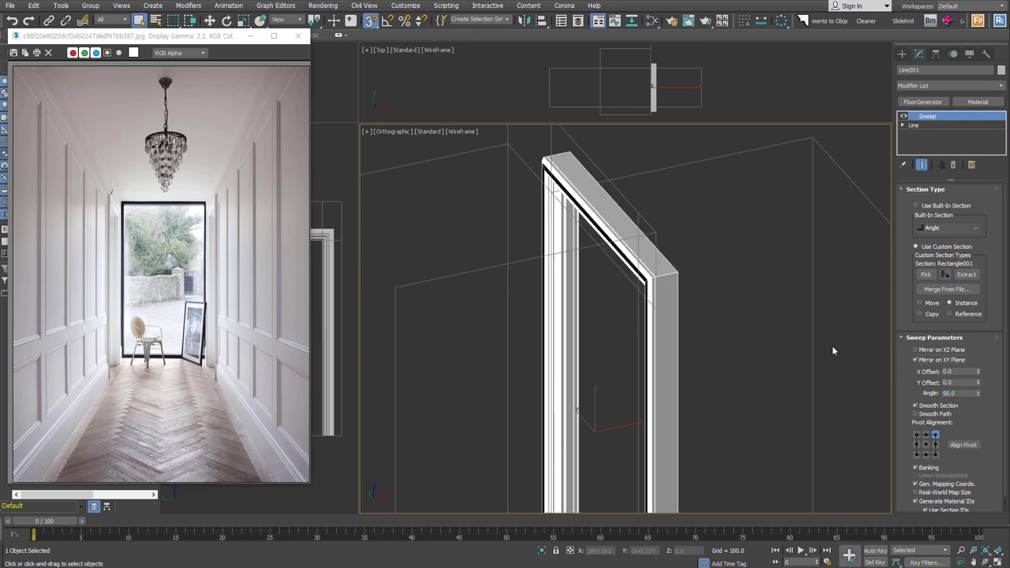
scroll(654, 281, up, 5)
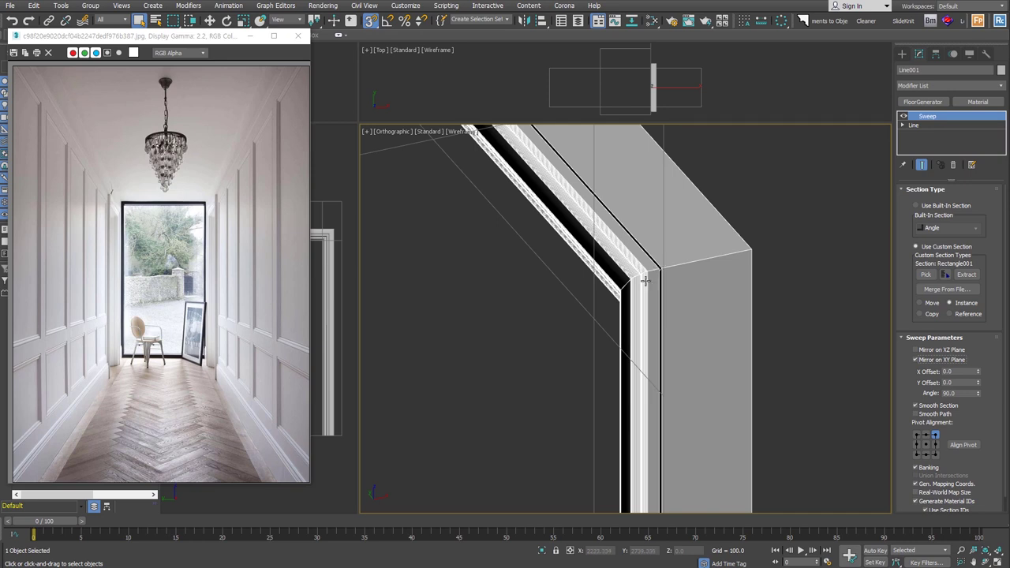
Align the sweep pivot to the top-middle point and switch to Top view
alt+middle_drag(645, 280, 719, 269)
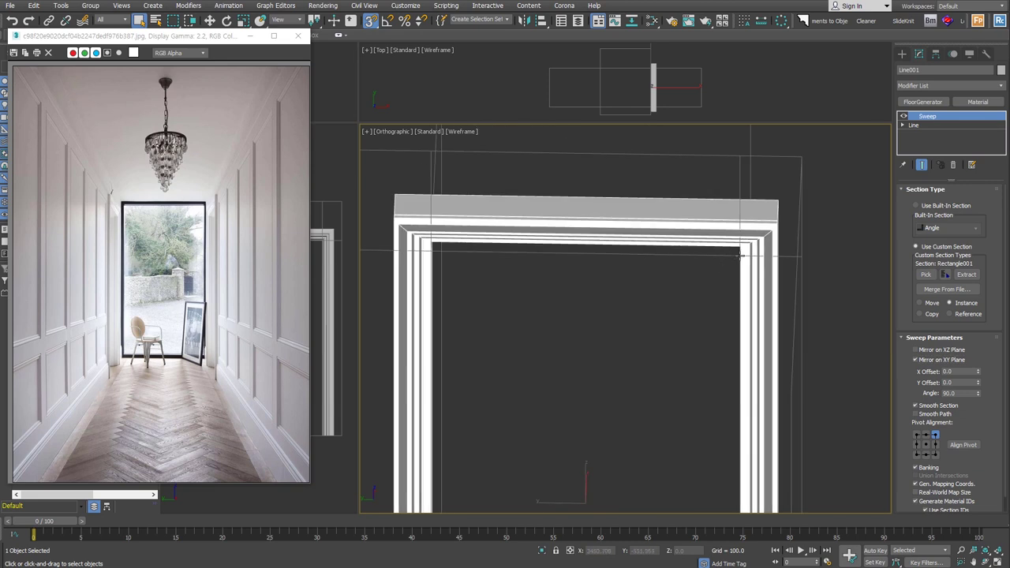
click(926, 434)
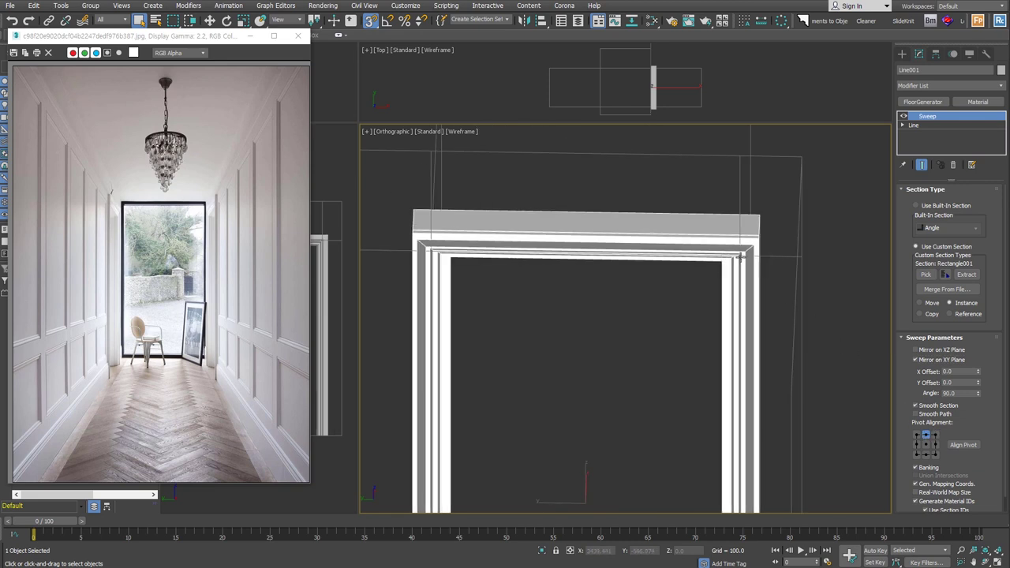
mouse_move(754, 268)
alt+middle_down()
mouse_move(701, 264)
mouse_move(666, 293)
alt+middle_up()
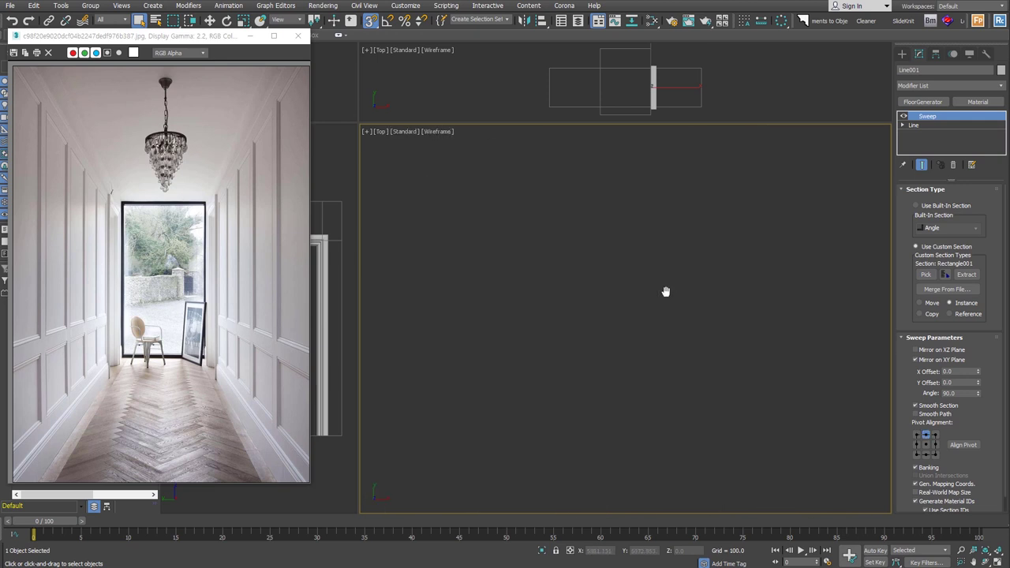
key(t)
scroll(597, 223, up, 2)
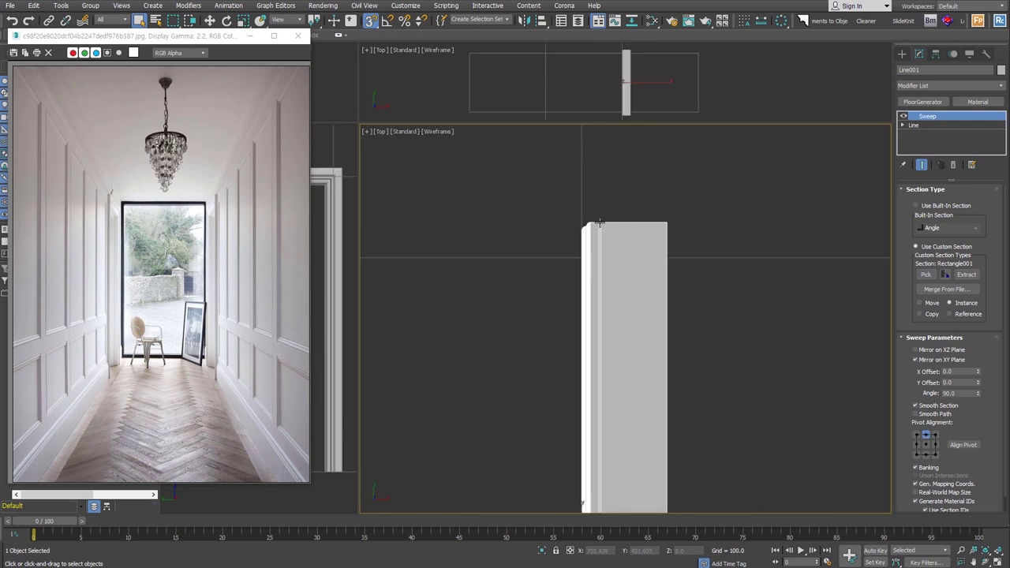
Move the door casing so it snaps onto the wall opening's vertex
right_click(600, 224)
click(624, 233)
drag(599, 335, 592, 340)
scroll(590, 223, up, 5)
drag(629, 285, 600, 313)
scroll(600, 313, down, 5)
alt+middle_drag(561, 409, 602, 383)
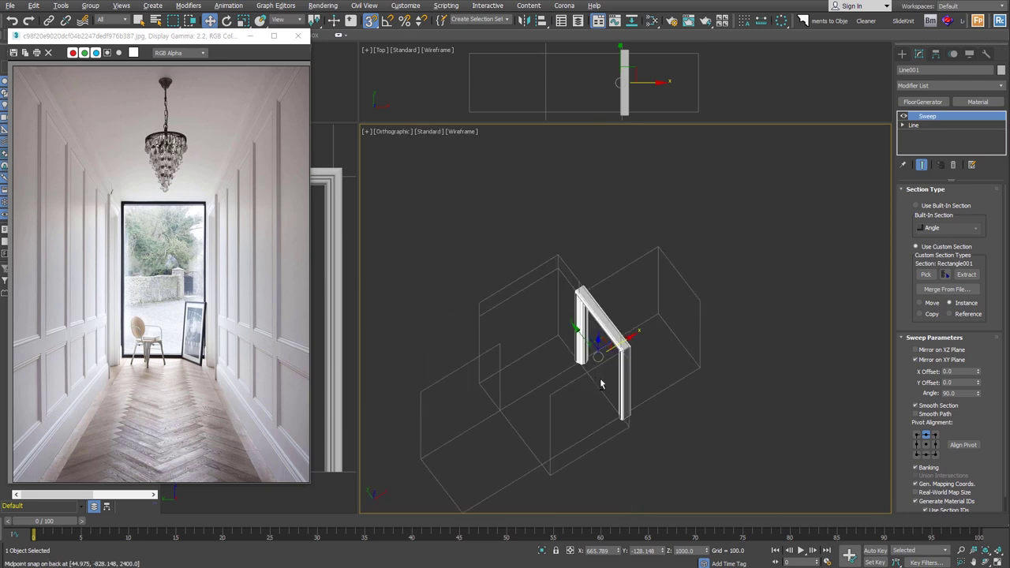
middle_drag(591, 341, 634, 326)
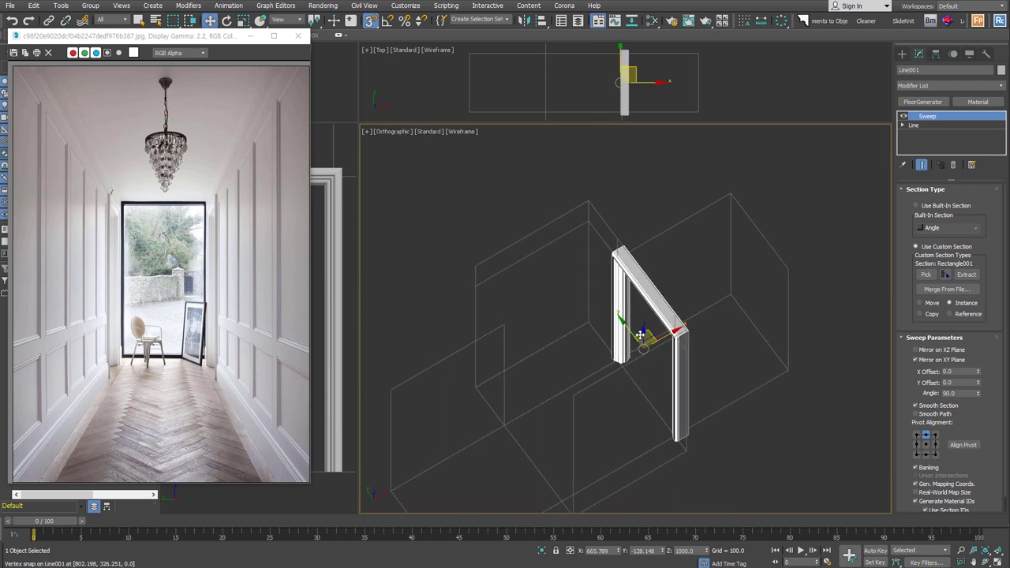
Copy the casing toward the other wall as Line002 and un-mirror its profile
shift+drag(667, 338, 564, 396)
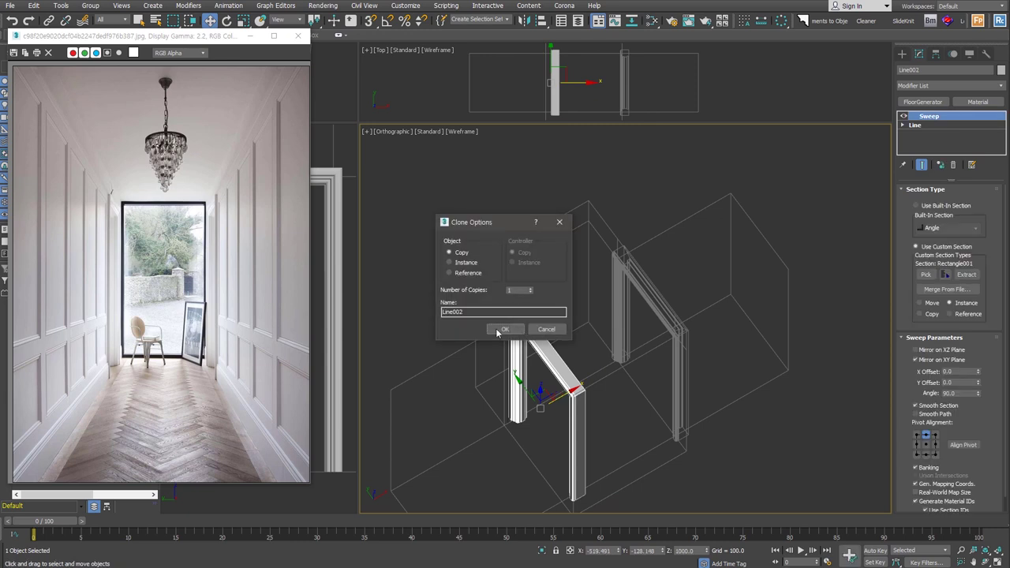
click(504, 329)
alt+middle_drag(496, 327, 552, 331)
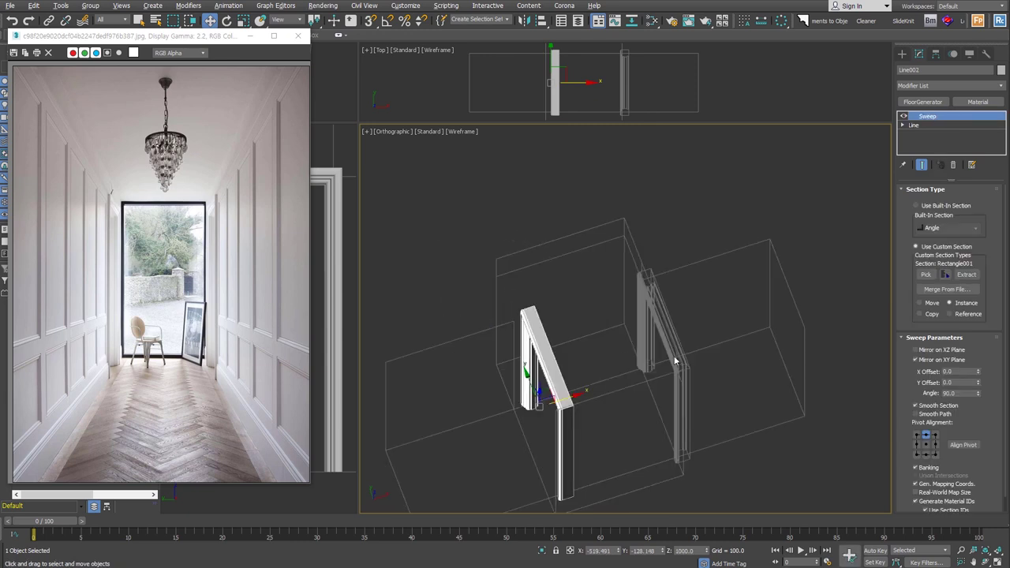
click(928, 360)
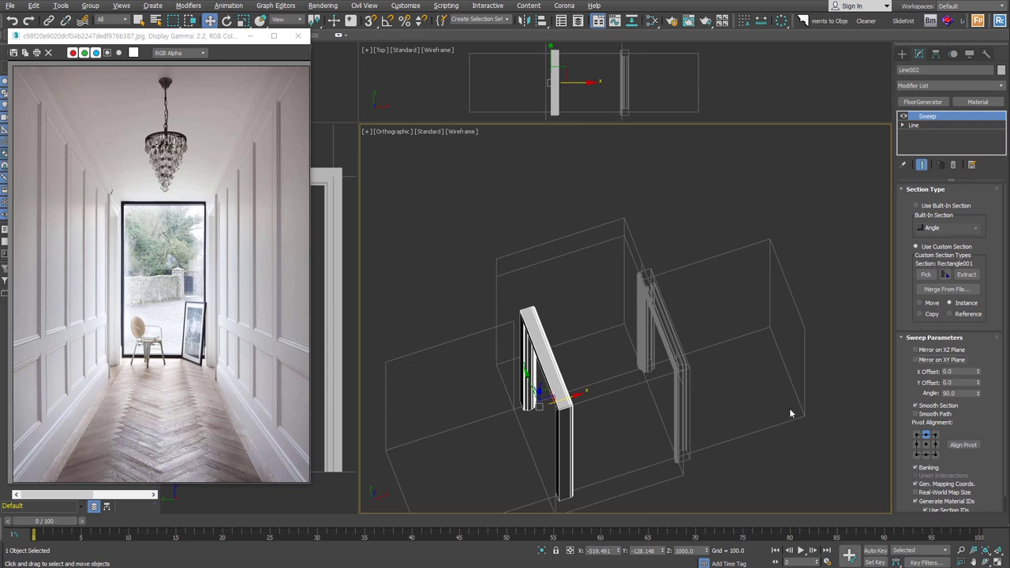
In Top view with snaps on, snap the moulding against the wall edge
key(t)
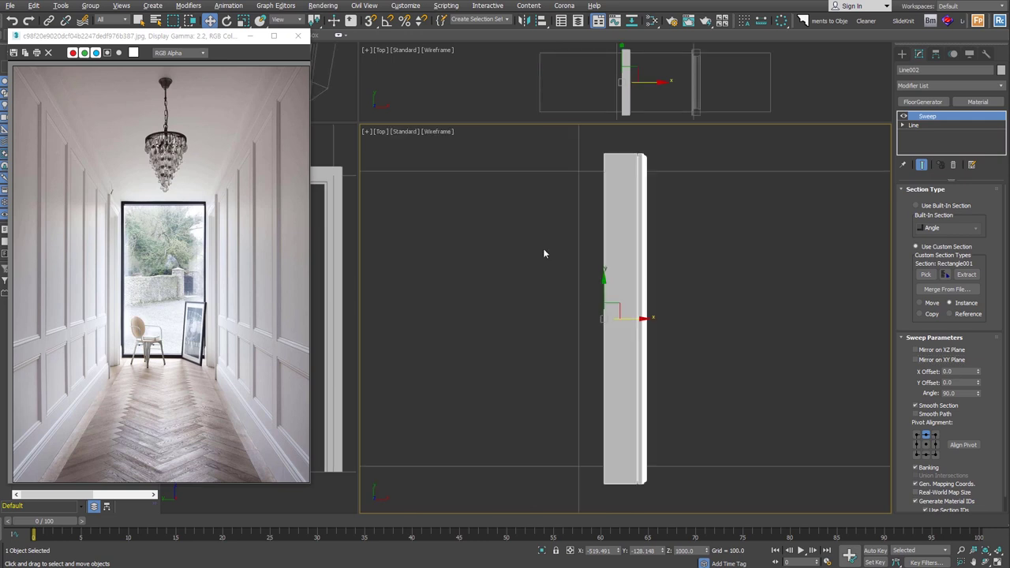
middle_drag(565, 287, 565, 328)
scroll(631, 252, up, 2)
key(s)
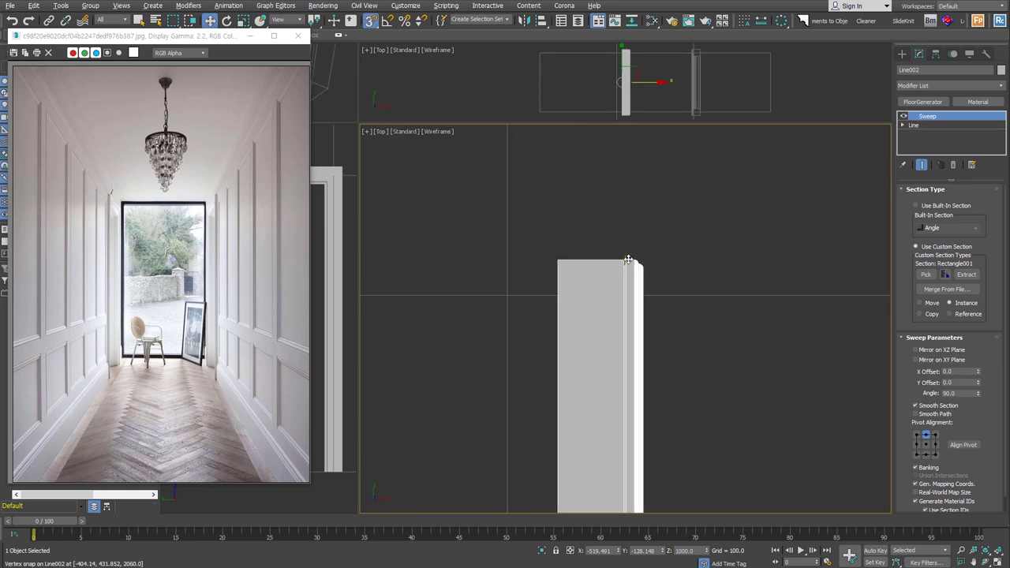
scroll(630, 259, up, 2)
middle_drag(628, 261, 726, 344)
mouse_move(725, 344)
mouse_down()
mouse_move(580, 263)
mouse_move(558, 270)
mouse_up()
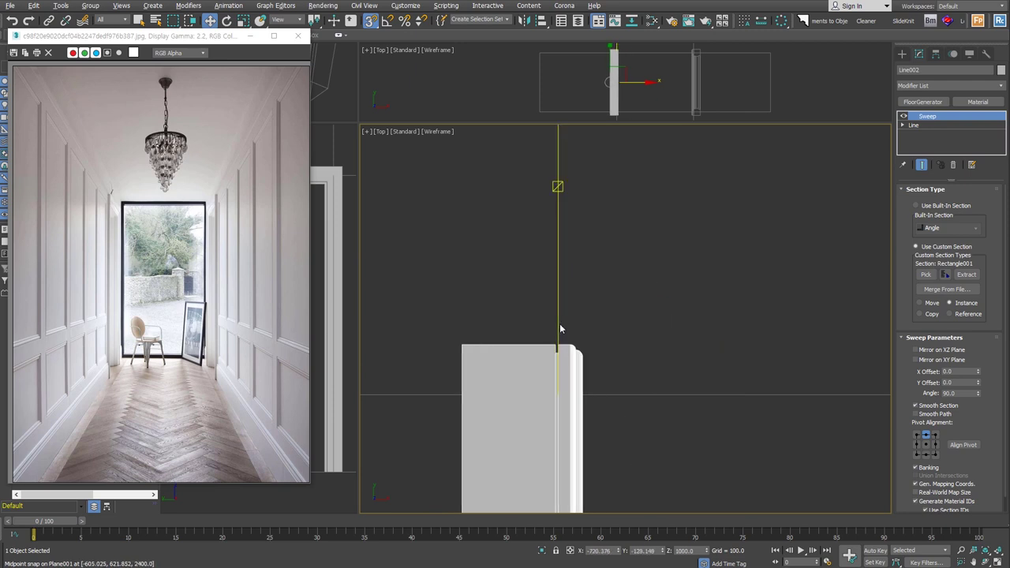
scroll(558, 385, down, 2)
alt+middle_drag(595, 305, 645, 345)
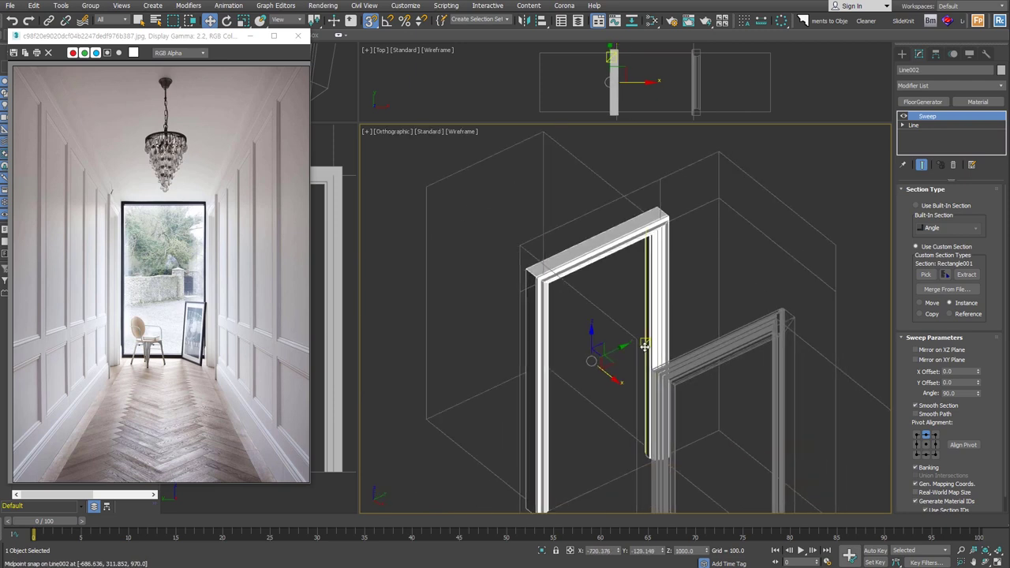
scroll(631, 347, down, 2)
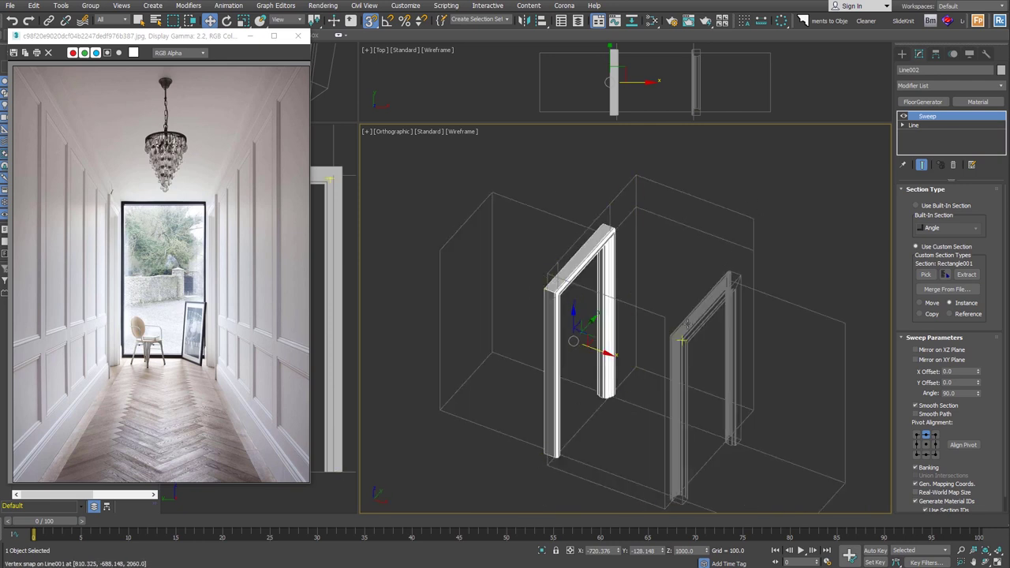
Pick the Line shape tool and zoom in close to the door post
click(902, 52)
click(928, 125)
mouse_move(647, 466)
alt+middle_down()
mouse_move(627, 484)
mouse_move(572, 479)
alt+middle_up()
scroll(552, 458, up, 5)
scroll(498, 442, up, 3)
Draw a line from the floor edge to the snapped door post corner
click(485, 467)
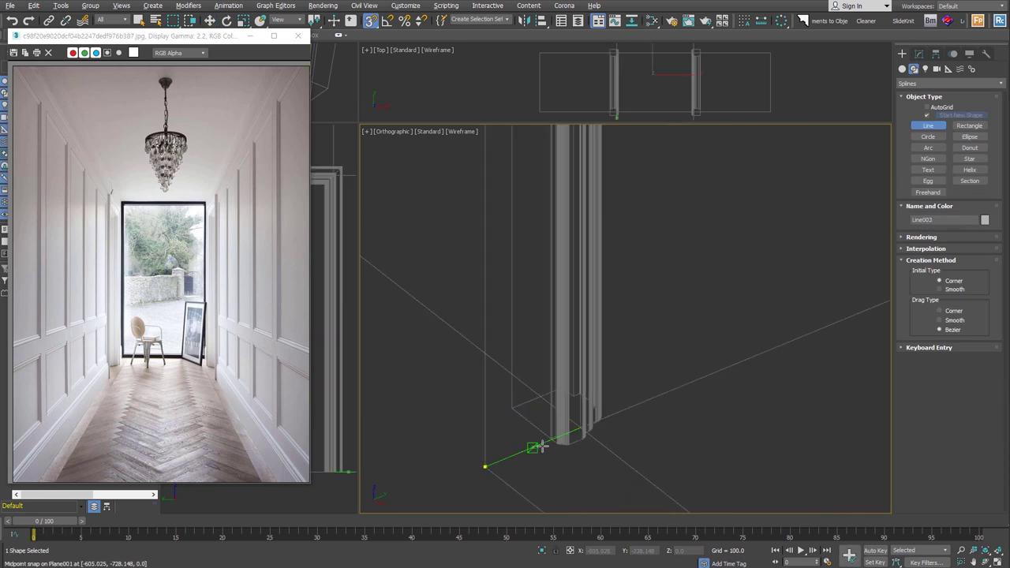
click(550, 442)
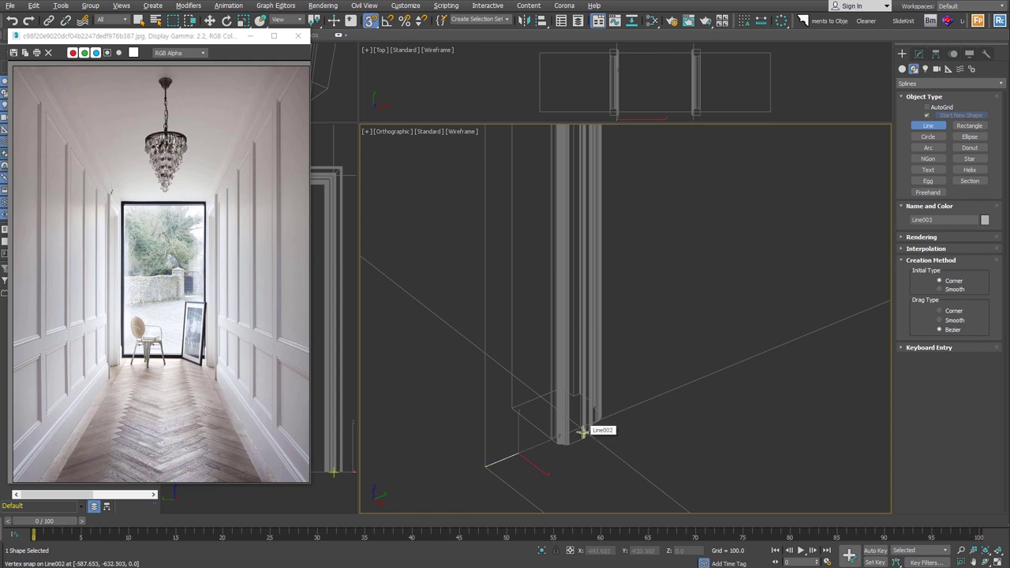
click(583, 433)
right_click(582, 432)
Add a snapped segment along the floor edge by the other door frame
click(915, 53)
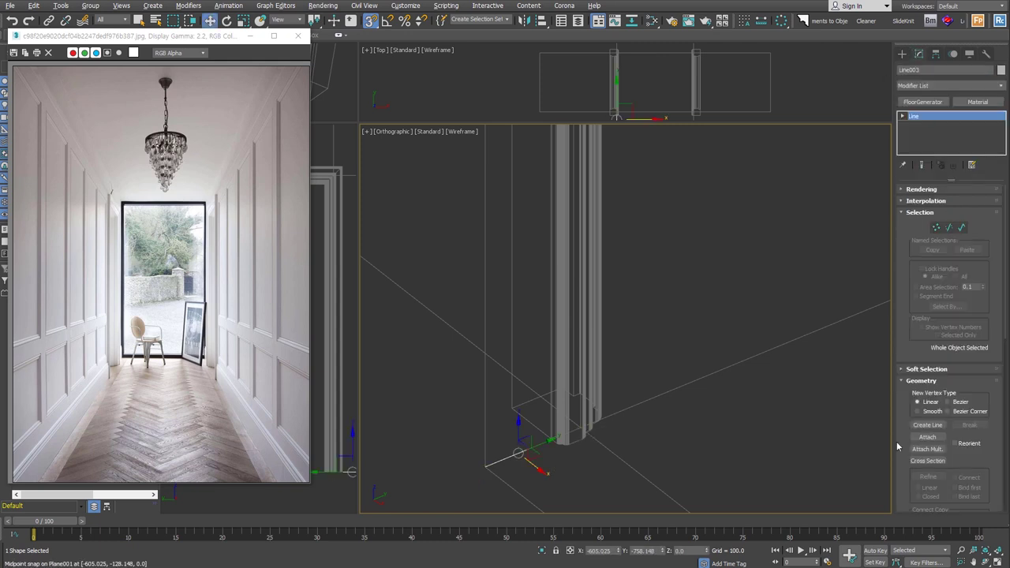
click(928, 424)
mouse_move(730, 410)
alt+middle_down()
mouse_move(679, 415)
mouse_move(686, 422)
mouse_move(400, 326)
mouse_move(691, 403)
mouse_move(677, 400)
alt+middle_up()
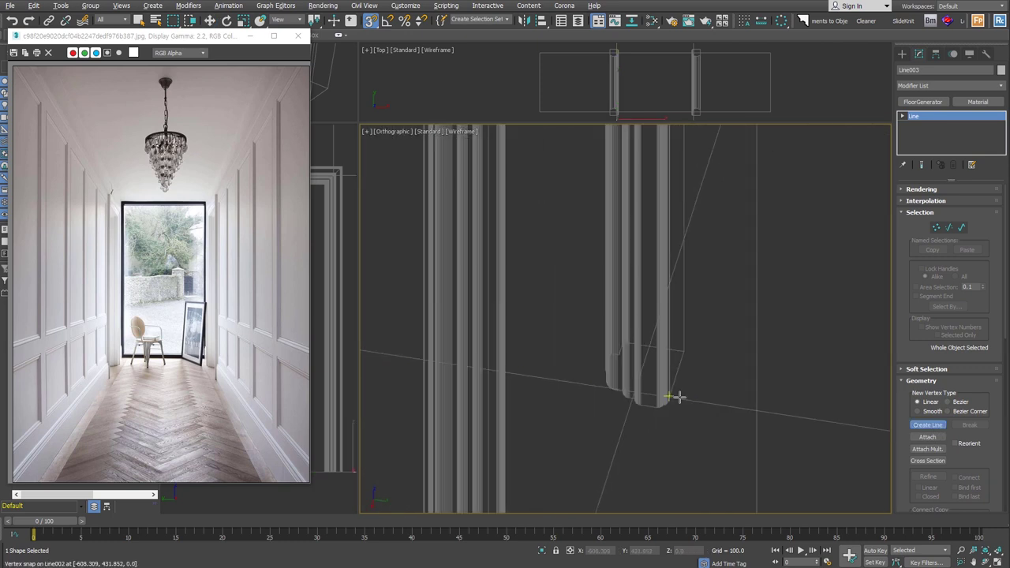
click(669, 398)
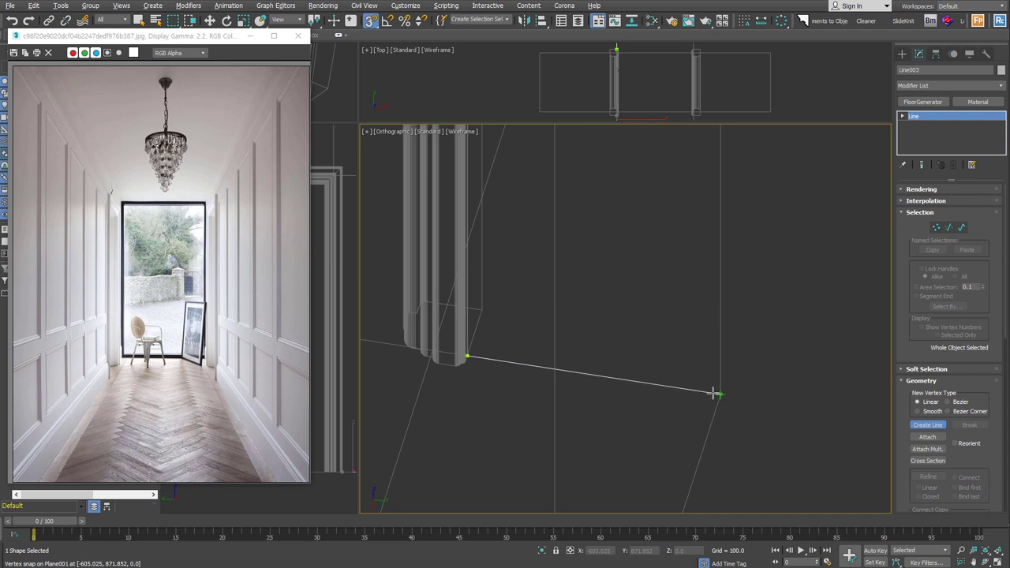
click(714, 393)
scroll(498, 419, up, 3)
Discard an unwanted segment and add one from the column base to a snapped point
mouse_move(498, 419)
alt+middle_down()
mouse_move(640, 440)
mouse_move(647, 290)
mouse_move(613, 361)
mouse_move(542, 244)
alt+middle_up()
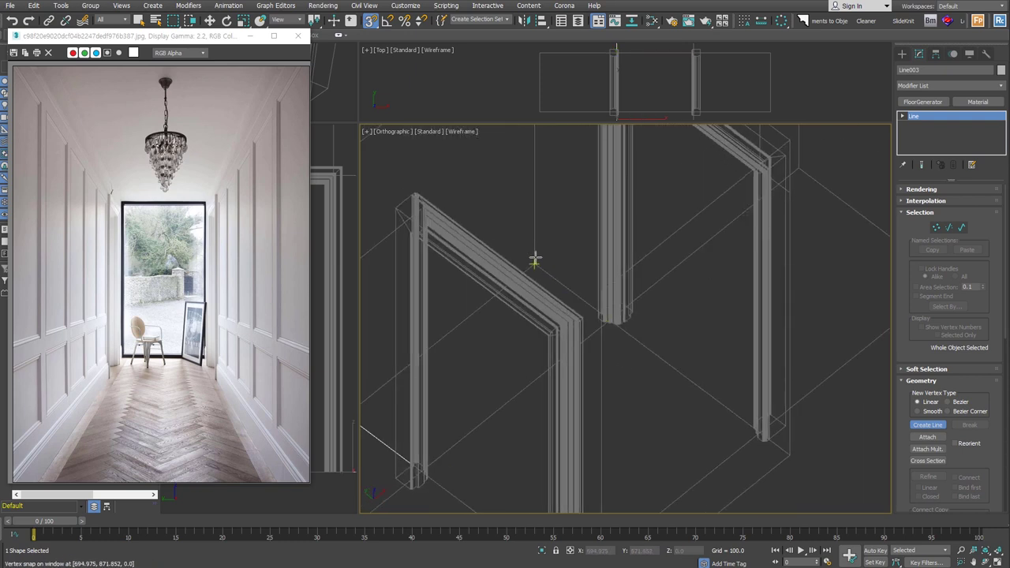
scroll(583, 303, up, 4)
alt+middle_drag(582, 303, 644, 360)
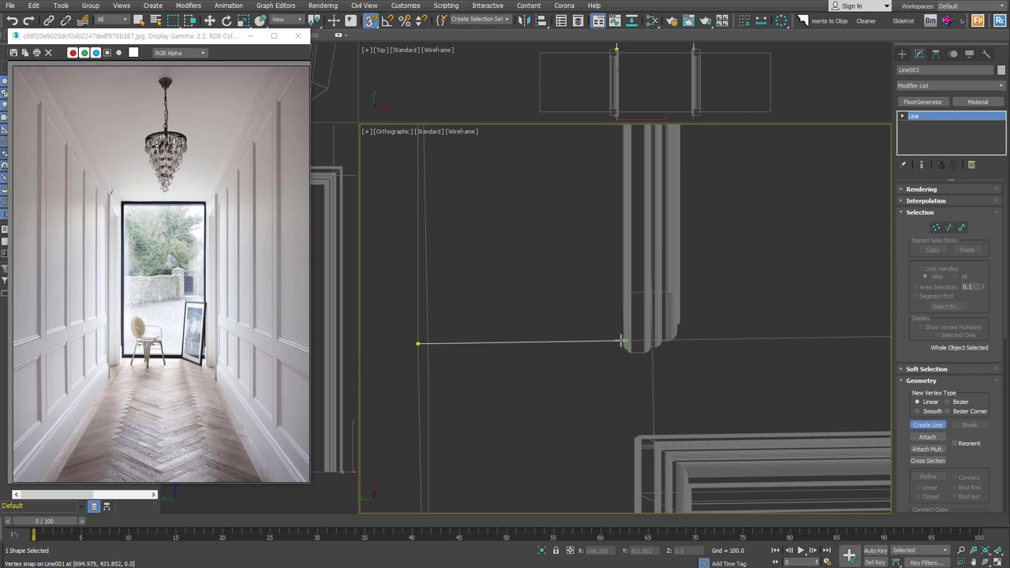
right_click(706, 358)
mouse_move(702, 352)
alt+middle_down()
mouse_move(728, 348)
mouse_move(618, 368)
mouse_move(676, 476)
mouse_move(624, 406)
alt+middle_up()
click(625, 404)
click(750, 432)
right_click(733, 479)
Move the line onto the other wall's midpoint and review its vertices
mouse_move(733, 478)
alt+middle_down()
mouse_move(773, 340)
mouse_move(813, 416)
alt+middle_up()
scroll(812, 409, down, 2)
scroll(808, 404, down, 2)
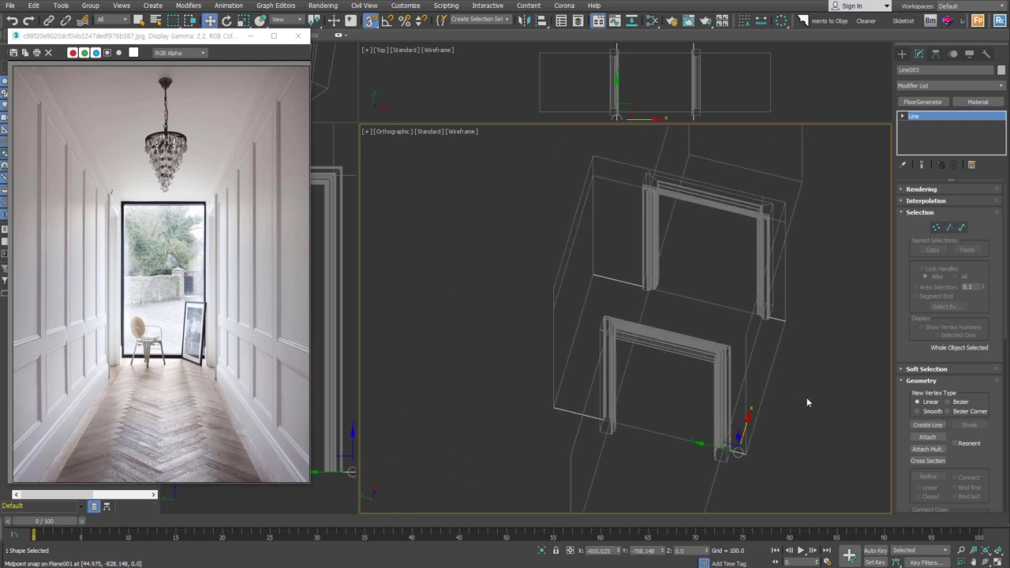
alt+middle_drag(765, 458, 633, 455)
mouse_move(556, 356)
mouse_down()
mouse_move(700, 235)
mouse_move(708, 439)
mouse_up()
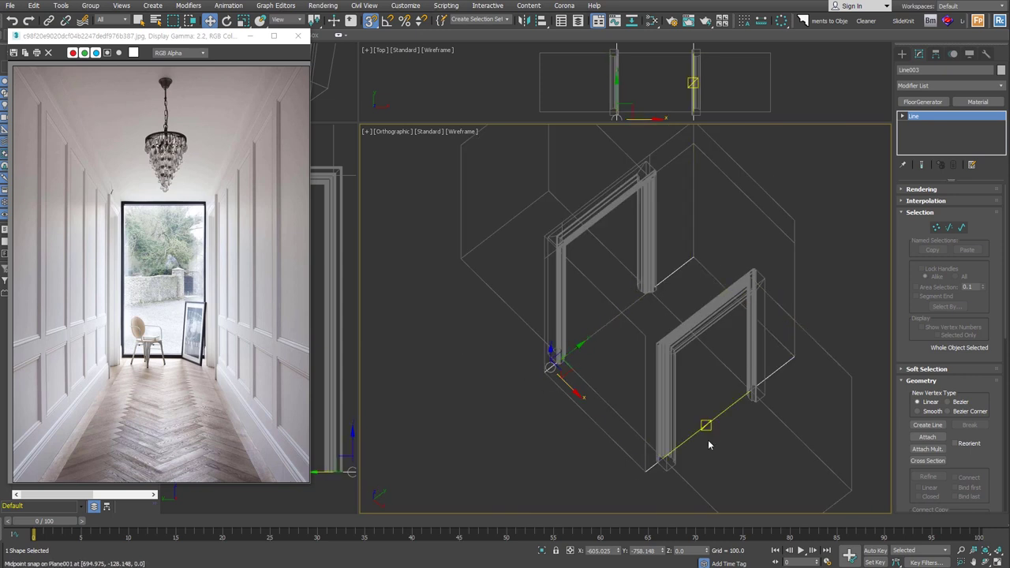
click(925, 229)
click(925, 228)
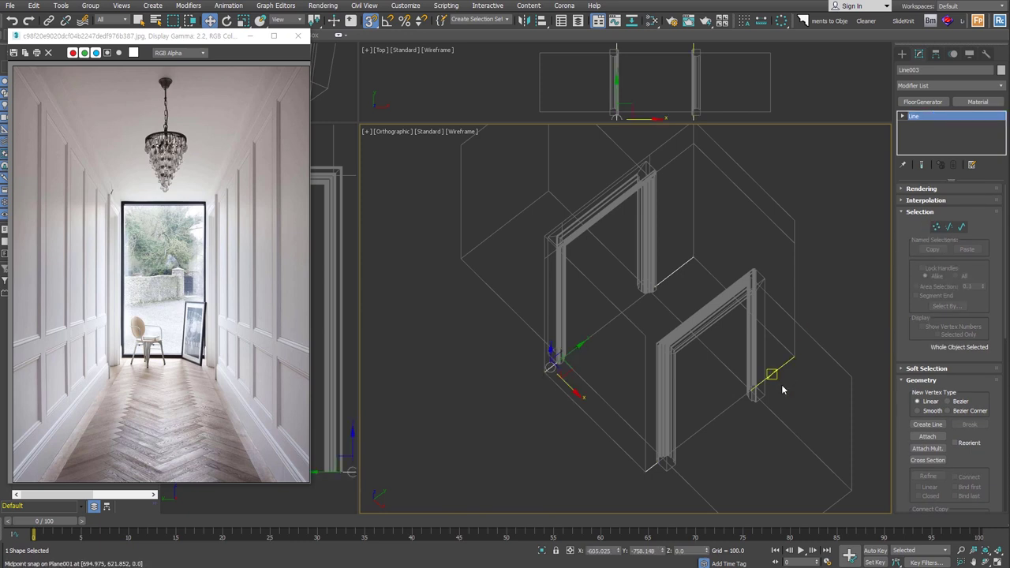
click(804, 20)
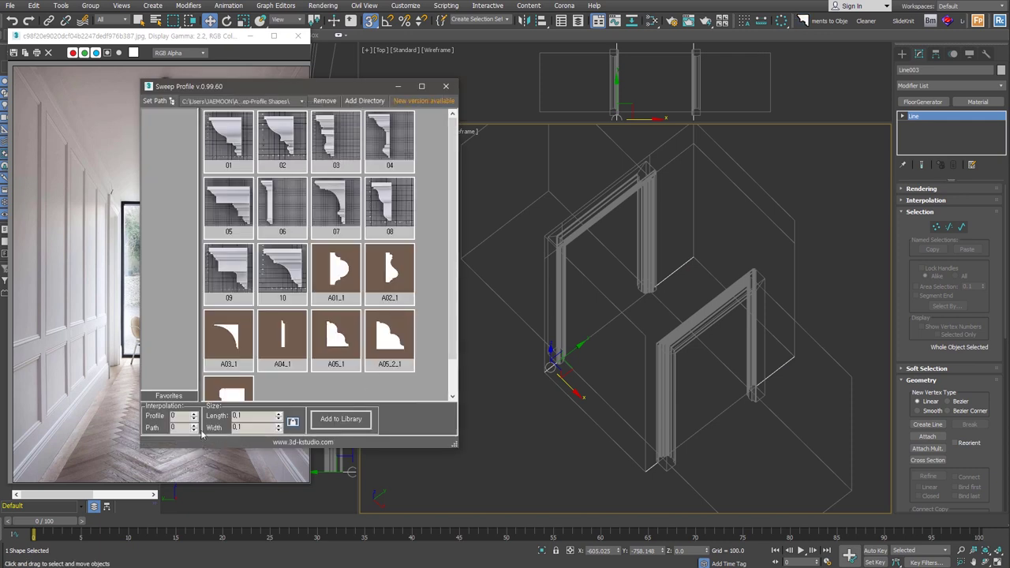
Sweep the floor line with the A04_1 profile, Sweep Angle 0 and bottom-left pivot alignment
click(284, 344)
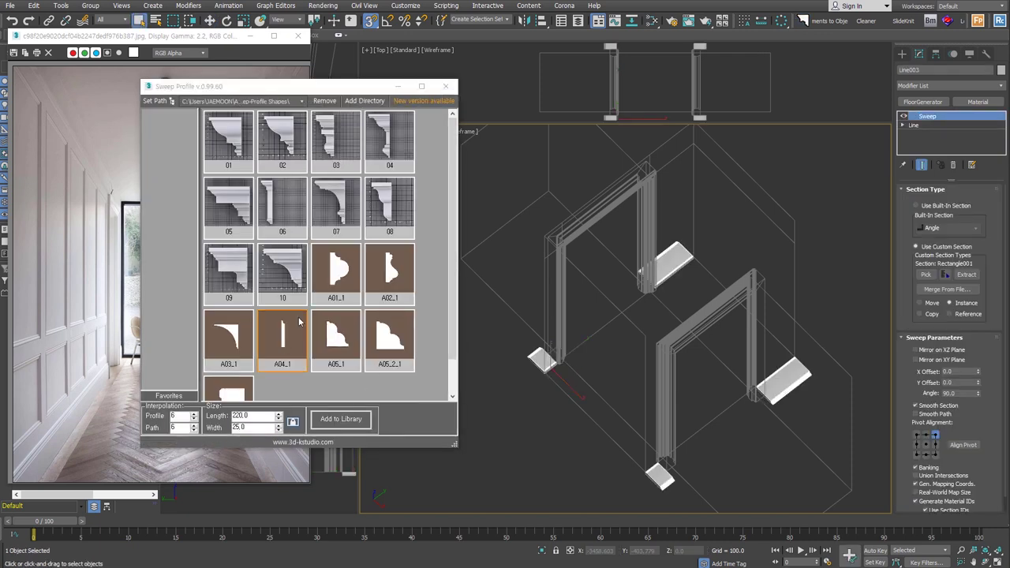
click(446, 86)
scroll(562, 411, up, 5)
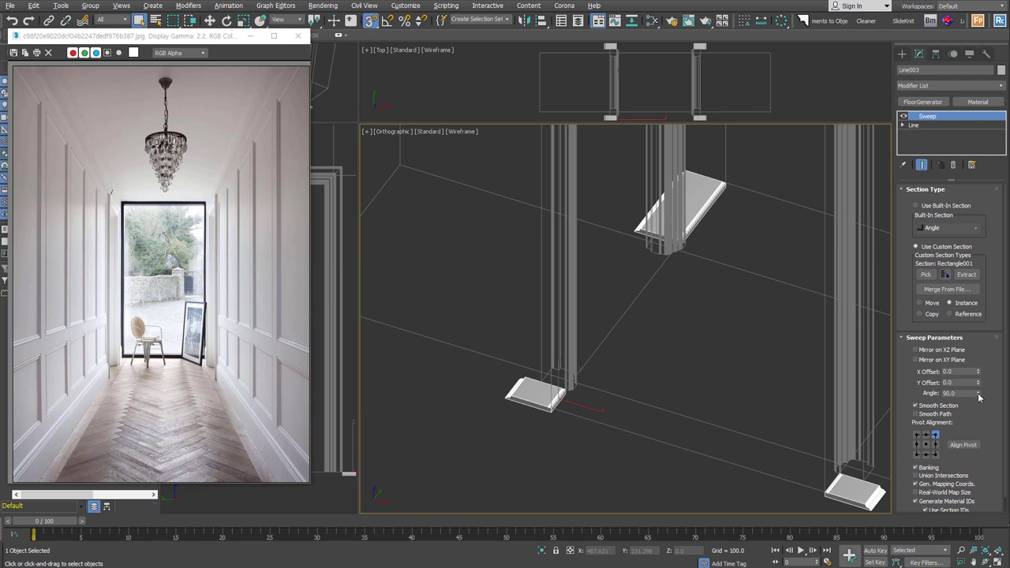
right_click(979, 395)
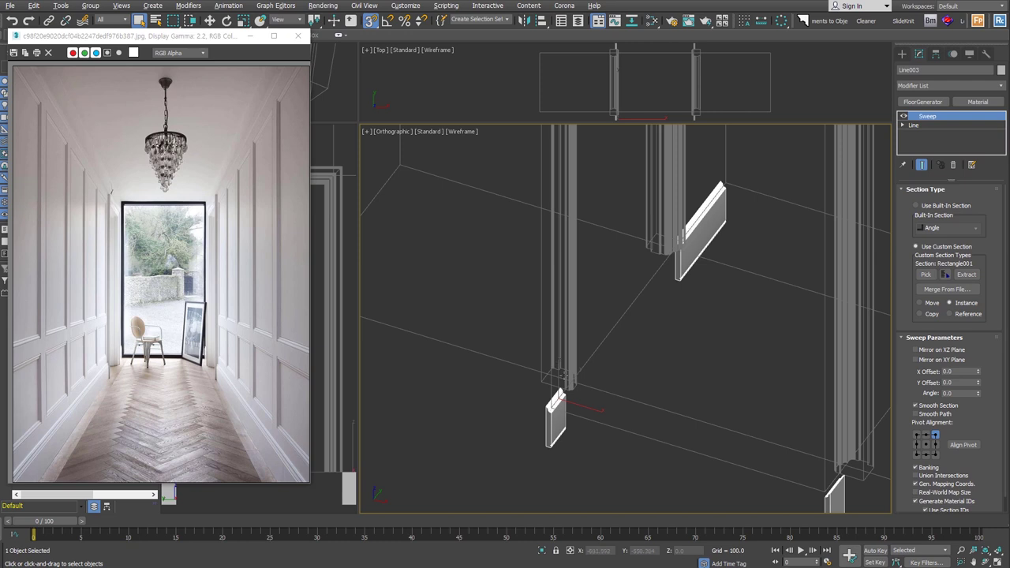
key(z)
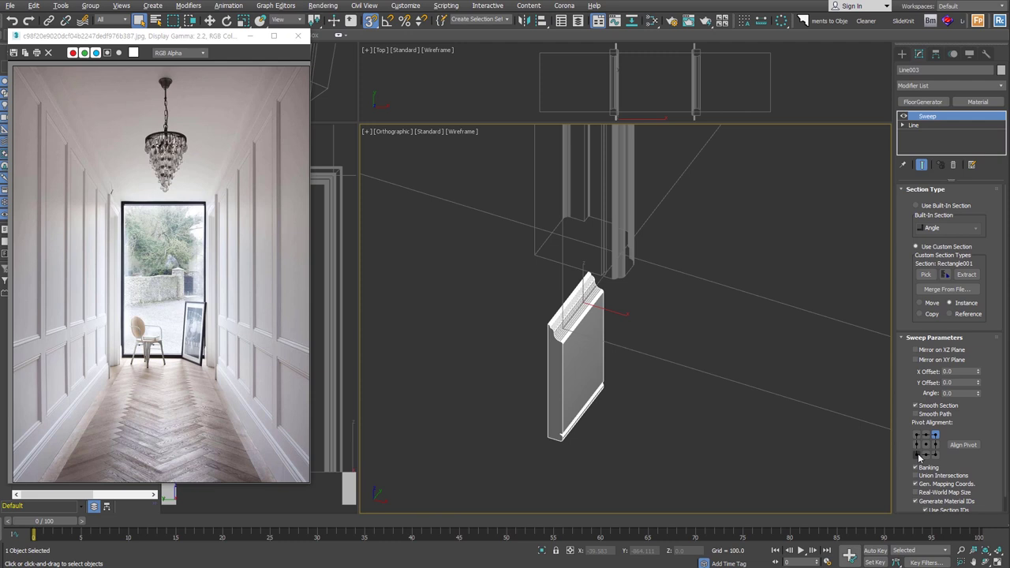
click(917, 456)
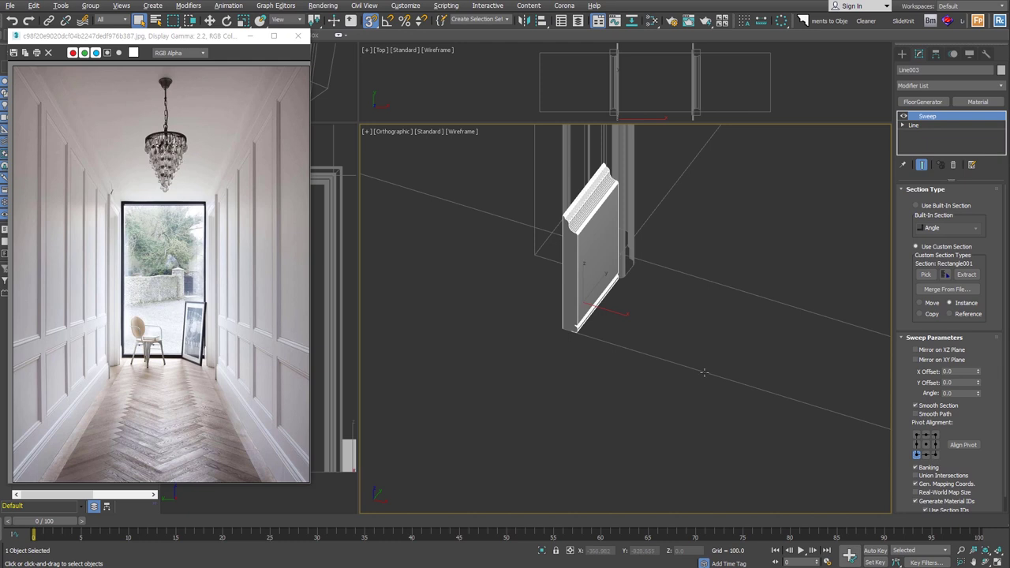
scroll(604, 363, down, 2)
scroll(604, 363, down, 4)
mouse_move(541, 379)
middle_down()
mouse_move(596, 361)
mouse_move(583, 360)
mouse_move(573, 389)
mouse_move(567, 298)
mouse_move(554, 367)
middle_up()
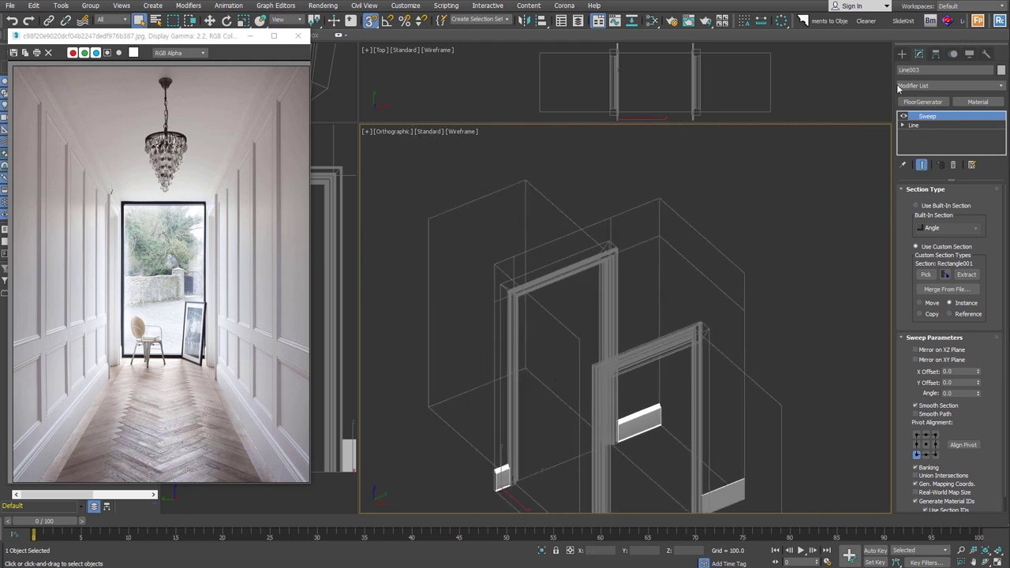
Draw a snapped line from the wall's top corner to its top midpoint
click(902, 54)
click(928, 125)
click(494, 263)
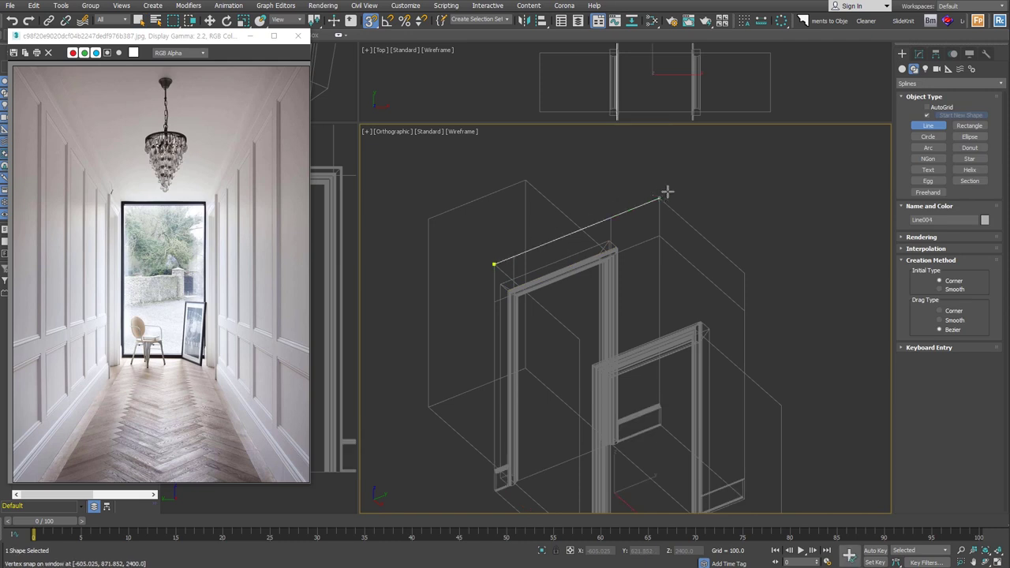
click(662, 192)
mouse_move(652, 300)
alt+middle_down()
mouse_move(631, 318)
mouse_move(577, 269)
alt+middle_up()
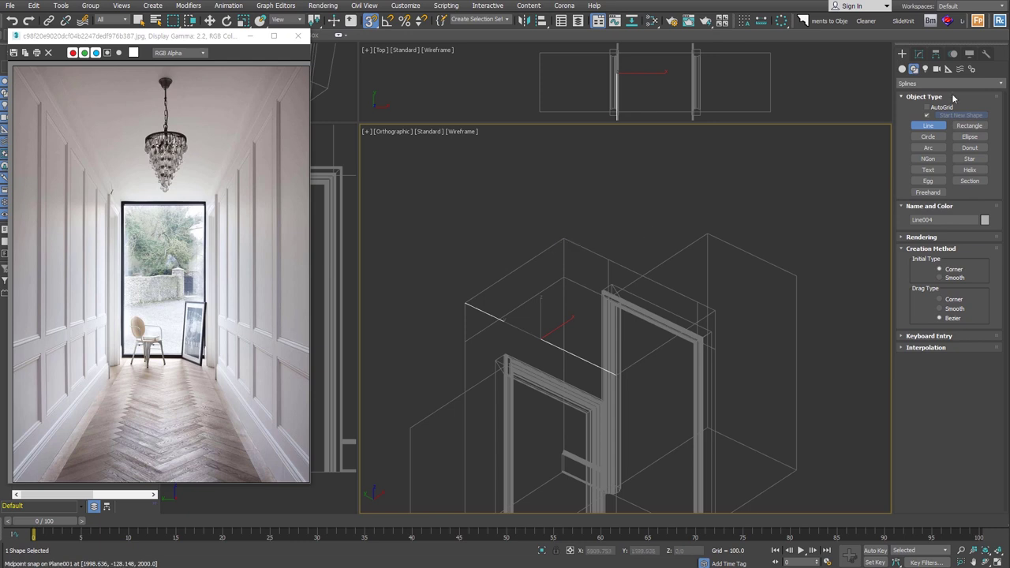
Add a second line along the far wall top into the same shape, Line004
click(928, 124)
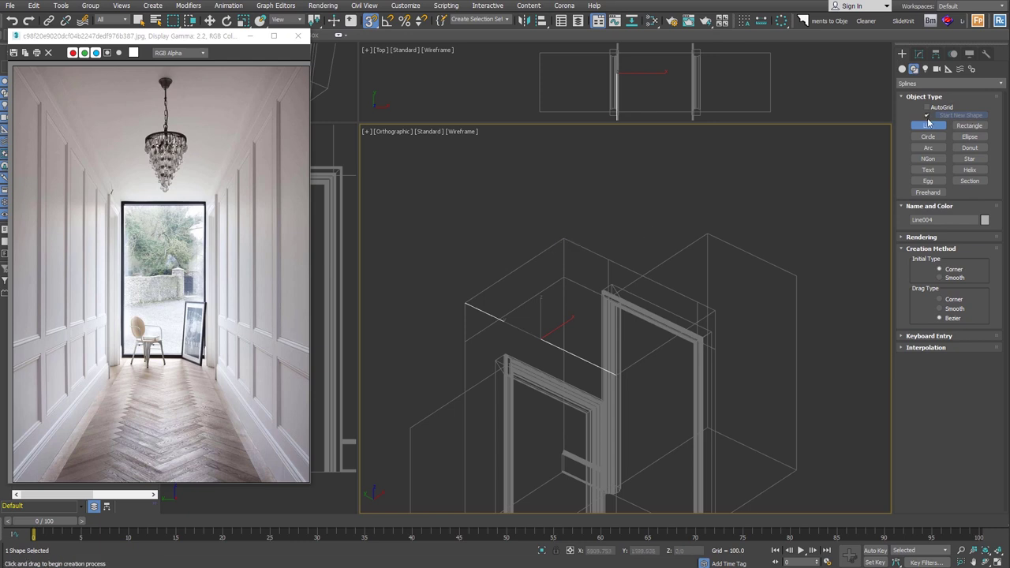
click(563, 236)
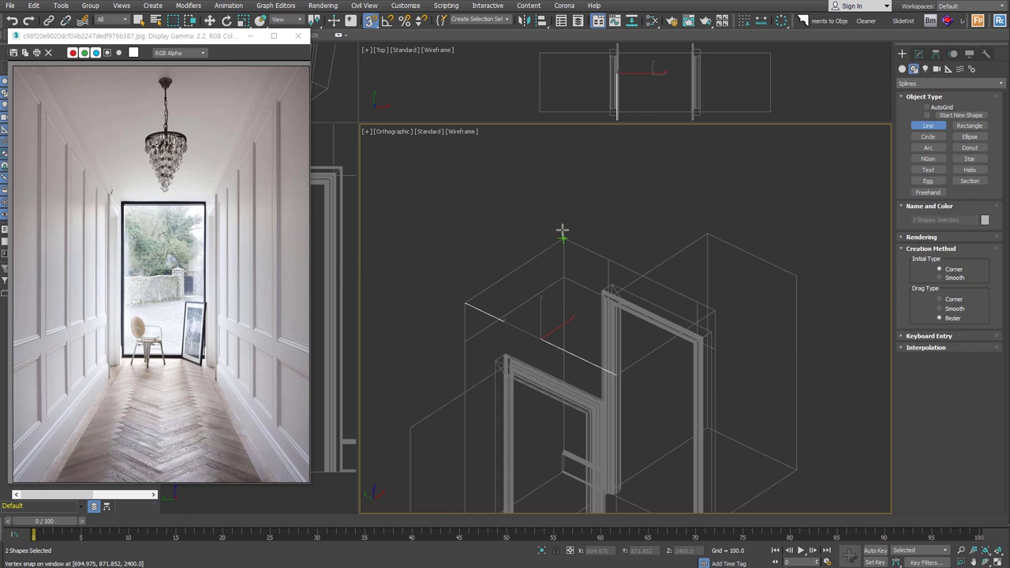
click(713, 308)
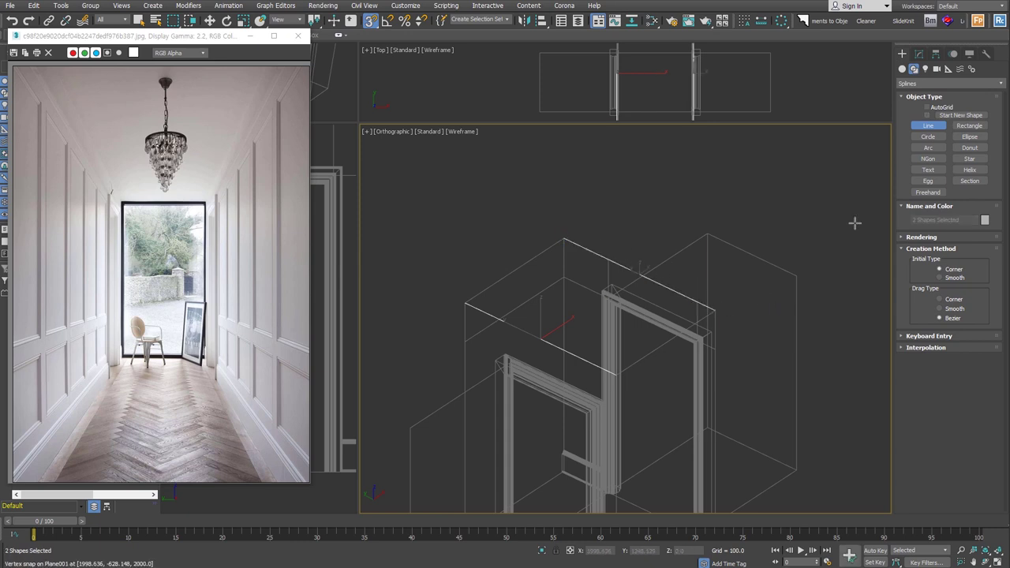
click(927, 115)
right_click(705, 321)
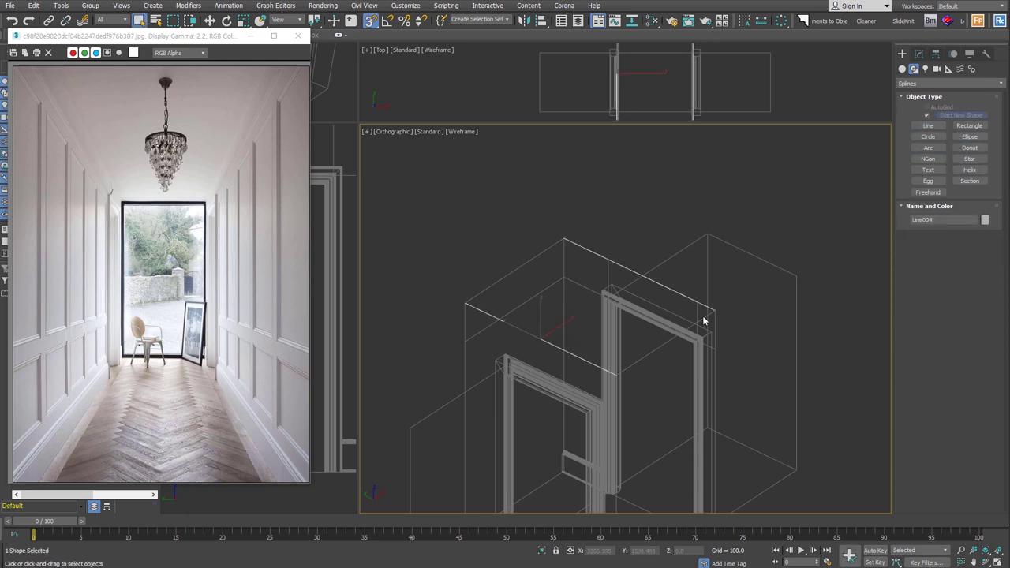
mouse_move(705, 321)
alt+middle_down()
mouse_move(708, 356)
mouse_move(638, 359)
alt+middle_up()
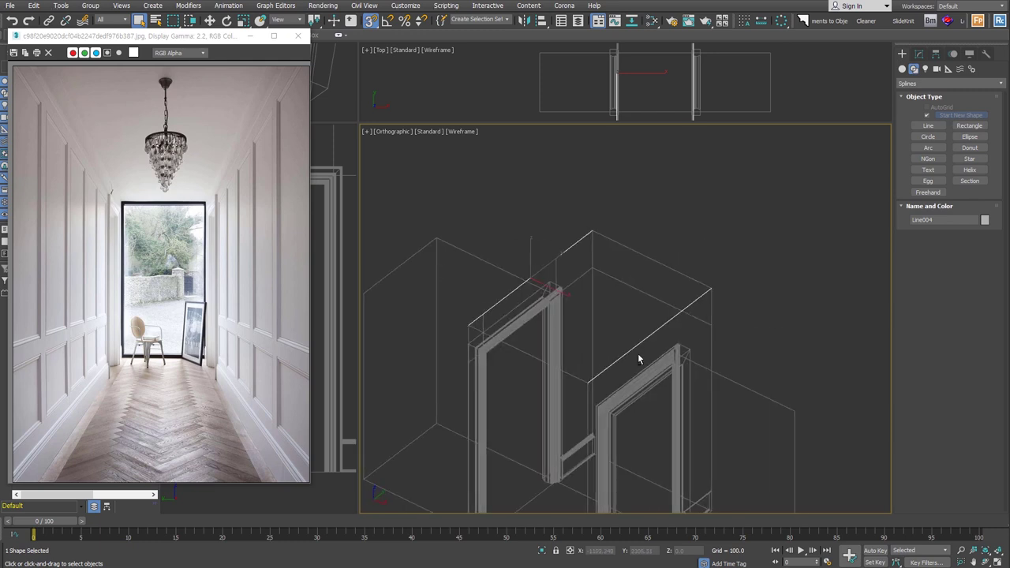
key(ctrl+shift+s)
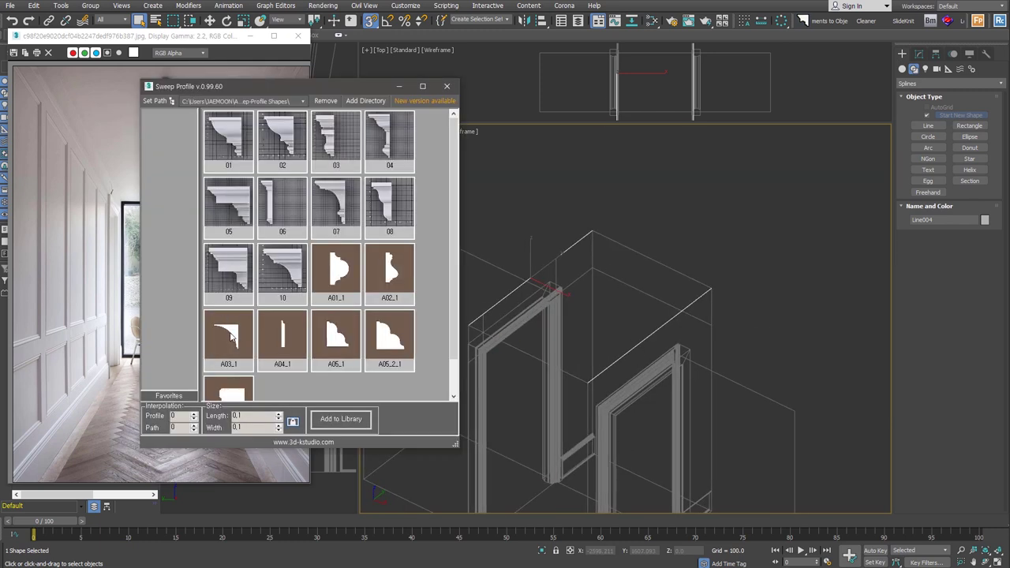
Sweep Line004 with the crown moulding profile, mirrored on XZ, with top-left pivot alignment
click(231, 337)
click(919, 54)
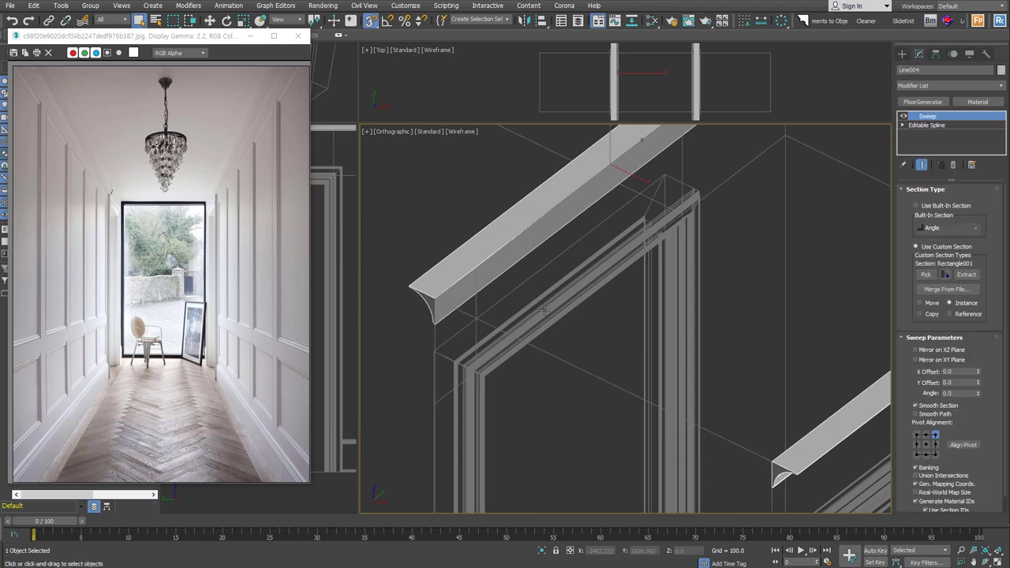
click(920, 350)
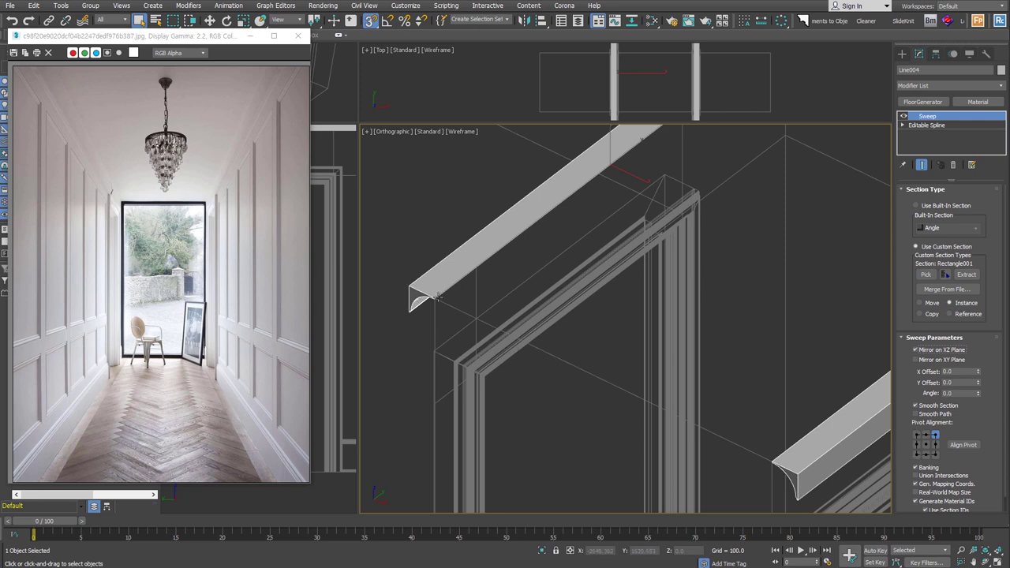
click(917, 435)
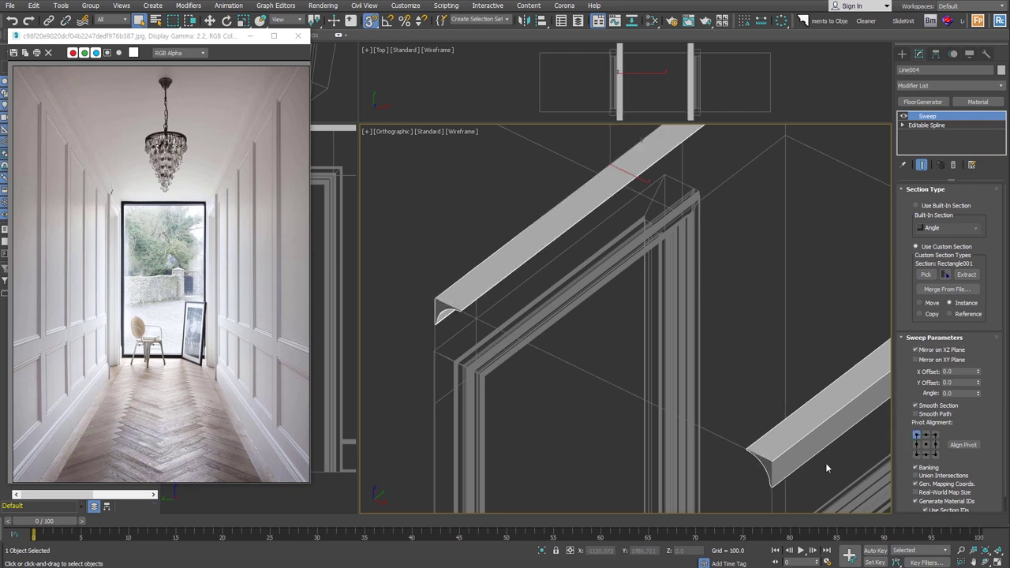
scroll(693, 426, down, 5)
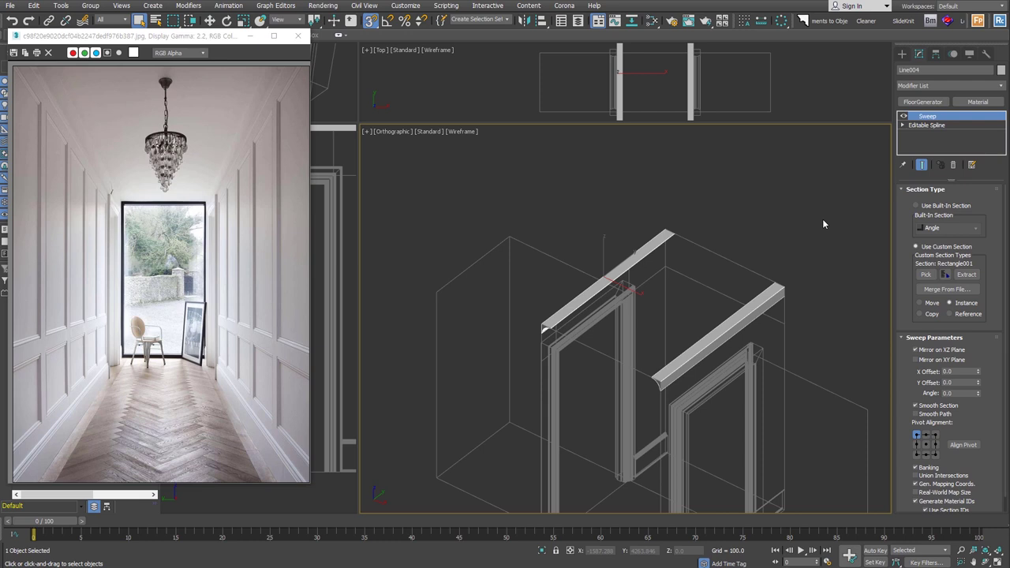
click(604, 440)
scroll(604, 440, down, 3)
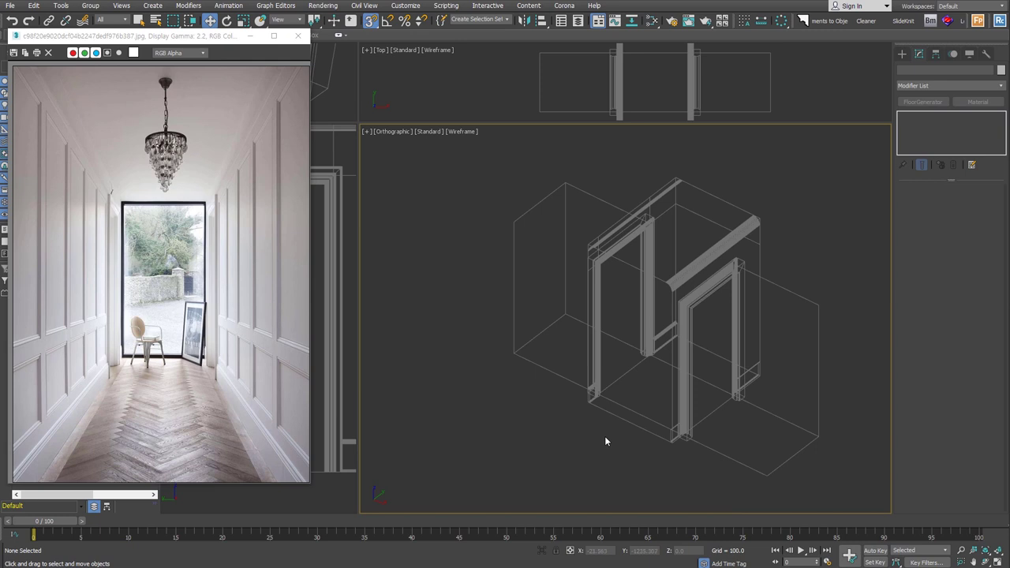
Select the window object and enter its edge sub-object level
alt+middle_drag(605, 441, 719, 413)
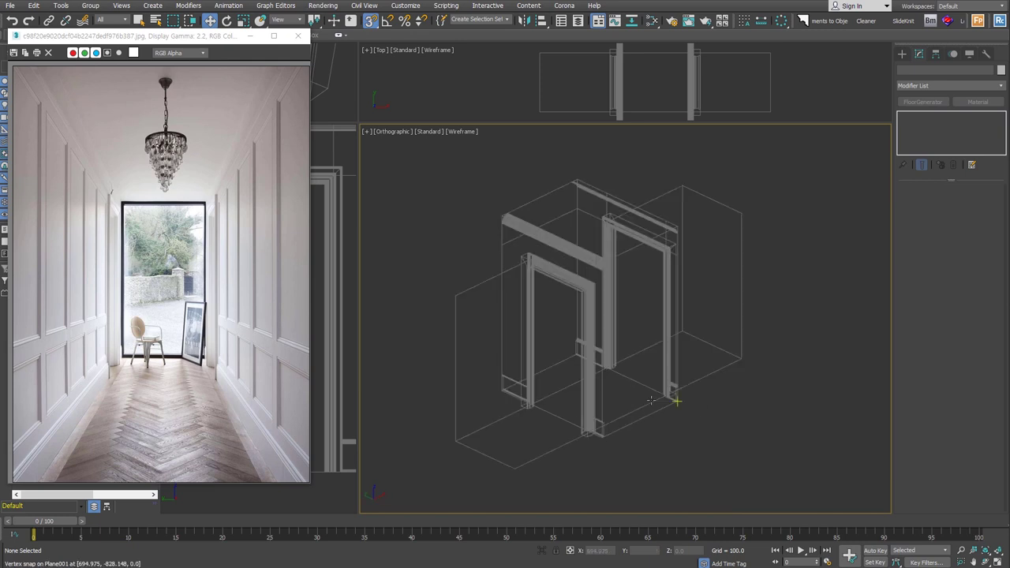
click(534, 221)
scroll(525, 212, up, 2)
click(934, 202)
click(546, 226)
click(927, 352)
middle_drag(633, 313, 663, 314)
Inset the window's front face, detach the centre as 'glass', and add a Shell
key(4)
click(609, 350)
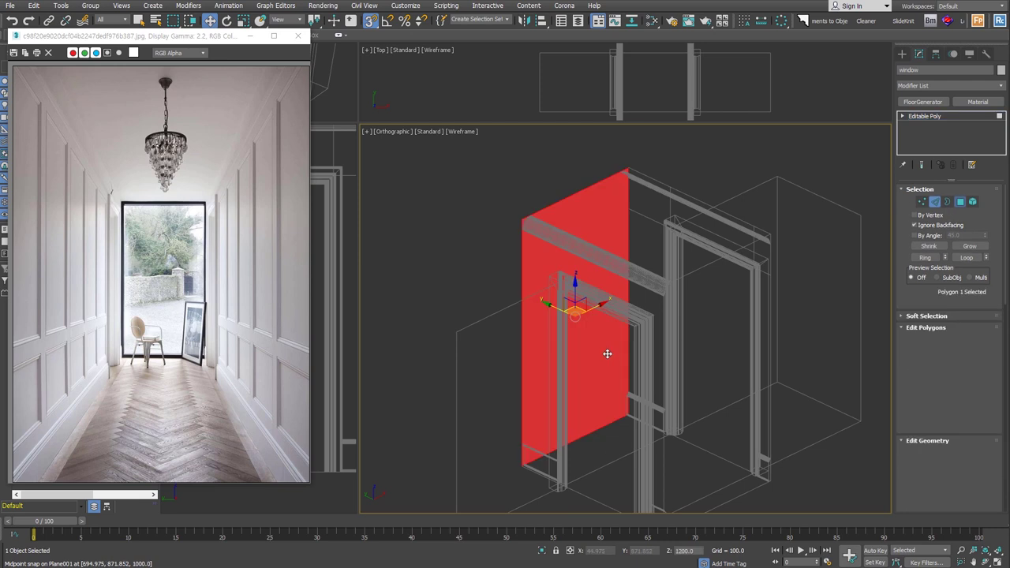
alt+middle_drag(586, 397, 602, 356)
key(shift+i)
key(alt+d)
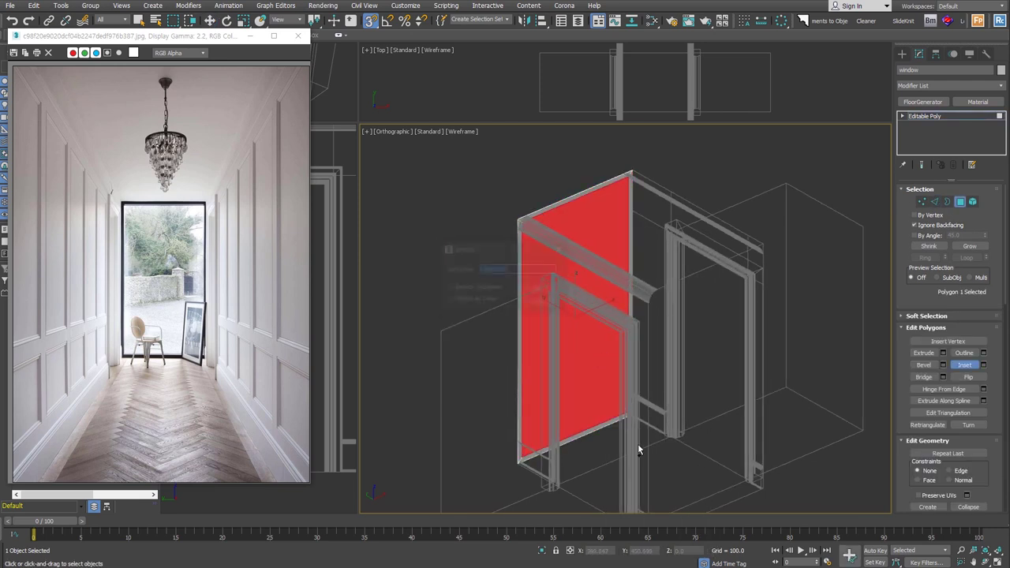
text(glass)
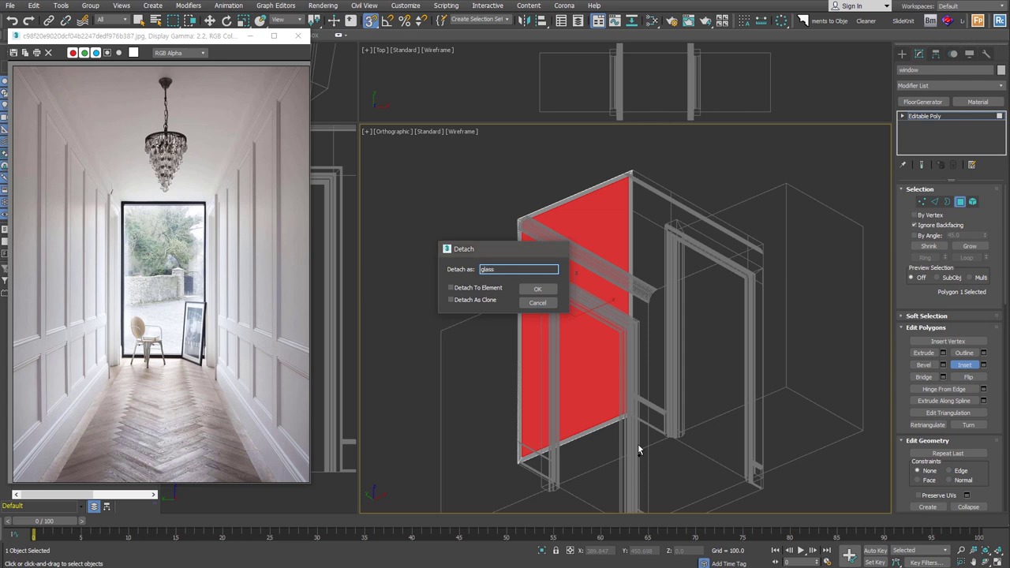
key(Return)
click(911, 322)
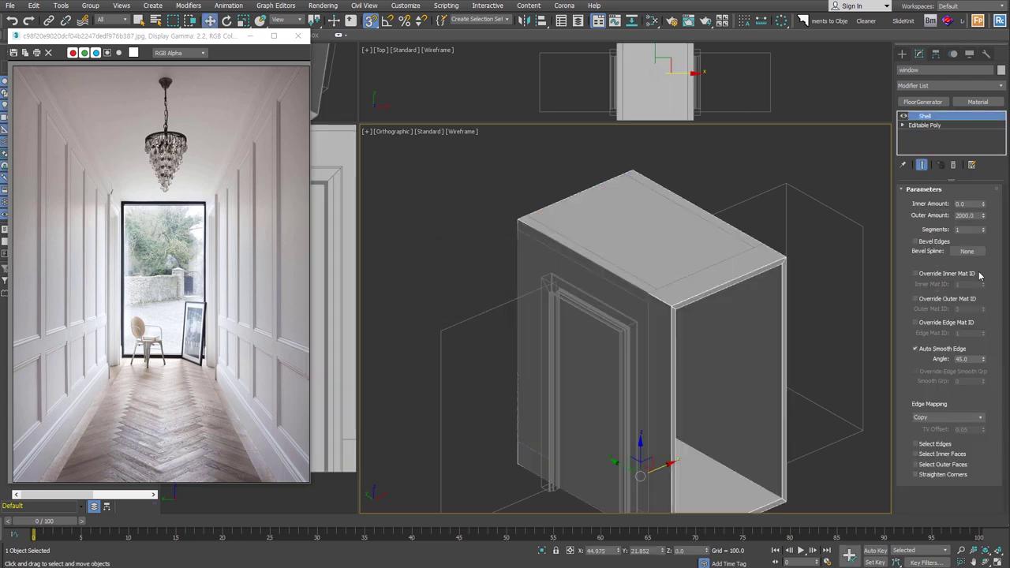
Set the frame's Shell outer amount to 0 and inner amount to 80
right_click(983, 215)
text(80)
key(Return)
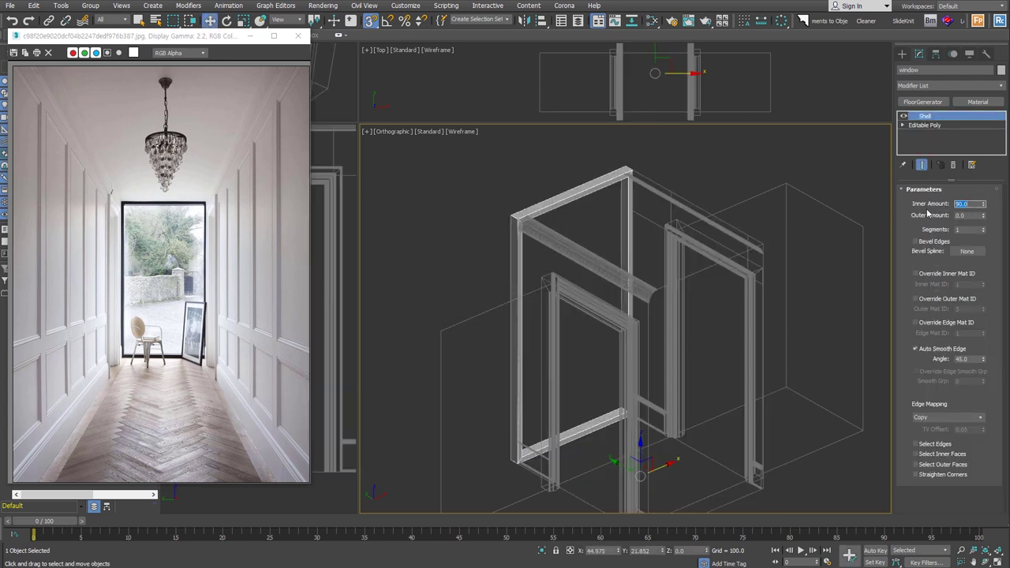
scroll(606, 241, up, 5)
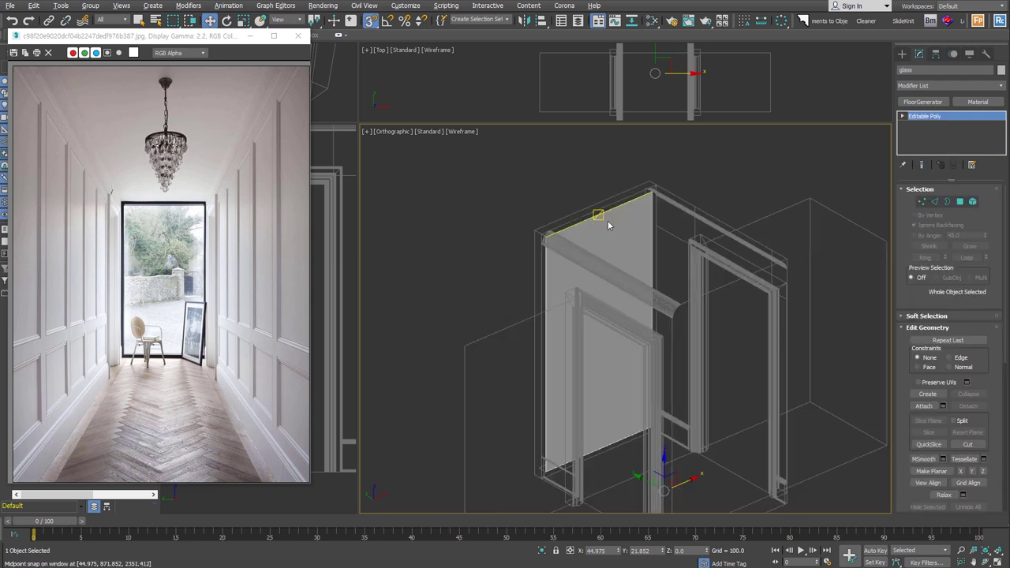
drag(580, 324, 537, 232)
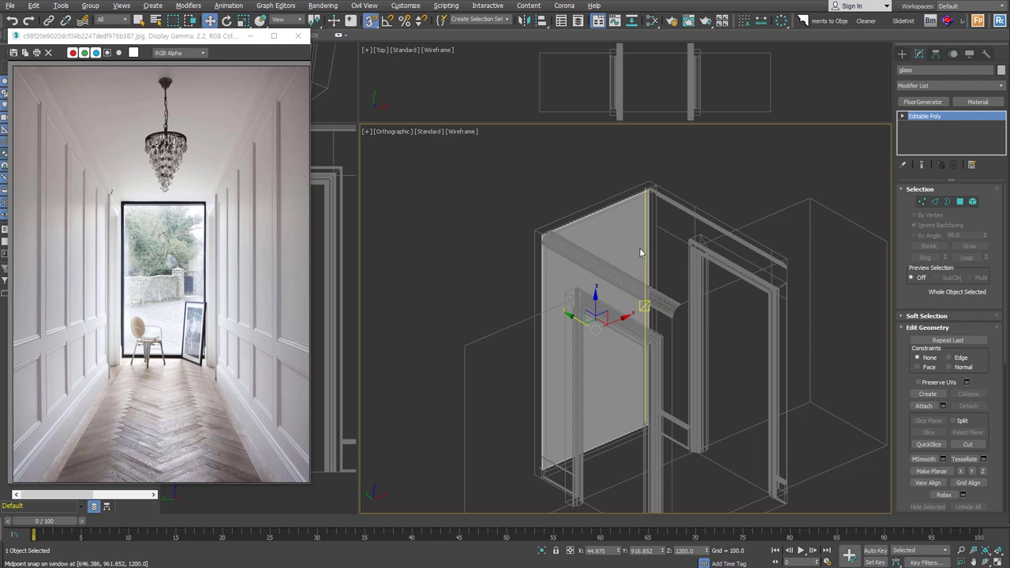
Paste the Shell onto the glass with inner and outer amounts of 4
key(ctrl+v)
double_click(967, 203)
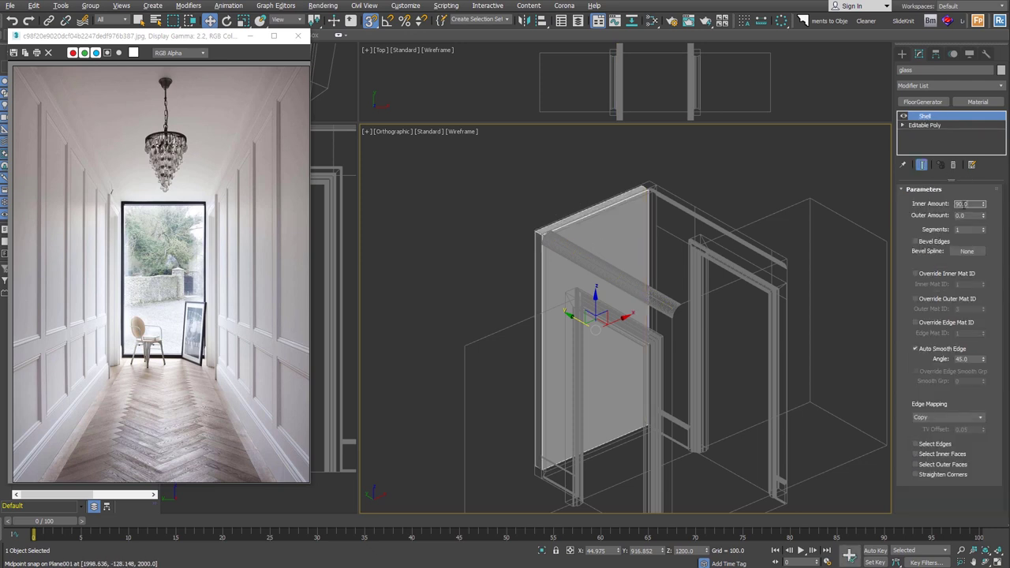
text(4)
key(Tab)
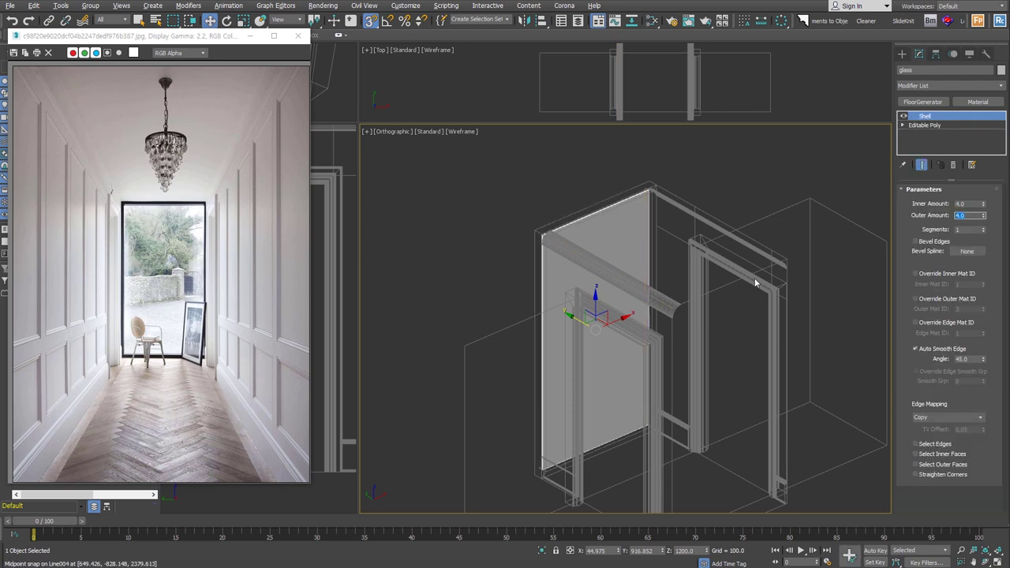
text(4)
key(Return)
scroll(643, 385, down, 1)
mouse_move(644, 385)
alt+middle_down()
mouse_move(683, 375)
mouse_move(660, 377)
alt+middle_up()
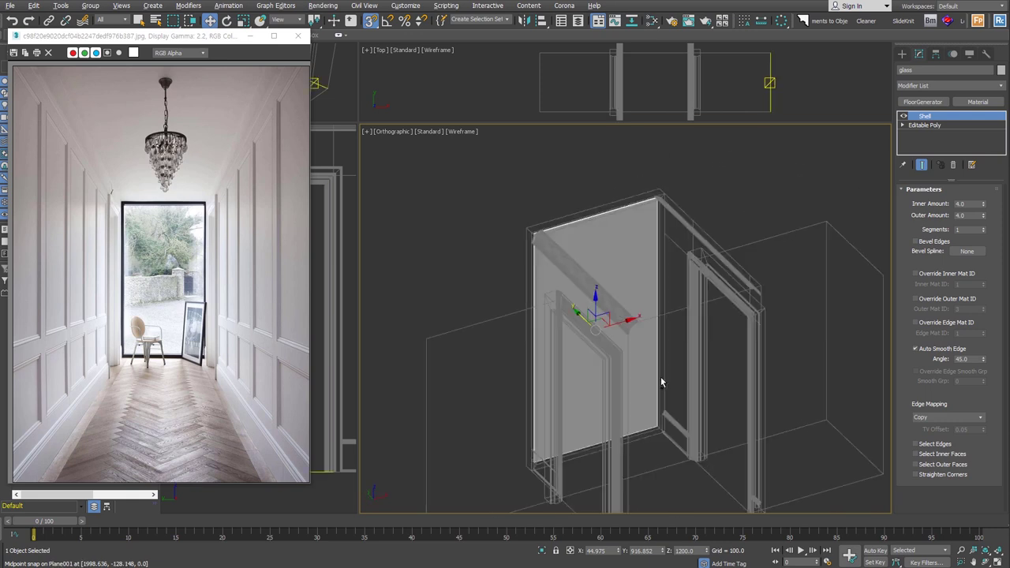
Set a fixed material ID, then group the frame and glass as 'window'
click(988, 101)
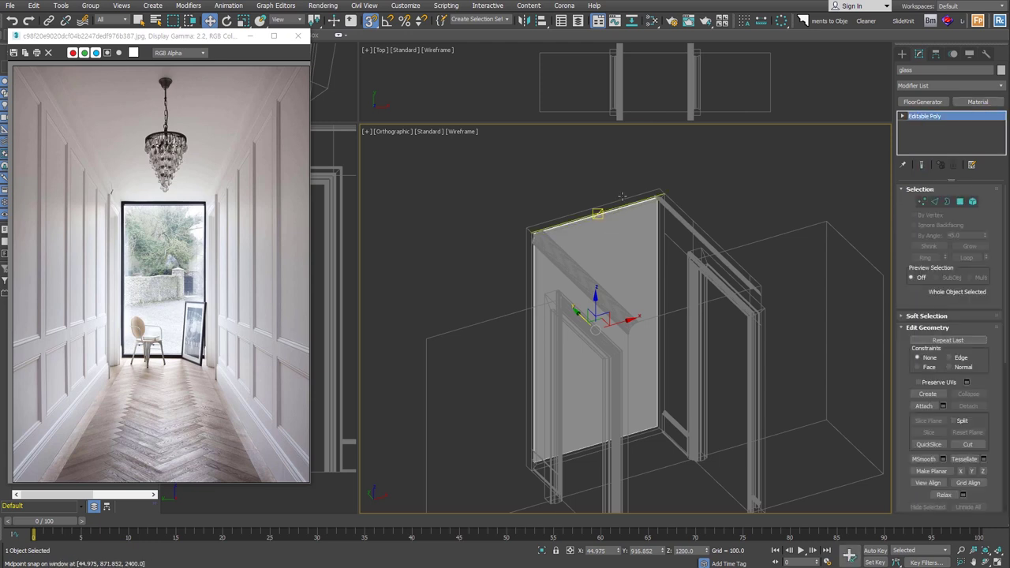
click(623, 198)
click(983, 117)
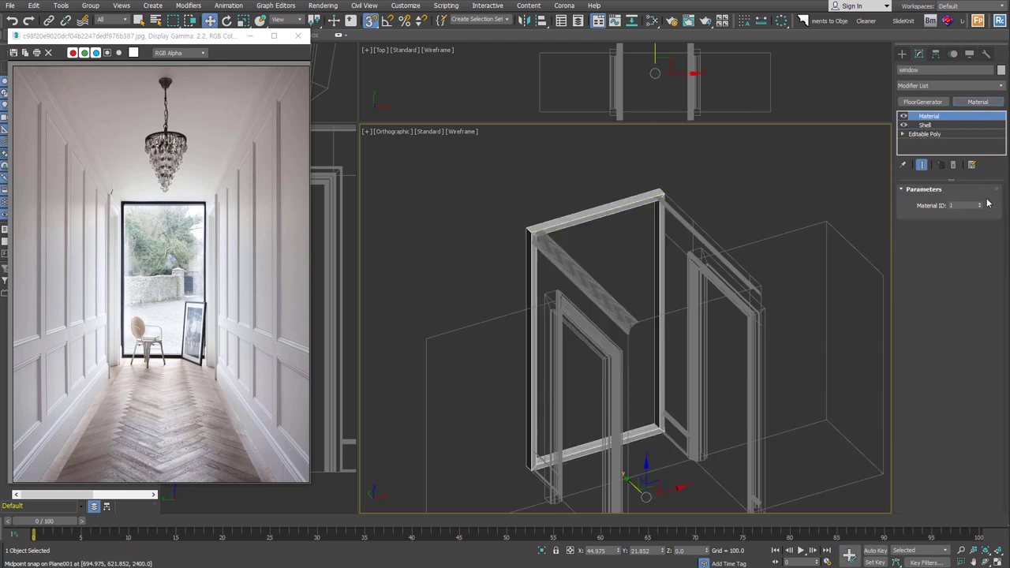
scroll(623, 225, up, 5)
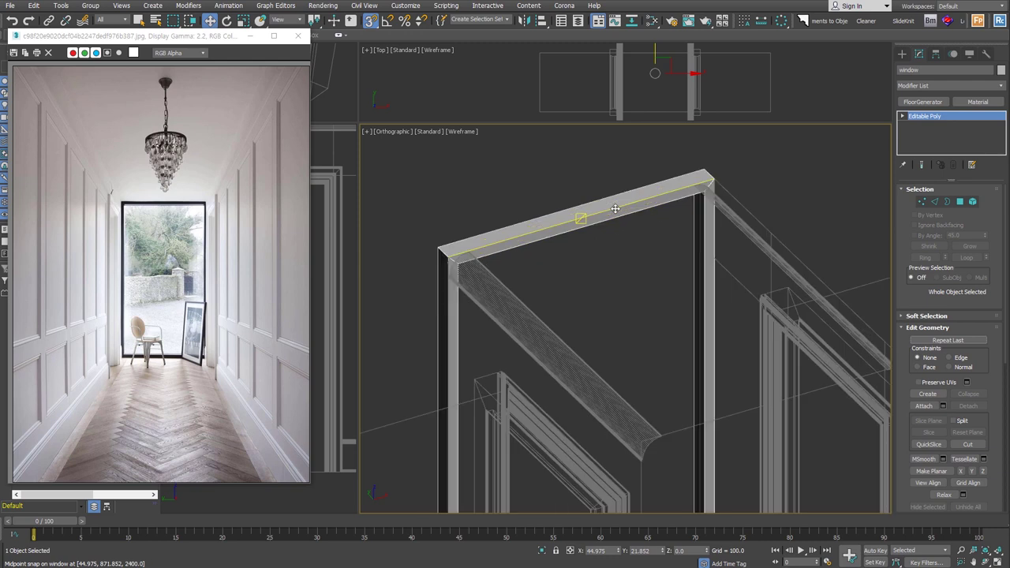
ctrl+click(732, 240)
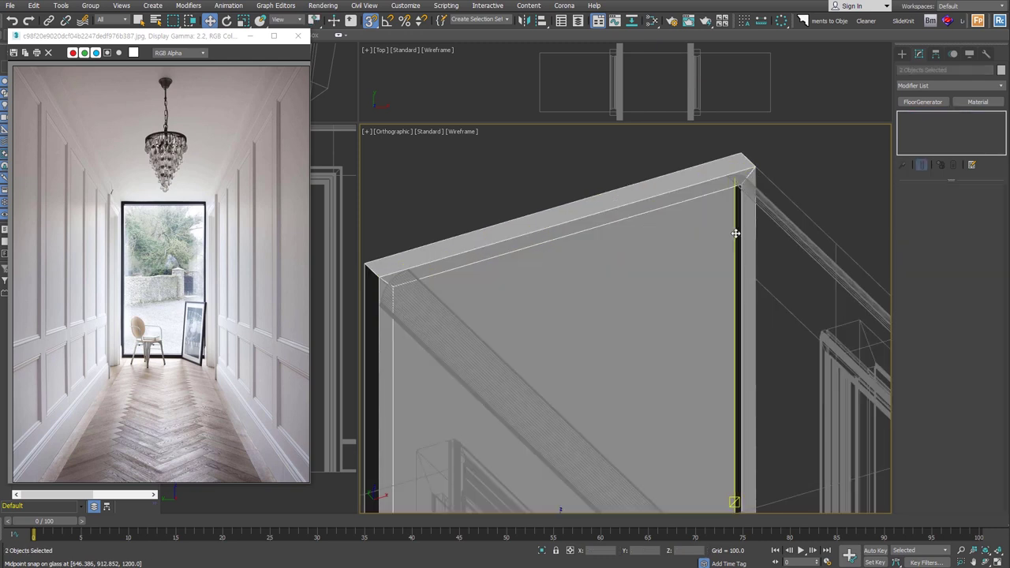
scroll(681, 281, down, 4)
key(ctrl+g)
text(window)
key(Return)
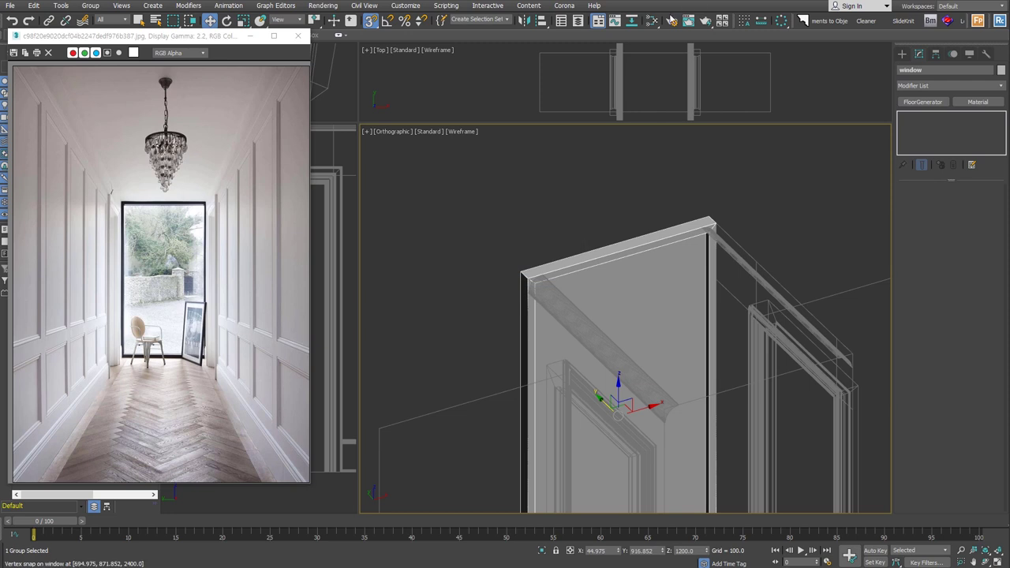
click(652, 22)
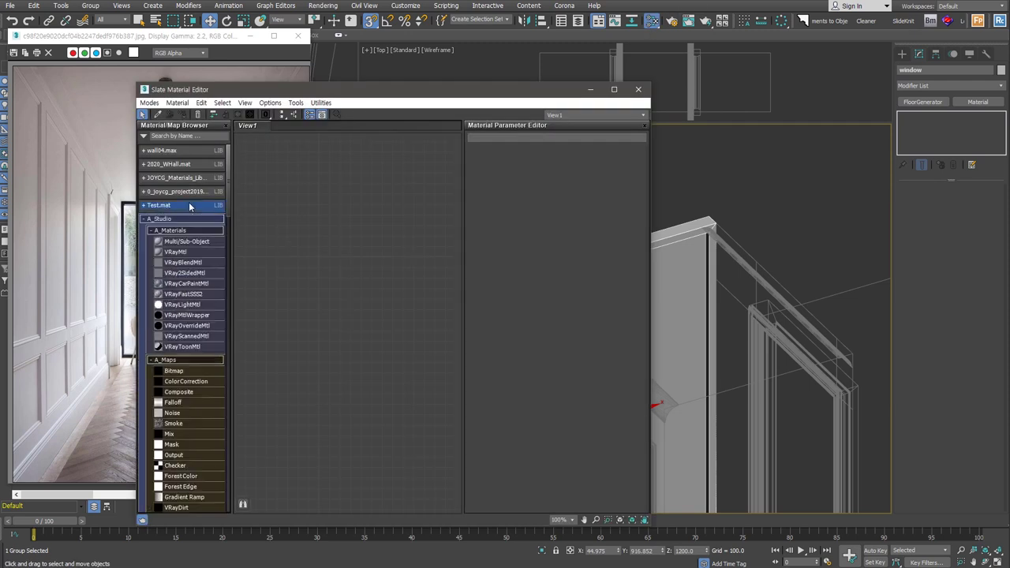
Place a new VRayMtl, Material #25, in the Slate node view
click(184, 208)
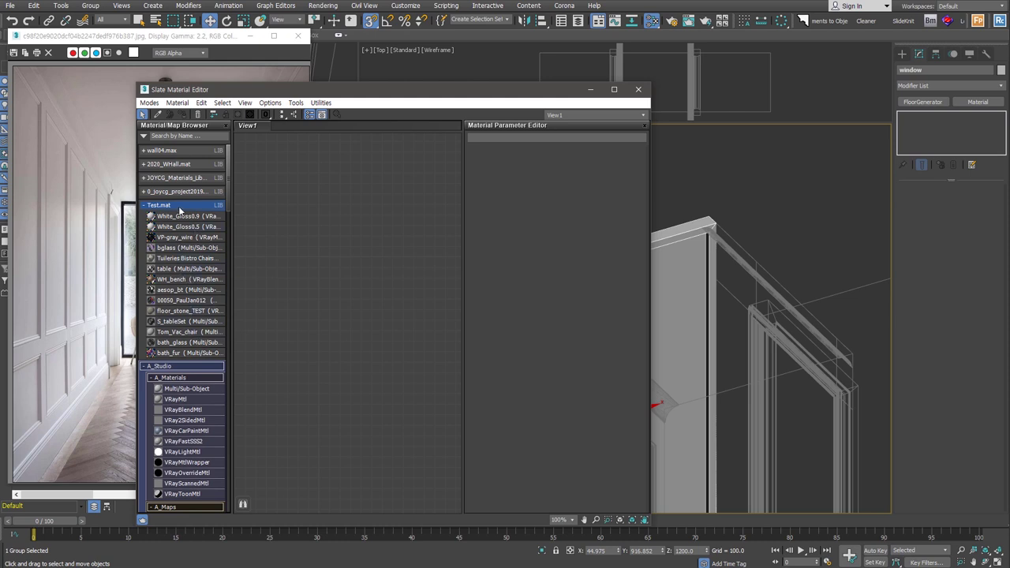
click(180, 207)
drag(175, 252, 430, 258)
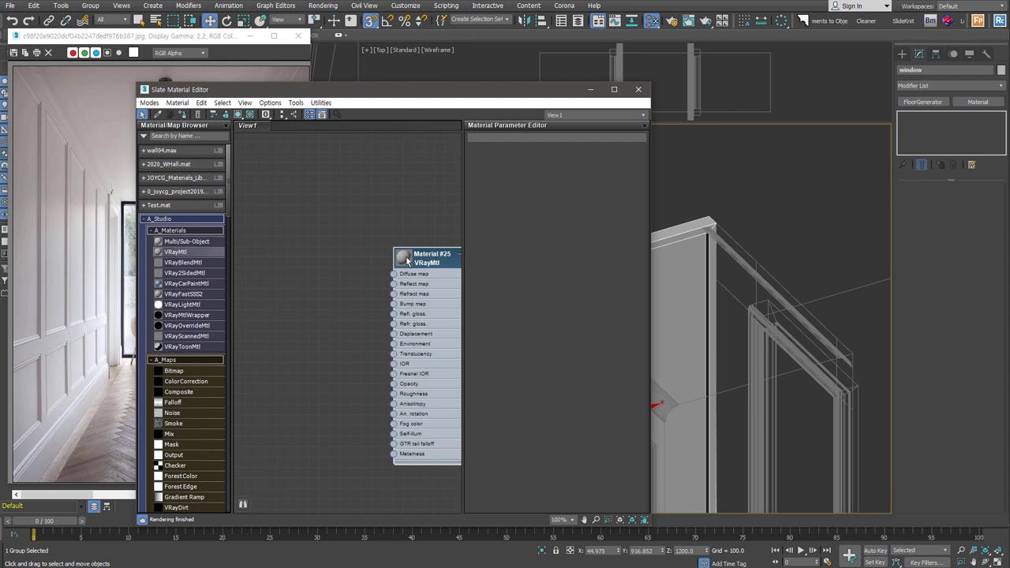
double_click(402, 257)
scroll(300, 266, down, 2)
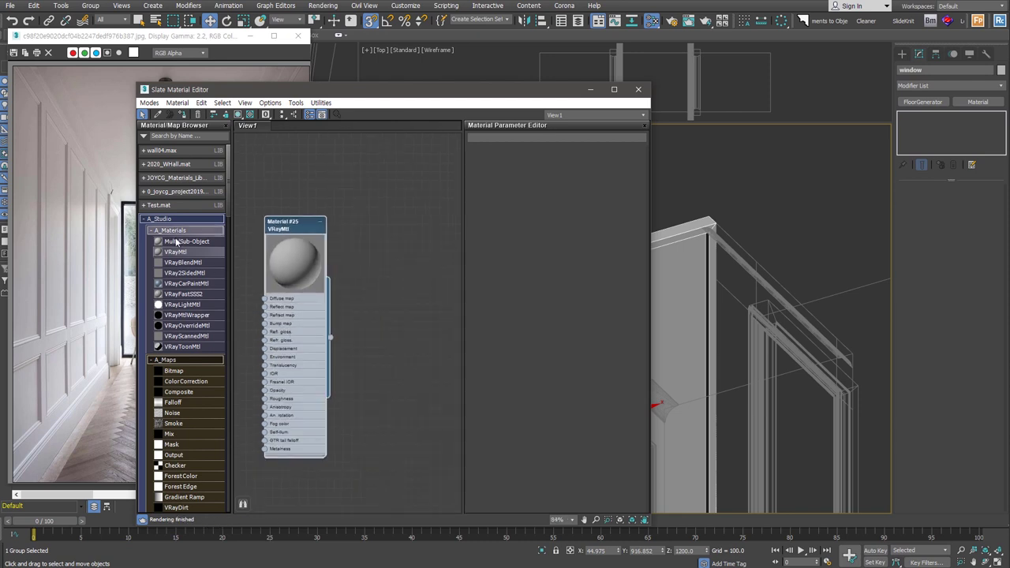
Add a Multi/Sub-Object material node and hide the unused slots
drag(177, 242, 428, 302)
double_click(426, 300)
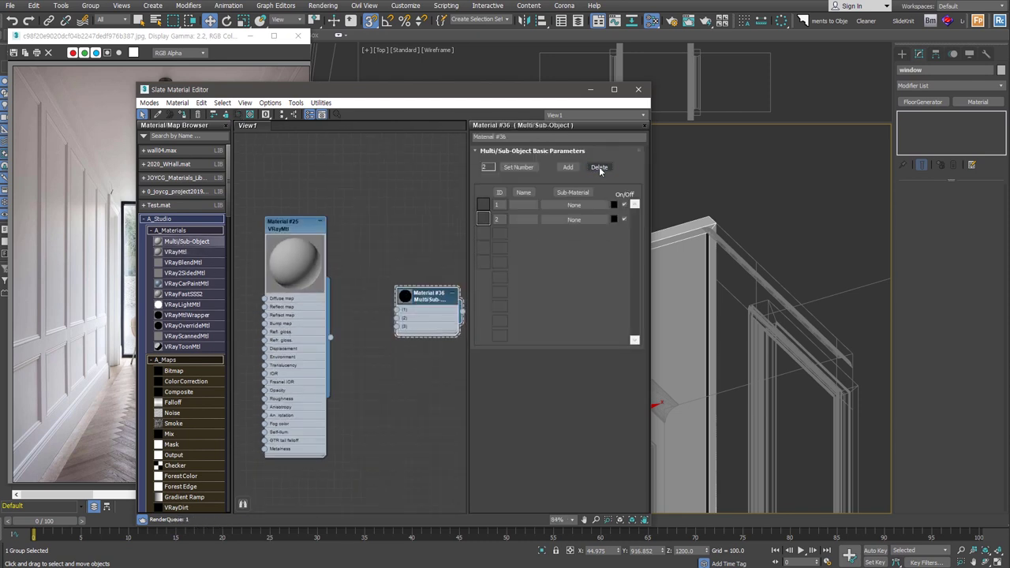
double_click(404, 302)
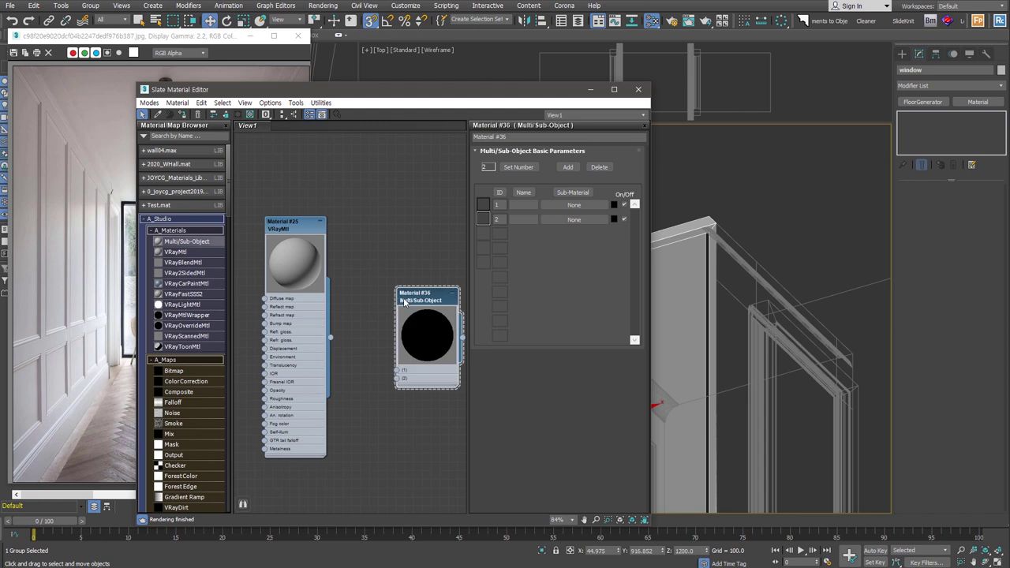
right_click(310, 309)
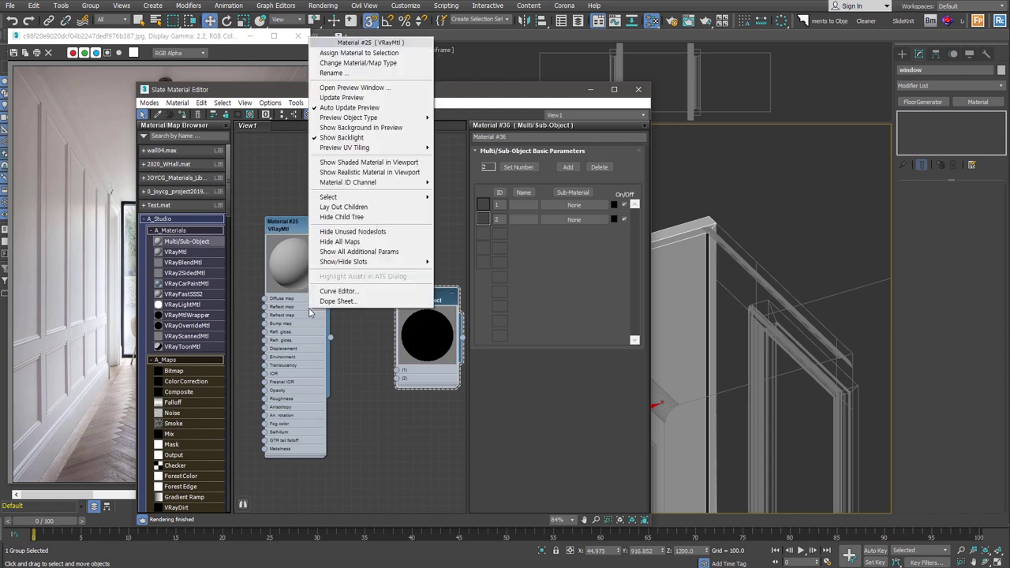
click(351, 240)
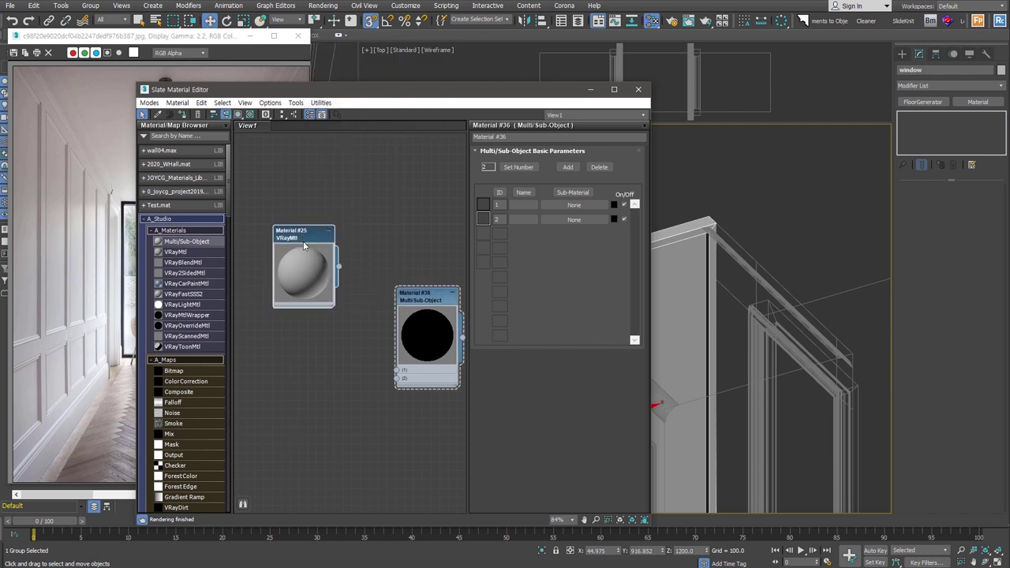
Wire Material #25 into slot 1 and a copy into slot 2, and make its reflection white
drag(338, 272, 396, 370)
shift+drag(301, 239, 301, 336)
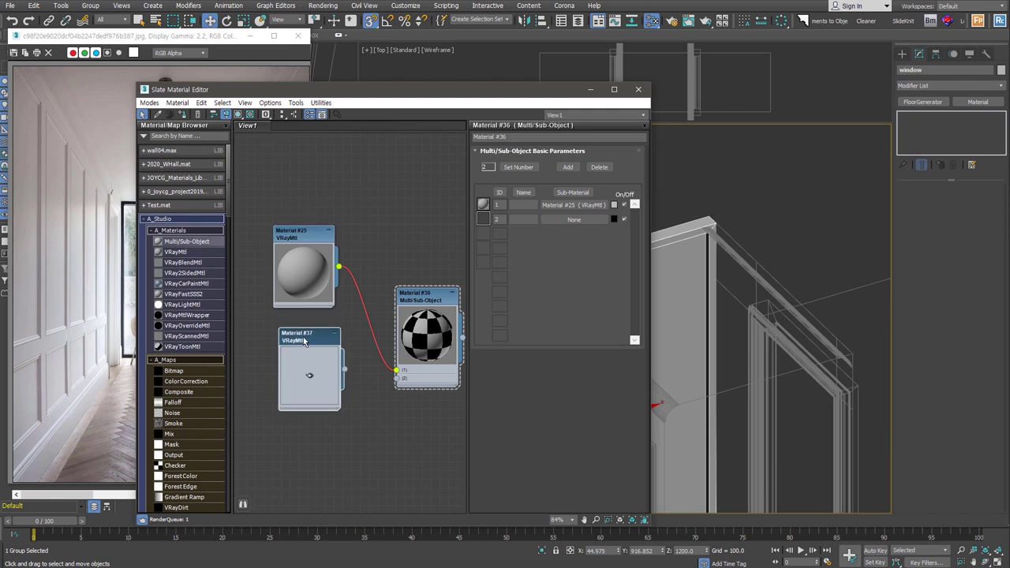
drag(338, 363, 396, 378)
double_click(301, 240)
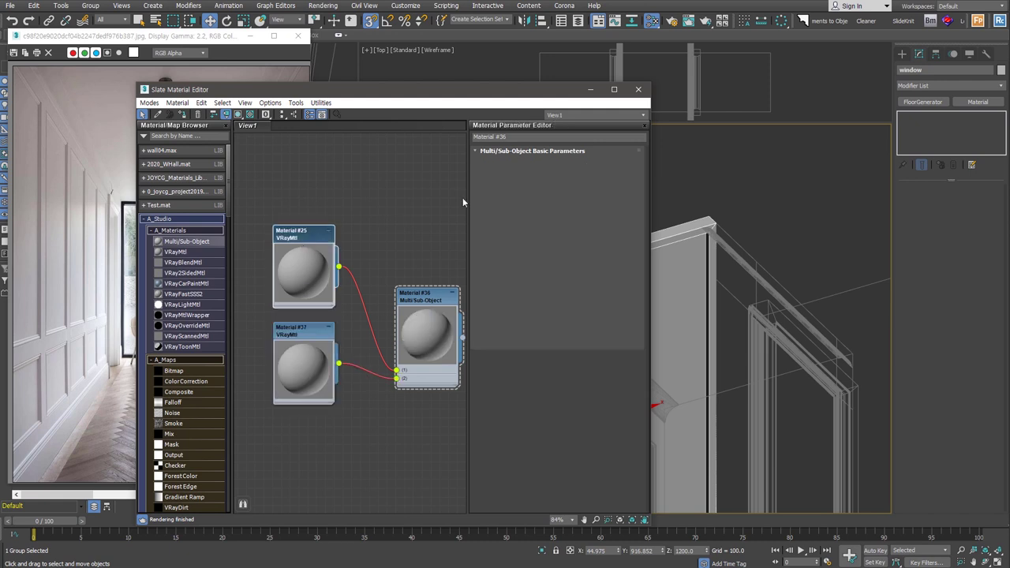
click(531, 193)
drag(380, 110, 405, 110)
click(386, 147)
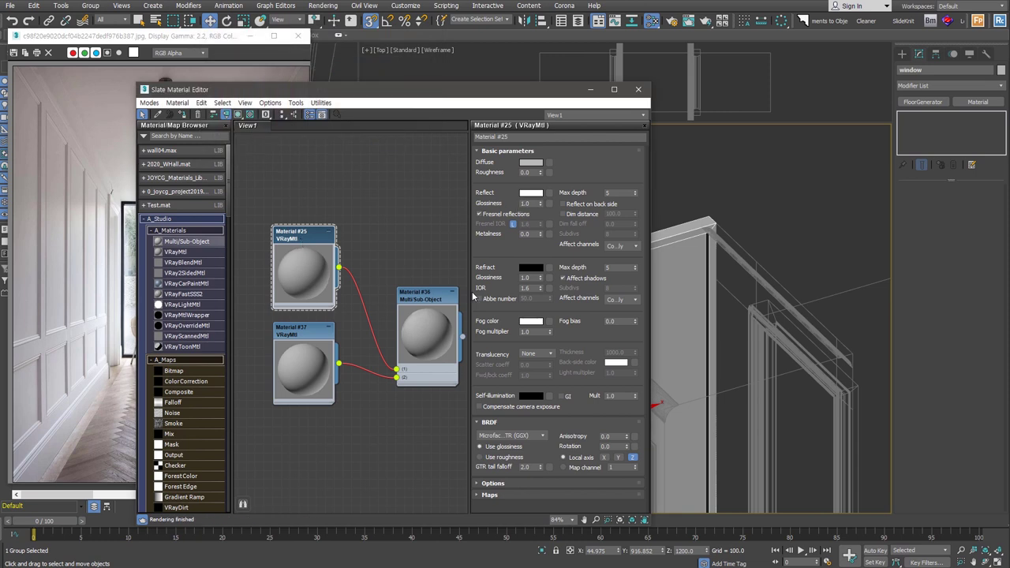
Set Material #25's refraction colour to white and show a checkered preview background
click(531, 269)
drag(211, 136, 211, 58)
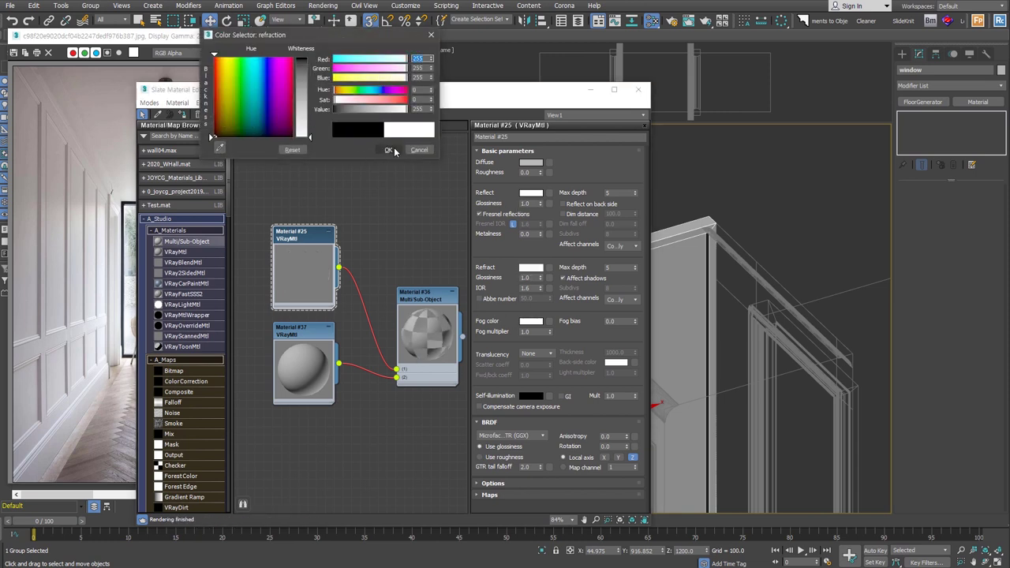
click(388, 149)
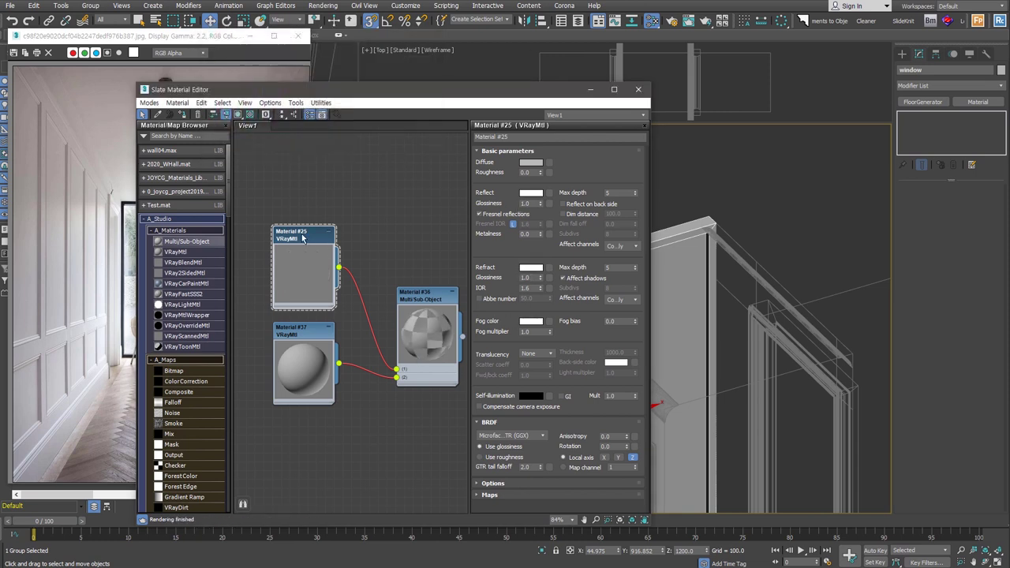
click(250, 114)
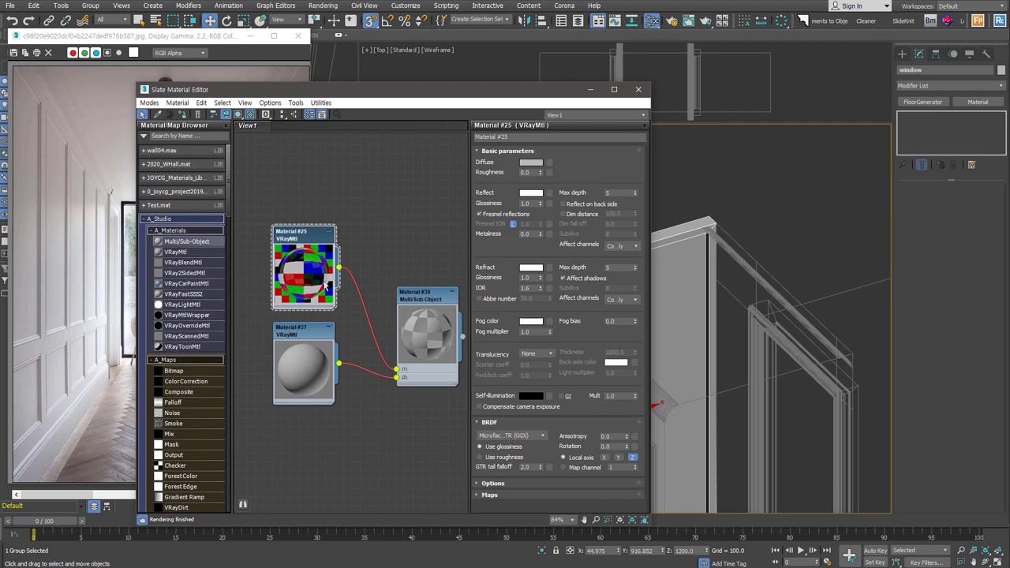
Set the fog multiplier to 0.2 and the fog colour to a pale near-white
drag(535, 332, 500, 335)
text(0.2)
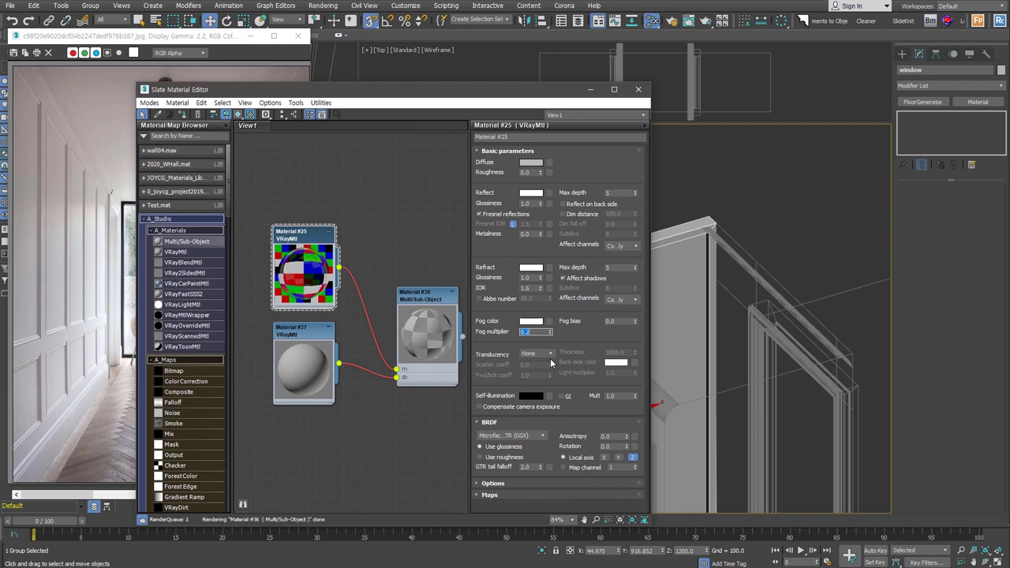
click(531, 321)
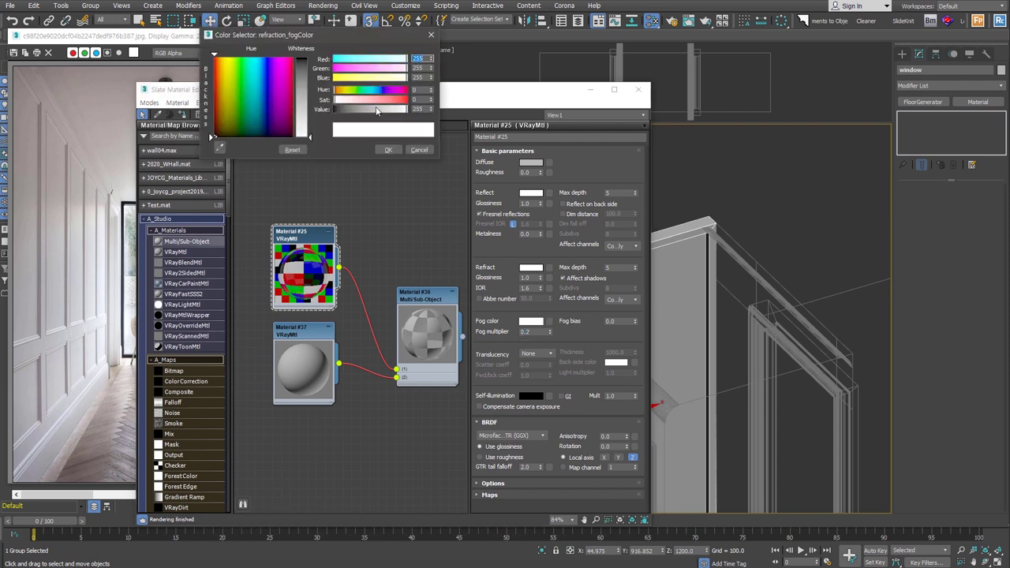
drag(292, 118, 255, 131)
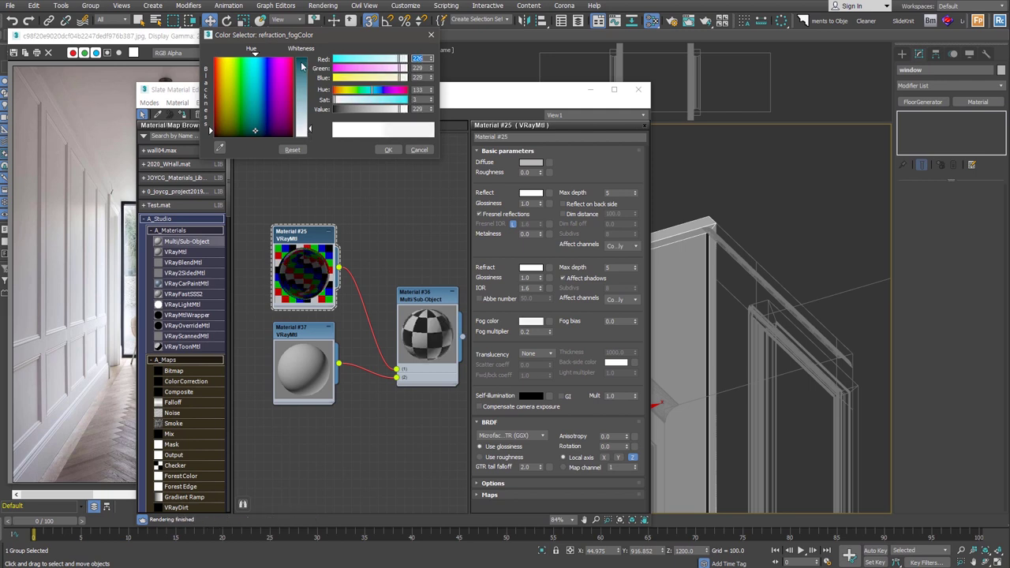
click(300, 138)
click(386, 149)
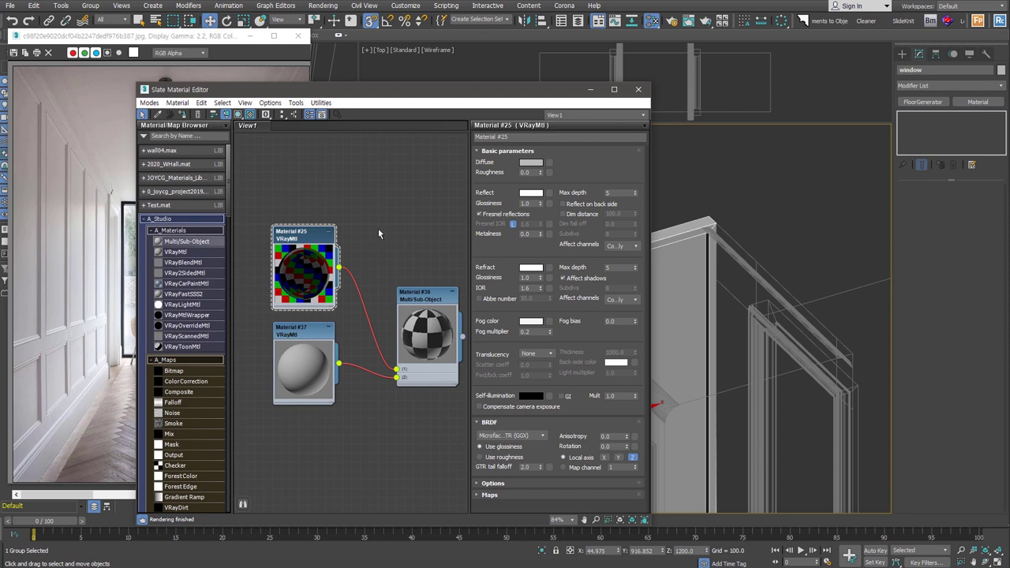
Give Material #37 a black diffuse, white reflection and 0.75 reflection glossiness
click(312, 347)
click(531, 163)
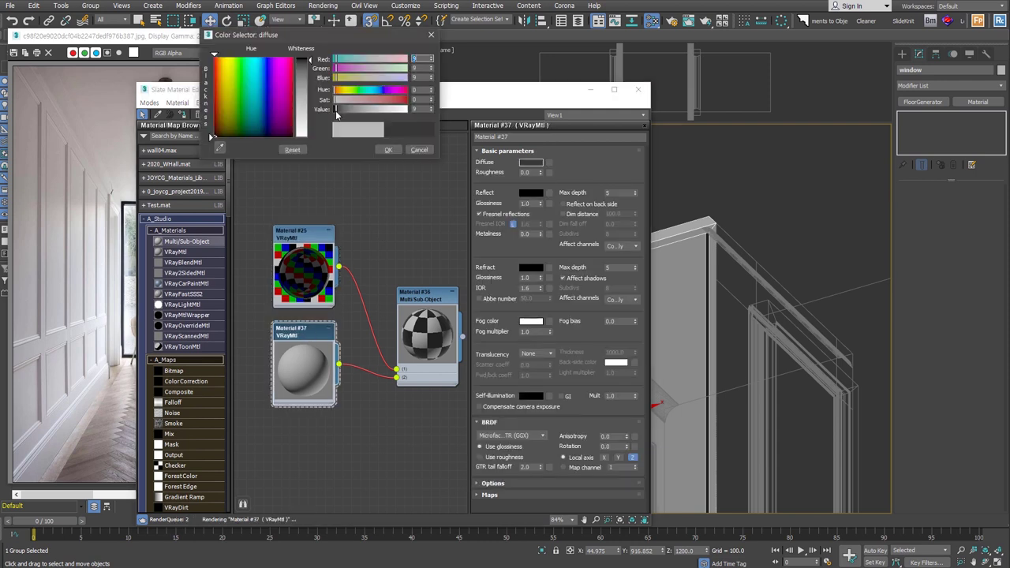
drag(337, 110, 407, 111)
click(388, 149)
click(531, 192)
click(387, 149)
drag(541, 204, 542, 221)
Rename the multi-sub-object material to 'window' and minimise the material editor
double_click(420, 303)
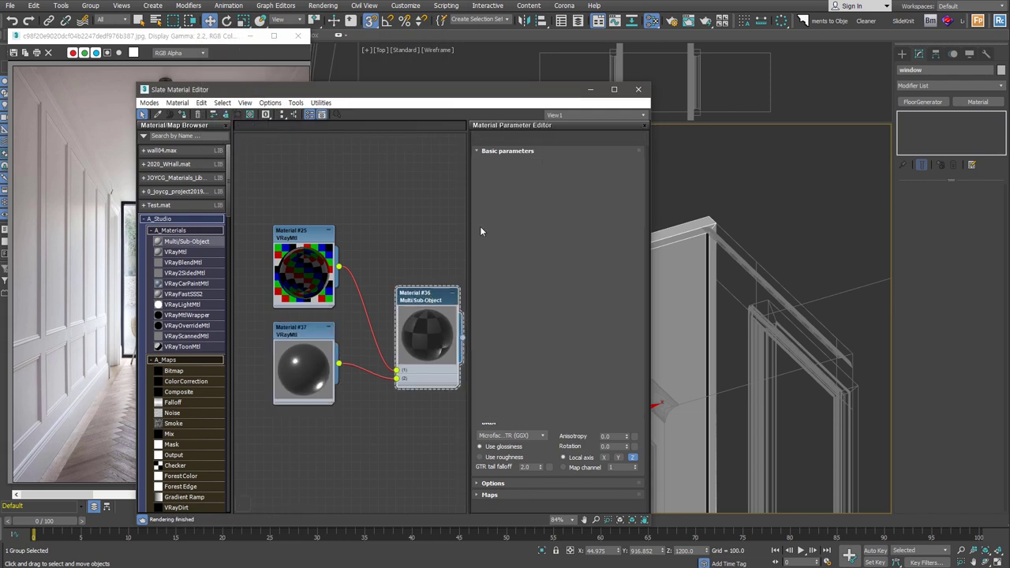
text(window)
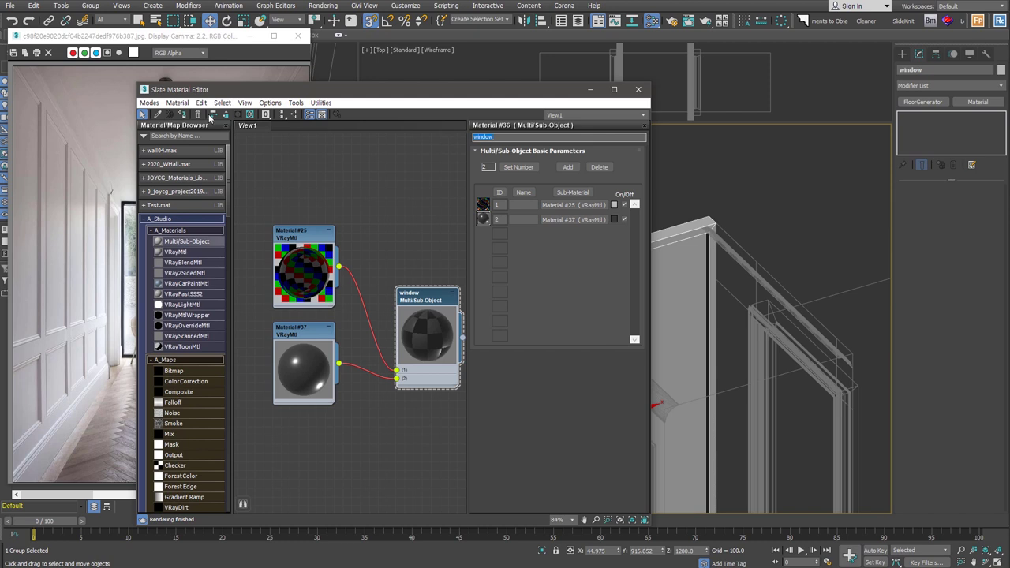
click(591, 90)
Select the door and frame group and add a new VRayMtl in the Slate editor
click(708, 336)
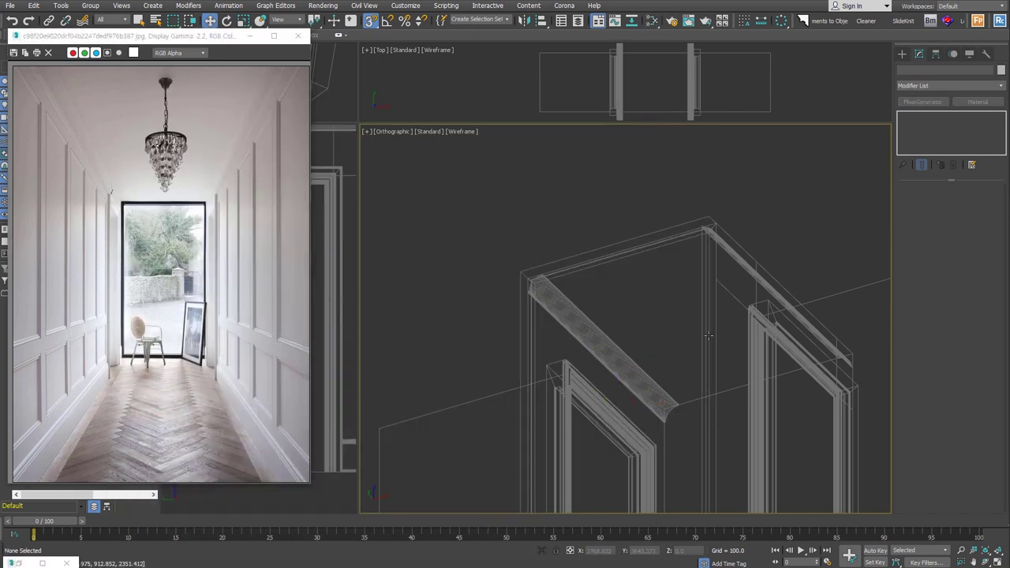
scroll(708, 335, down, 5)
click(667, 281)
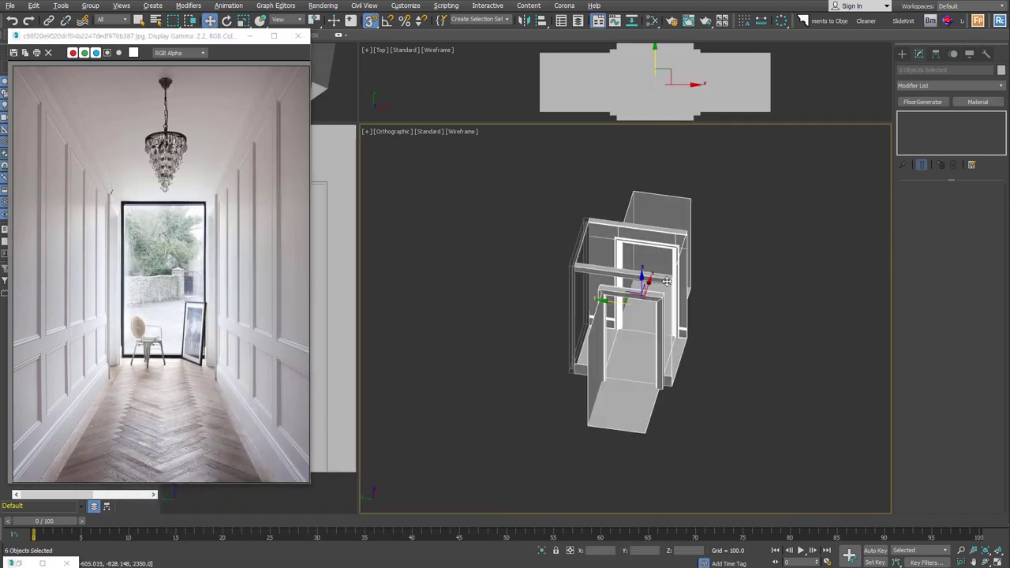
click(652, 21)
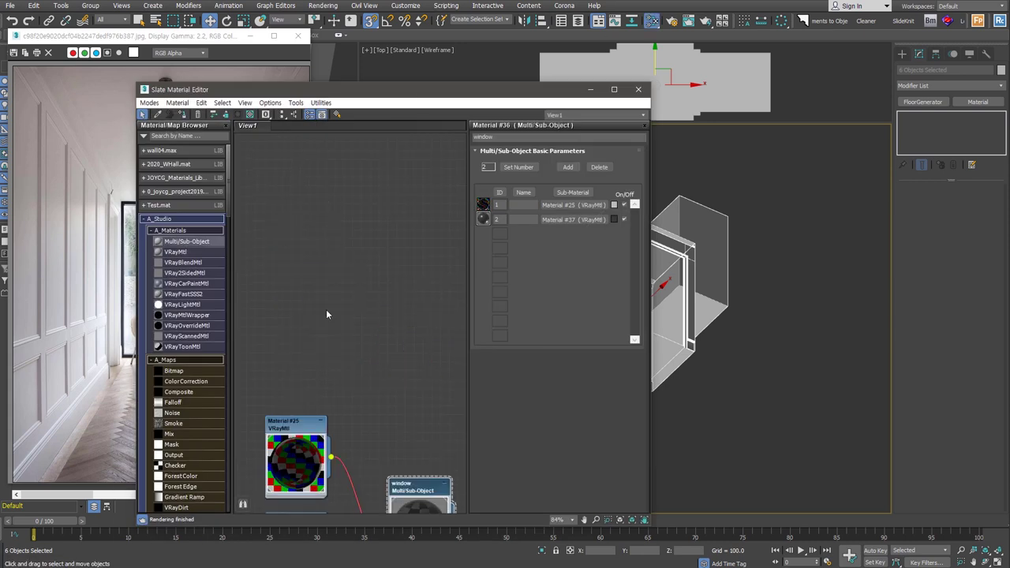
drag(175, 252, 373, 243)
double_click(401, 248)
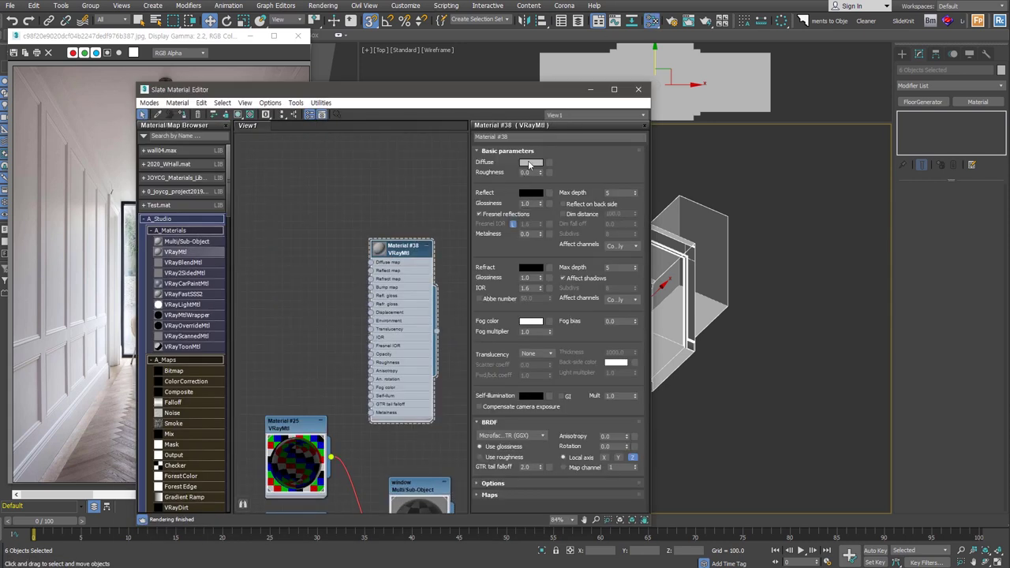
Set the new material's diffuse to a slightly warm light grey
click(528, 163)
click(389, 110)
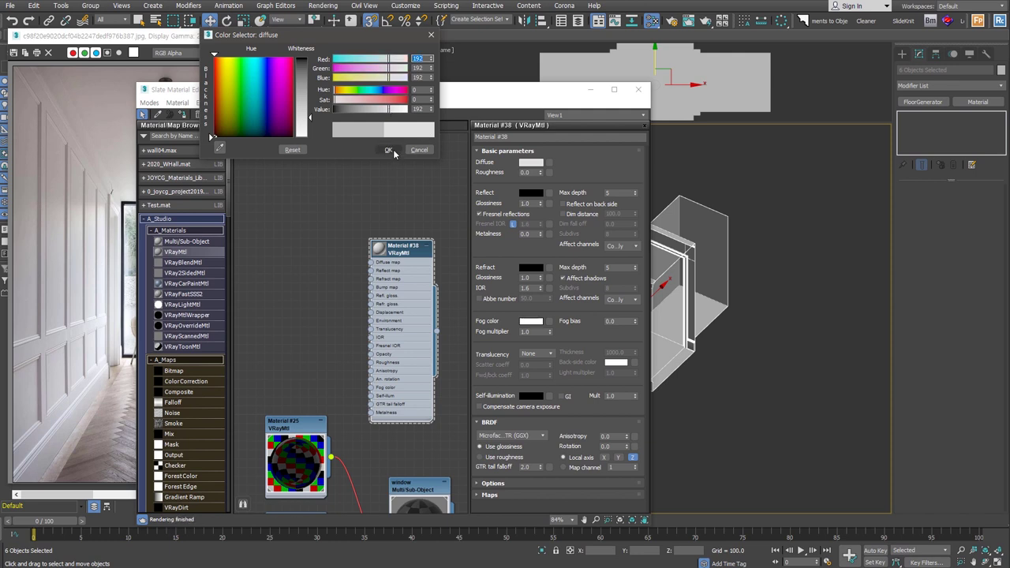
drag(431, 79, 431, 83)
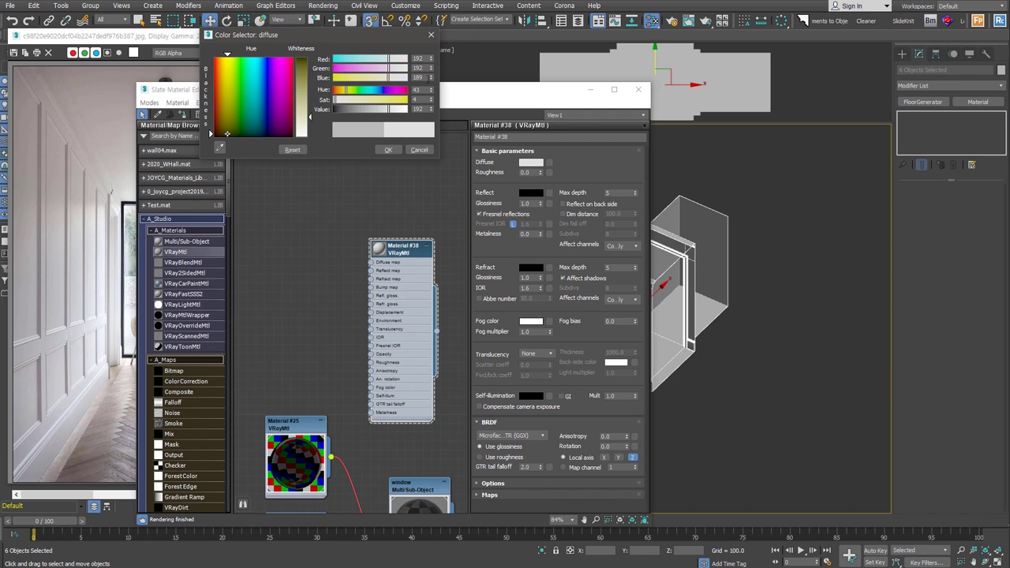
click(431, 71)
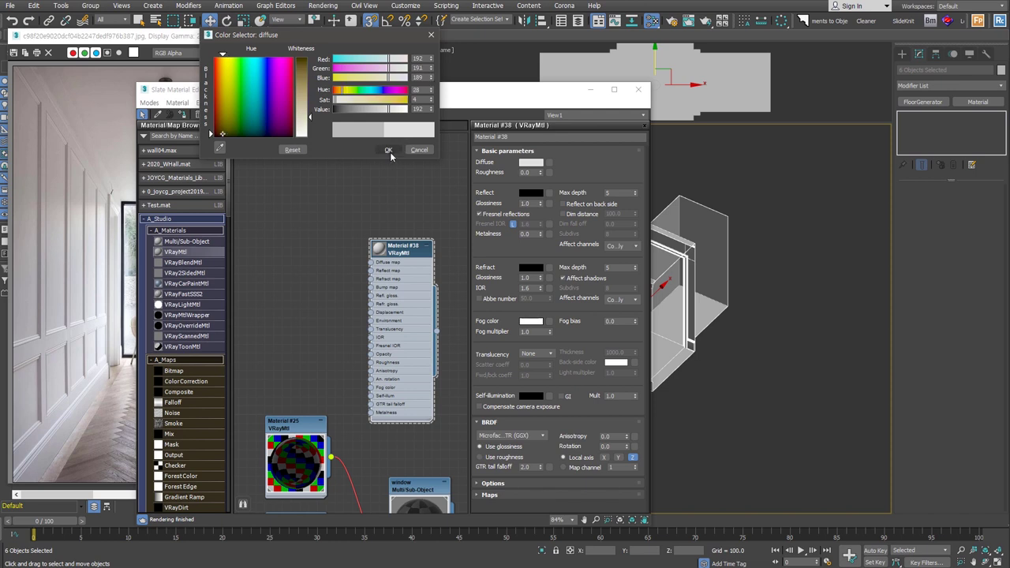
click(388, 150)
drag(402, 247, 376, 176)
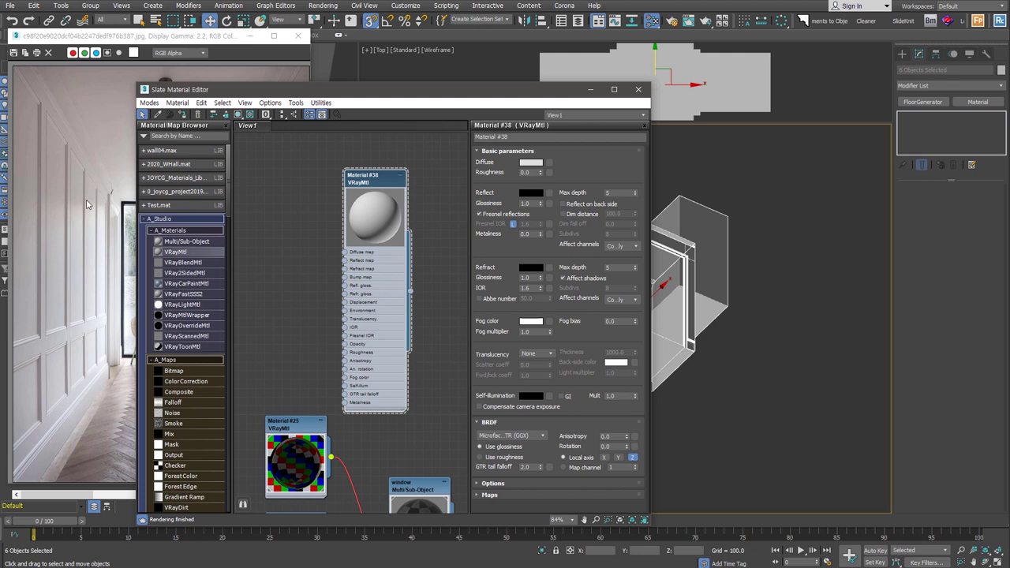
Give it a light grey reflection, 0.75 glossiness and Ward BRDF, then close the editor
click(531, 193)
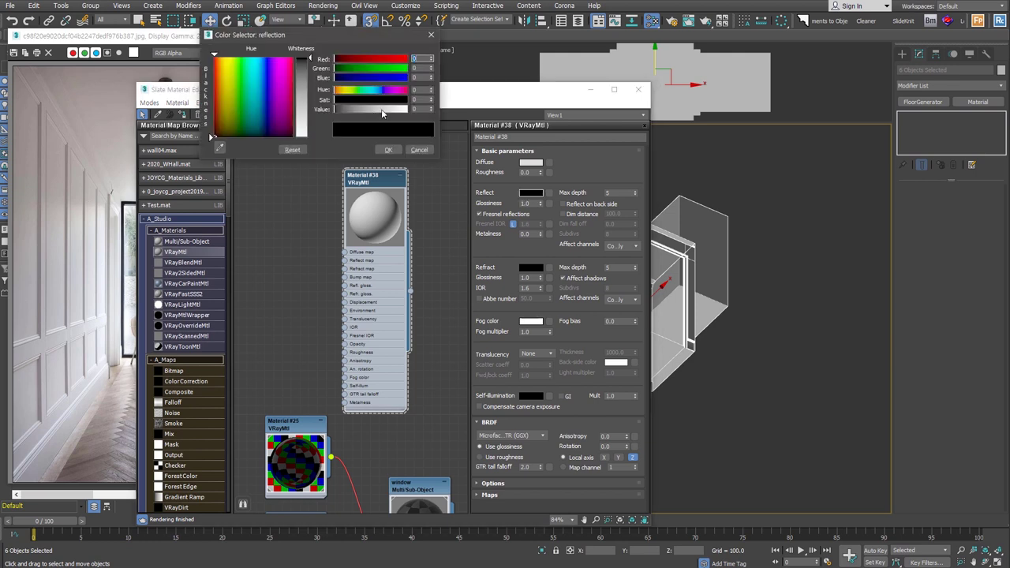
drag(381, 109, 392, 109)
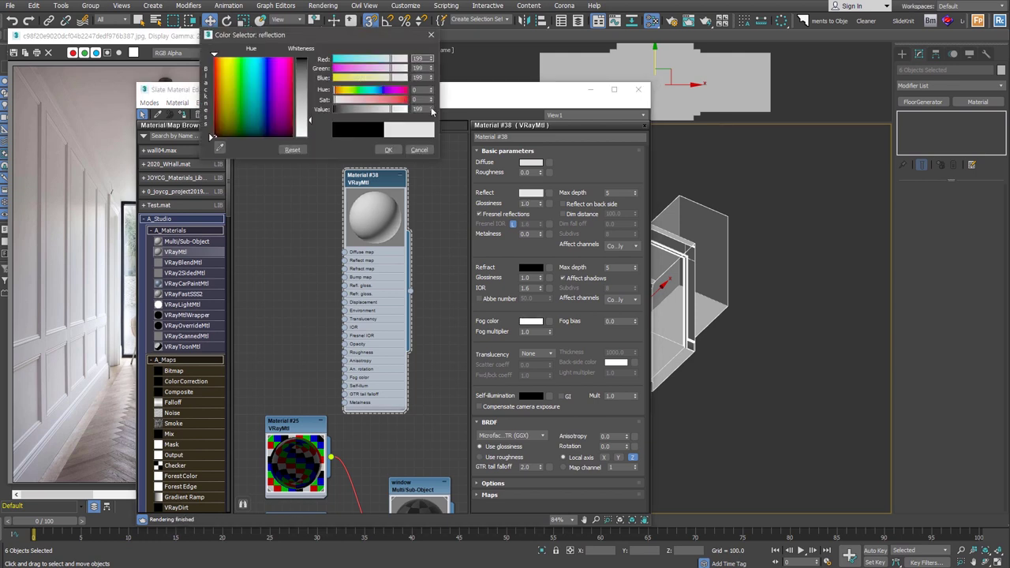
click(390, 150)
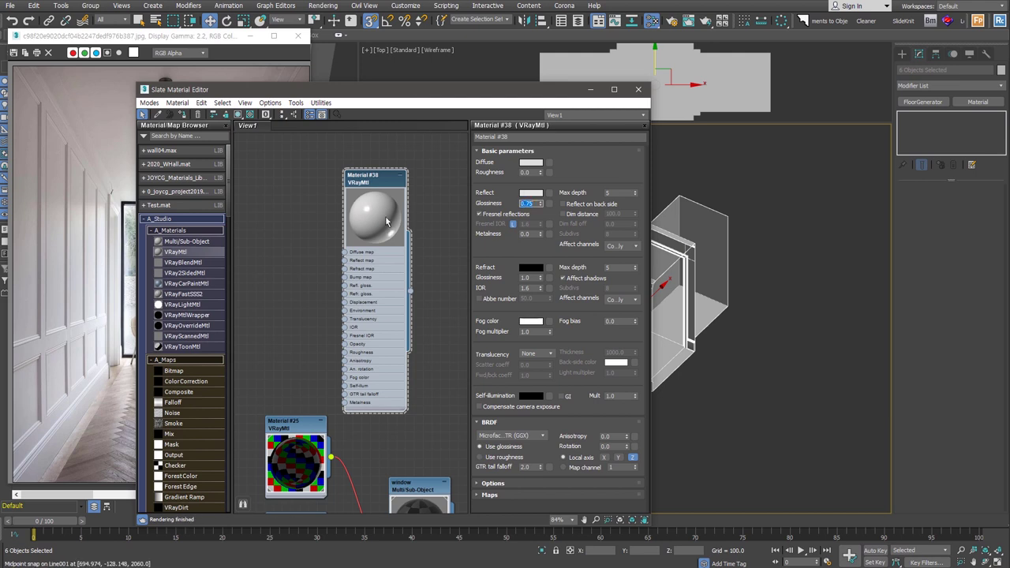
text(0.75)
click(249, 114)
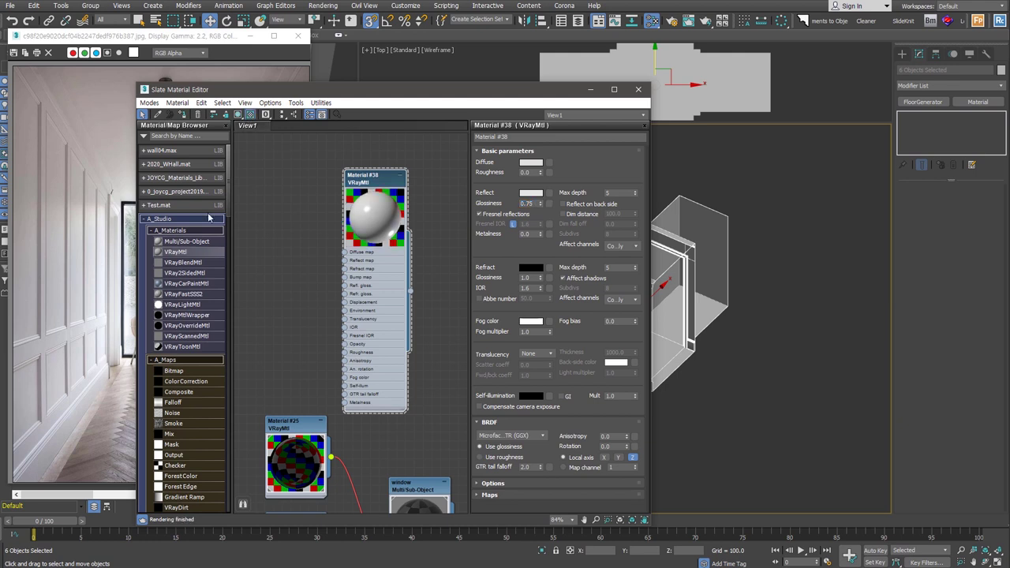
click(542, 436)
click(533, 460)
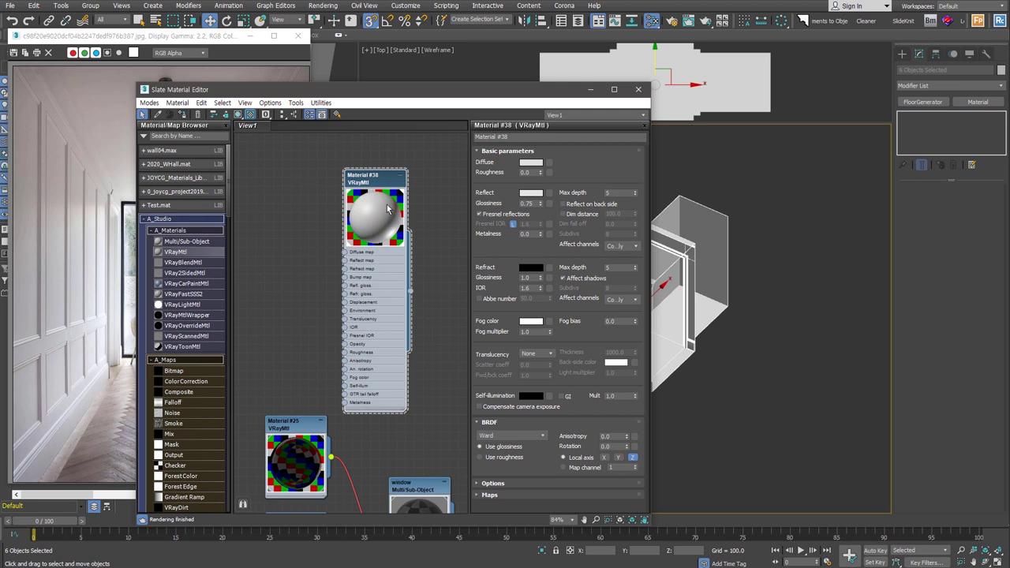
click(638, 89)
Shell the back wall with a 5300 inner amount and 7 segments
key(F3)
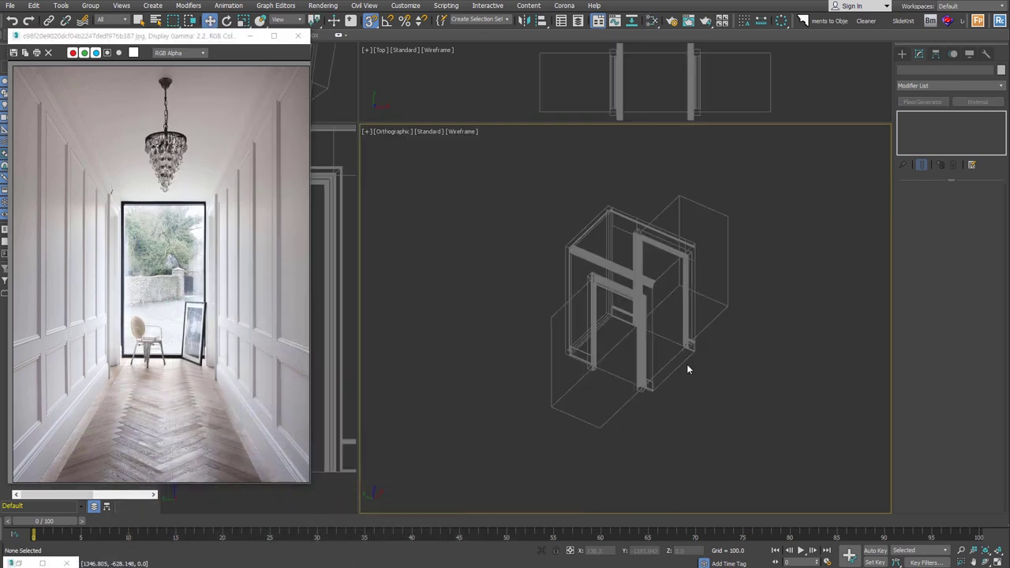
scroll(682, 381, up, 3)
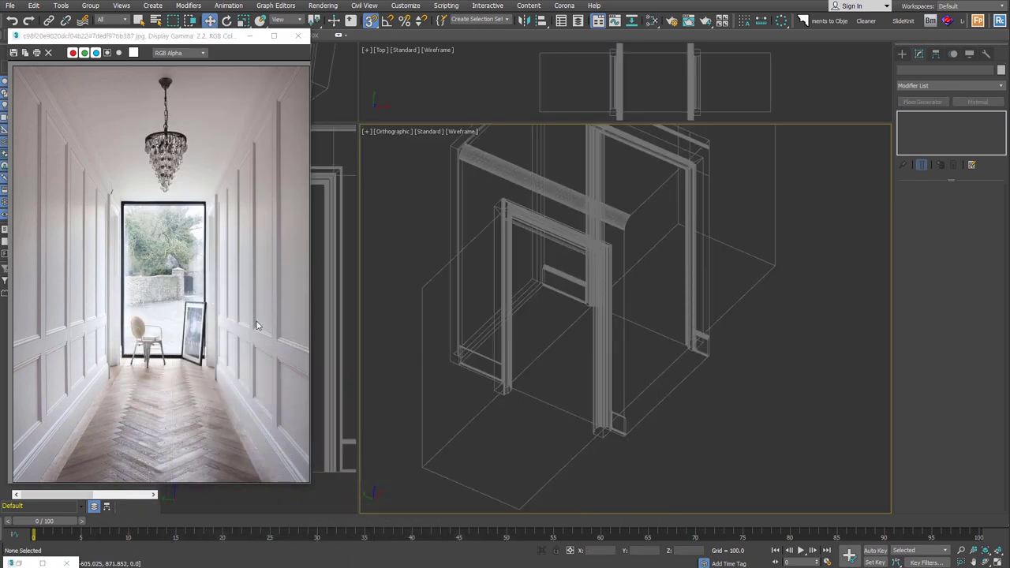
middle_drag(637, 340, 622, 340)
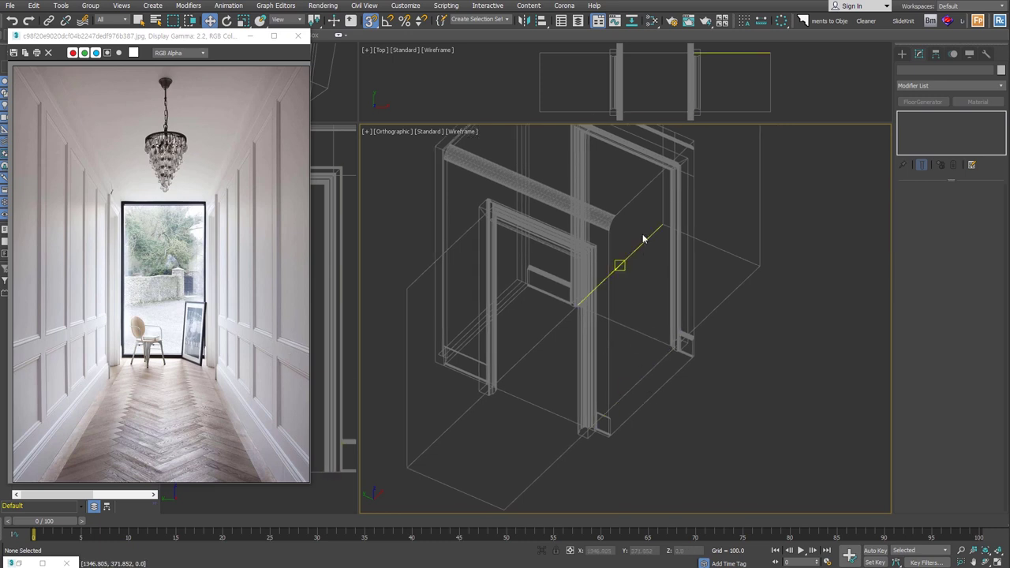
alt+middle_drag(643, 239, 702, 258)
click(715, 396)
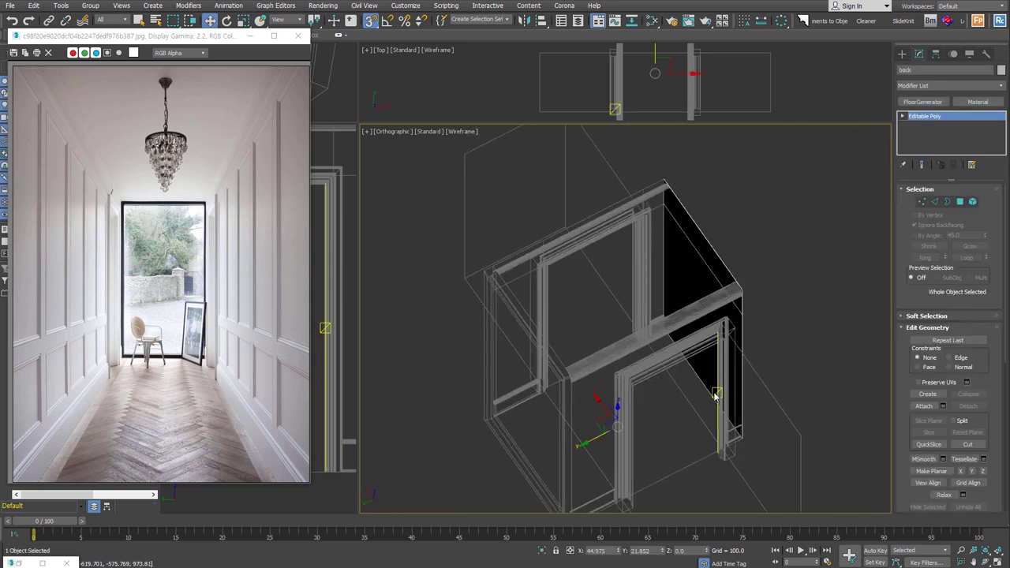
key(alt+s)
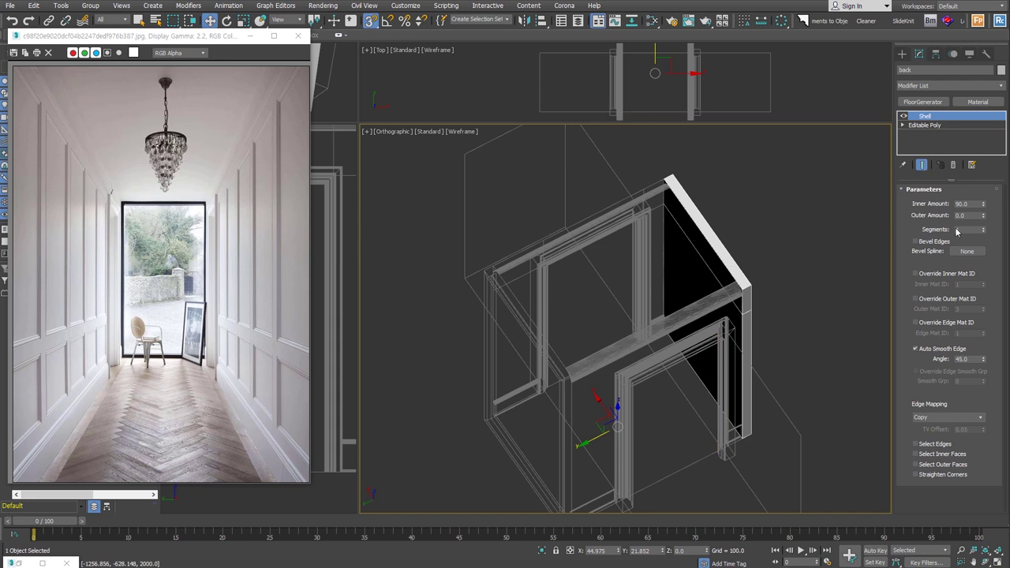
text(5300)
key(Return)
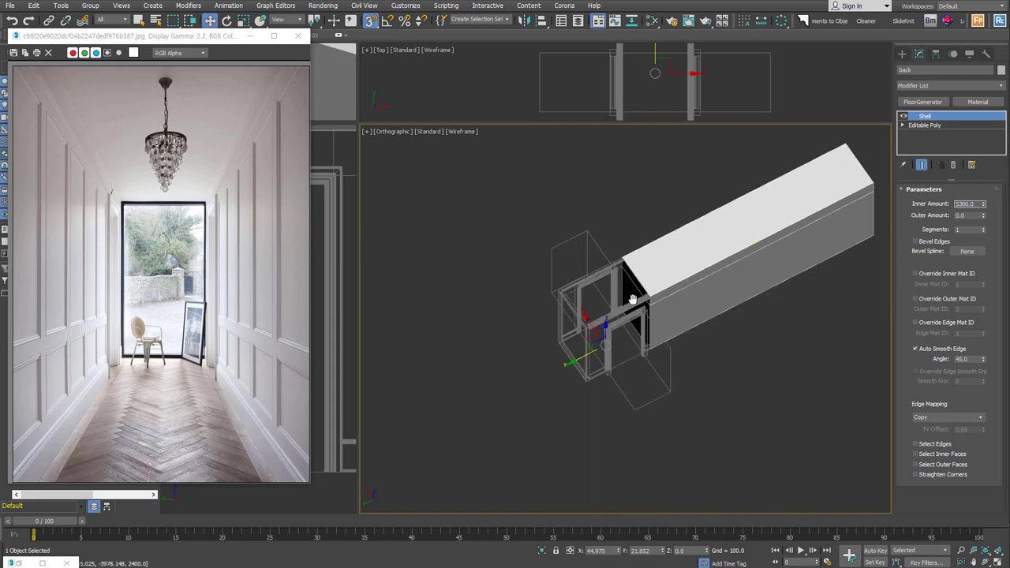
scroll(712, 258, down, 4)
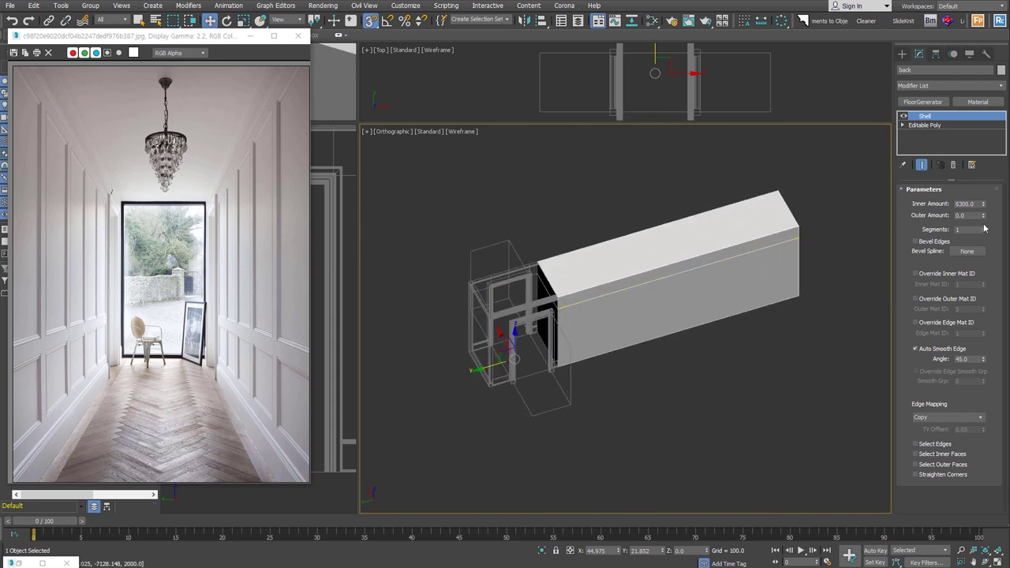
text(7)
key(Return)
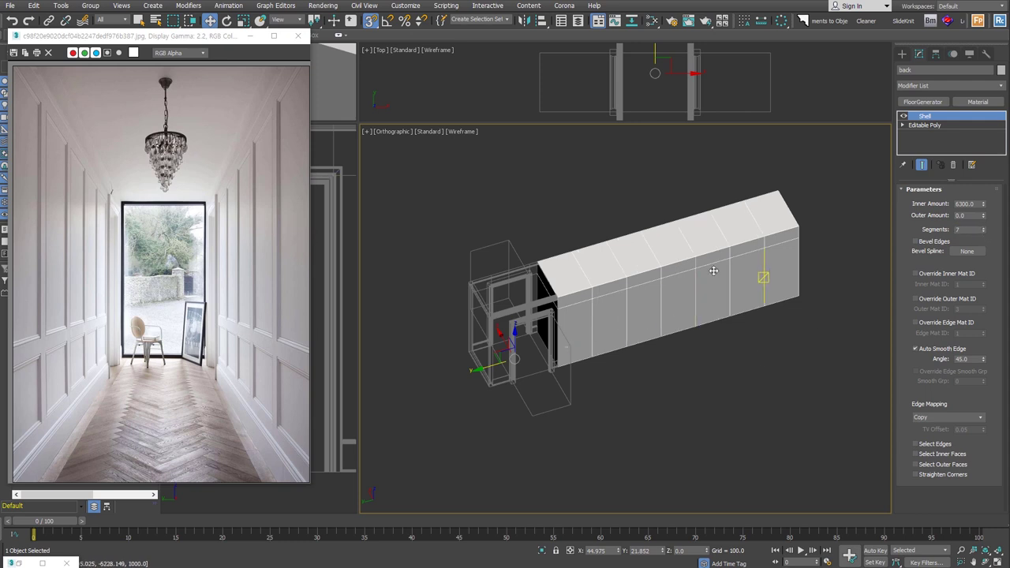
mouse_move(781, 272)
alt+middle_down()
mouse_move(736, 348)
mouse_move(712, 352)
alt+middle_up()
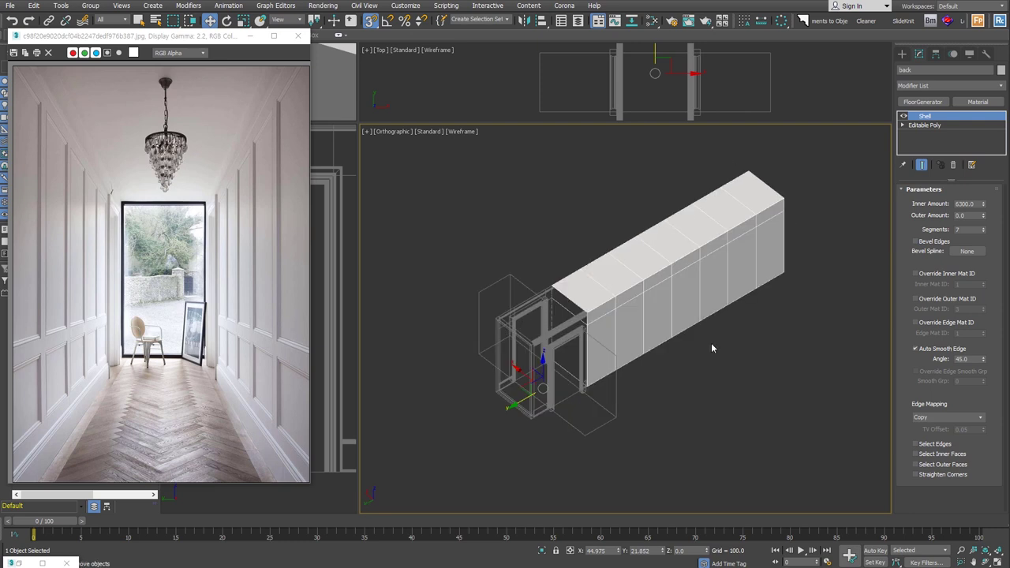
alt+middle_drag(711, 343, 707, 309)
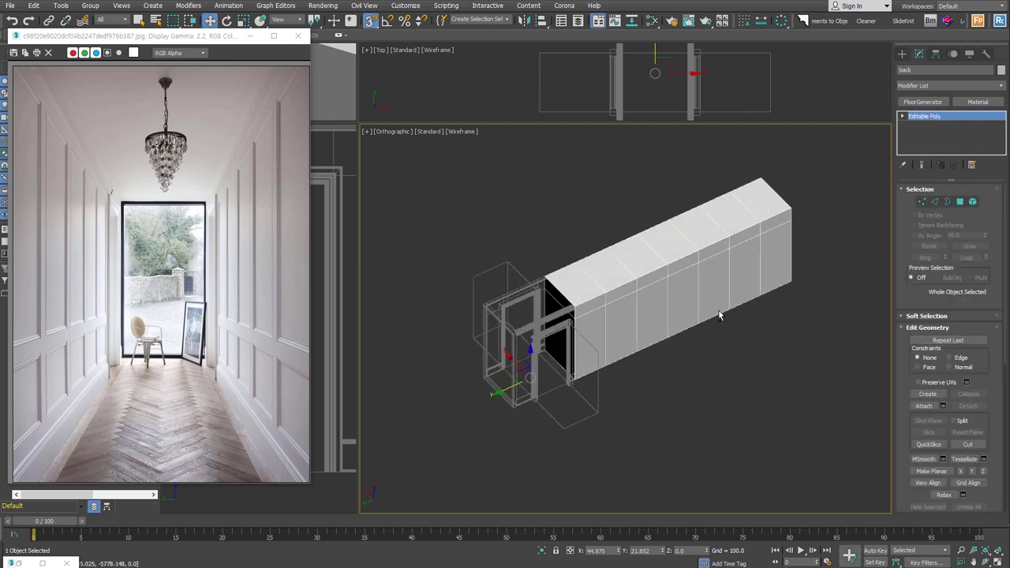
Delete the box's left end polygon and flip all its faces to point inward
click(959, 202)
click(552, 376)
key(Delete)
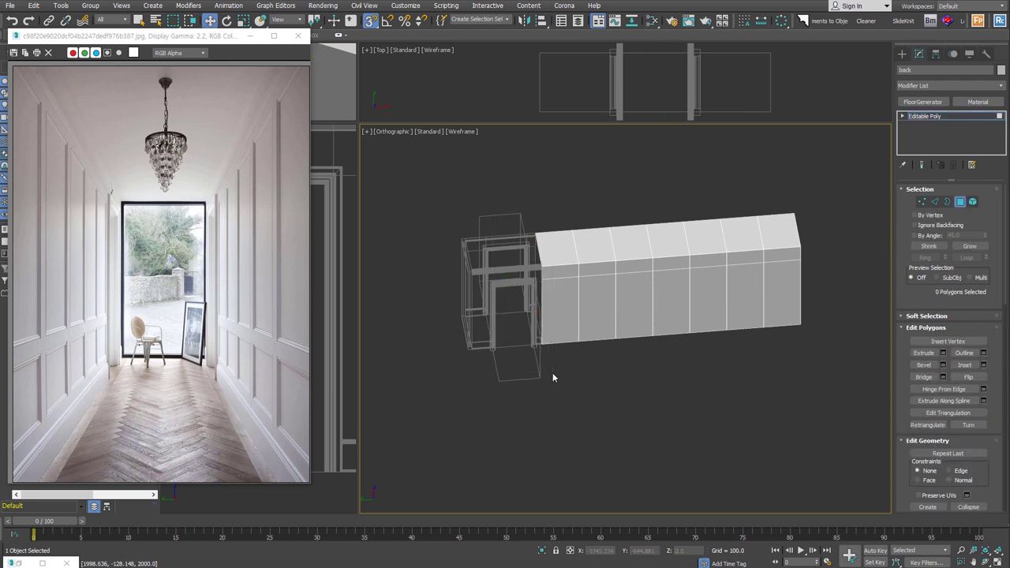
mouse_move(671, 334)
alt+middle_down()
mouse_move(753, 322)
mouse_move(681, 324)
alt+middle_up()
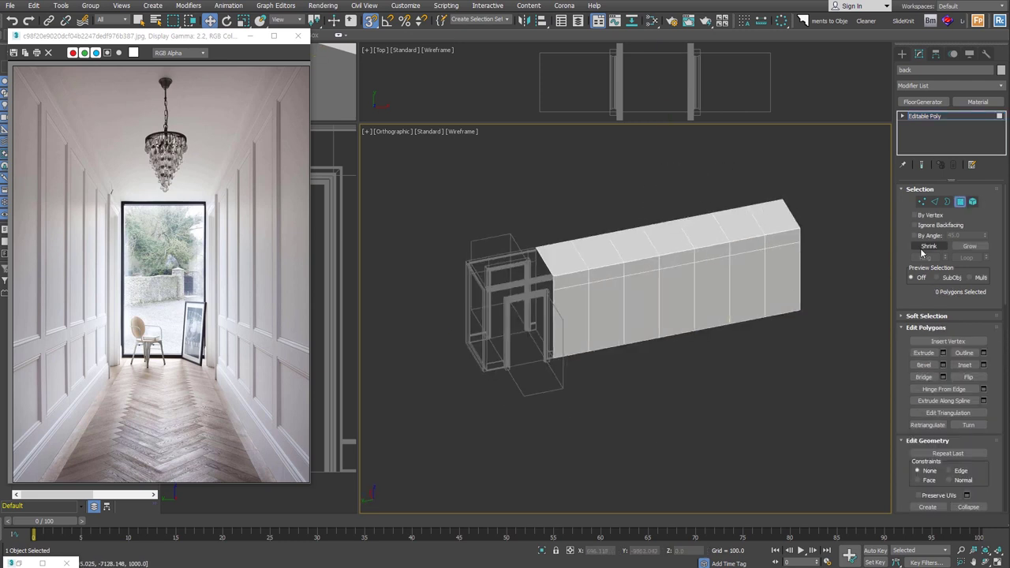
key(ctrl+a)
click(968, 377)
click(818, 377)
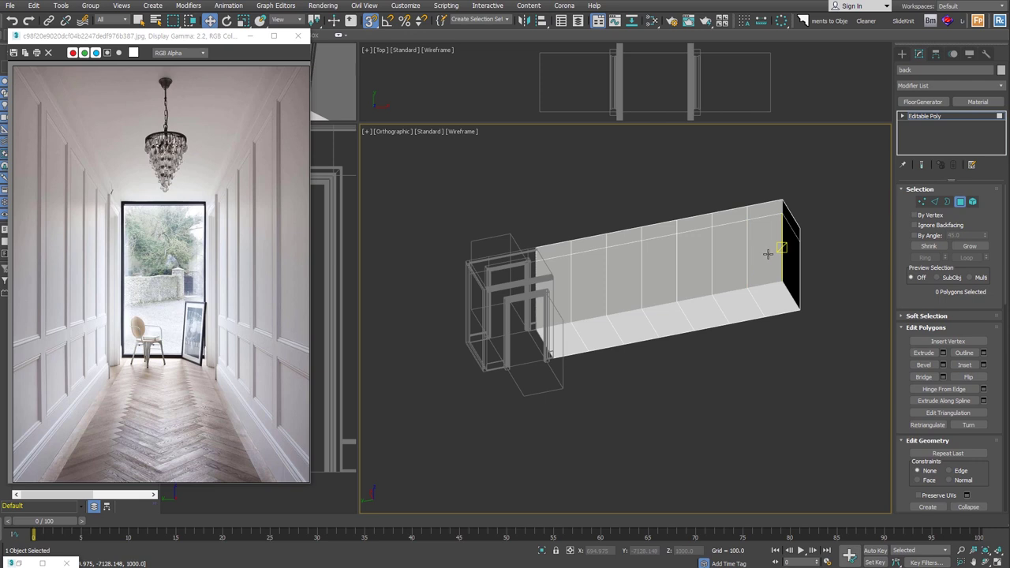
Select edge loops along the box in Edge mode, then clear the selection
alt+middle_drag(766, 255, 854, 255)
click(936, 202)
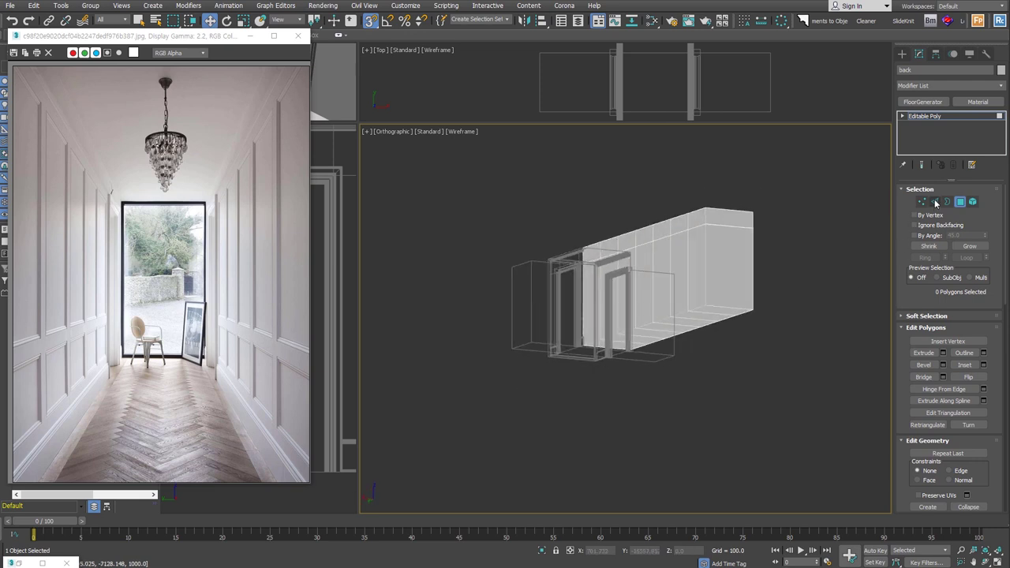
double_click(655, 239)
mouse_move(663, 241)
alt+middle_down()
mouse_move(645, 243)
mouse_move(939, 226)
alt+middle_up()
click(646, 244)
click(684, 191)
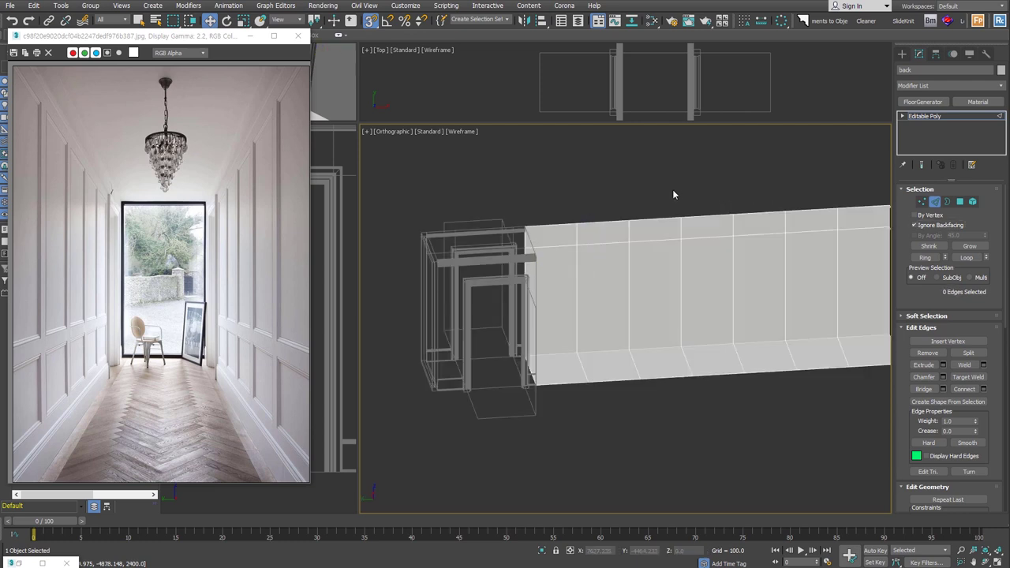
double_click(610, 243)
mouse_move(610, 244)
alt+middle_down()
mouse_move(765, 293)
mouse_move(677, 298)
mouse_move(691, 340)
mouse_move(536, 293)
alt+middle_up()
click(677, 298)
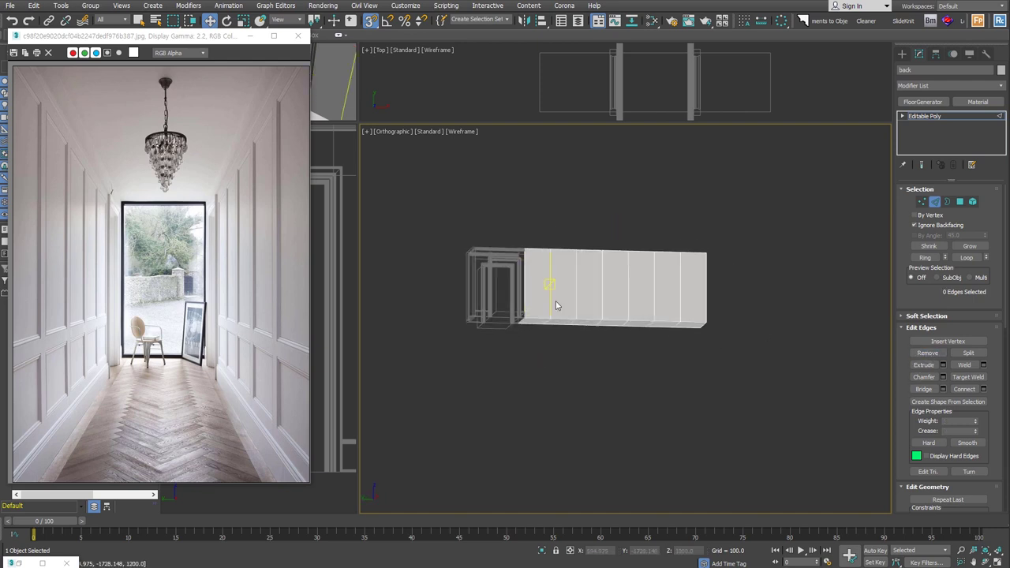
Select the side-wall polygons and start detaching them
click(960, 201)
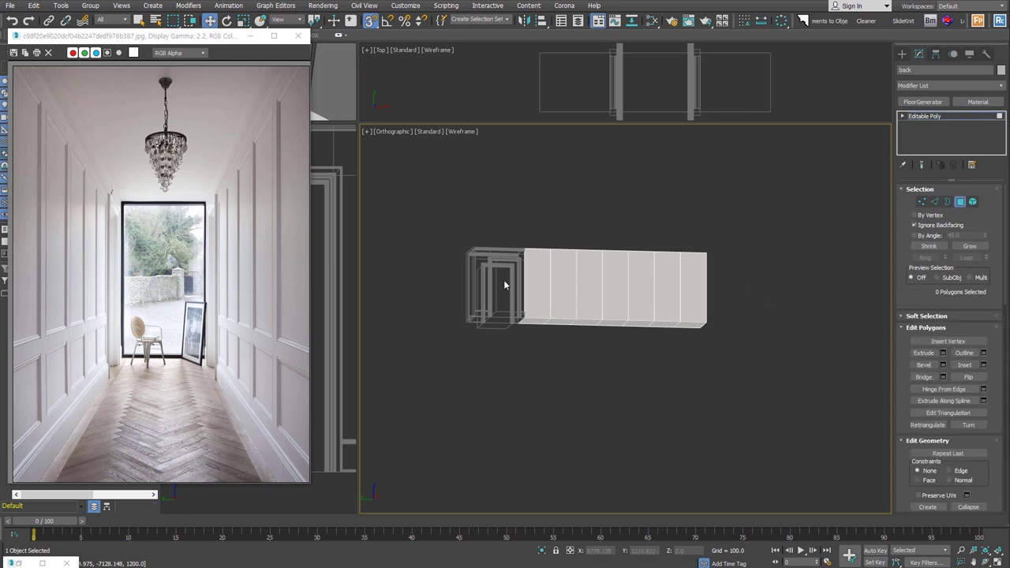
key(ctrl+a)
mouse_move(491, 275)
alt+middle_down()
mouse_move(718, 299)
mouse_move(805, 291)
alt+middle_up()
key(ctrl+a)
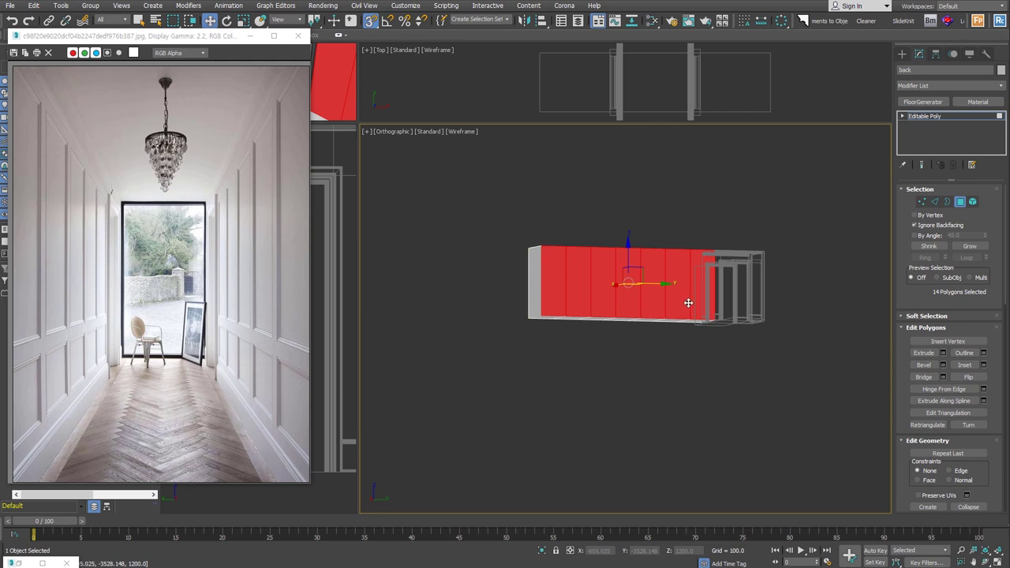
alt+middle_drag(528, 282, 530, 319)
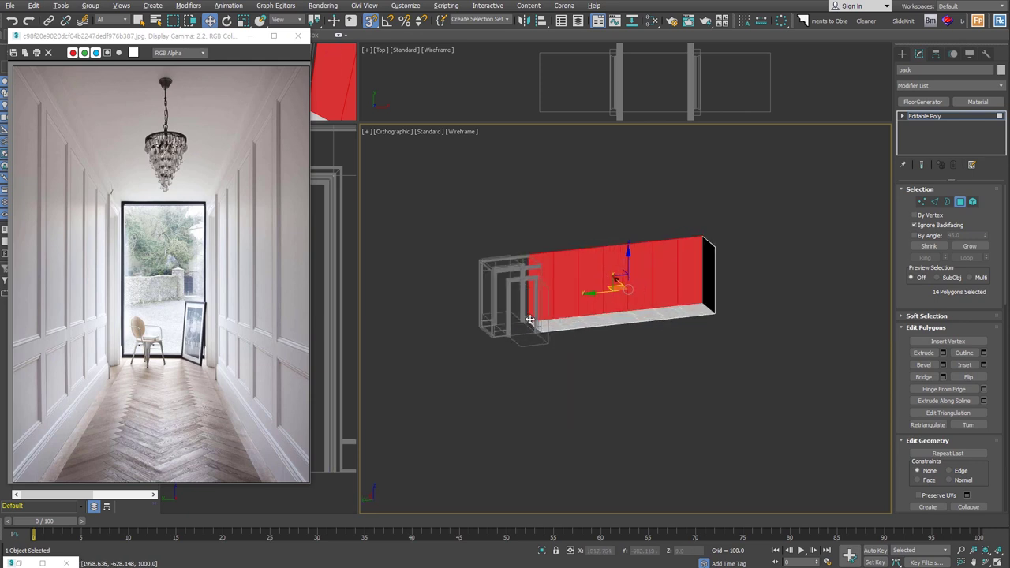
key(alt+d)
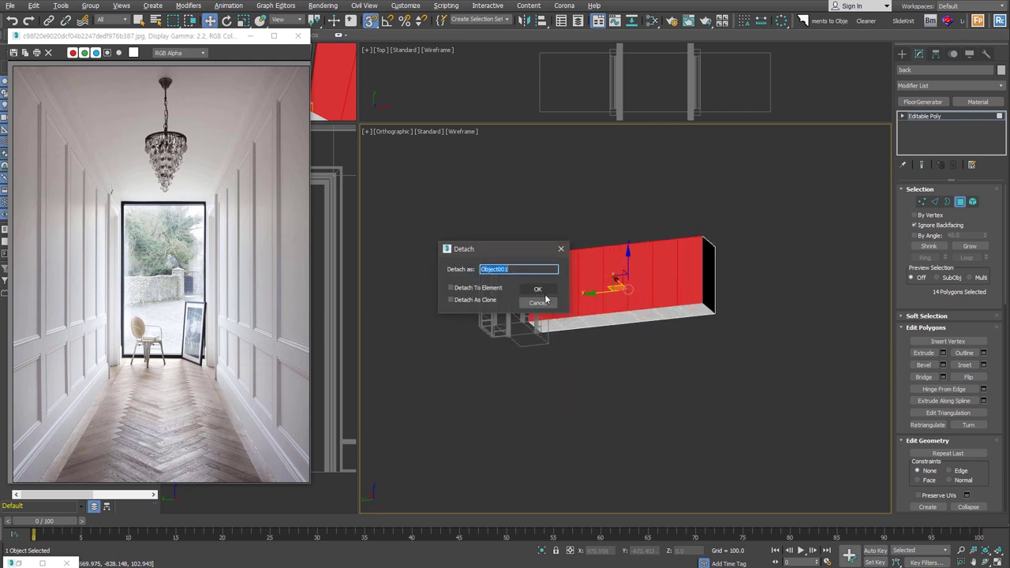
Detach the side walls as Object001 and select the new object
click(537, 289)
click(776, 292)
click(677, 272)
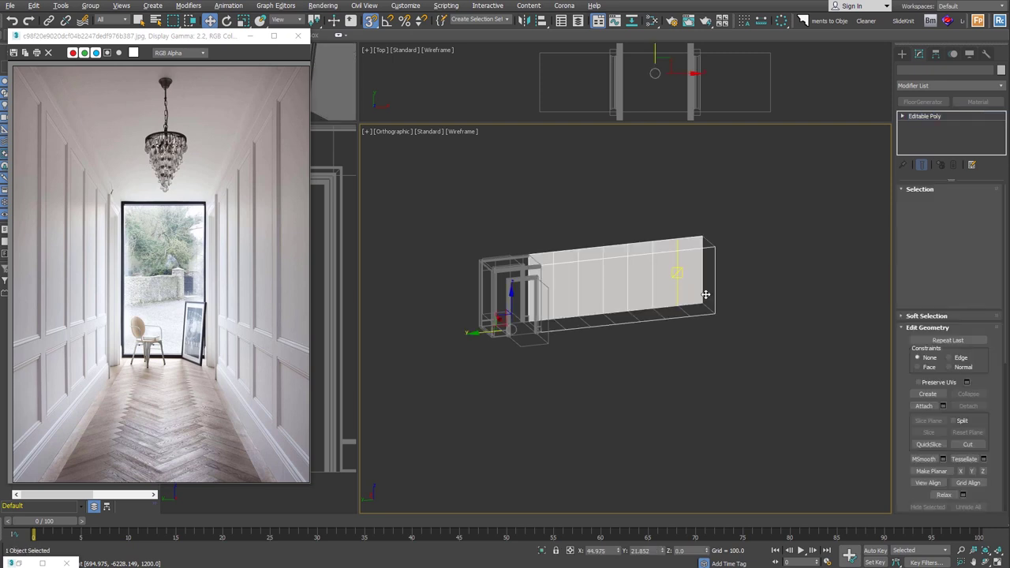
Keep only the wall segment beside the door frame by inverting and deleting the rest
scroll(645, 268, up, 3)
alt+middle_drag(645, 266, 573, 272)
key(4)
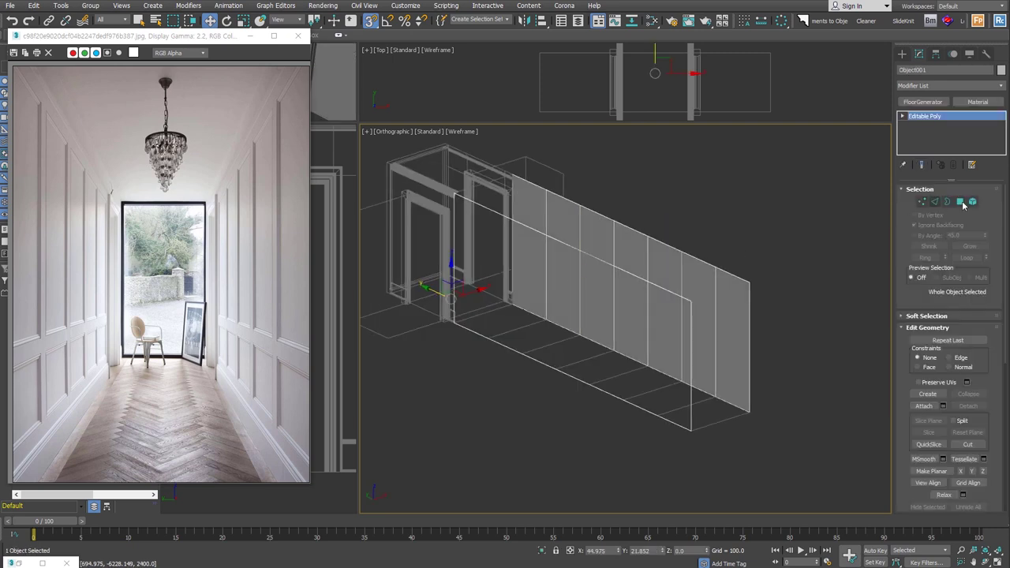
click(523, 200)
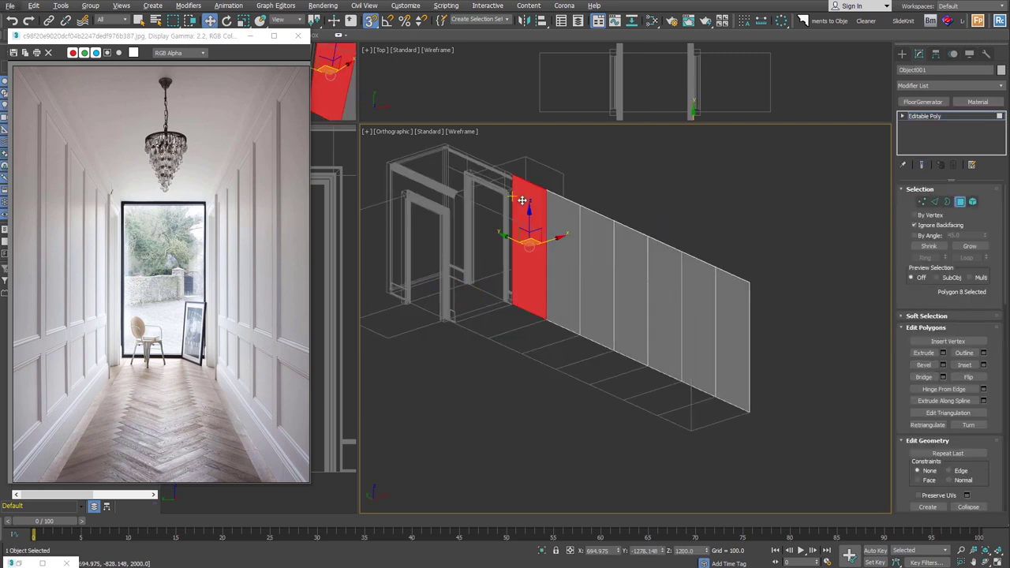
key(ctrl+i)
key(Delete)
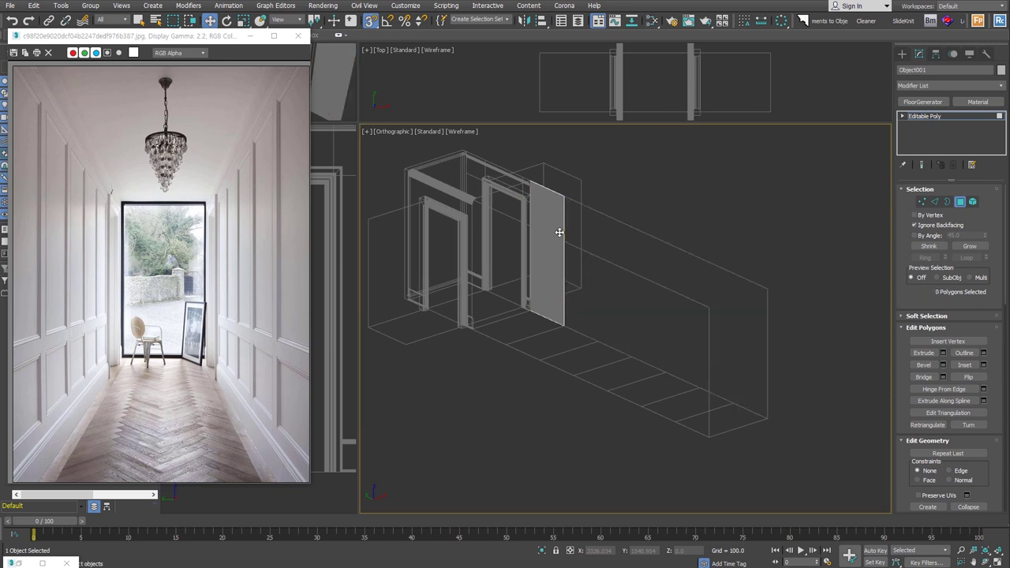
mouse_move(613, 349)
alt+middle_down()
mouse_move(526, 343)
mouse_move(681, 343)
mouse_move(624, 323)
alt+middle_up()
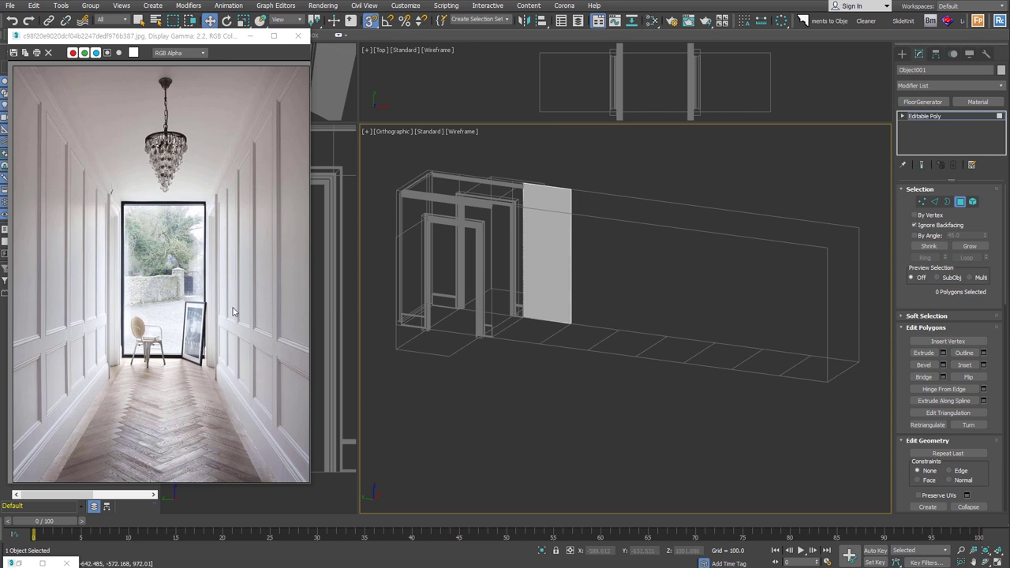
Chamfer the panel's two vertical side edges into a border
key(2)
click(545, 237)
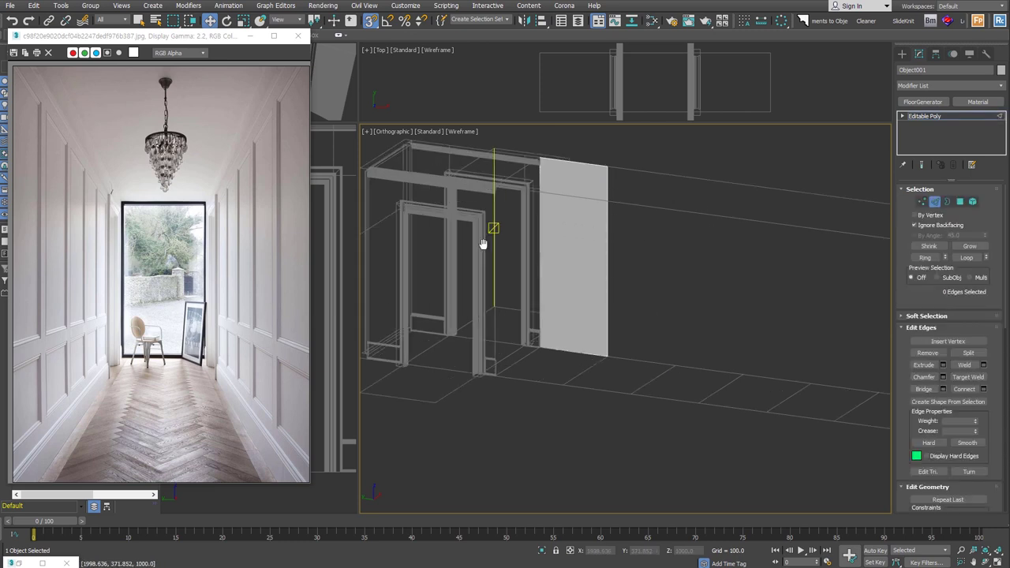
scroll(537, 285, up, 5)
right_click(579, 308)
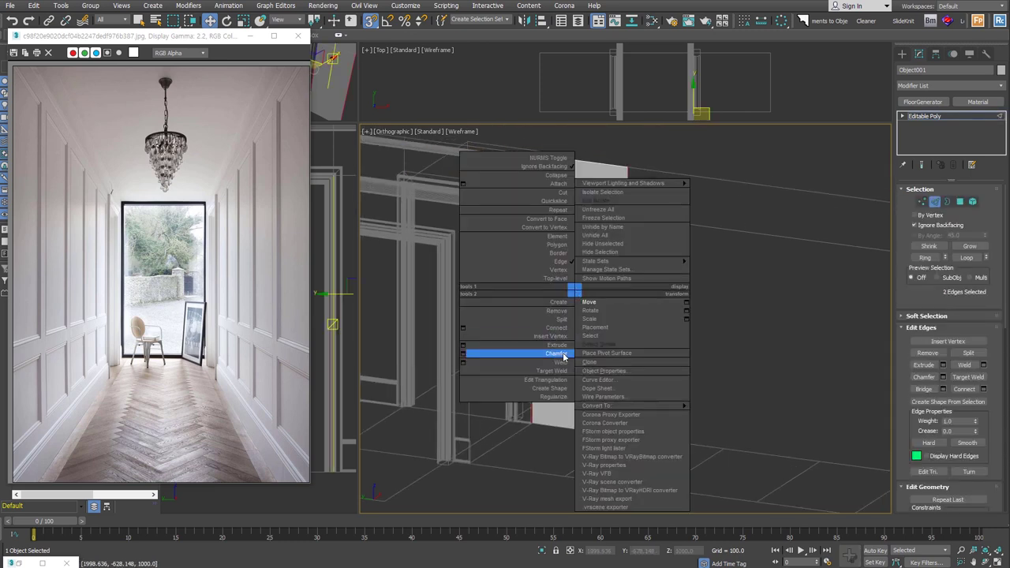
click(557, 355)
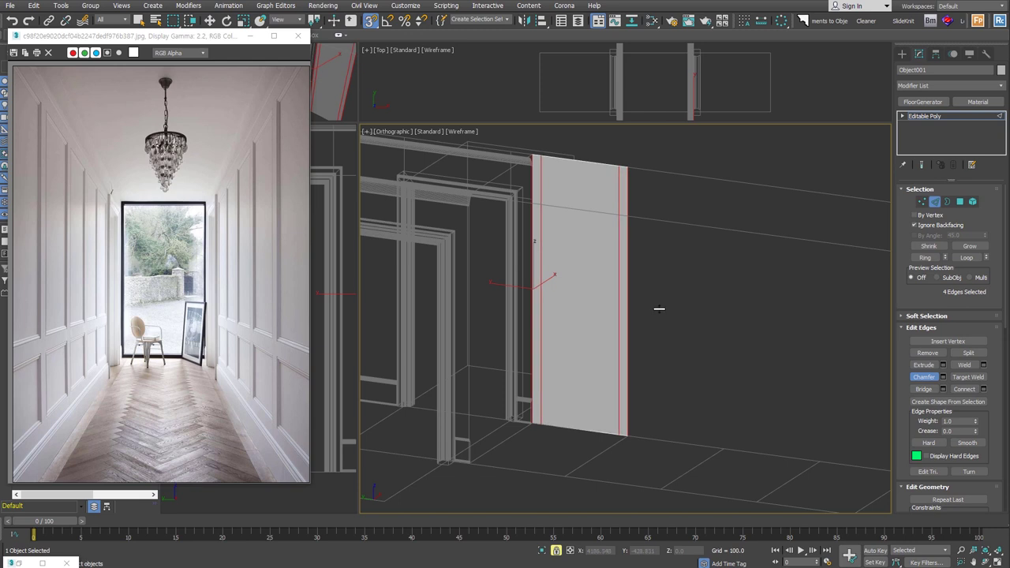
click(659, 333)
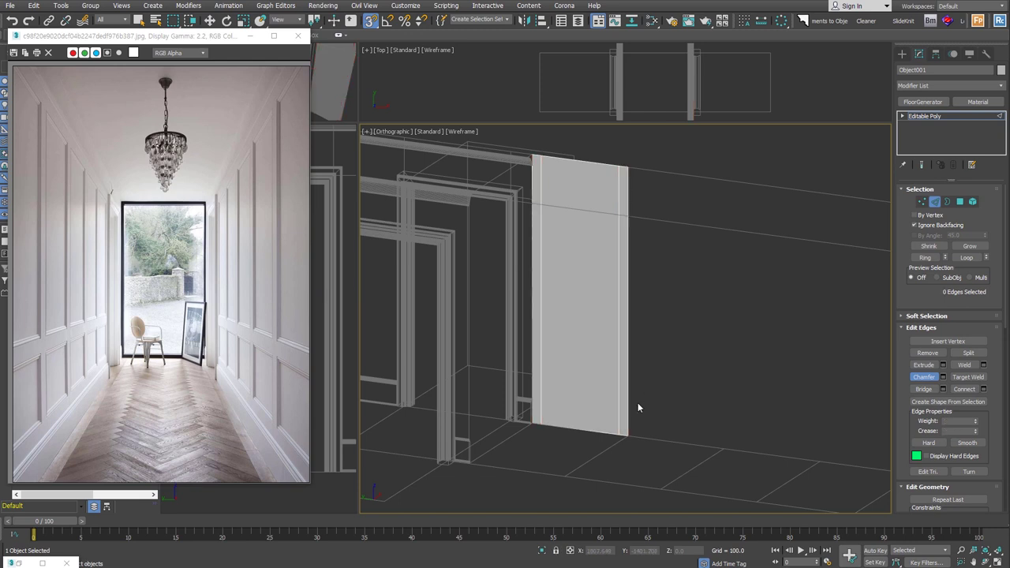
Chamfer the panel's bottom edges by 350
click(591, 430)
key(w)
right_click(589, 349)
click(566, 396)
text(350)
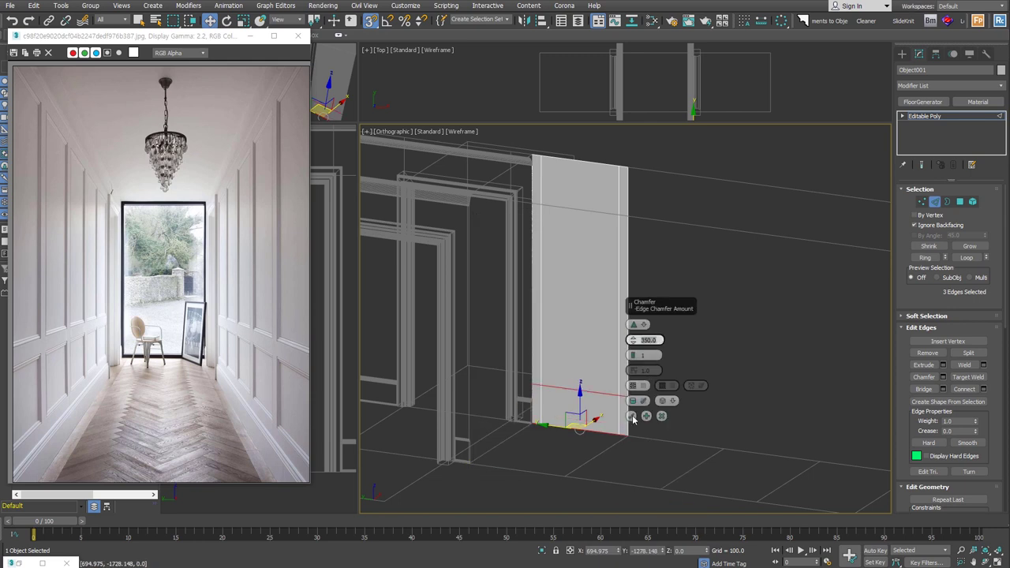
click(632, 416)
Chamfer the top edges, then the middle edge by 80 to form the rail band
drag(471, 139, 631, 212)
right_click(571, 166)
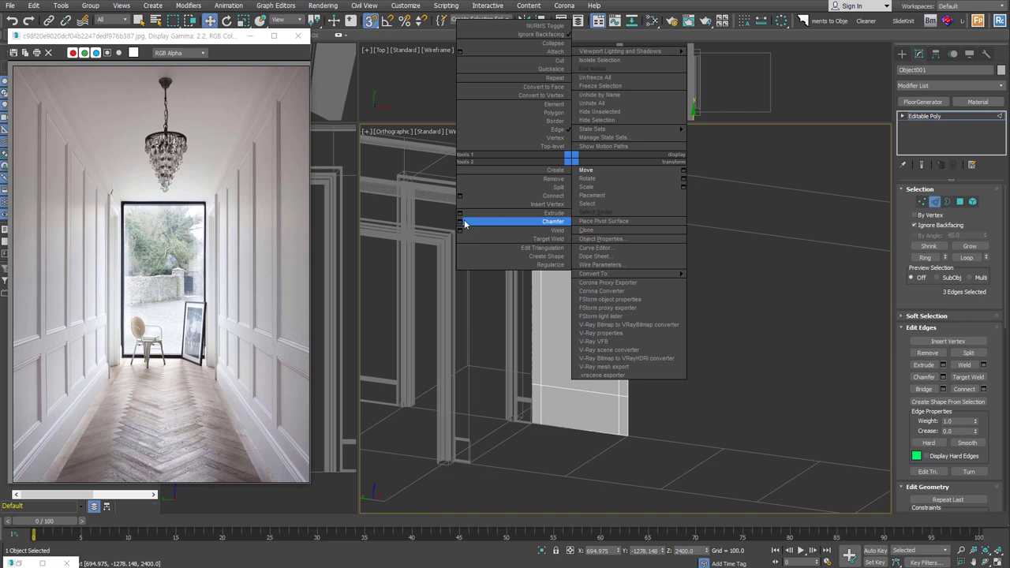
click(464, 224)
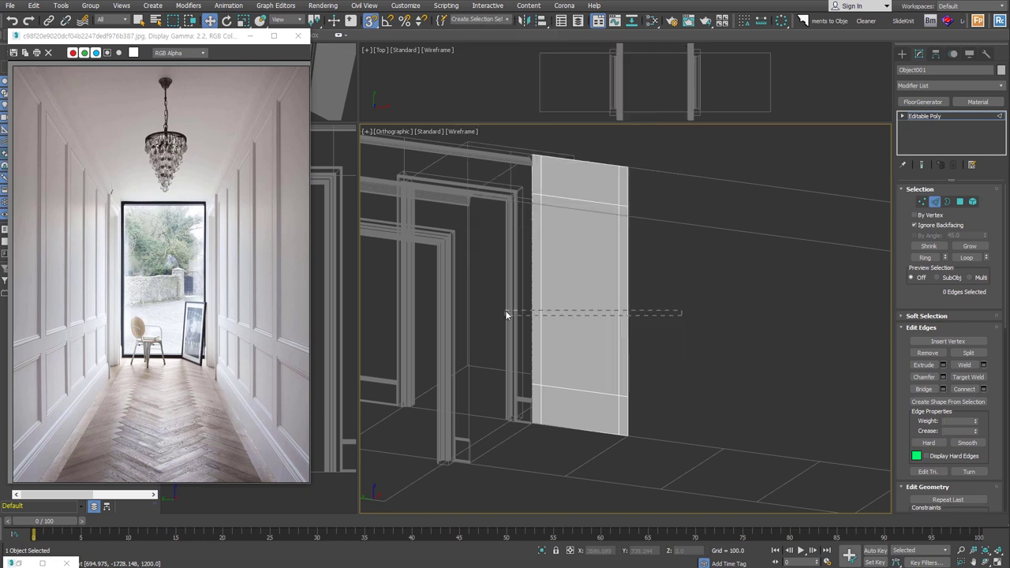
click(607, 337)
key(w)
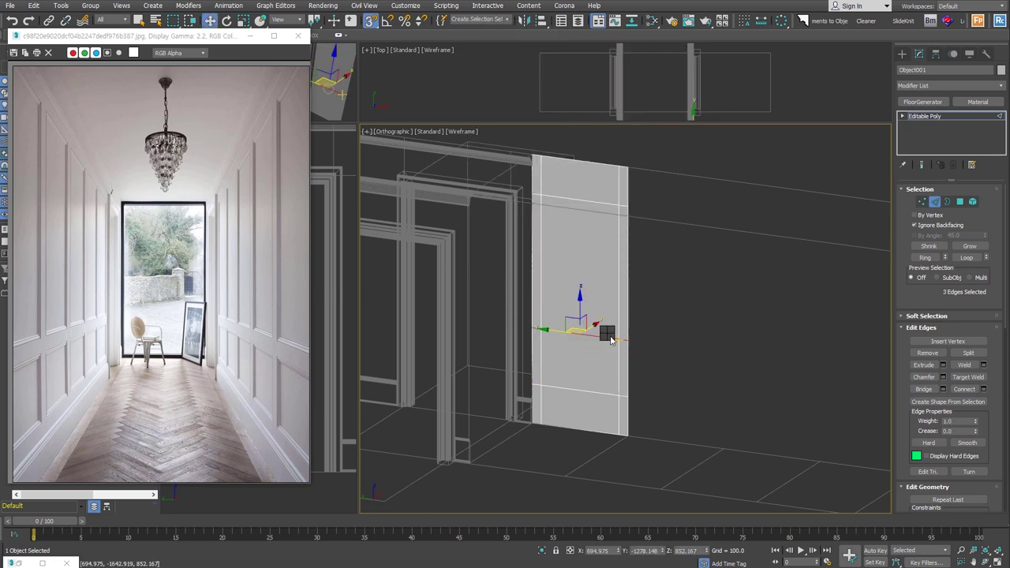
right_click(611, 339)
click(494, 400)
text(0)
key(Return)
click(631, 415)
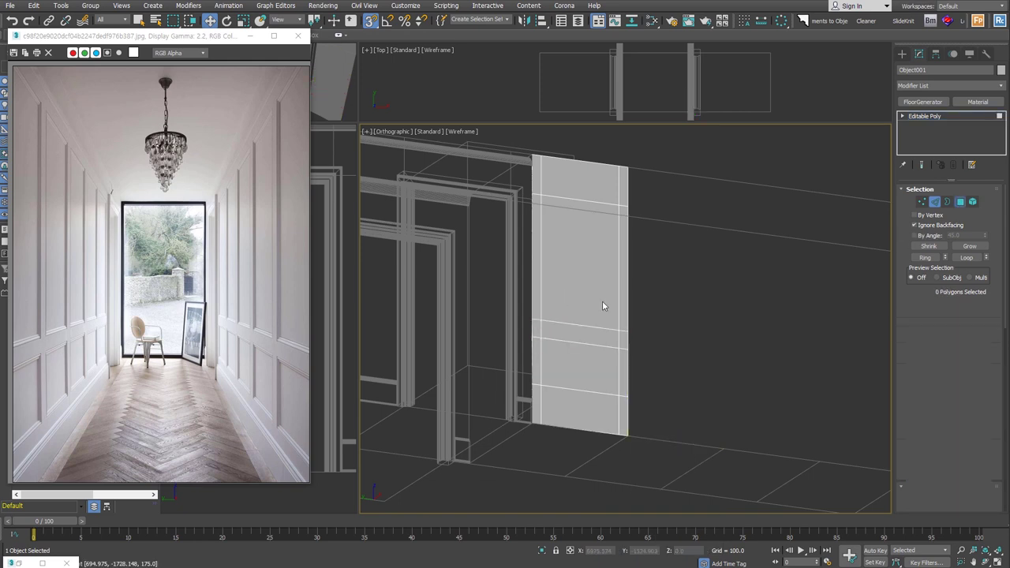
Extrude the two inner panel polygons
key(4)
mouse_move(605, 374)
alt+middle_down()
mouse_move(620, 377)
mouse_move(580, 299)
alt+middle_up()
scroll(580, 300, up, 2)
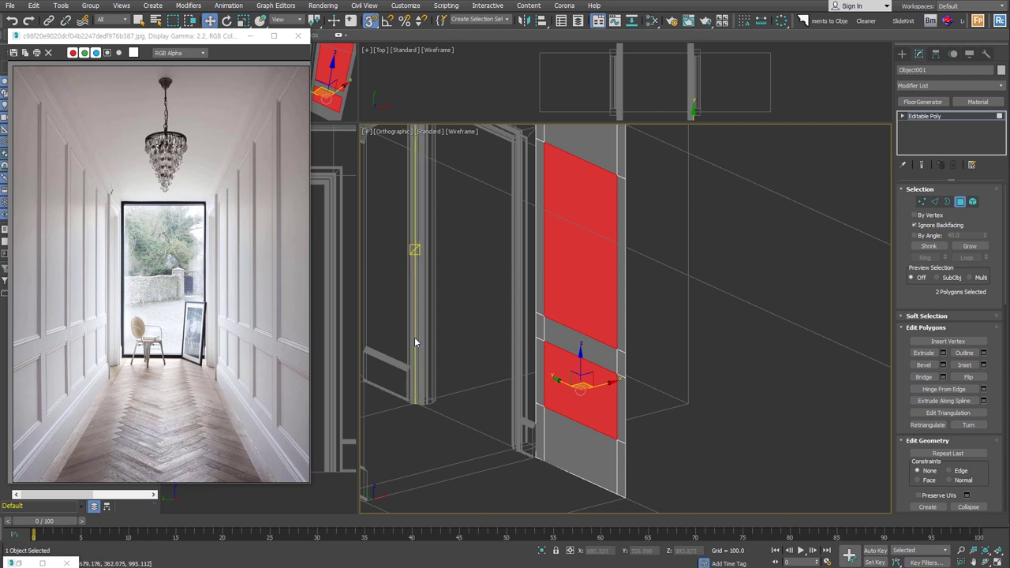
right_click(591, 309)
click(575, 338)
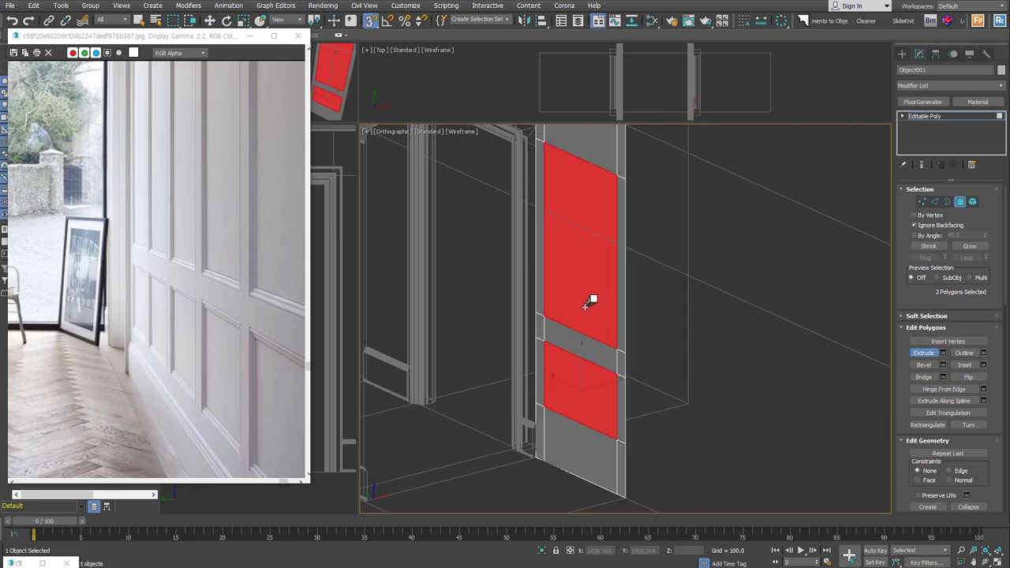
right_click(568, 280)
click(462, 315)
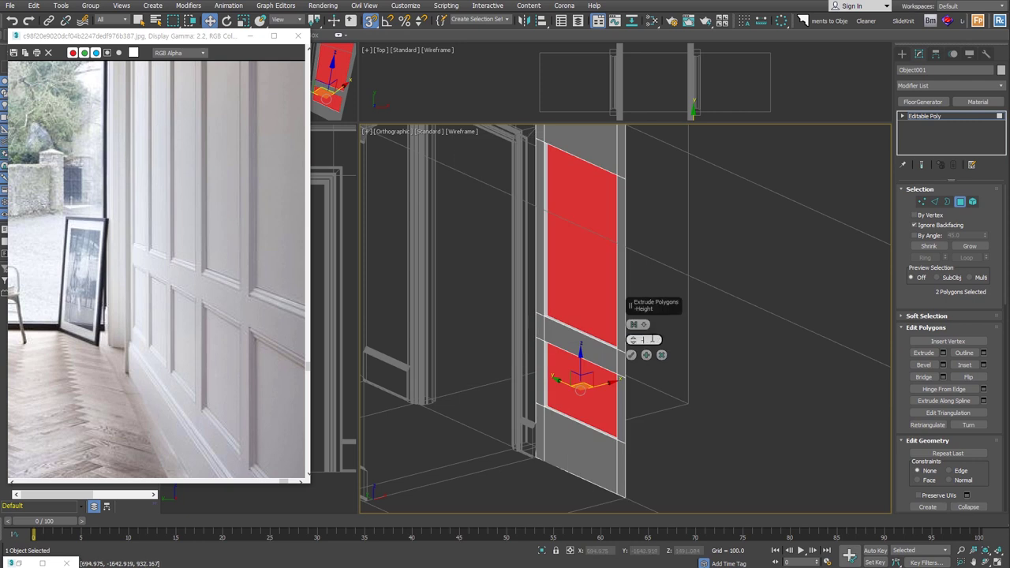
click(631, 354)
In Left view, draw rectangles over the upper and lower panels as one shape
key(4)
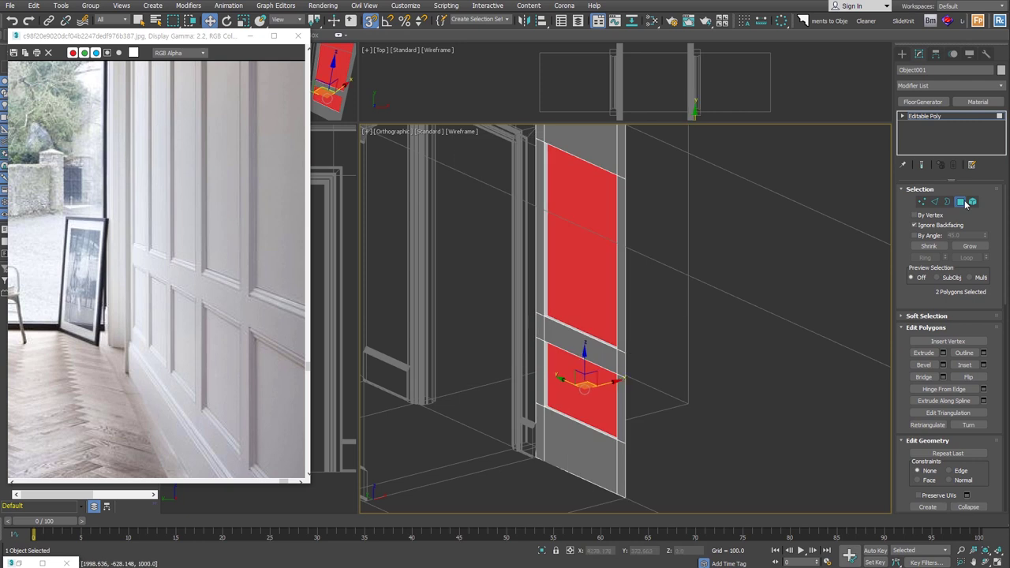
key(l)
click(902, 53)
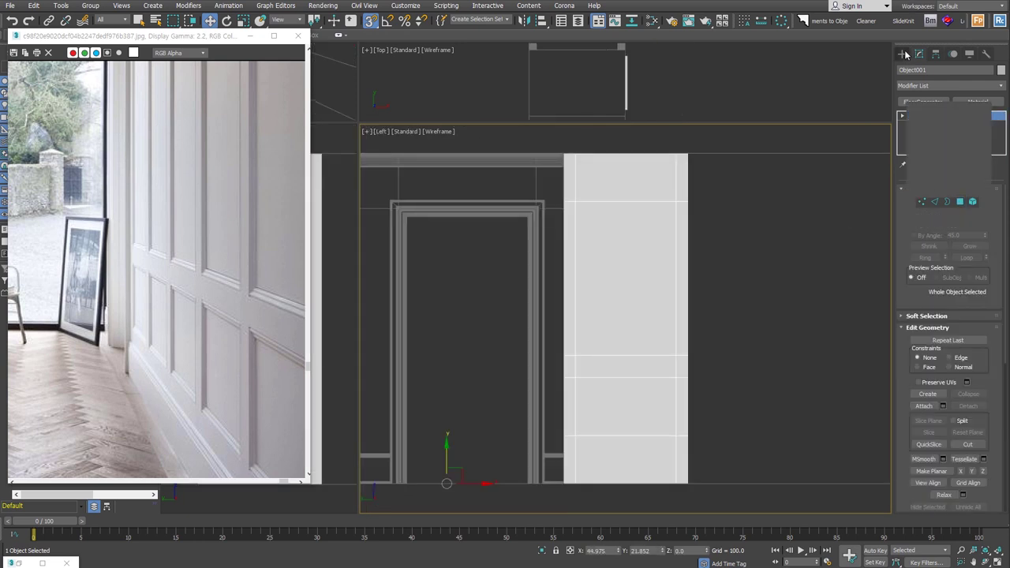
click(914, 69)
click(969, 126)
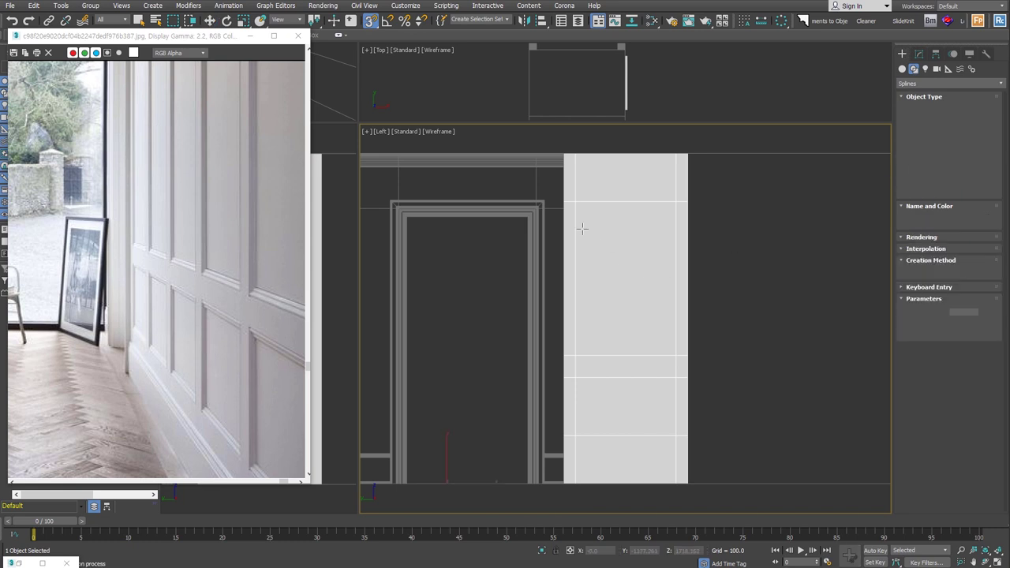
drag(577, 202, 676, 355)
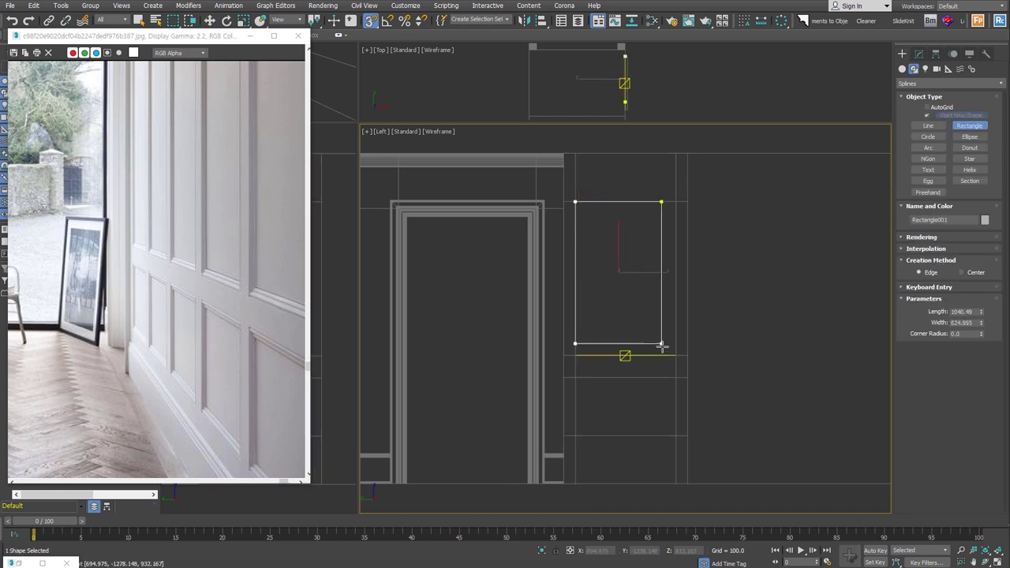
click(927, 115)
drag(579, 377, 677, 439)
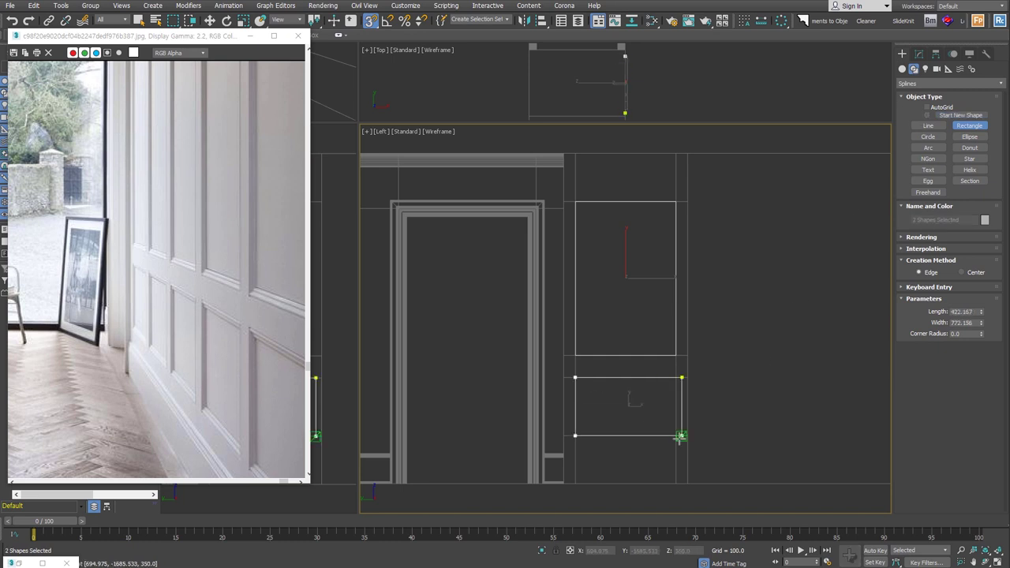
alt+middle_drag(677, 439, 676, 379)
Sweep the rectangles with the A05_2_1 moulding profile, mirrored on the XZ plane
key(w)
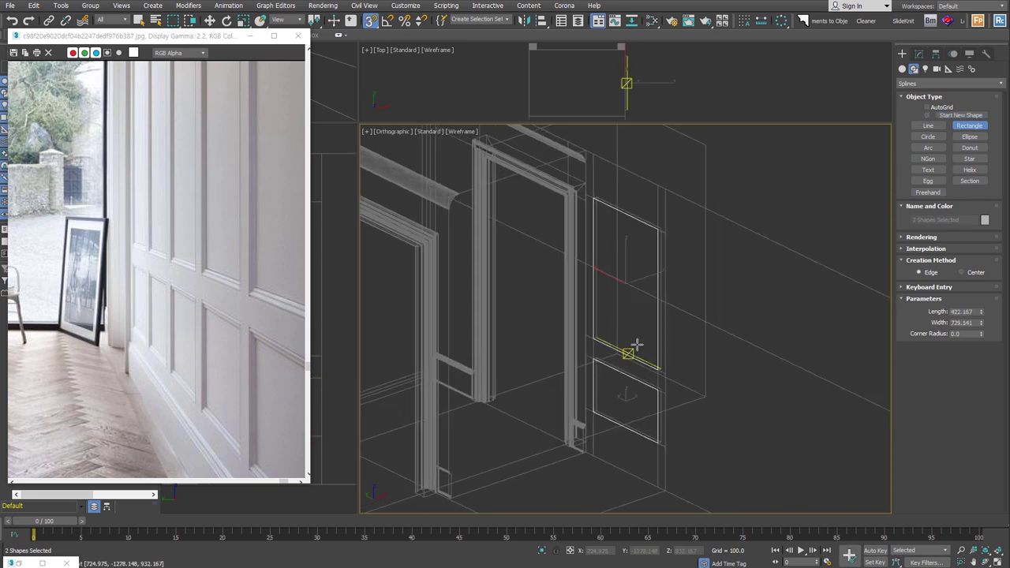
click(801, 20)
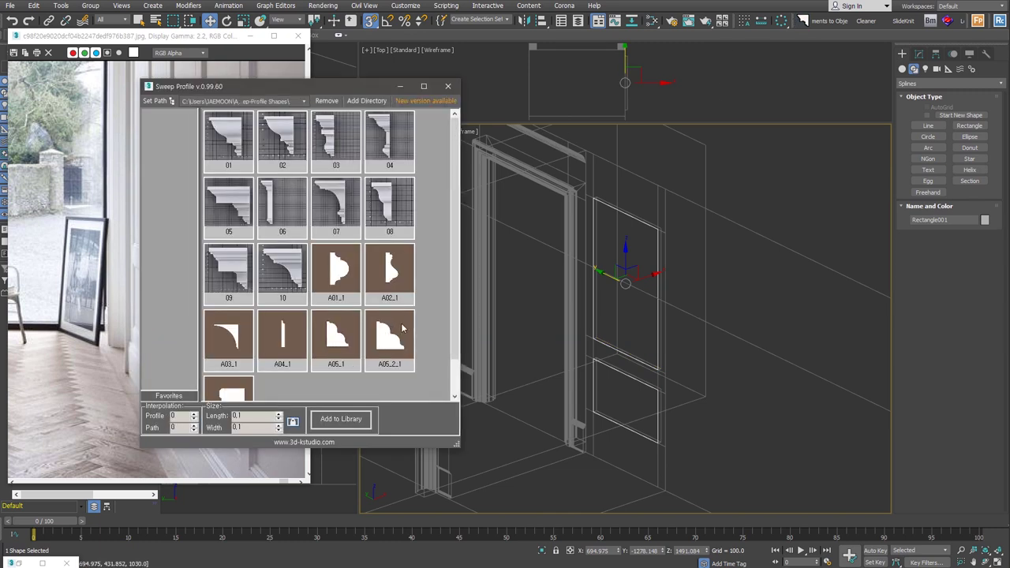
click(397, 341)
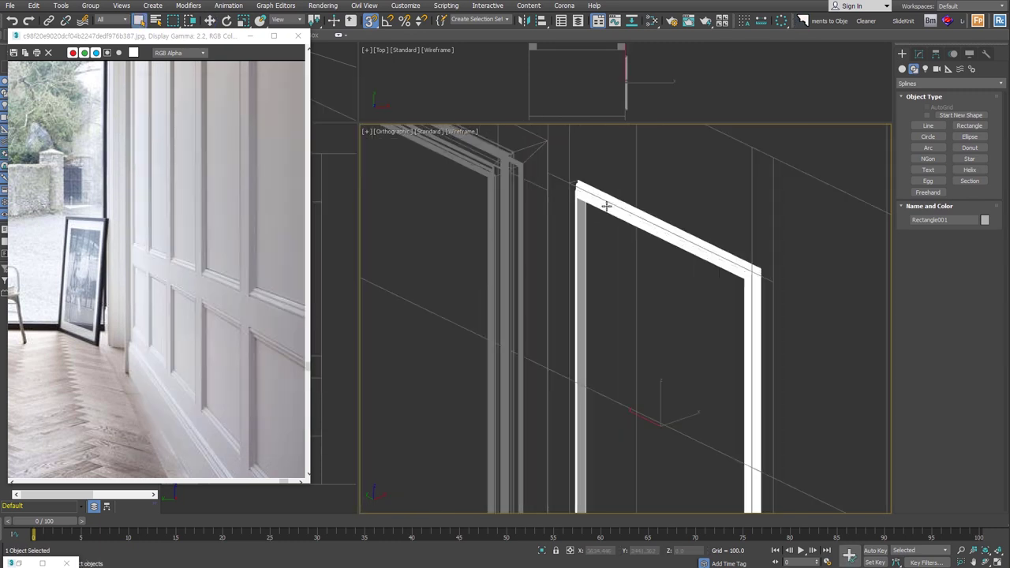
scroll(566, 201, up, 2)
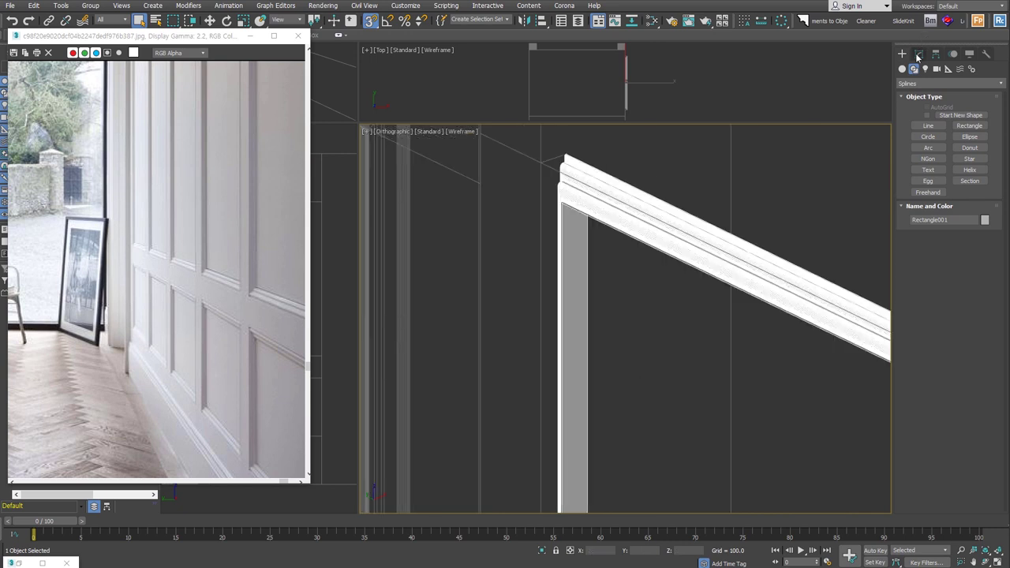
click(919, 53)
click(937, 354)
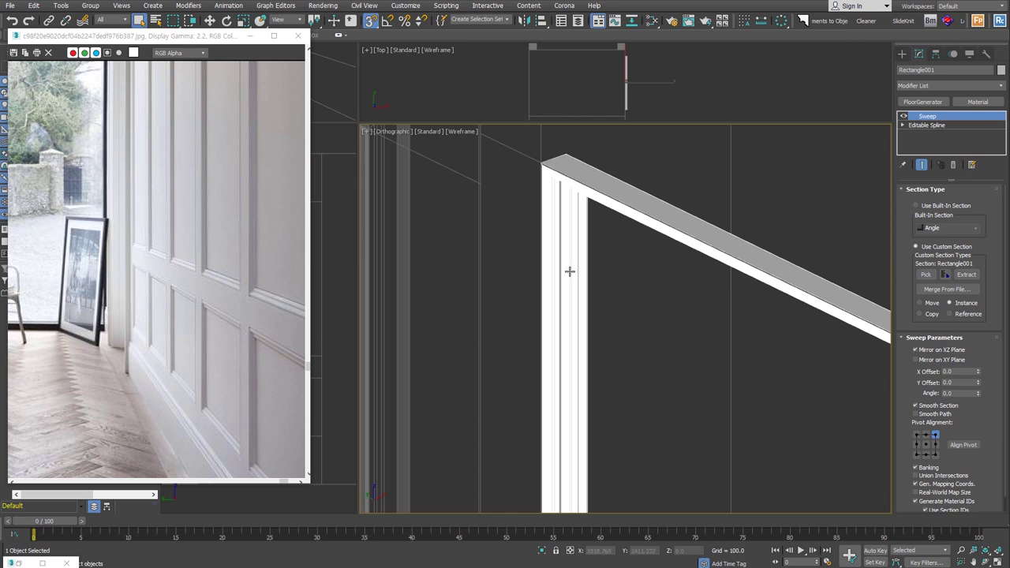
scroll(600, 316, down, 5)
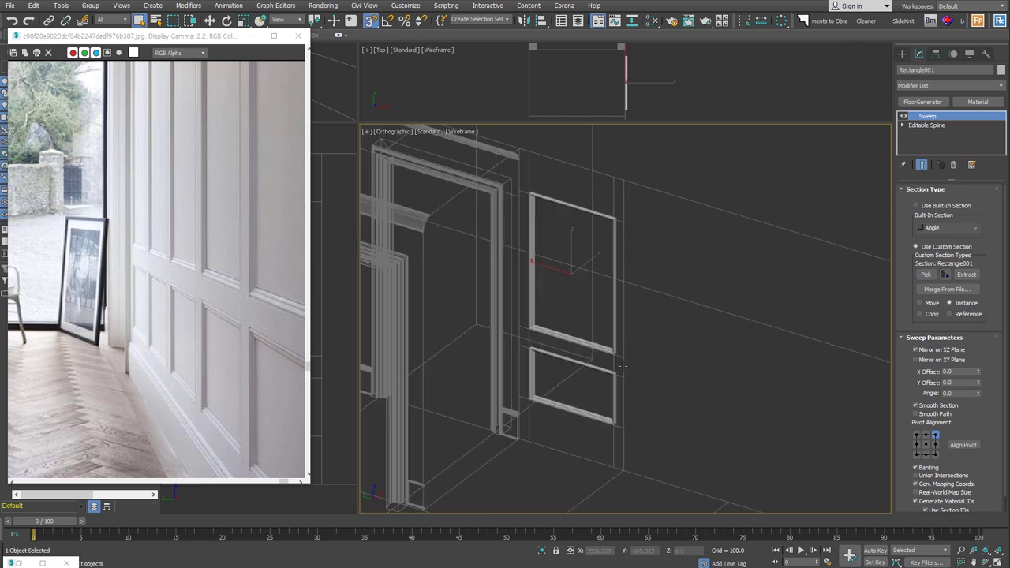
Convert the swept frames to Editable Poly and attach them into Object001
right_click(622, 367)
click(631, 371)
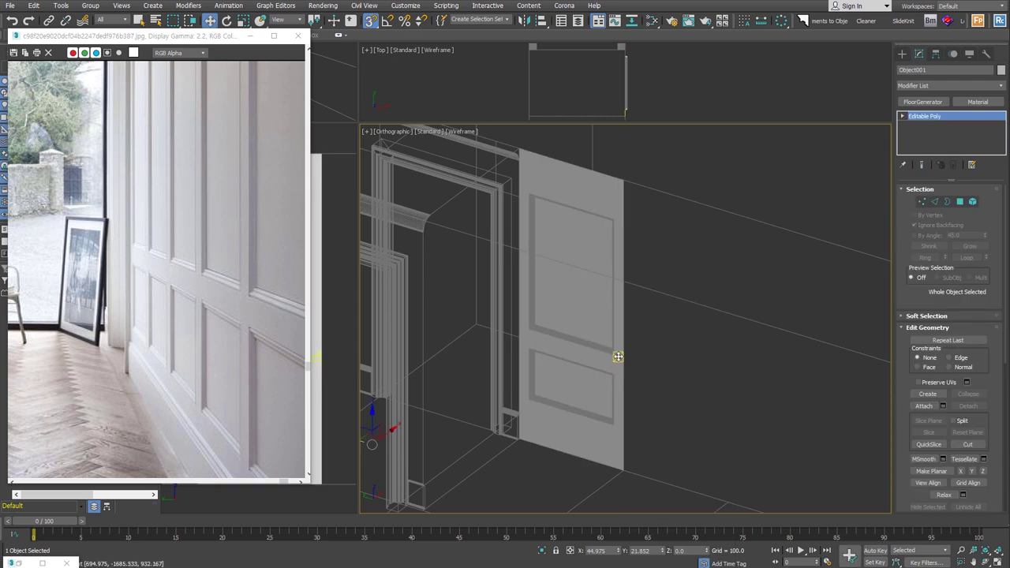
click(924, 406)
mouse_move(601, 344)
alt+middle_down()
mouse_move(640, 377)
mouse_move(611, 378)
alt+middle_up()
right_click(611, 378)
scroll(623, 377, down, 2)
scroll(624, 378, down, 2)
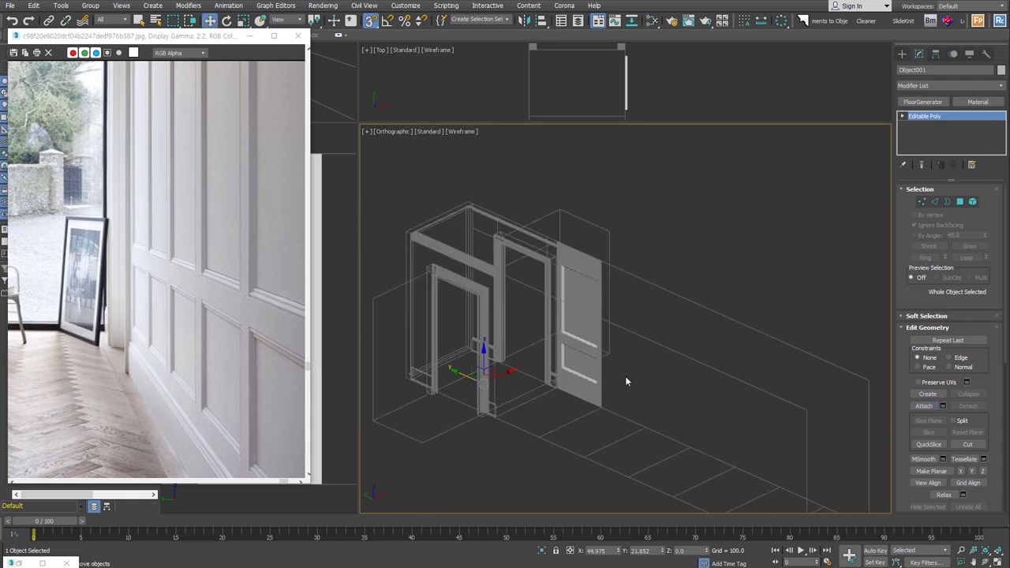
alt+middle_drag(629, 392, 563, 380)
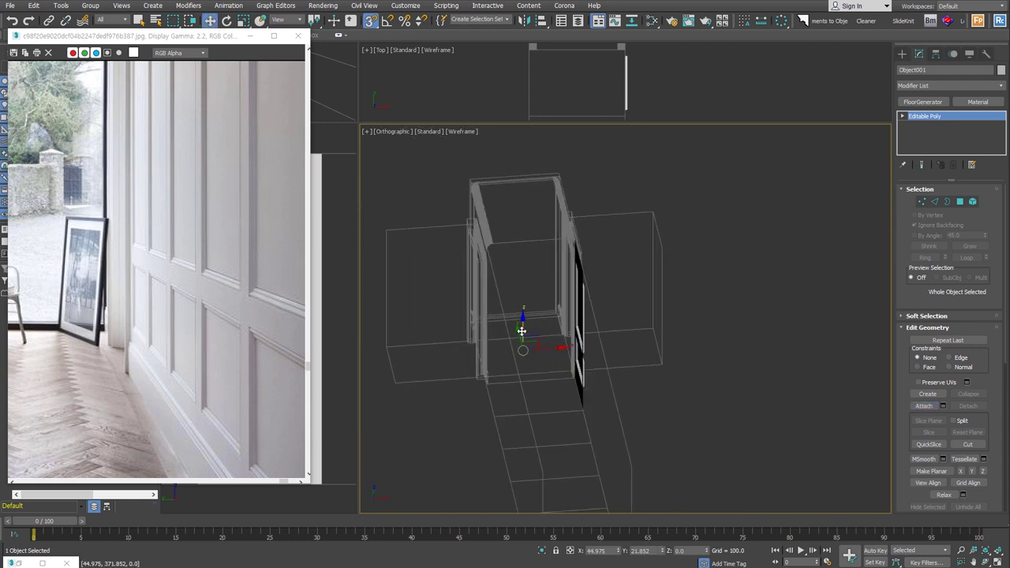
alt+middle_drag(522, 330, 561, 407)
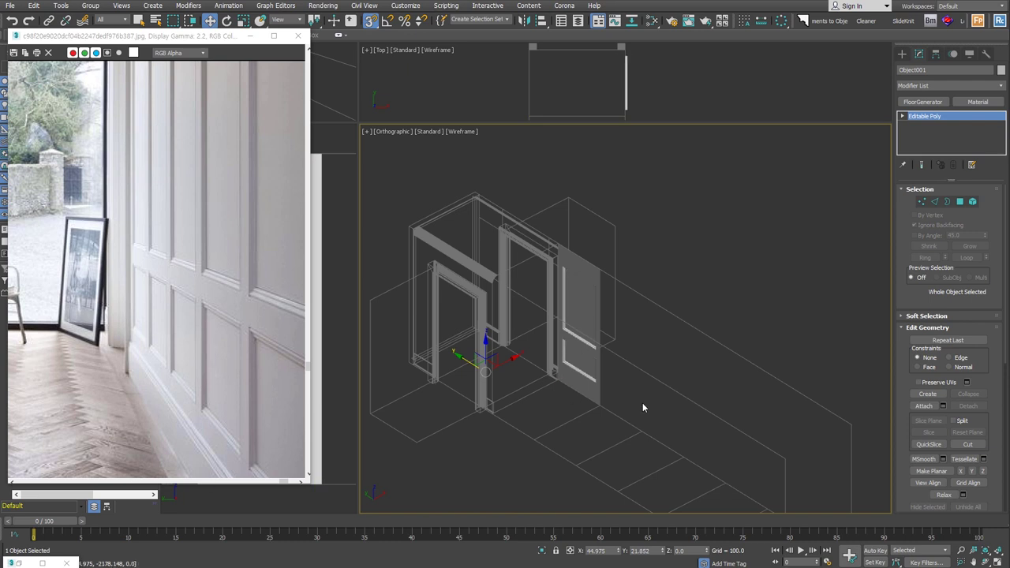
alt+middle_drag(642, 402, 662, 402)
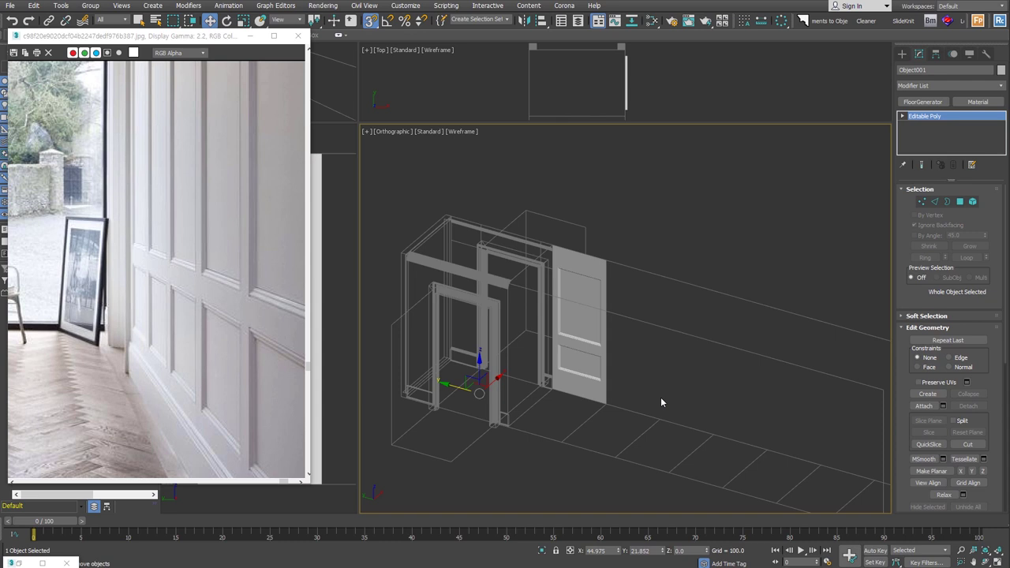
click(956, 85)
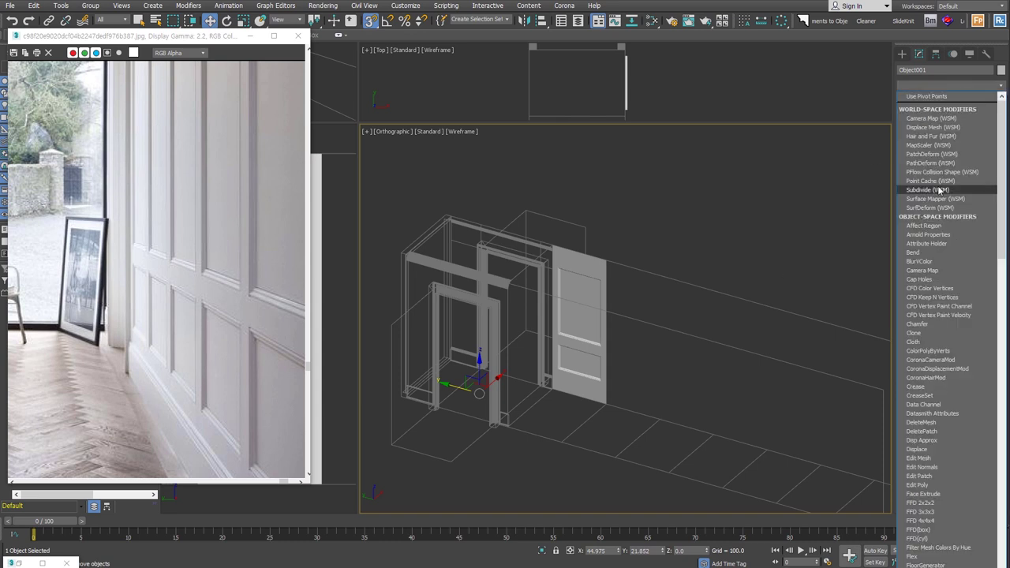
Add a Symmetry modifier mirroring the panel on X, then orbit to inspect both hallway walls
text(sym)
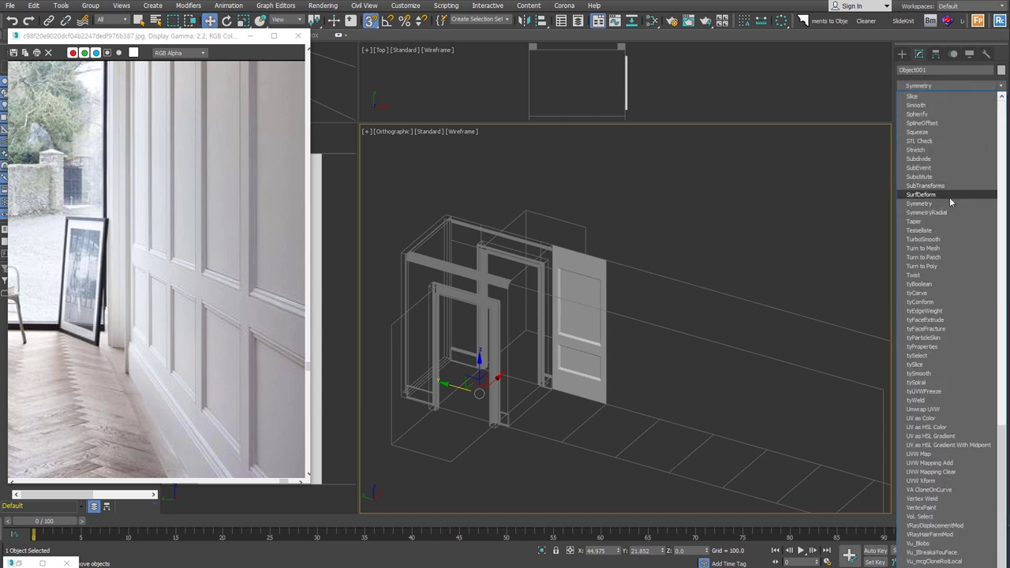
click(947, 203)
mouse_move(709, 327)
alt+middle_down()
mouse_move(678, 335)
mouse_move(701, 345)
alt+middle_up()
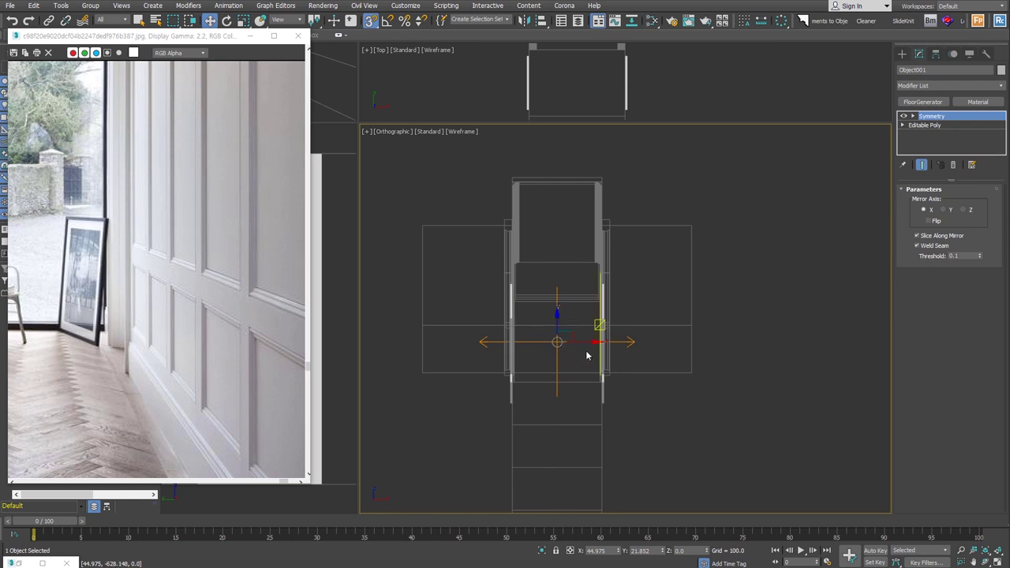
alt+middle_drag(559, 379, 520, 411)
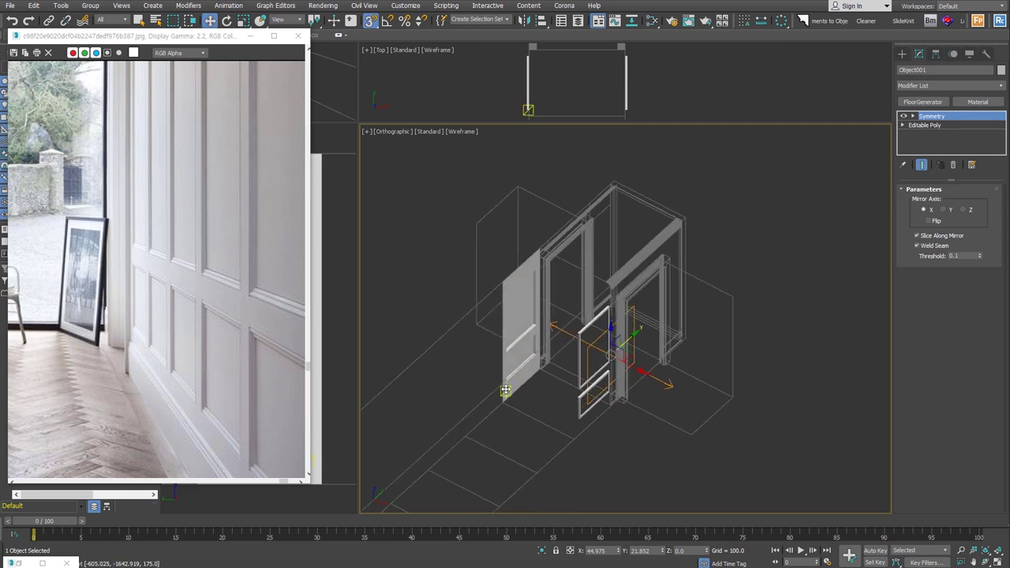
mouse_move(505, 390)
alt+middle_down()
mouse_move(606, 399)
mouse_move(568, 382)
alt+middle_up()
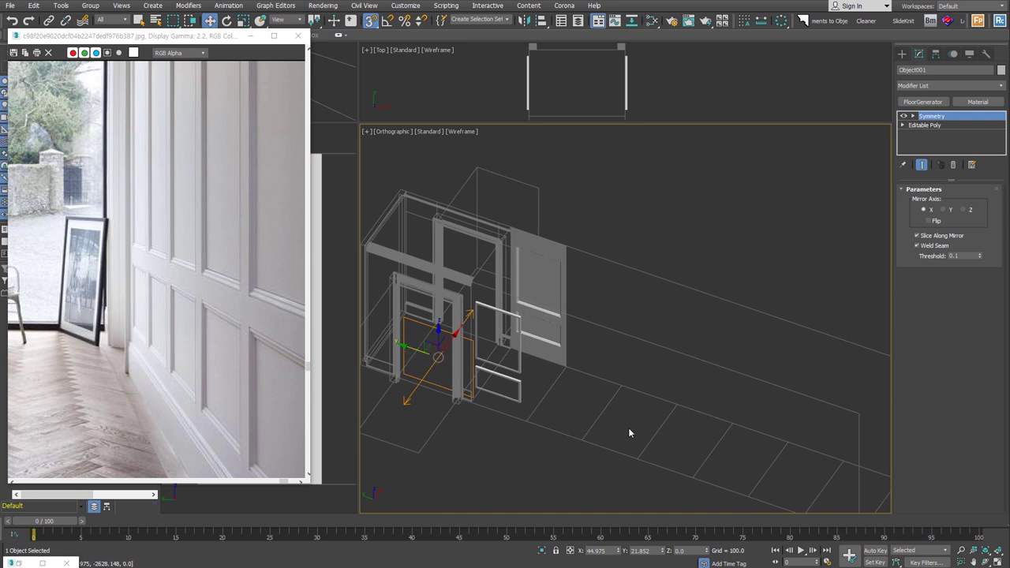
mouse_move(792, 464)
middle_down()
mouse_move(754, 429)
mouse_move(770, 442)
middle_up()
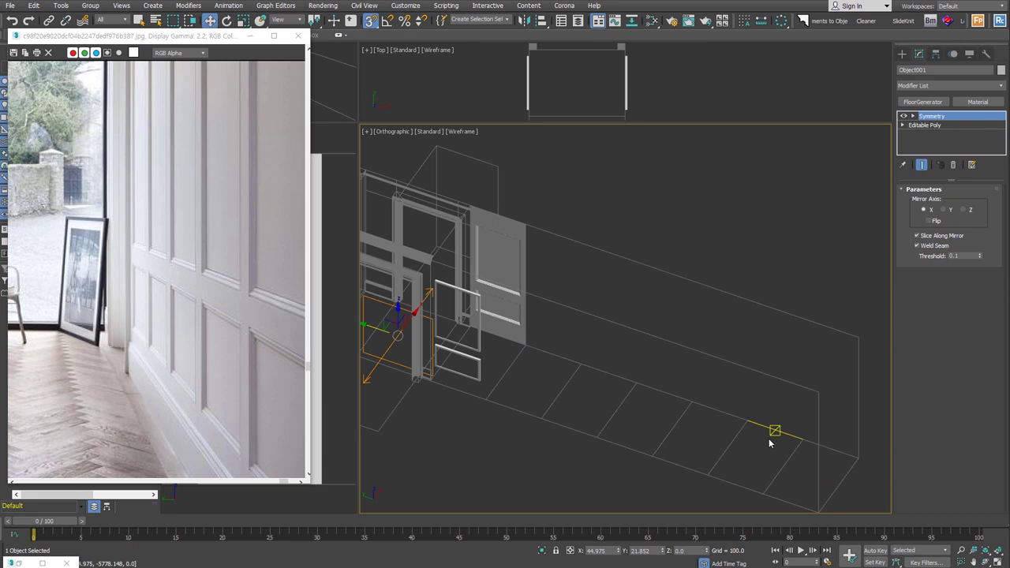
Add a Clone modifier to the panel and set its Y displacement to -900
click(999, 86)
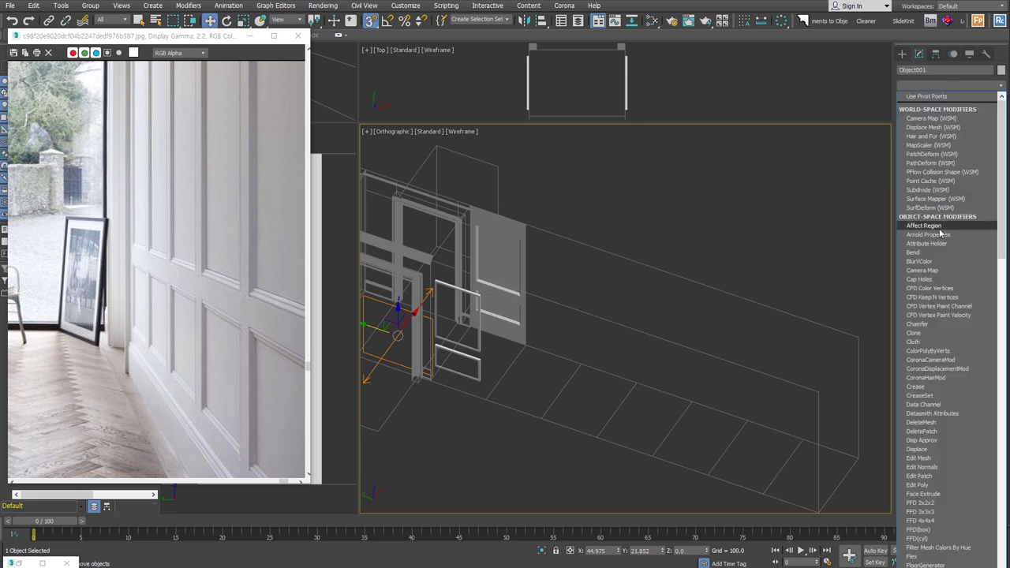
scroll(935, 245, down, 3)
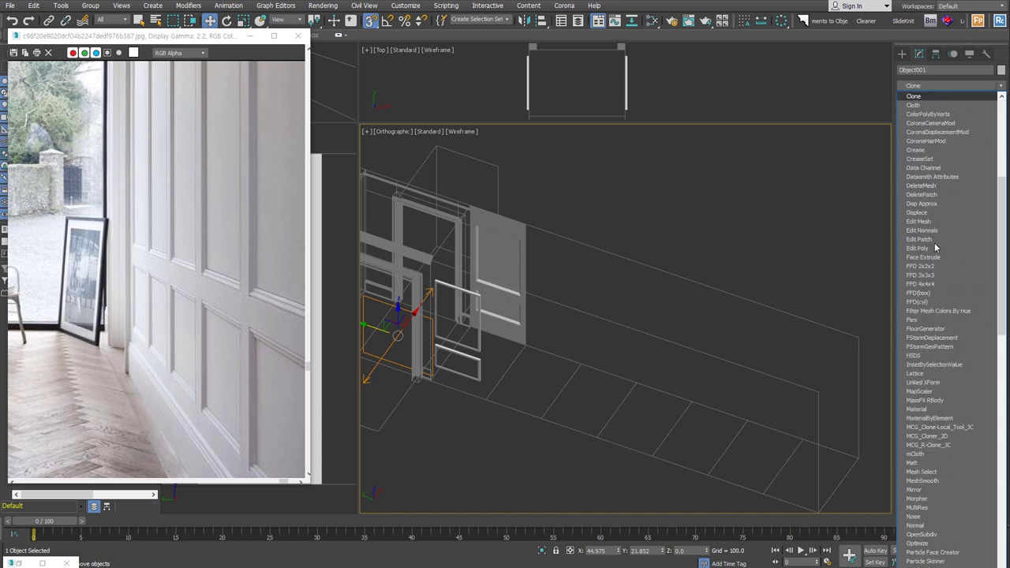
click(935, 243)
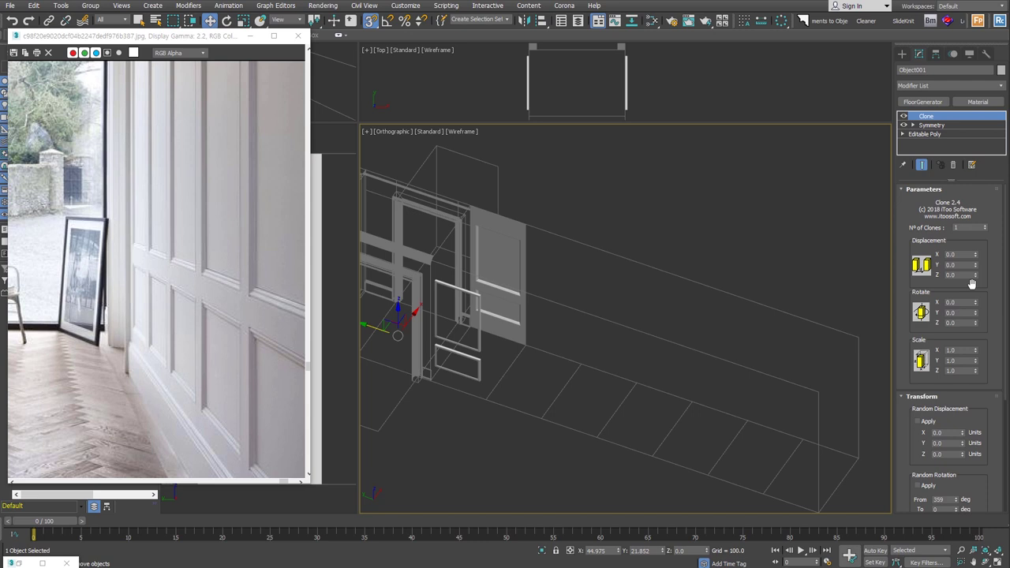
click(985, 226)
mouse_move(975, 261)
mouse_down()
mouse_move(986, 241)
mouse_move(998, 271)
mouse_up()
right_click(998, 271)
text(-900)
key(Return)
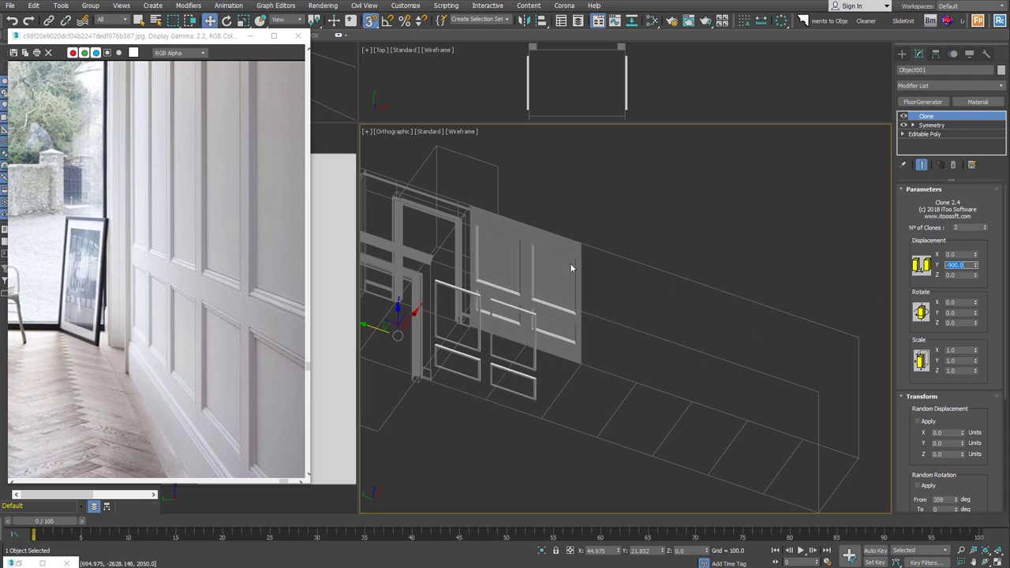
scroll(542, 245, up, 3)
scroll(540, 246, up, 2)
scroll(540, 246, down, 3)
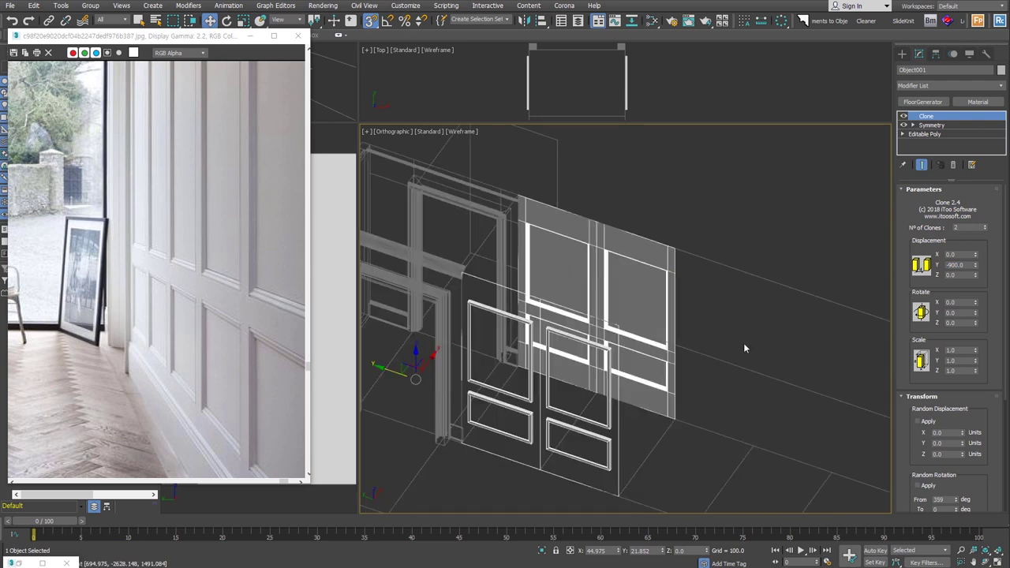
scroll(577, 282, down, 3)
Raise the number of clones to 7, deselect, and orbit along the row of panels
click(985, 226)
click(984, 225)
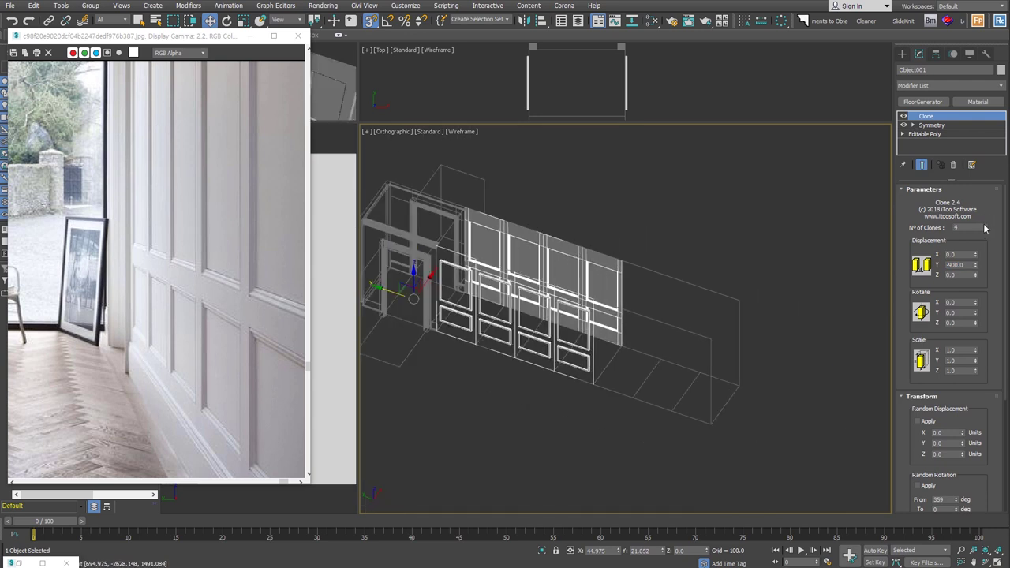
click(985, 225)
click(984, 225)
click(984, 226)
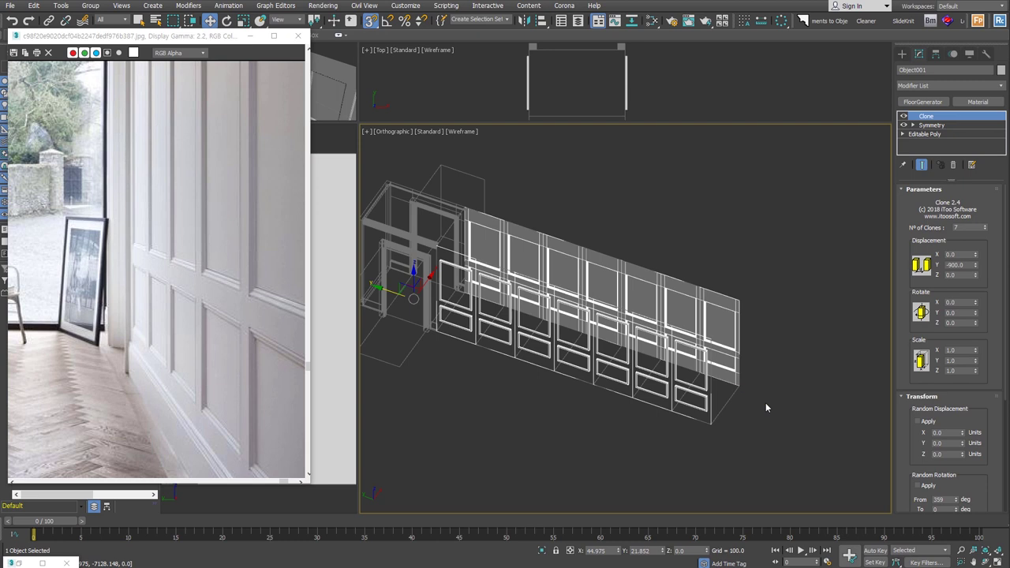
click(831, 329)
mouse_move(765, 279)
alt+middle_down()
mouse_move(801, 274)
mouse_move(744, 271)
mouse_move(701, 389)
mouse_move(654, 377)
mouse_move(632, 355)
mouse_move(641, 339)
alt+middle_up()
Switch to the Perspective view and check the reference photo's pixel size
scroll(641, 339, up, 2)
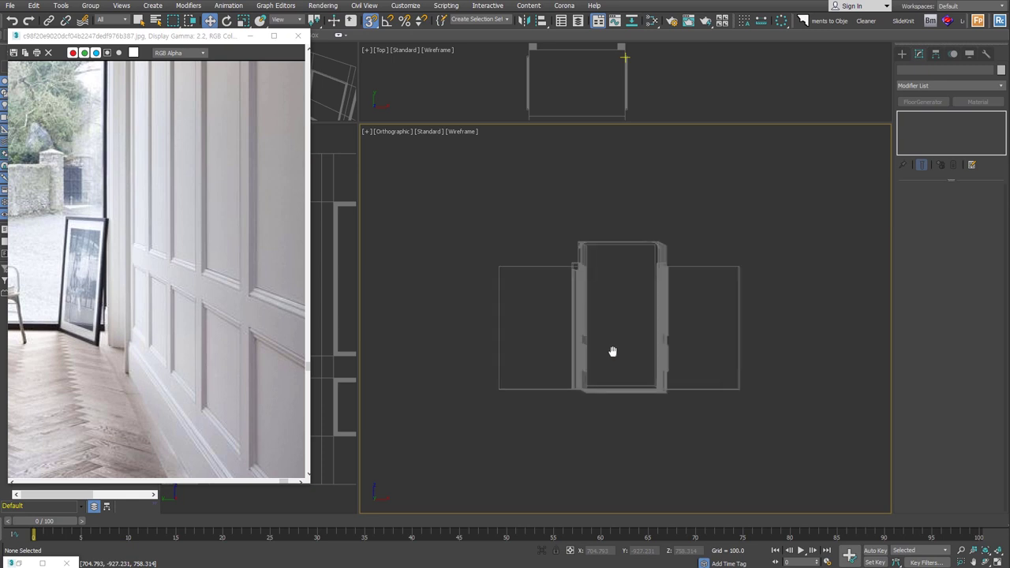
key(p)
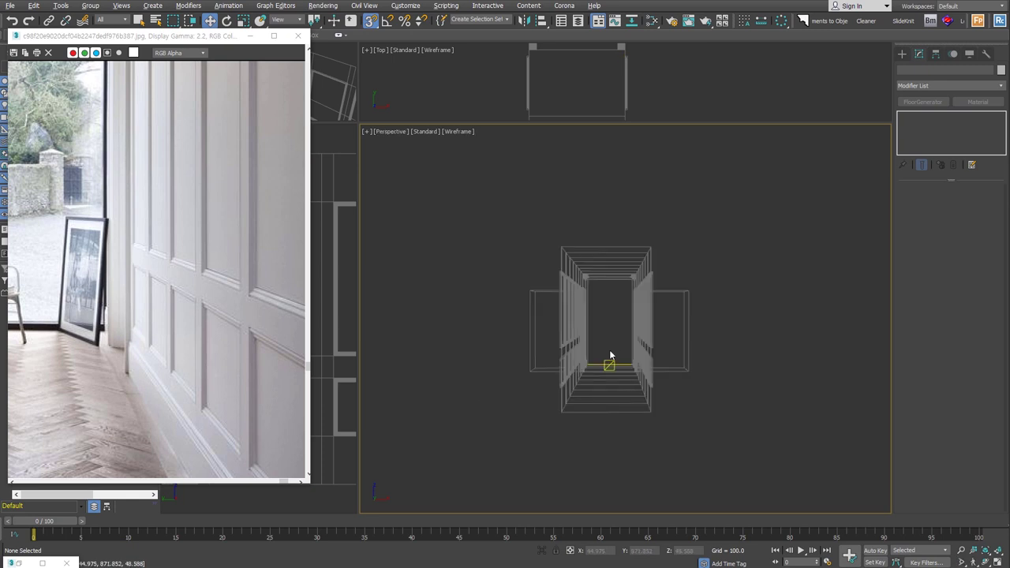
click(243, 252)
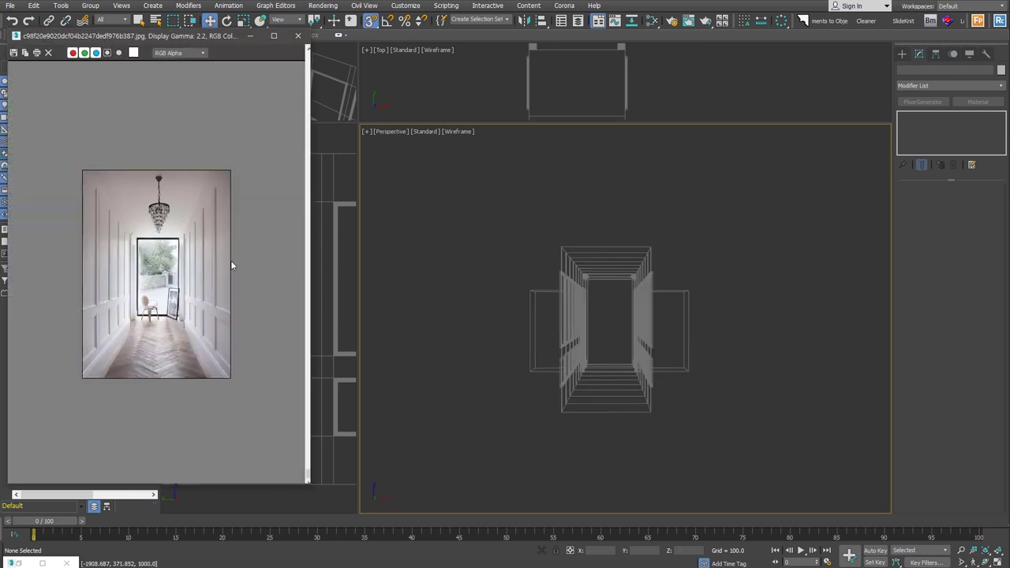
right_click(205, 261)
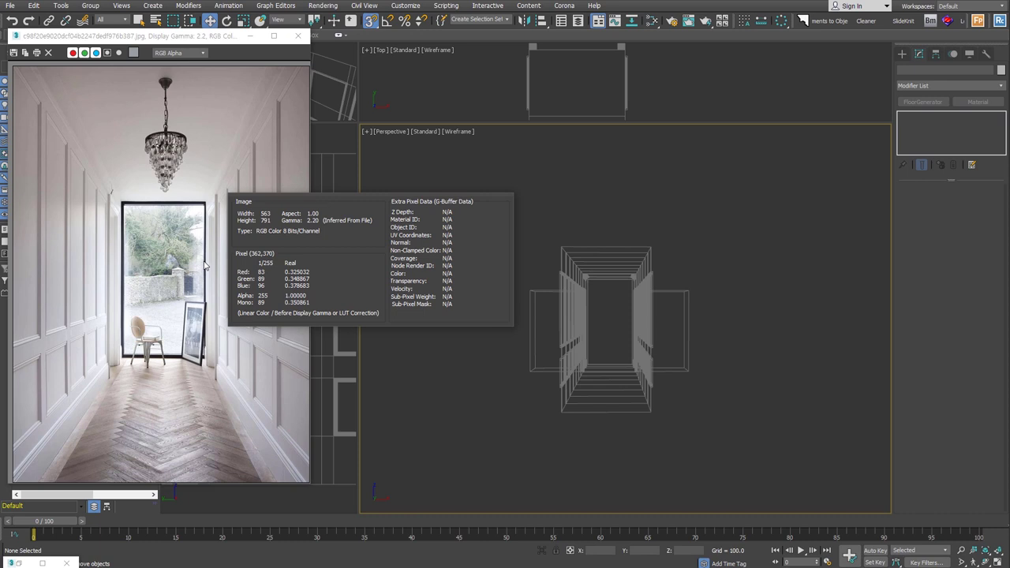
Set the render output height to 791 and lock the image aspect ratio
key(F10)
double_click(577, 314)
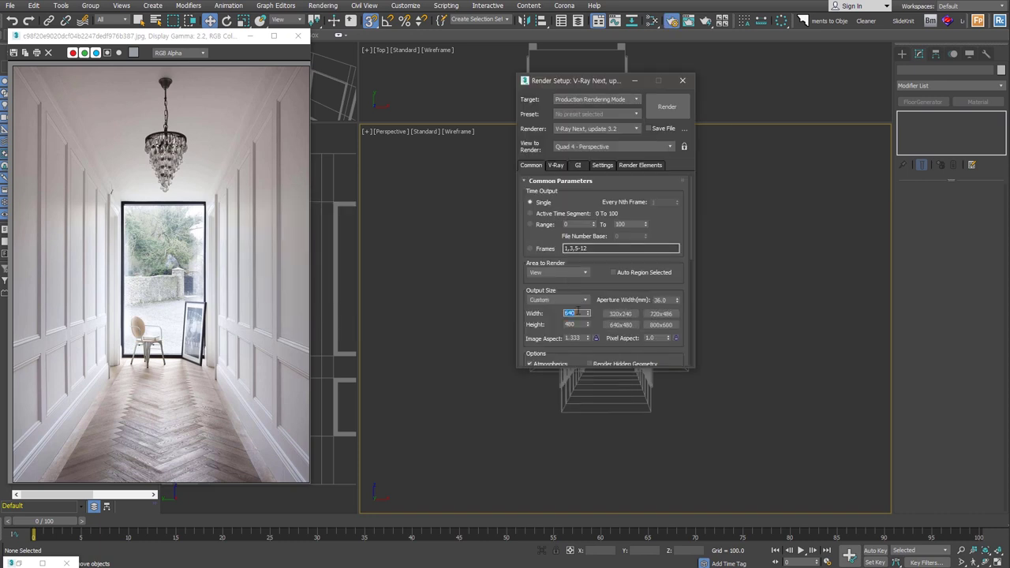
double_click(574, 325)
text(791)
key(Return)
click(595, 338)
key(F10)
Show the safe frame, zoom into the corridor, and display it shaded with edged faces
key(shift+f)
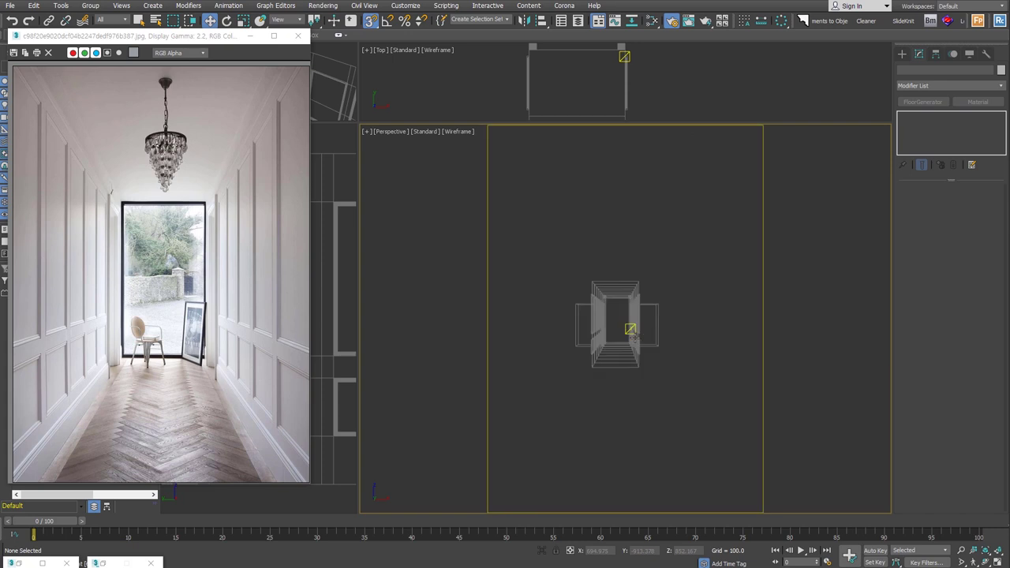
scroll(618, 337, up, 2)
scroll(628, 327, up, 5)
scroll(631, 321, up, 2)
scroll(631, 320, up, 2)
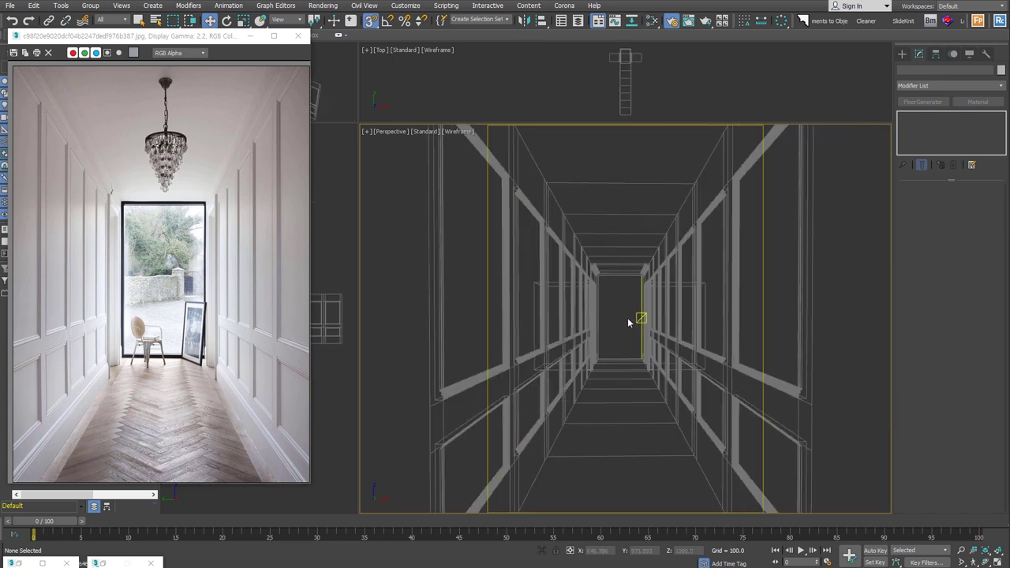
key(F3)
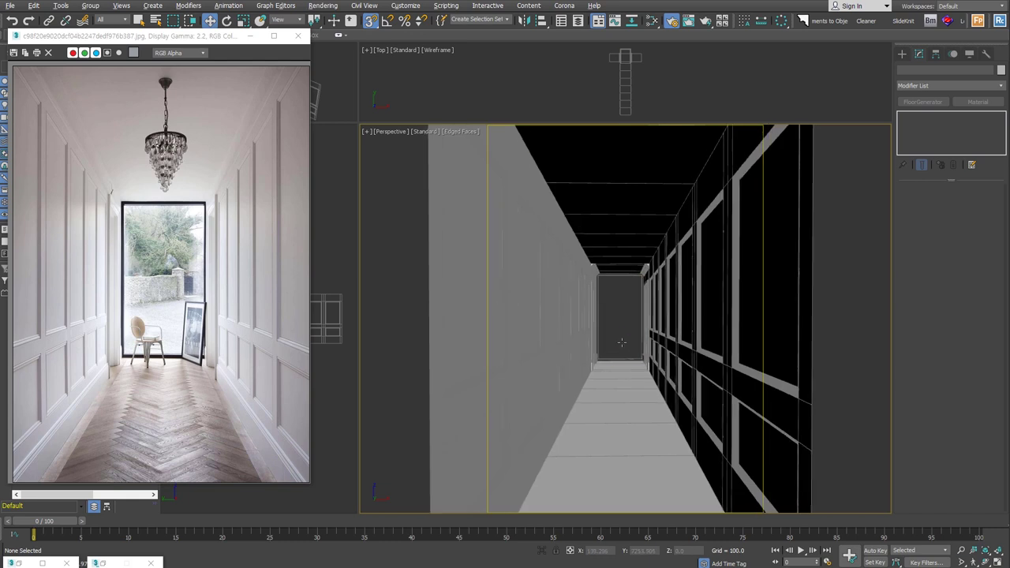
scroll(620, 339, up, 1)
scroll(617, 338, up, 2)
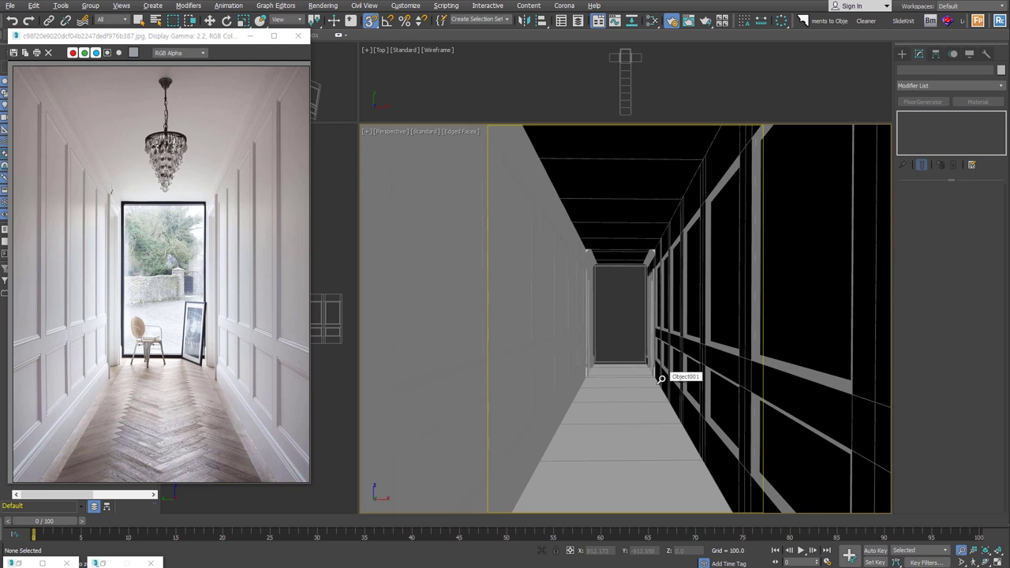
Create a physical camera from the view with a 1/seconds shutter of duration 50
key(ctrl+c)
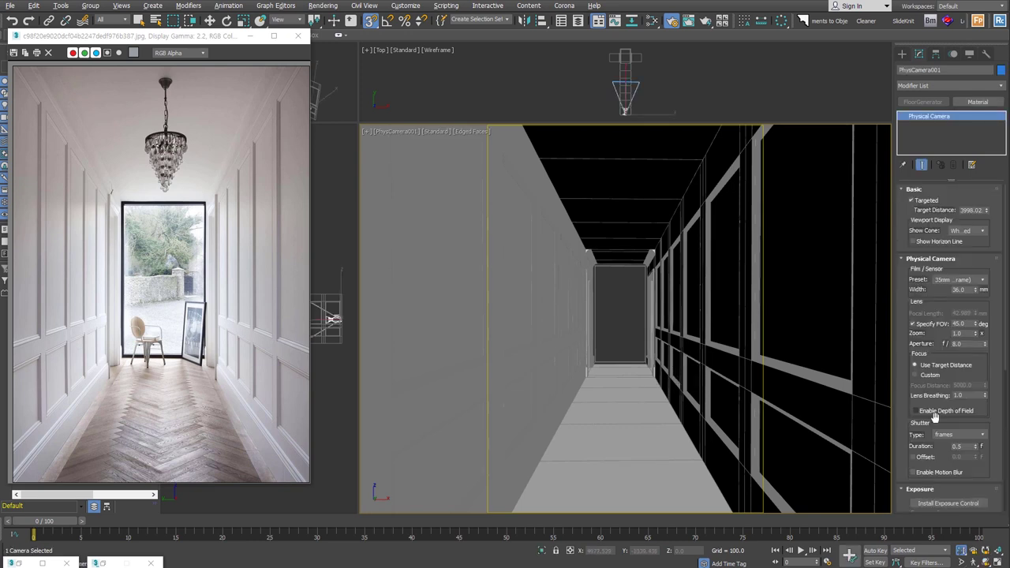
scroll(915, 428, down, 2)
click(982, 360)
click(956, 366)
double_click(959, 371)
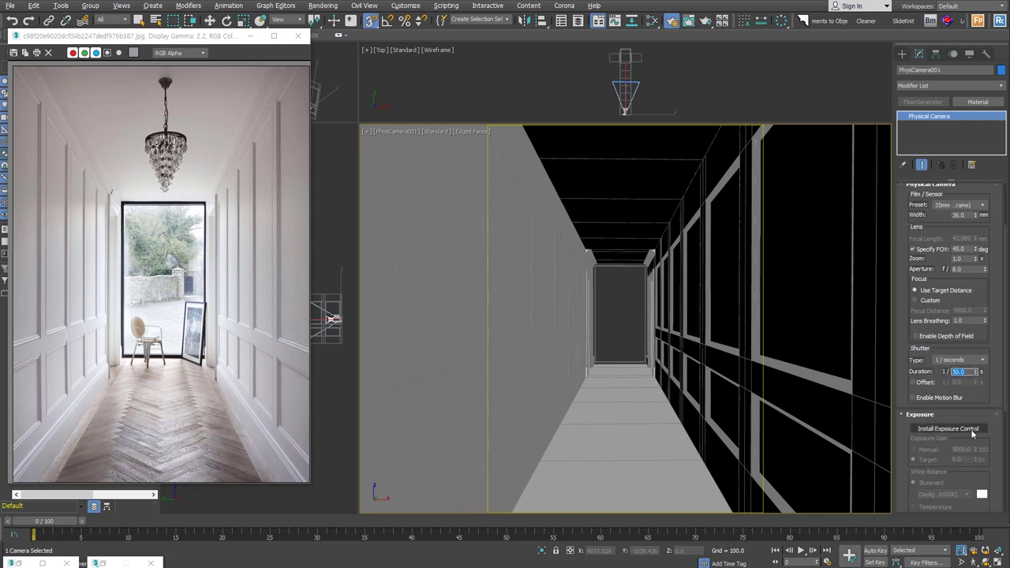
Install exposure control with manual ISO 100 exposure gain and custom white balance
scroll(985, 389, down, 2)
click(979, 354)
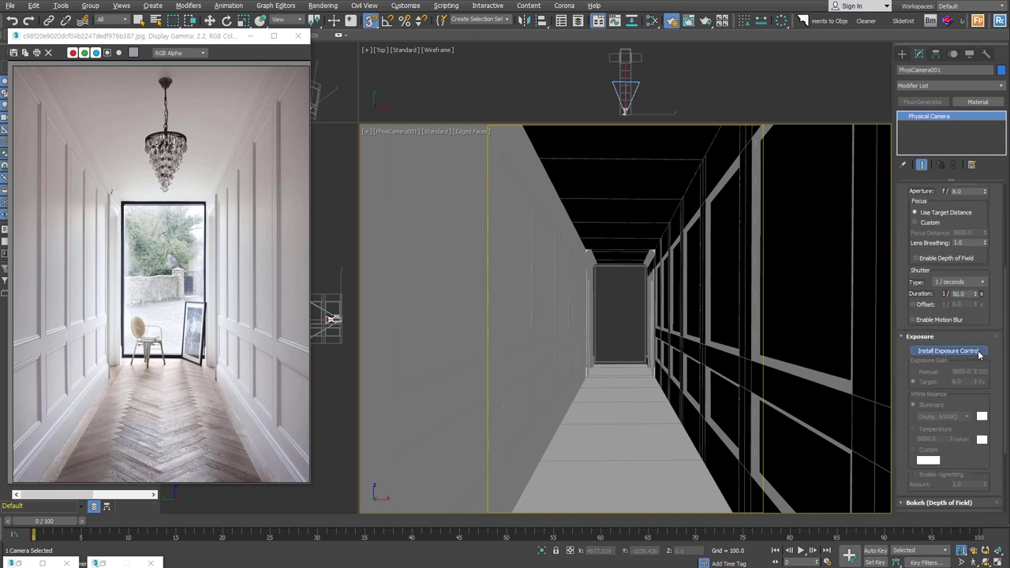
click(930, 449)
click(914, 371)
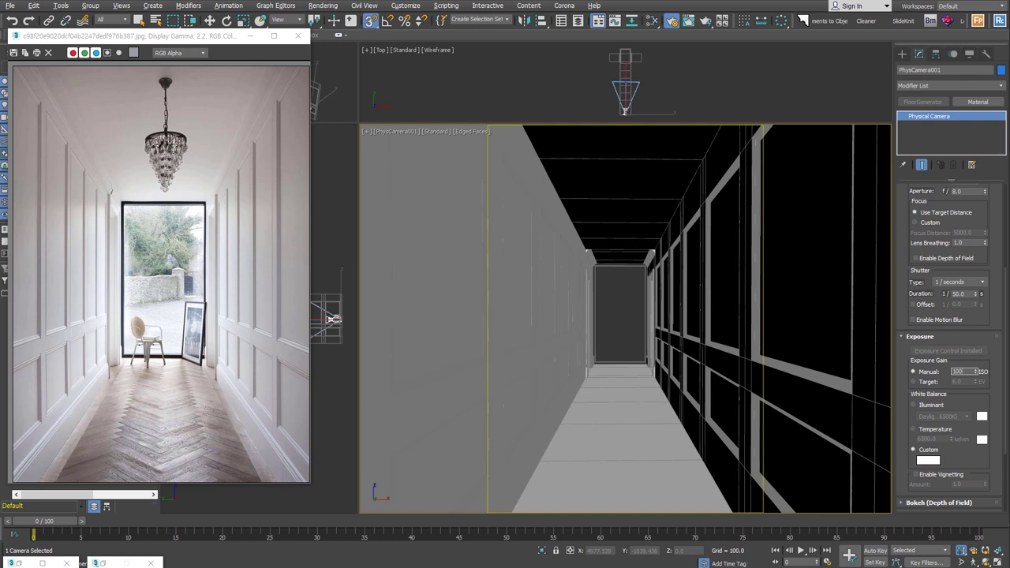
scroll(917, 426, up, 4)
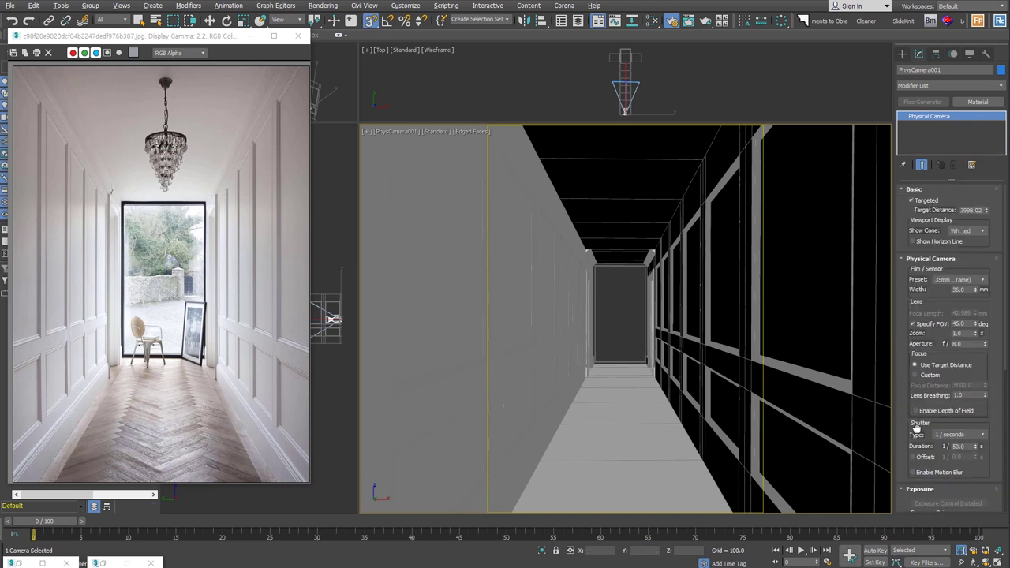
click(904, 55)
click(813, 82)
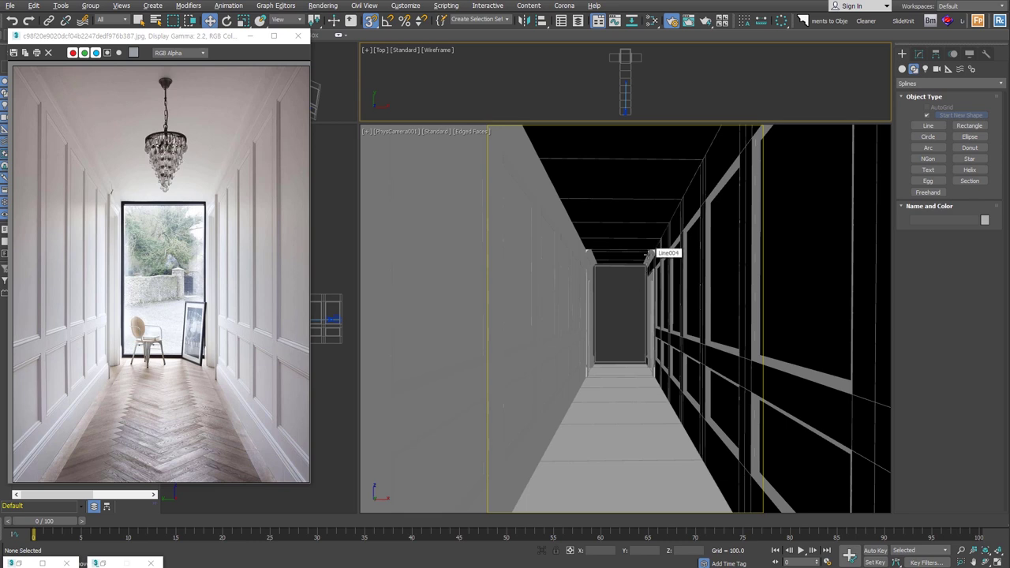
Switch to an orthographic wireframe view zoomed on the corridor wall
key(u)
alt+middle_drag(629, 326, 602, 309)
key(F3)
scroll(614, 181, up, 3)
scroll(610, 182, up, 3)
scroll(589, 183, up, 3)
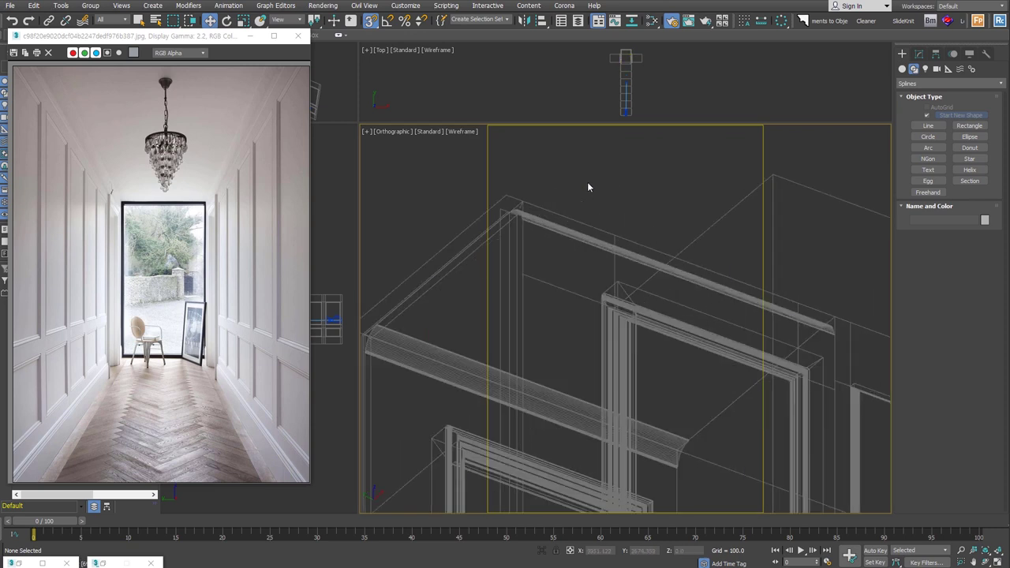
right_click(570, 229)
scroll(656, 266, down, 2)
scroll(600, 252, down, 2)
scroll(563, 239, down, 2)
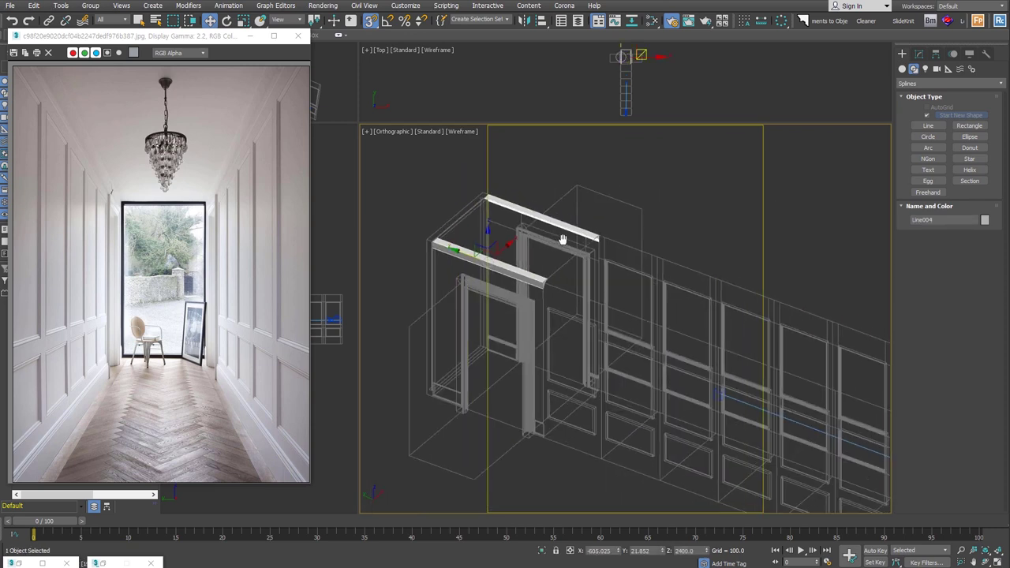
scroll(563, 239, down, 2)
Move the upper rail spline's end vertices to the wall's far end and return to Sweep
click(918, 54)
click(903, 124)
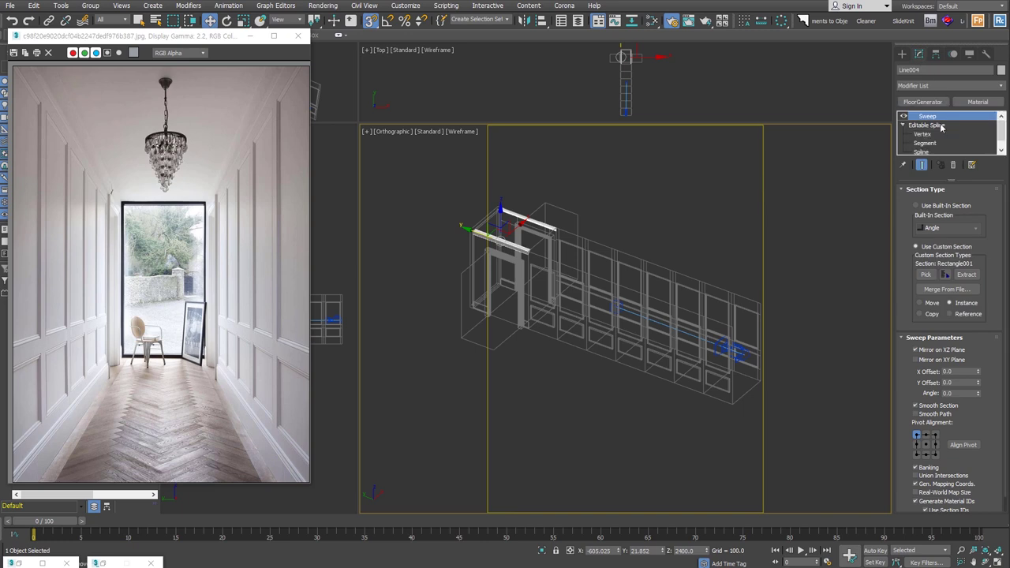
click(923, 135)
drag(588, 241, 617, 218)
mouse_move(617, 218)
alt+middle_down()
mouse_move(650, 338)
mouse_move(438, 282)
alt+middle_up()
drag(438, 281, 685, 243)
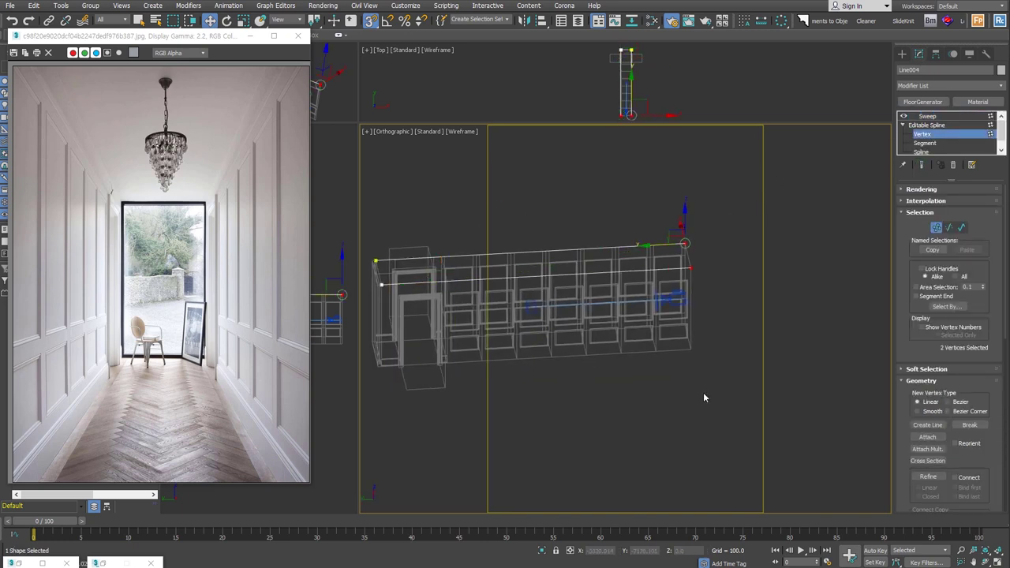
click(951, 125)
click(947, 116)
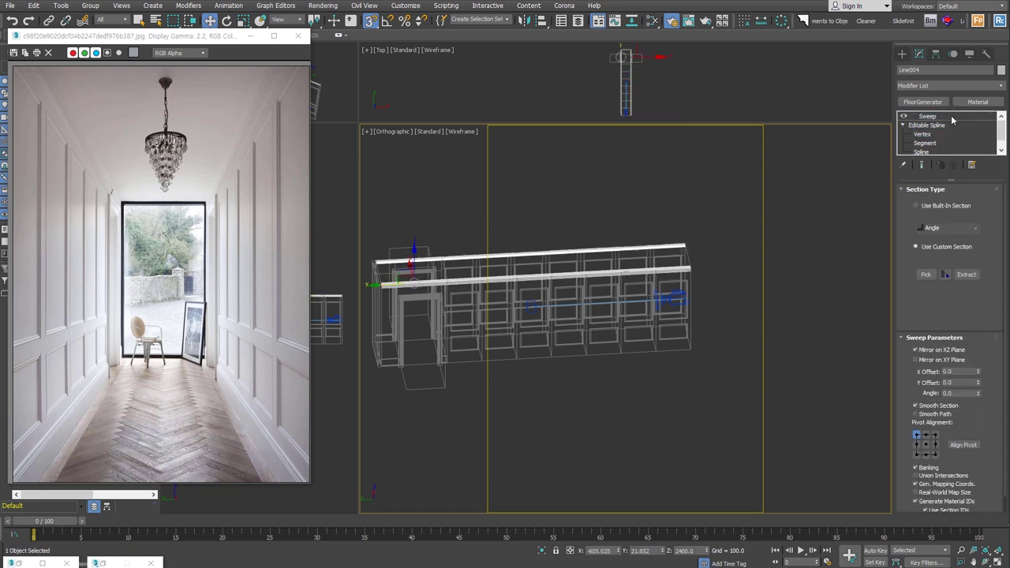
Stretch the lower rail's end vertices across to the far end of the wall
middle_drag(695, 304, 741, 264)
scroll(502, 330, up, 5)
click(468, 292)
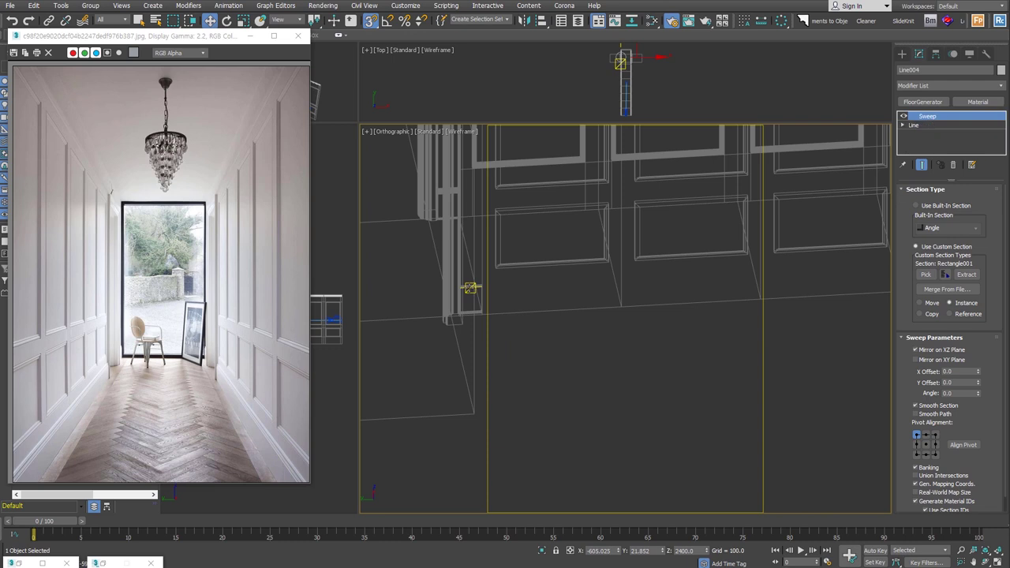
click(922, 134)
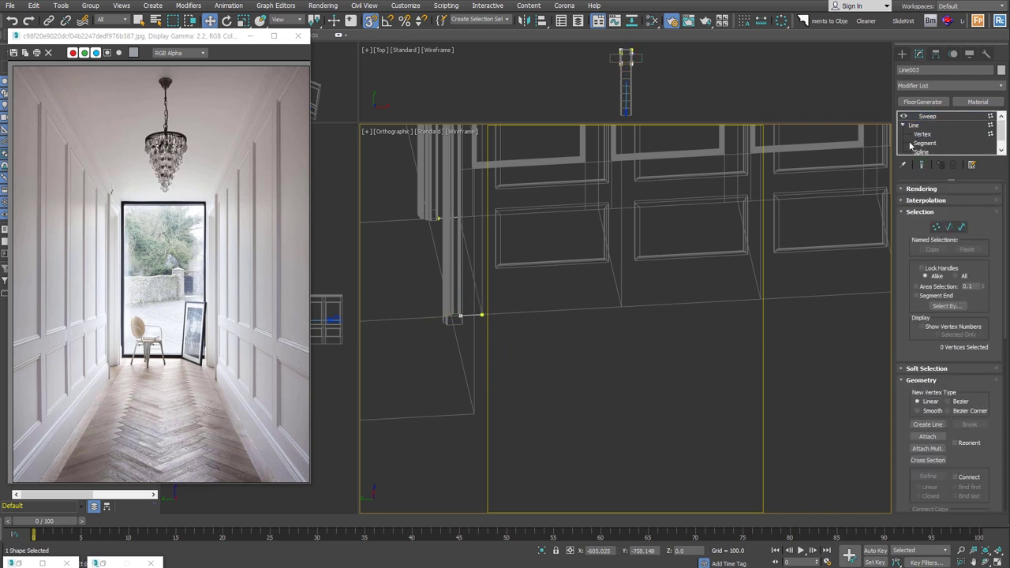
drag(466, 215, 466, 215)
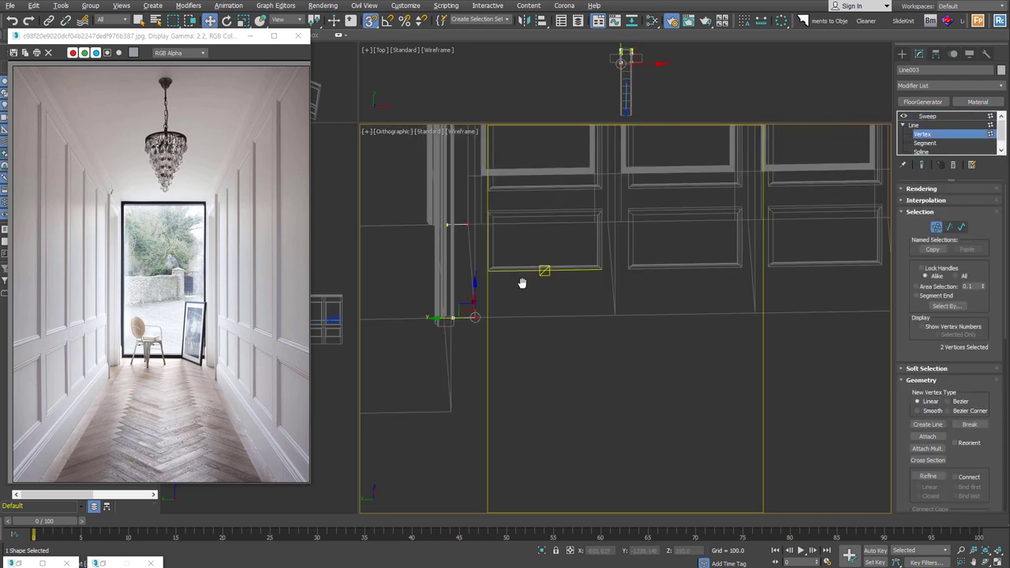
scroll(546, 271, down, 4)
mouse_move(379, 318)
mouse_down()
mouse_move(678, 303)
mouse_move(741, 312)
mouse_up()
scroll(777, 304, down, 2)
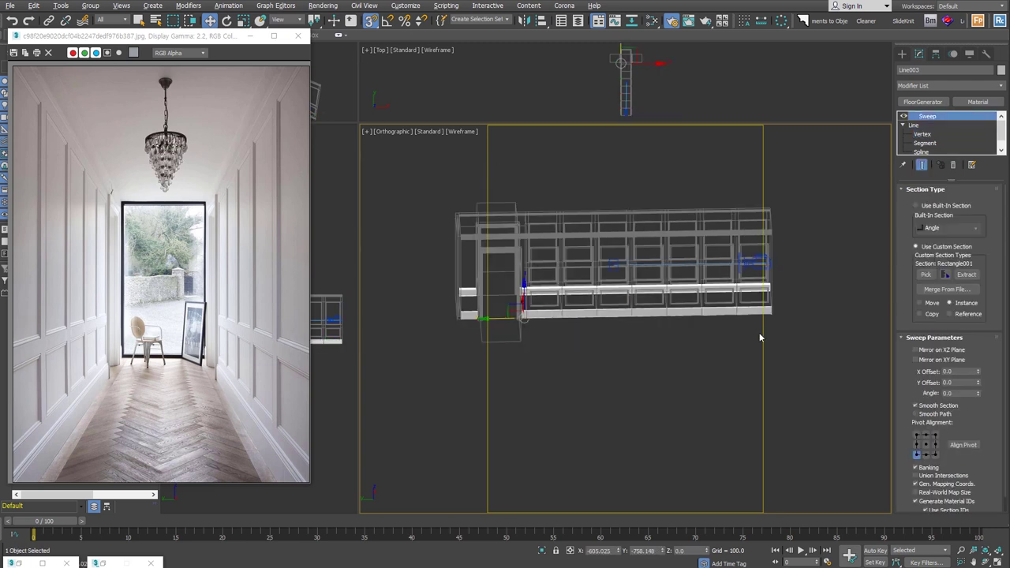
Orbit to inspect the extended rails and select the upper rail
alt+middle_drag(758, 338, 734, 326)
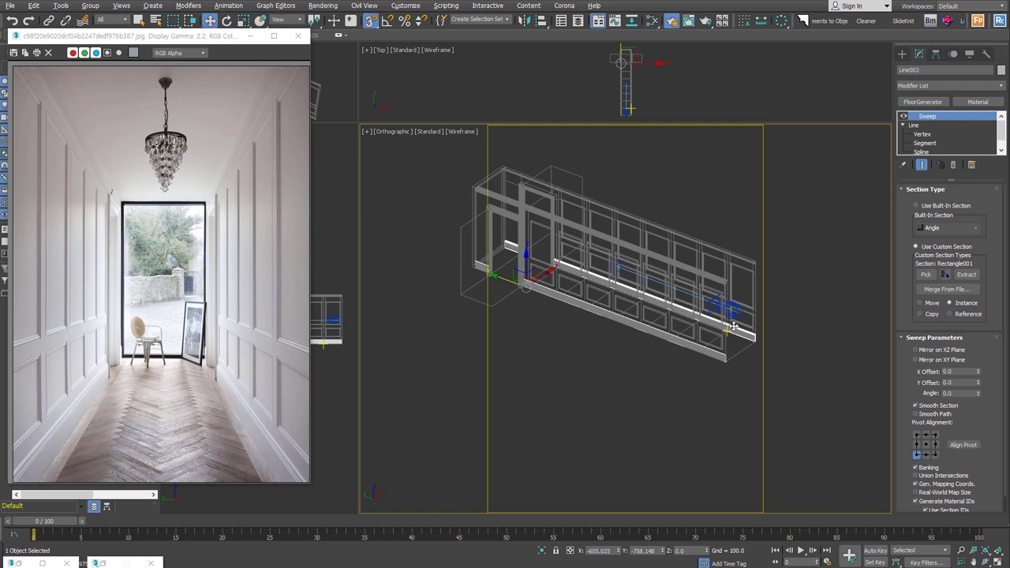
alt+middle_drag(832, 253, 800, 299)
click(714, 304)
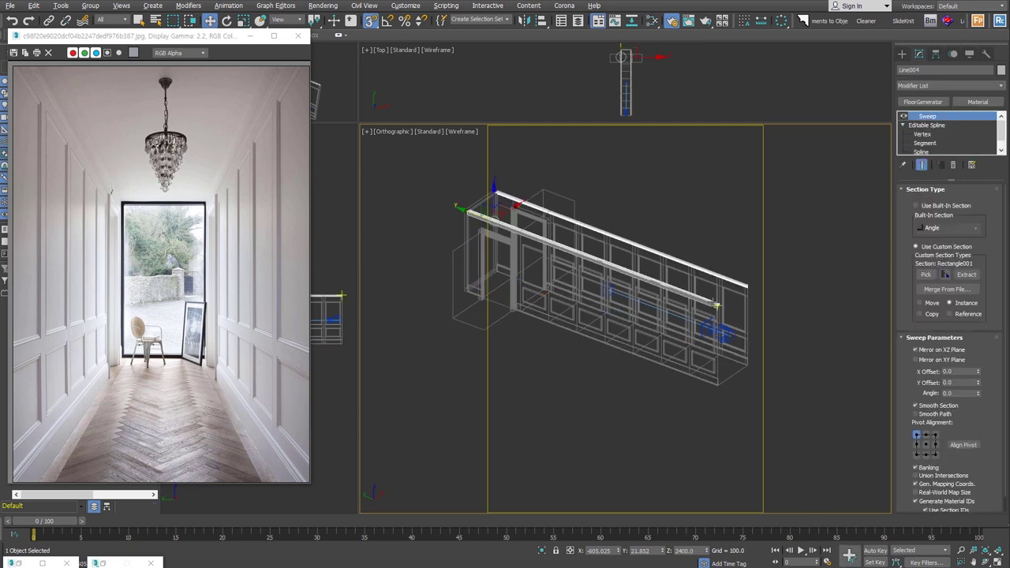
mouse_move(713, 303)
alt+middle_down()
mouse_move(651, 356)
mouse_move(529, 314)
mouse_move(564, 289)
mouse_move(630, 333)
alt+middle_up()
key(Delete)
click(902, 53)
click(914, 69)
Draw a VRayLight plane over the window opening in the Back view
key(b)
scroll(647, 266, up, 2)
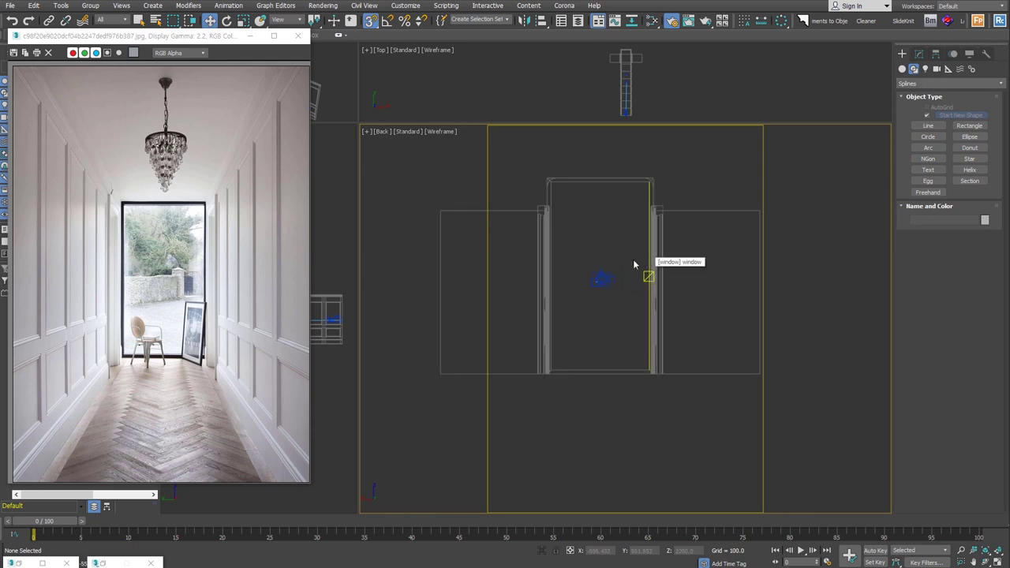
click(925, 69)
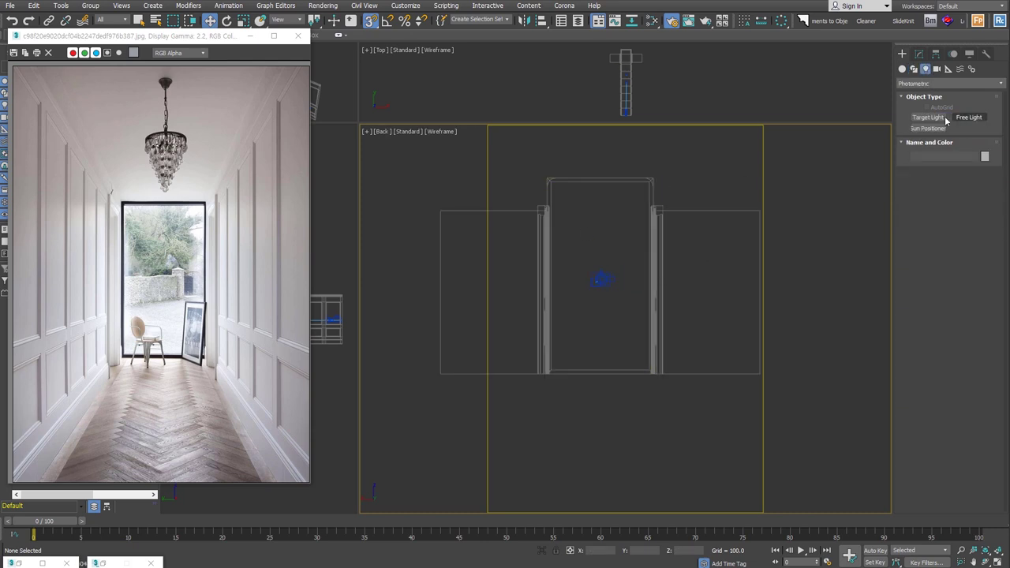
click(947, 83)
click(921, 133)
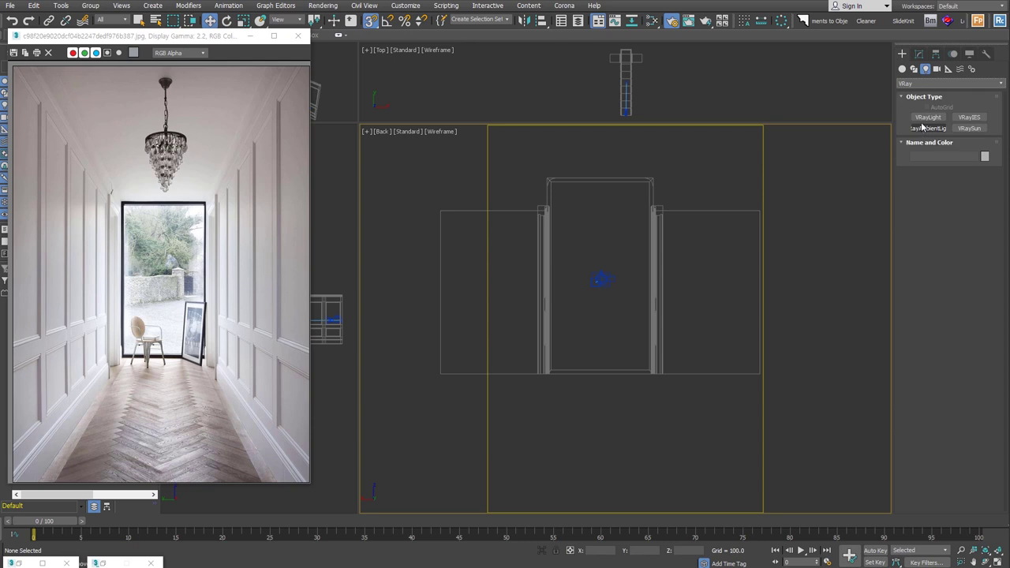
click(928, 117)
drag(547, 180, 652, 374)
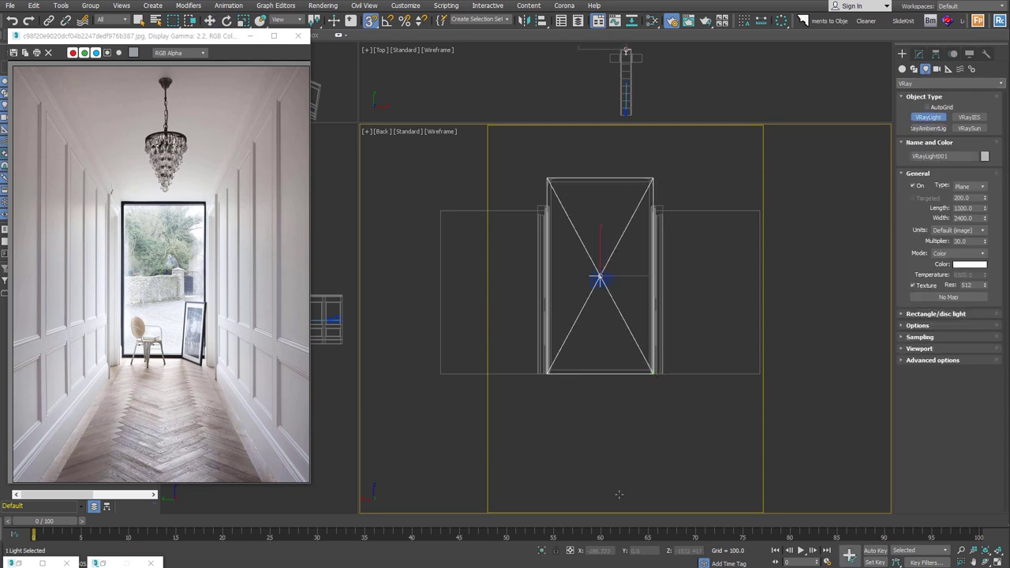
scroll(652, 374, down, 3)
mouse_move(652, 374)
alt+middle_down()
mouse_move(615, 341)
mouse_move(584, 373)
alt+middle_up()
scroll(584, 373, up, 3)
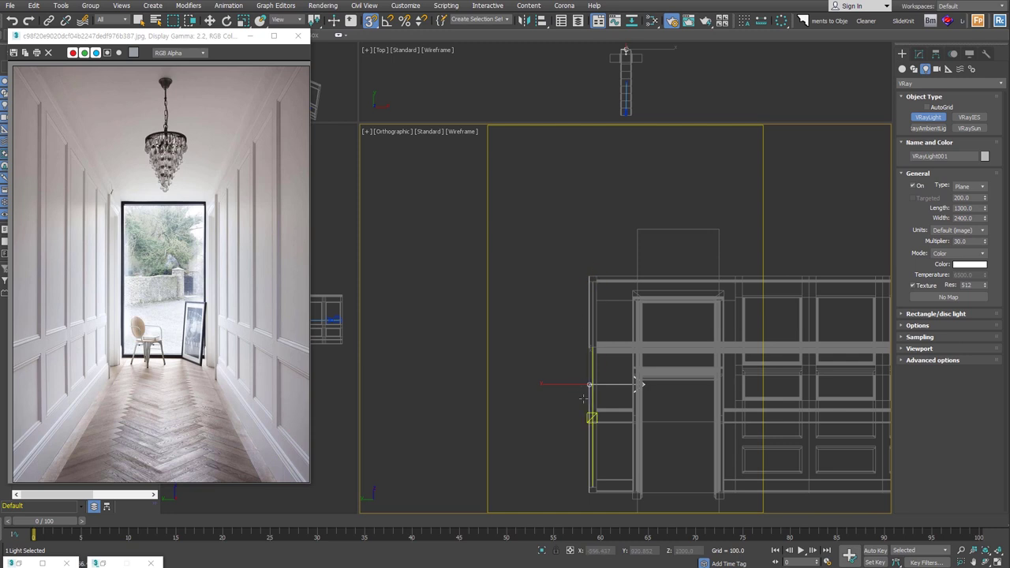
scroll(584, 394, down, 3)
alt+middle_drag(584, 395, 776, 344)
right_click(776, 344)
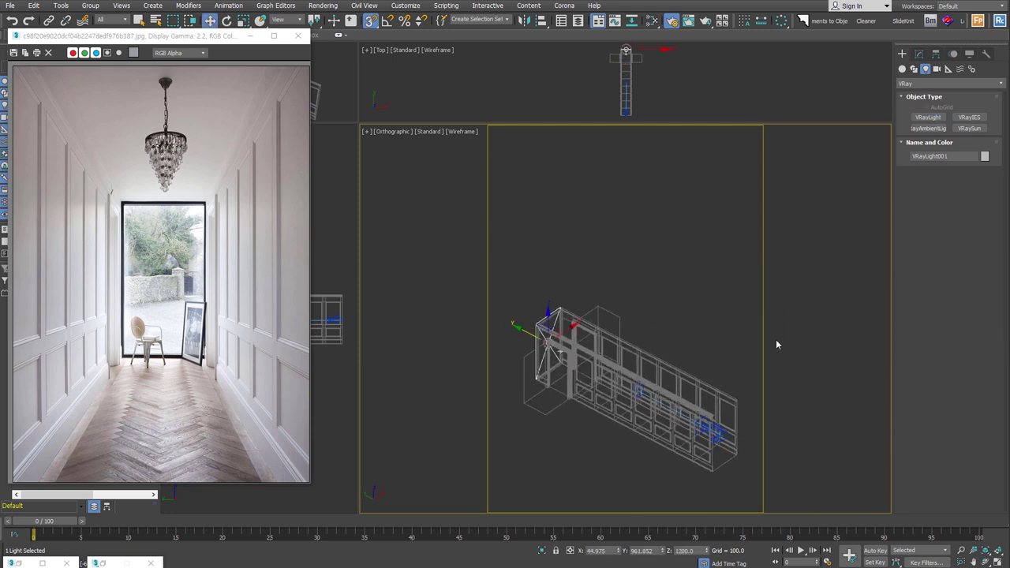
Enable Skylight portal in the VRayLight's options
click(919, 54)
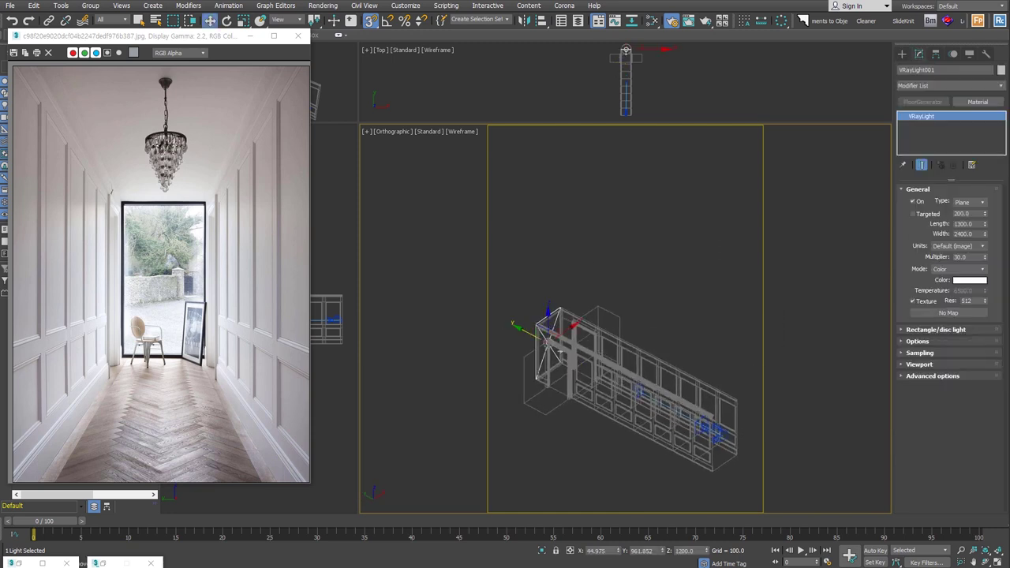
click(917, 341)
click(939, 406)
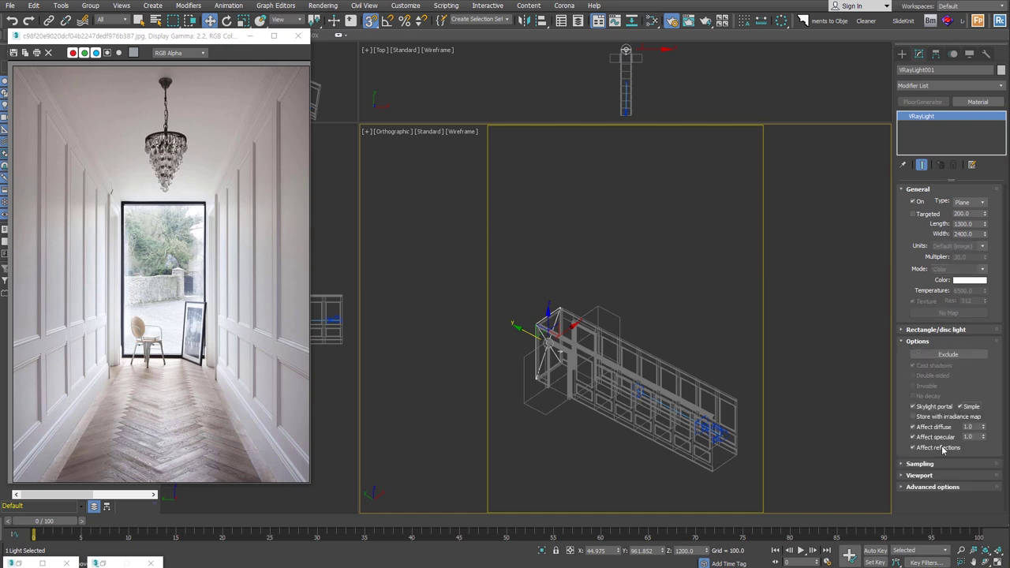
click(902, 53)
scroll(685, 342, down, 3)
scroll(685, 342, down, 2)
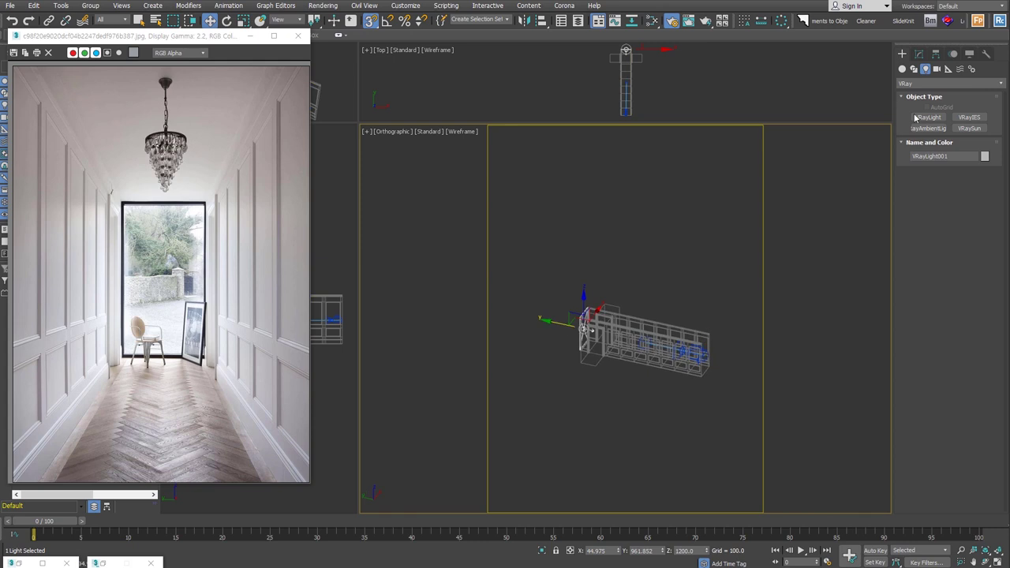
Place a VRaySun high above aimed at the wall in Left view, accepting the VRay sky environment
click(969, 128)
drag(629, 350, 578, 350)
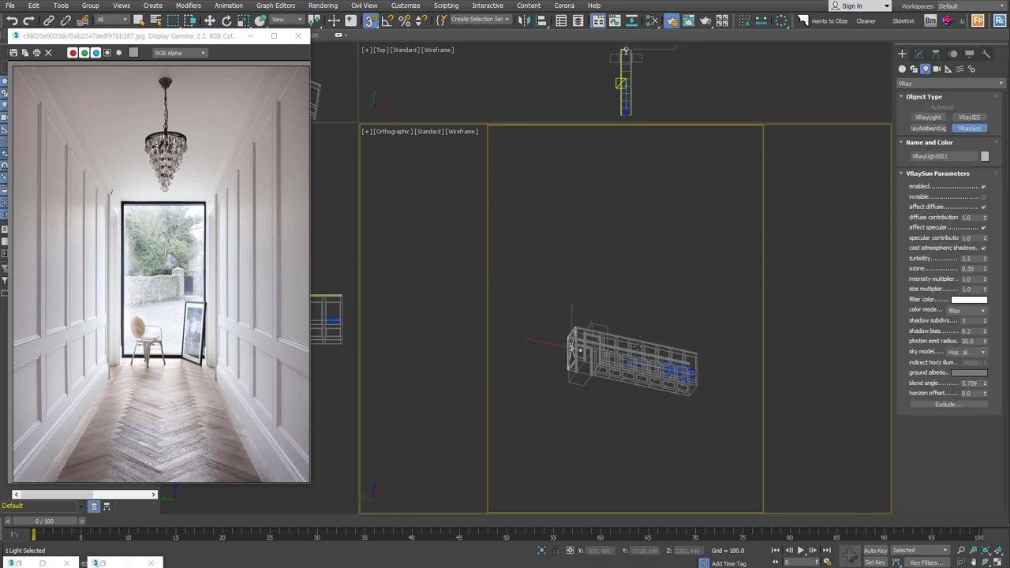
key(l)
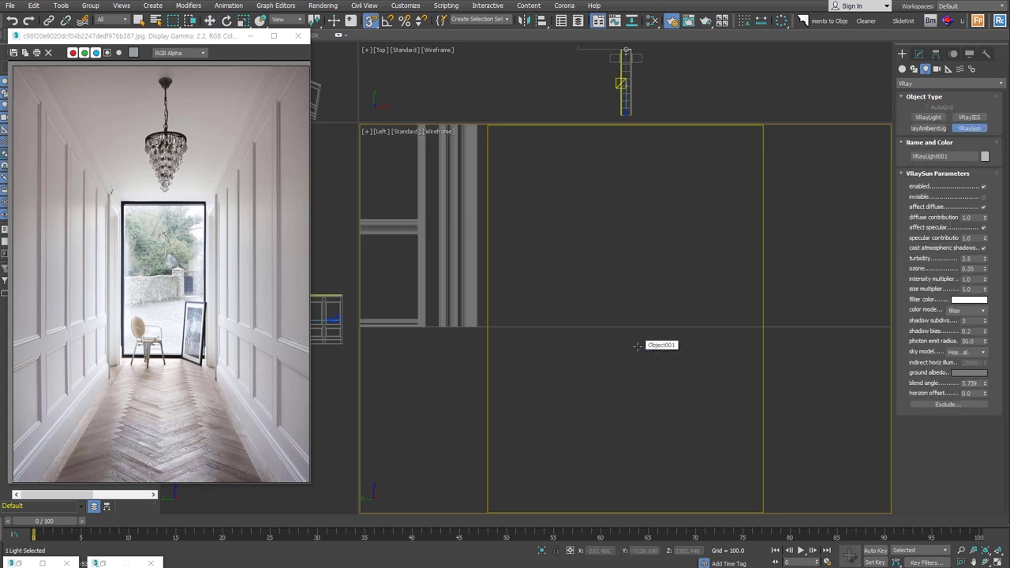
middle_drag(685, 338, 612, 361)
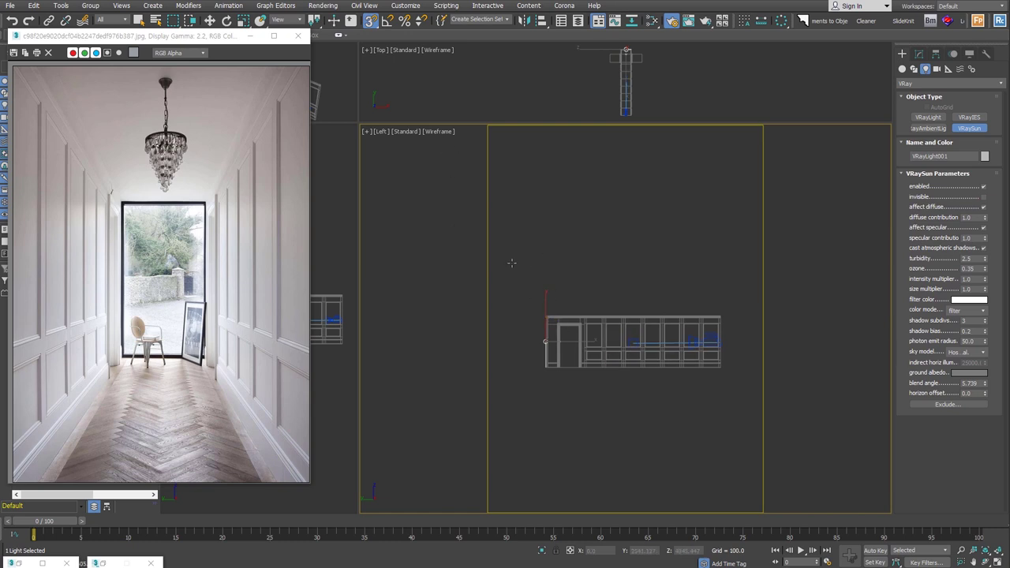
middle_drag(508, 261, 507, 286)
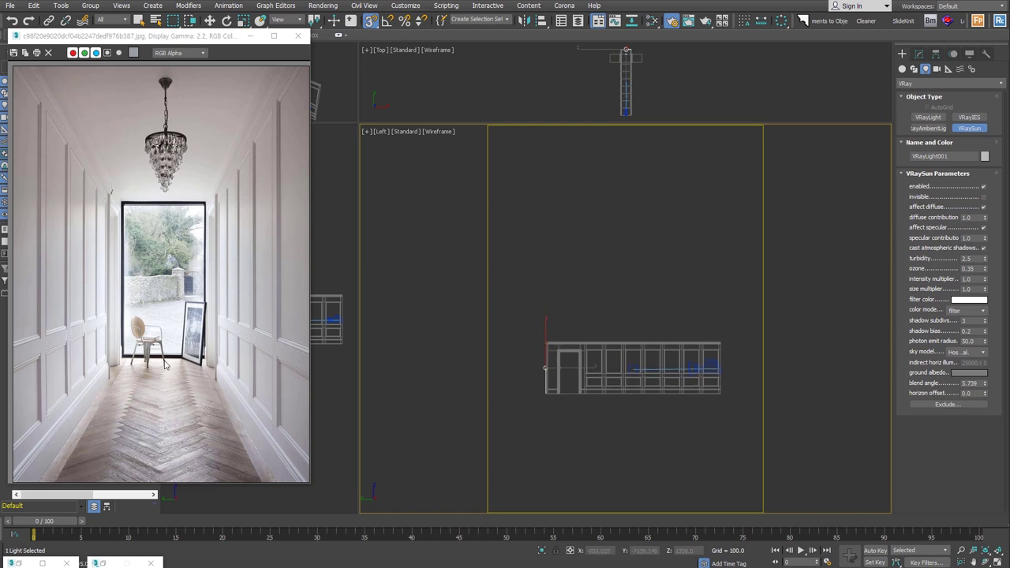
drag(472, 140, 548, 393)
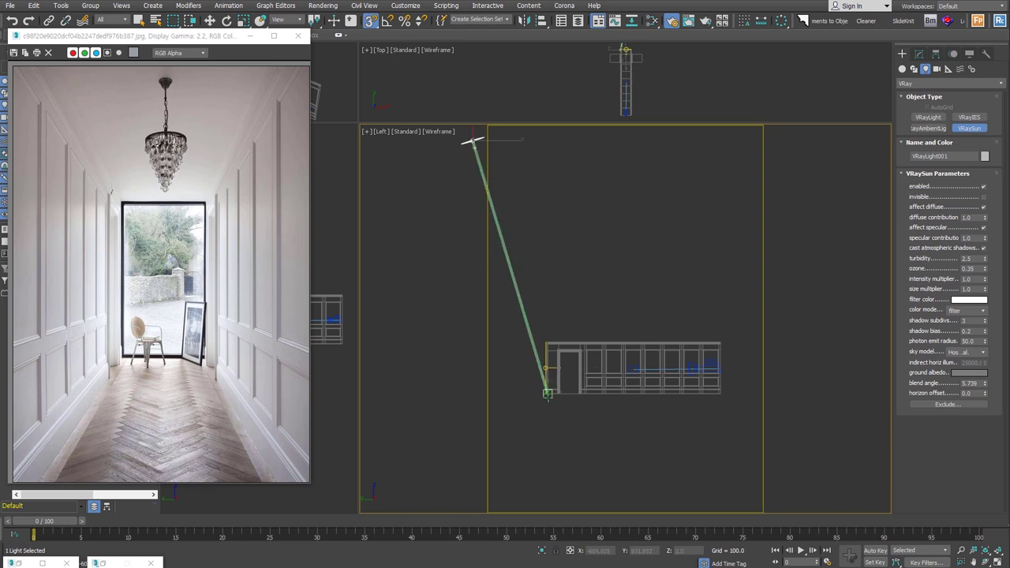
click(541, 319)
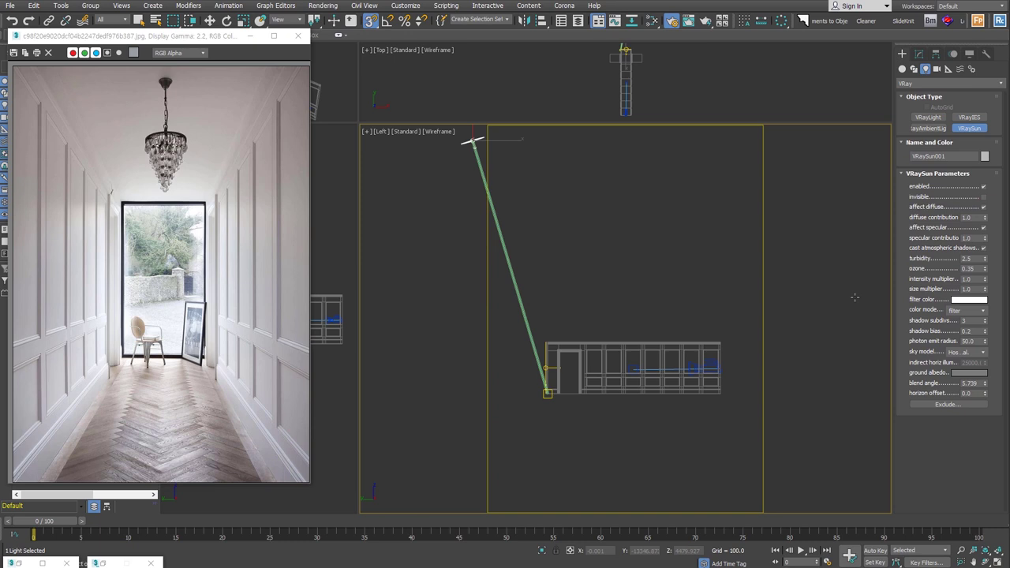
Reset ozone to 0, set the size multiplier to 5.0, and finish the sun
right_click(985, 271)
key(Tab)
key(Return)
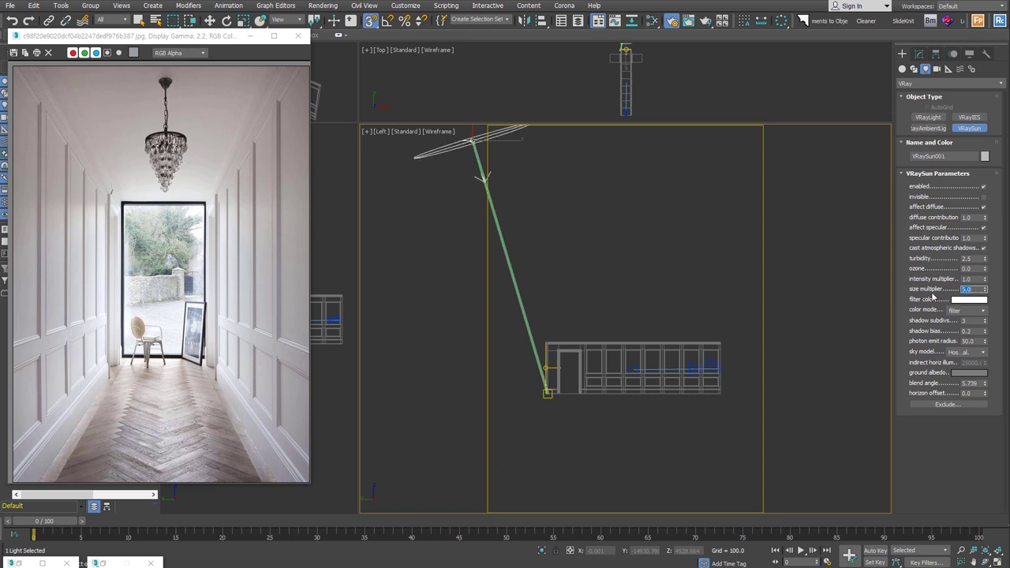
key(Tab)
right_click(716, 315)
mouse_move(689, 310)
alt+middle_down()
mouse_move(767, 376)
mouse_move(770, 403)
mouse_move(597, 305)
mouse_move(719, 316)
mouse_move(655, 358)
mouse_move(655, 252)
alt+middle_up()
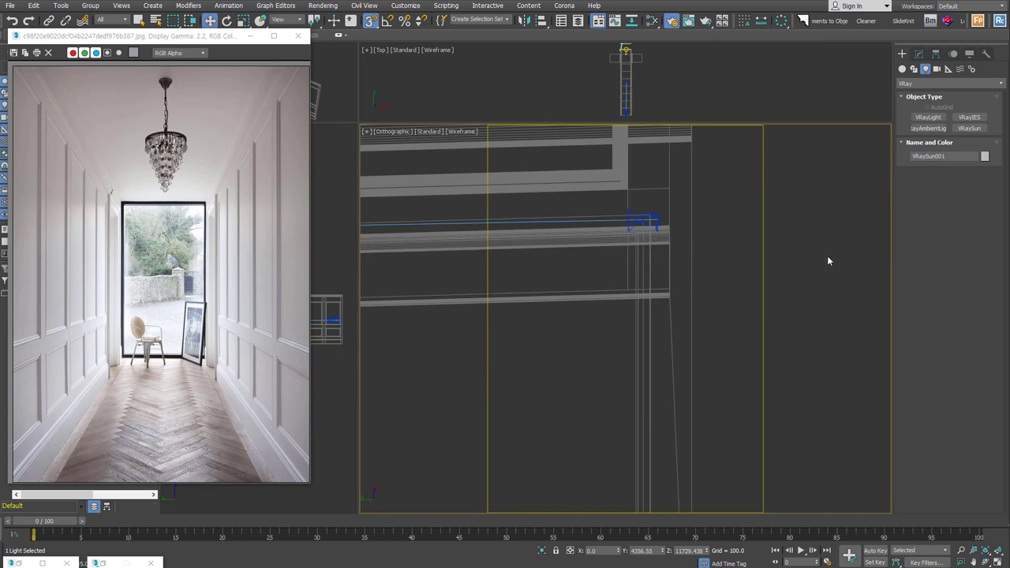
View through PhysCamera001, start a production render, then cancel it and close the frame buffer
click(731, 302)
alt+middle_drag(732, 302, 675, 362)
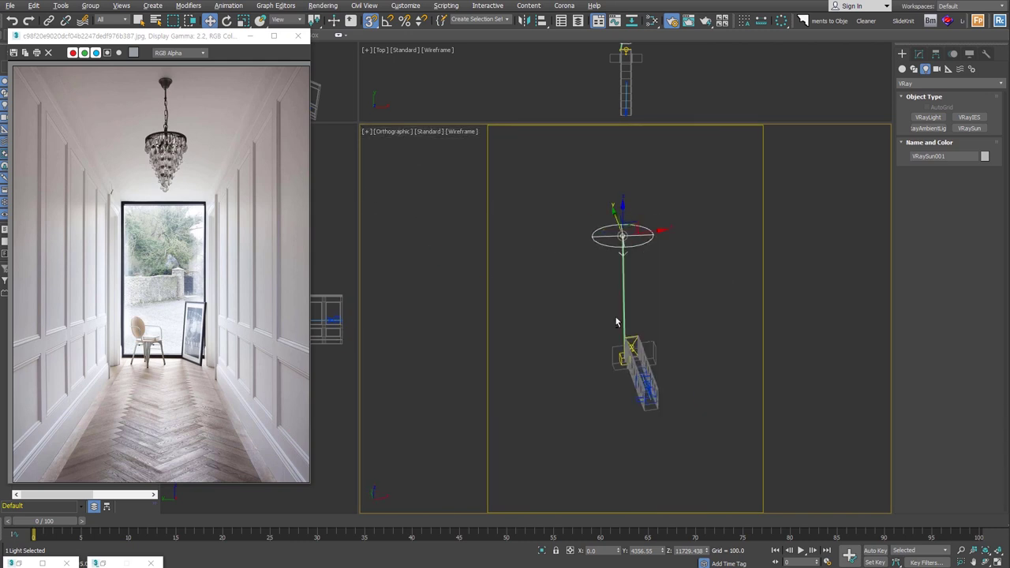
key(c)
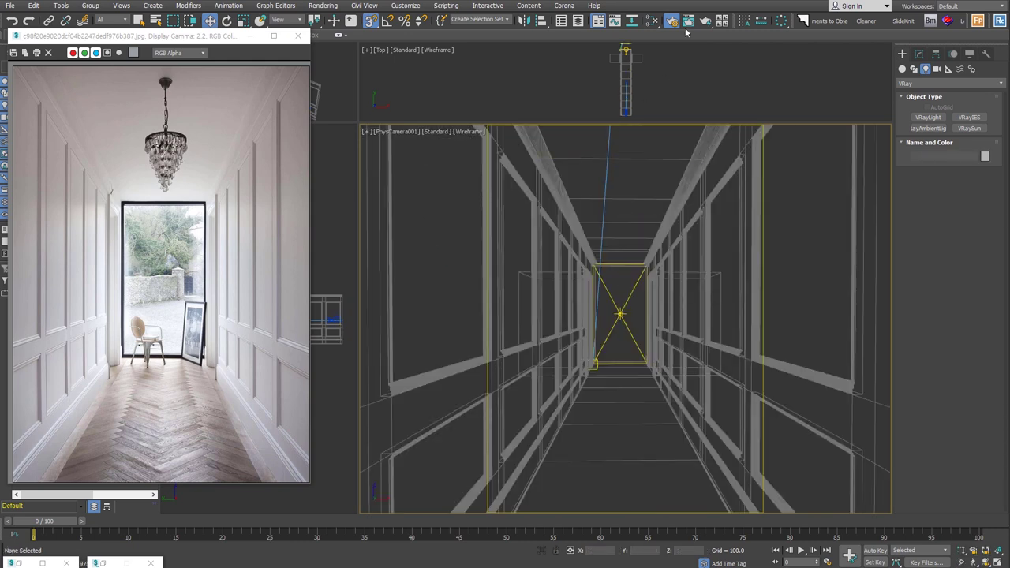
click(706, 22)
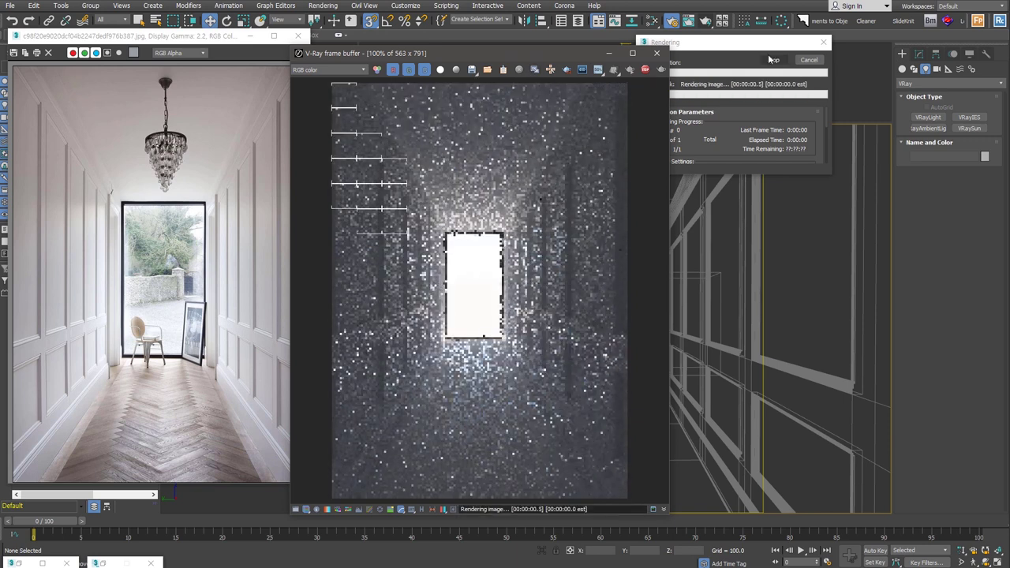
click(806, 69)
click(808, 63)
click(654, 52)
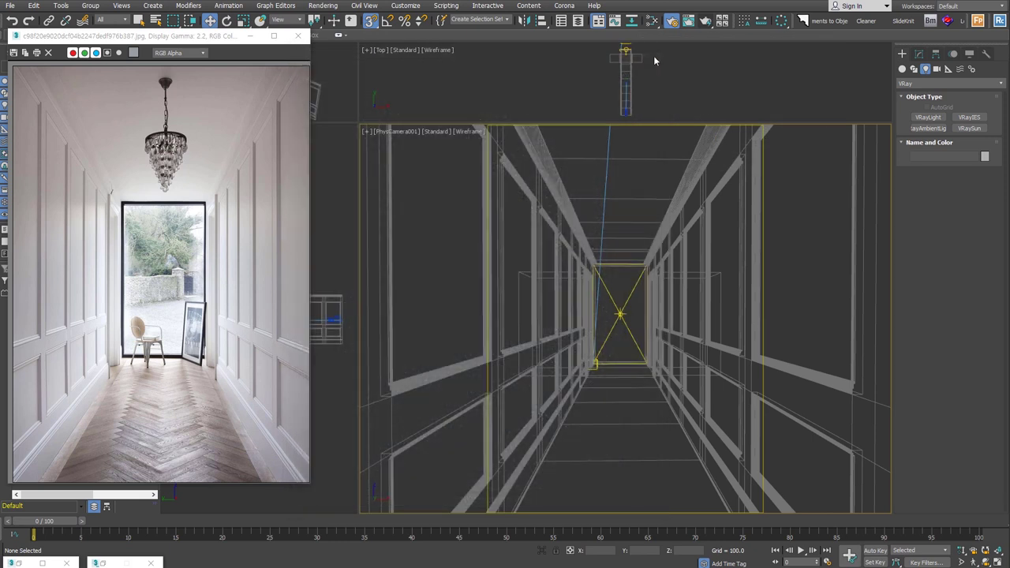
Detach the floor strip along the panelled wall's base into its own object
click(611, 423)
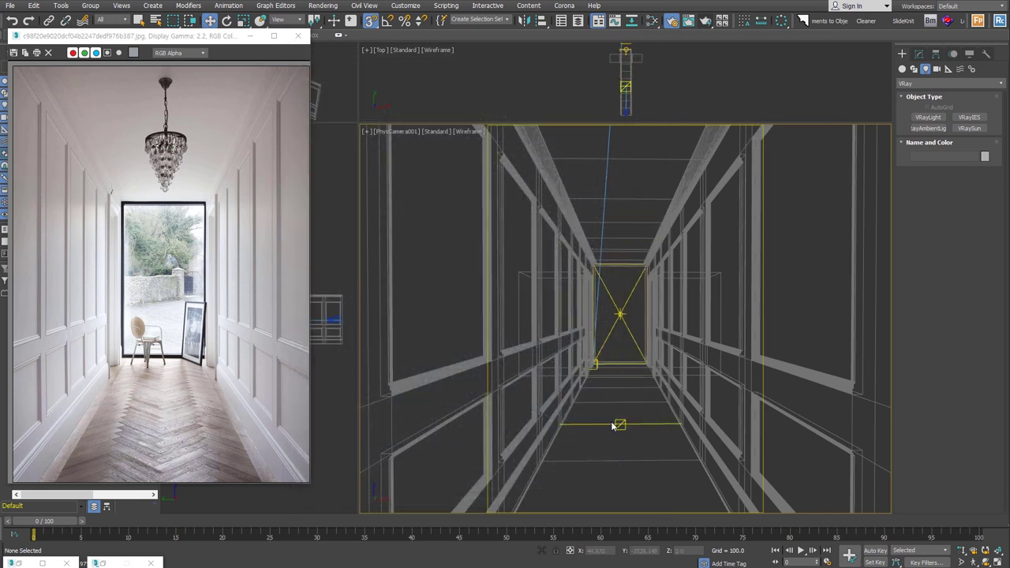
drag(610, 424, 610, 378)
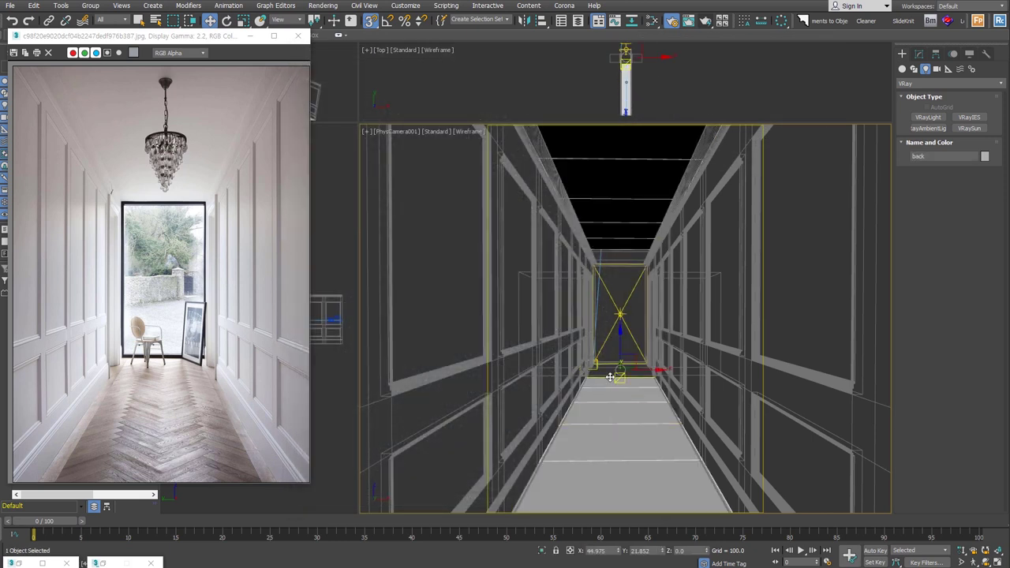
mouse_move(610, 375)
alt+middle_down()
mouse_move(675, 385)
mouse_move(665, 385)
alt+middle_up()
click(962, 204)
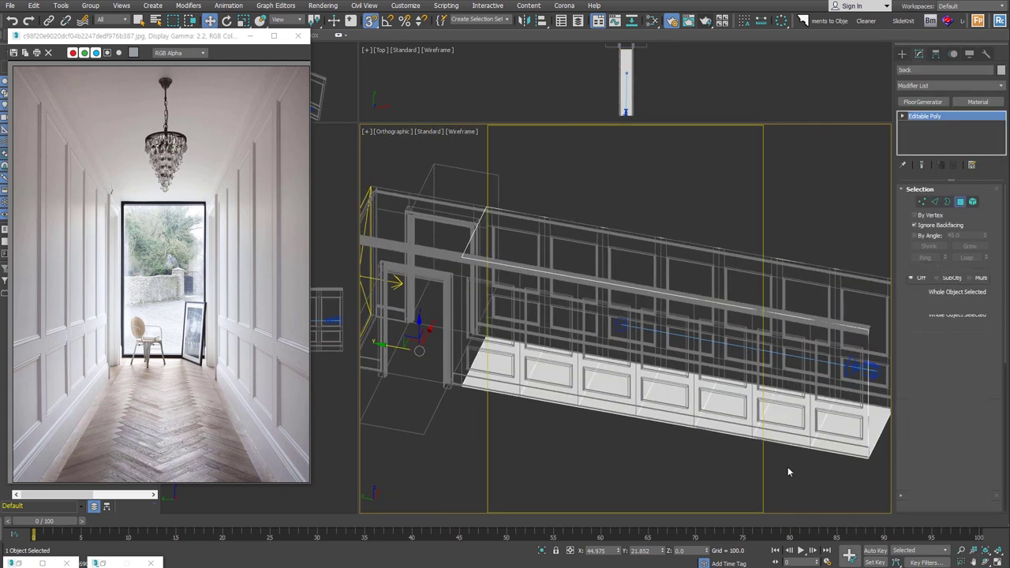
drag(506, 360, 658, 416)
mouse_move(657, 416)
alt+middle_down()
mouse_move(763, 379)
mouse_move(672, 388)
alt+middle_up()
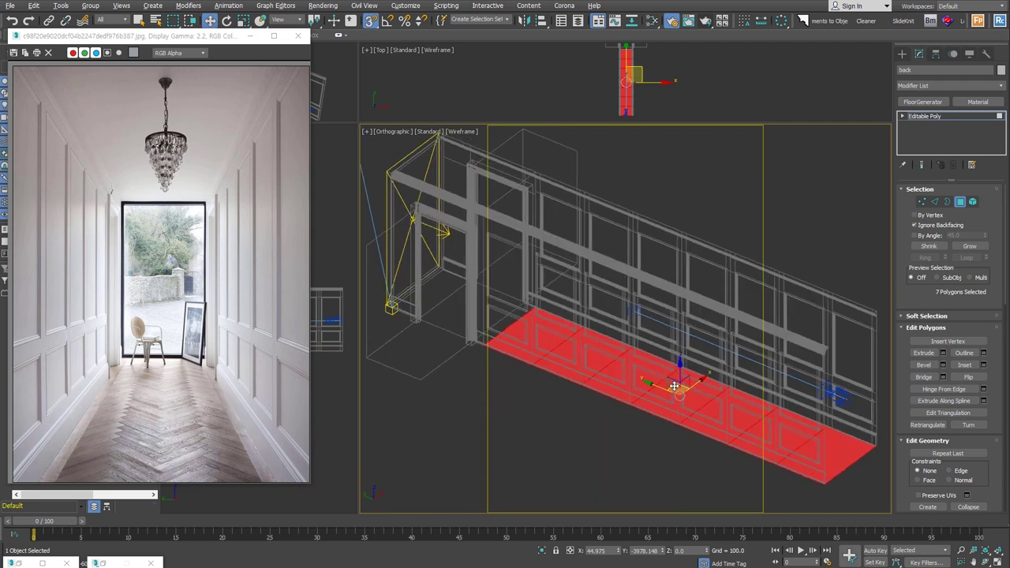
right_click(672, 386)
click(544, 289)
key(6)
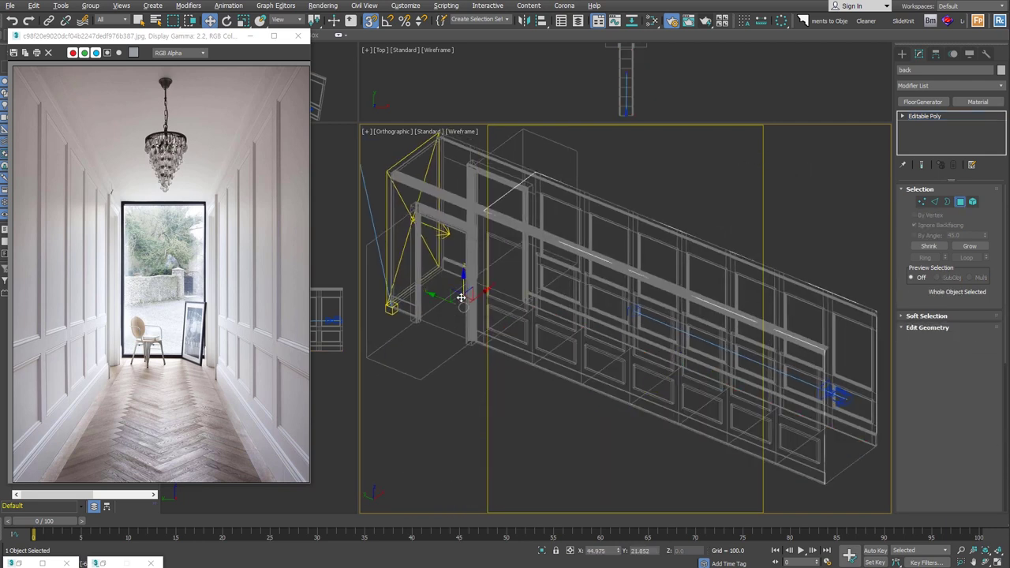
Detach Plane001's floor faces as Object003 and select it with the long floor strip
click(454, 296)
key(4)
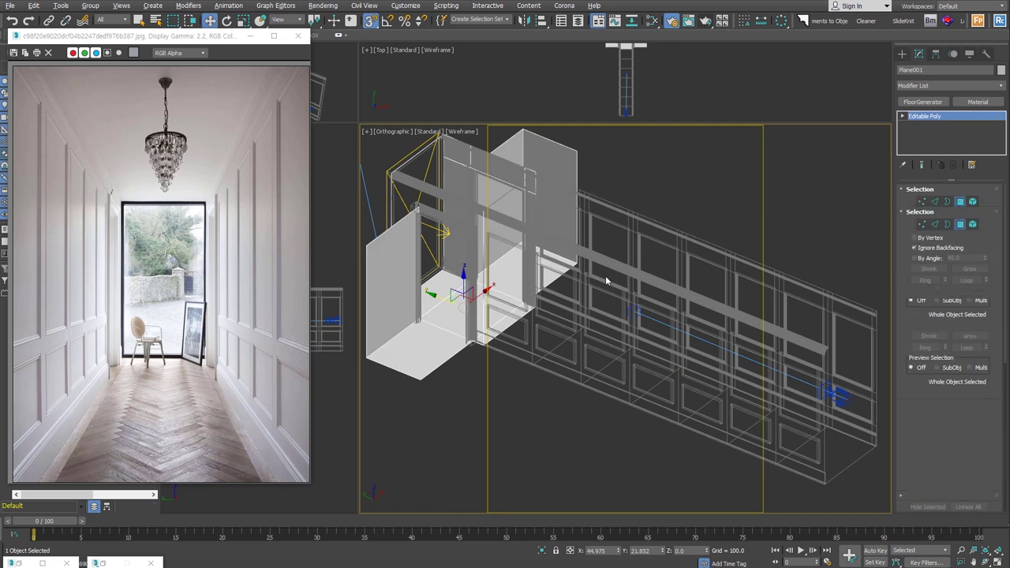
click(506, 323)
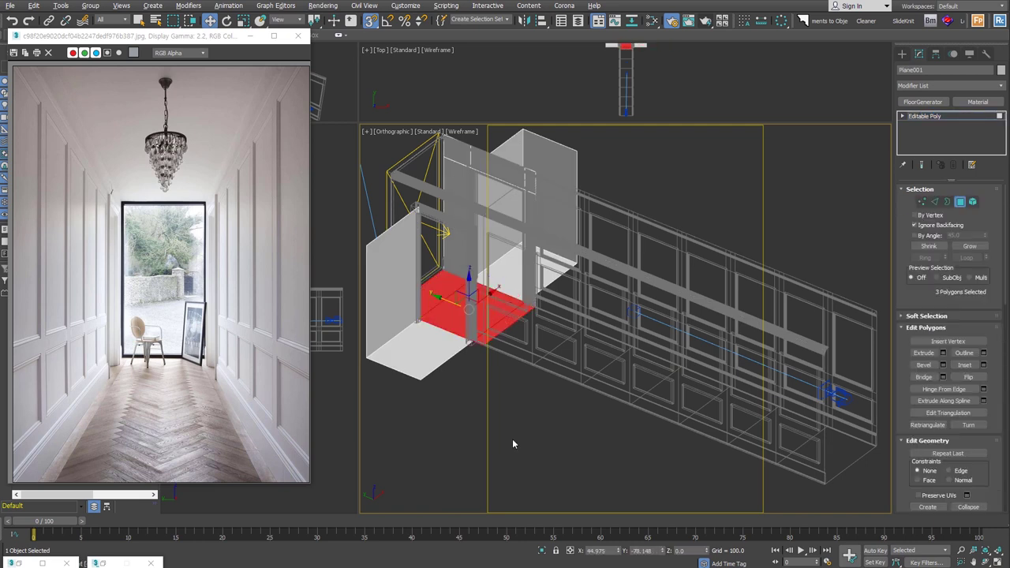
key(alt+d)
key(Return)
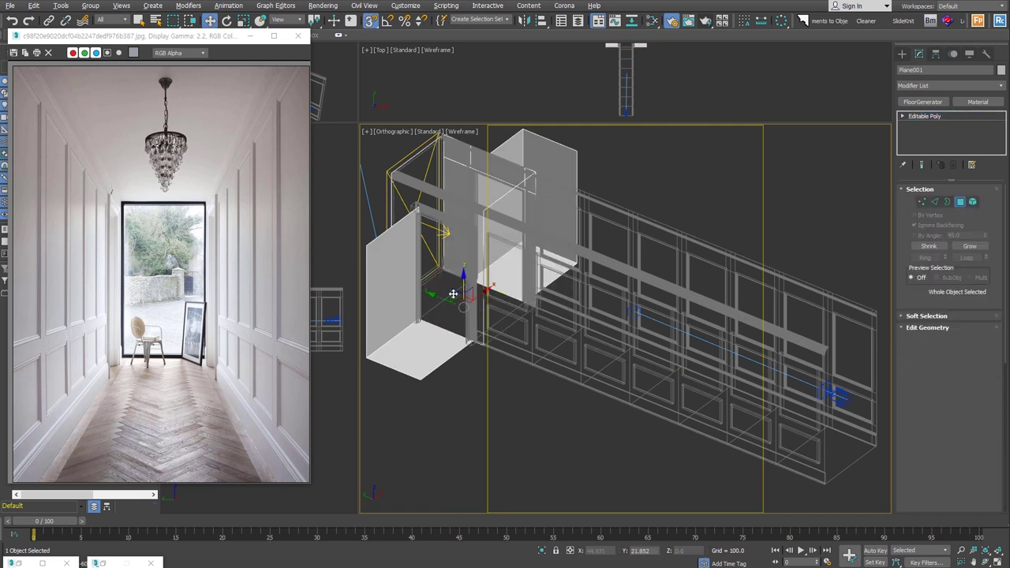
click(457, 297)
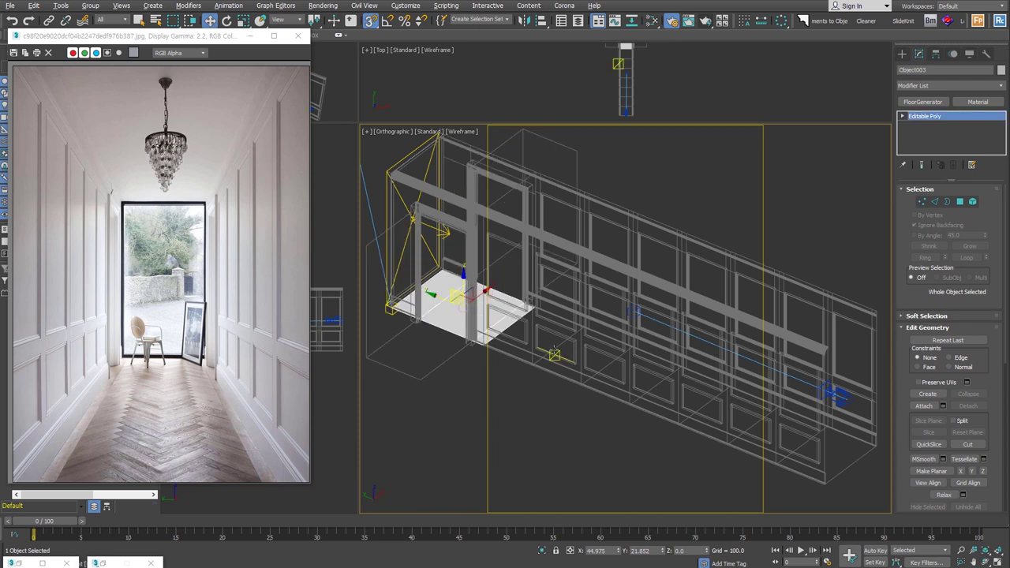
ctrl+click(532, 399)
right_click(558, 348)
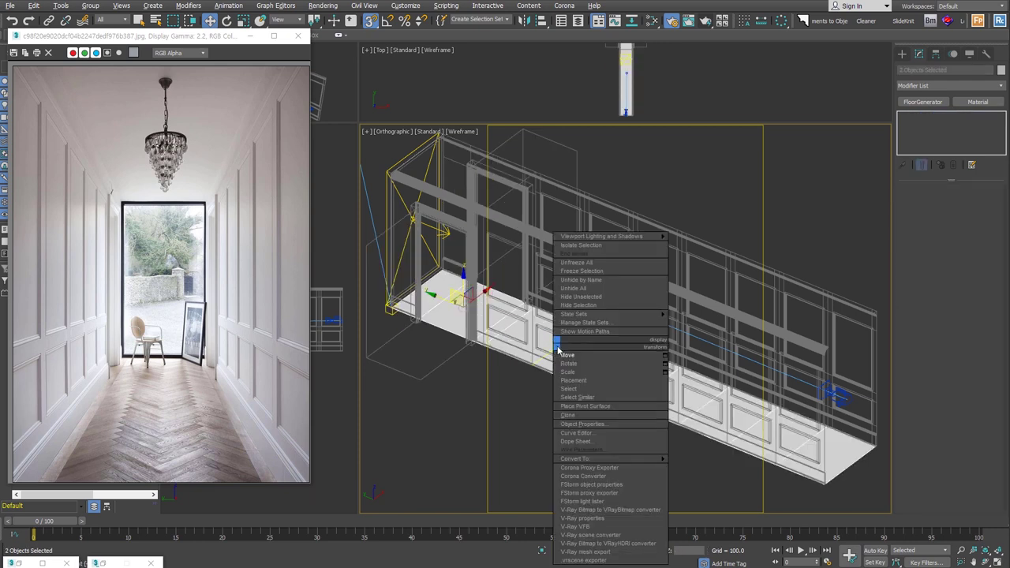
Isolate the two floor pieces and select the long floor piece
click(604, 246)
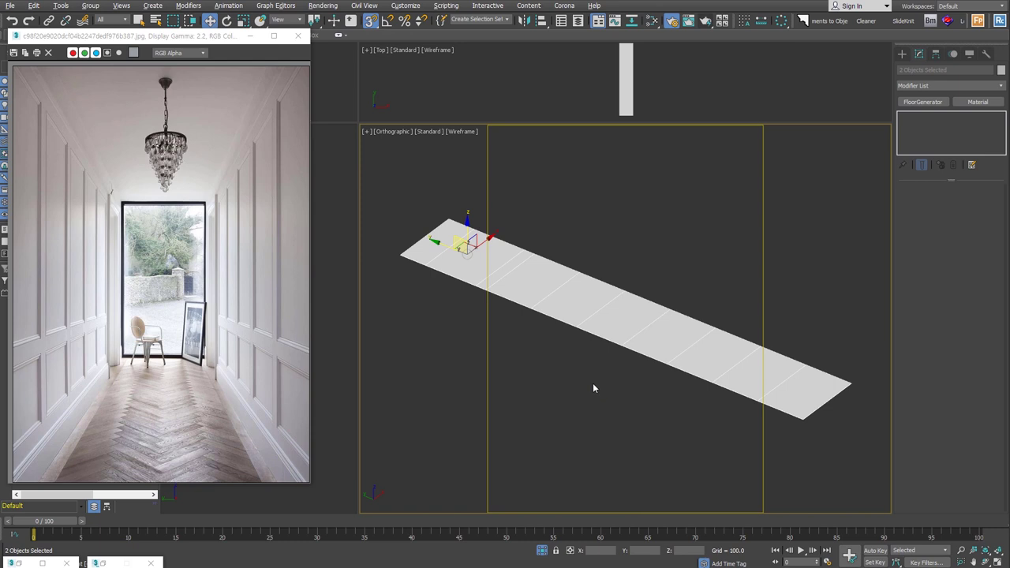
scroll(593, 383, up, 3)
scroll(594, 381, down, 3)
scroll(595, 381, down, 3)
click(541, 349)
mouse_move(540, 349)
alt+middle_down()
mouse_move(586, 352)
mouse_move(563, 350)
alt+middle_up()
click(571, 356)
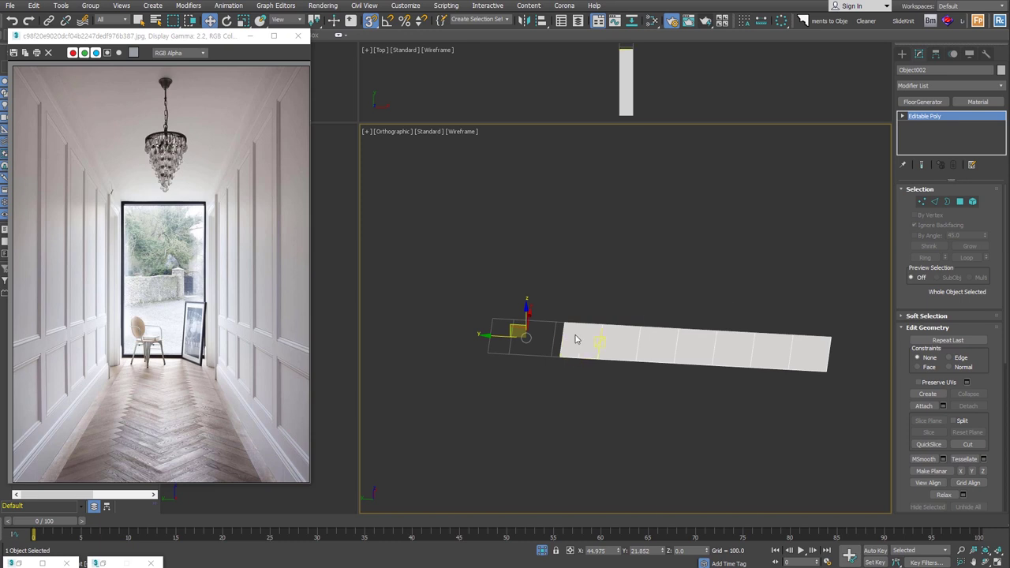
Remove the floor's middle cross edges, leaving a single long slab
click(934, 203)
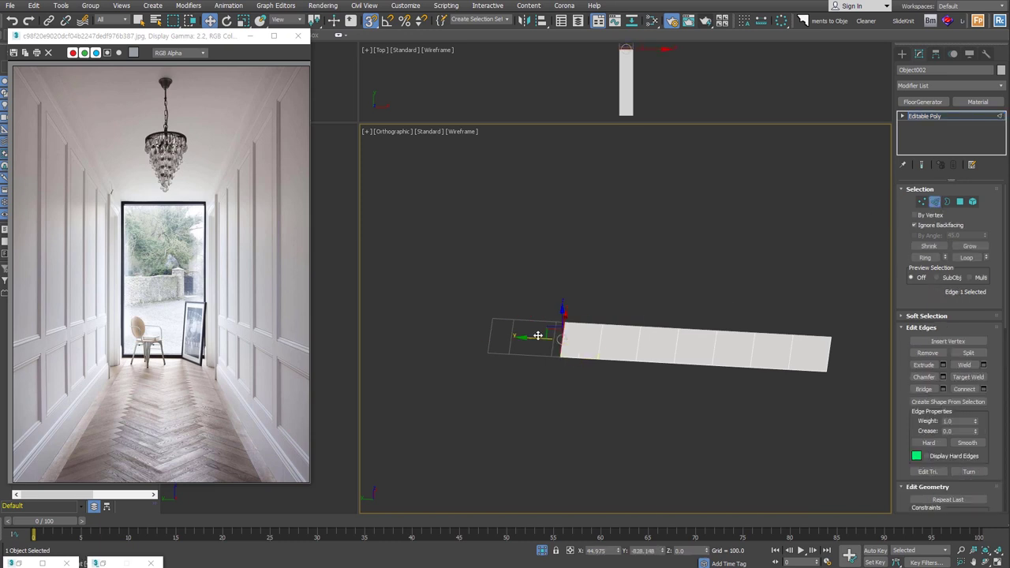
click(515, 323)
click(487, 317)
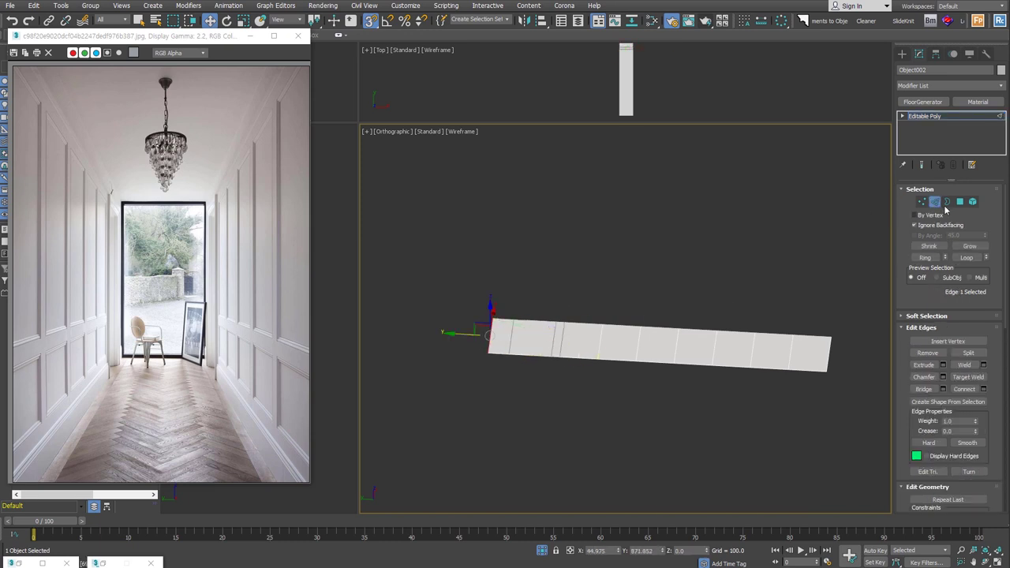
click(581, 350)
click(928, 353)
click(935, 203)
click(723, 277)
drag(431, 286, 595, 390)
click(595, 391)
Chamfer the slab's two long edges by 130 from the Top view to outline border strips
click(798, 370)
alt+middle_drag(734, 393, 689, 384)
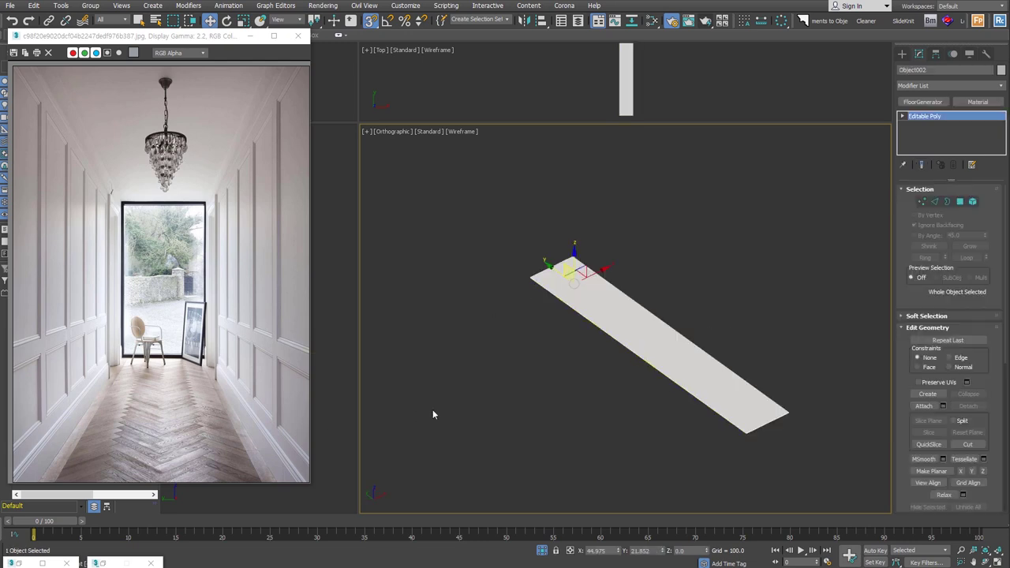
click(936, 202)
key(t)
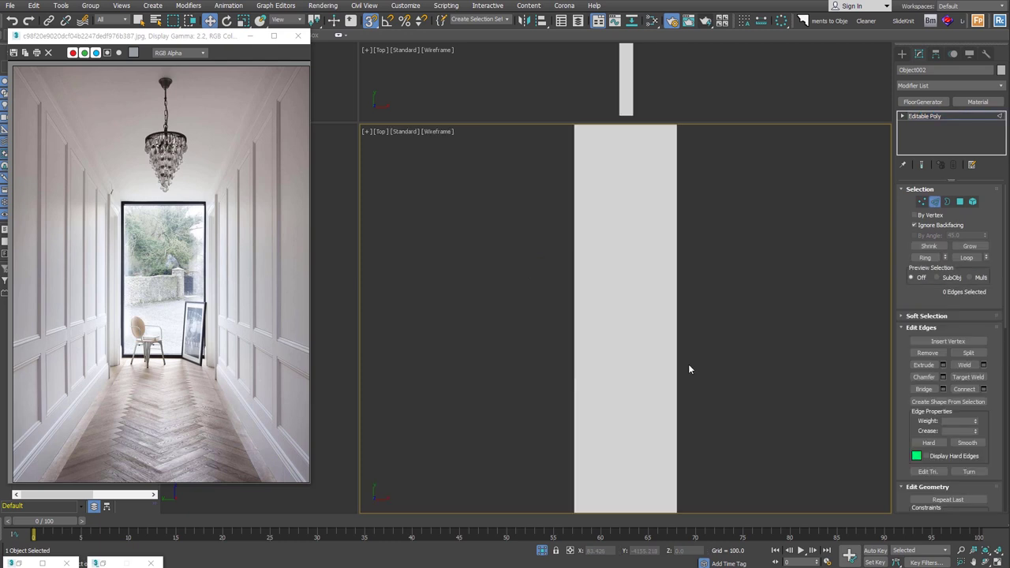
click(594, 323)
right_click(594, 326)
click(498, 382)
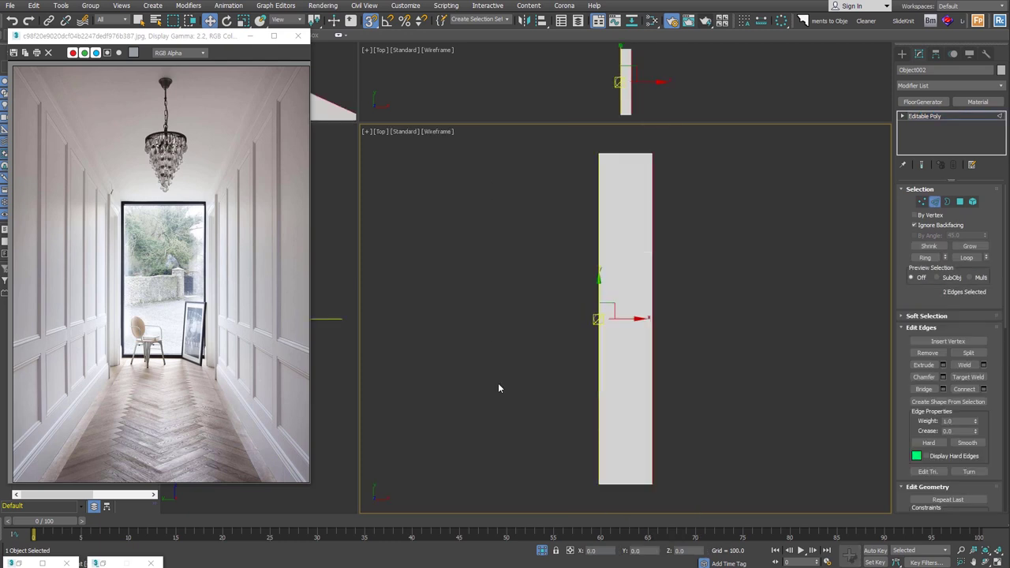
double_click(646, 339)
text(130)
key(Return)
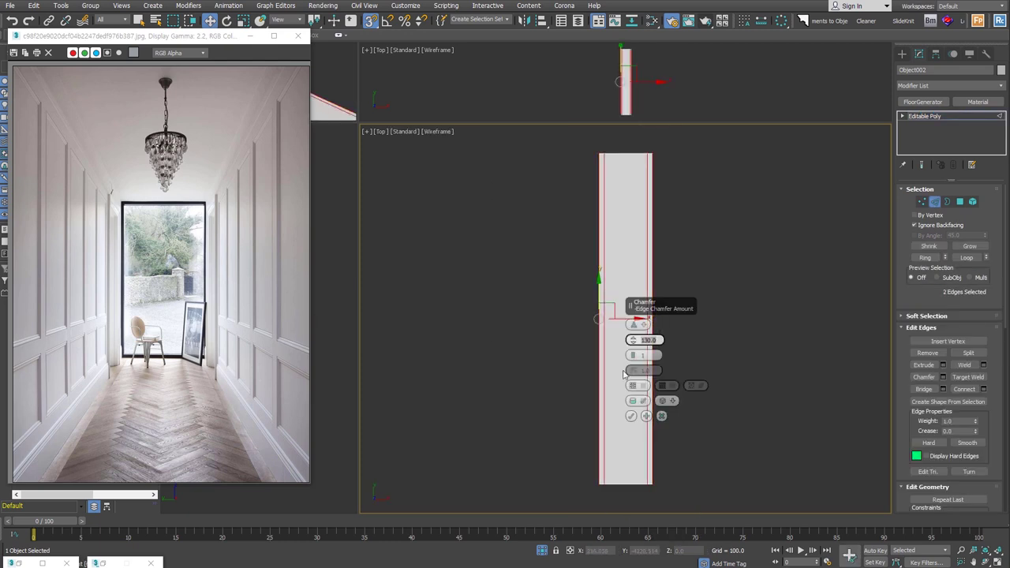
scroll(636, 429, up, 2)
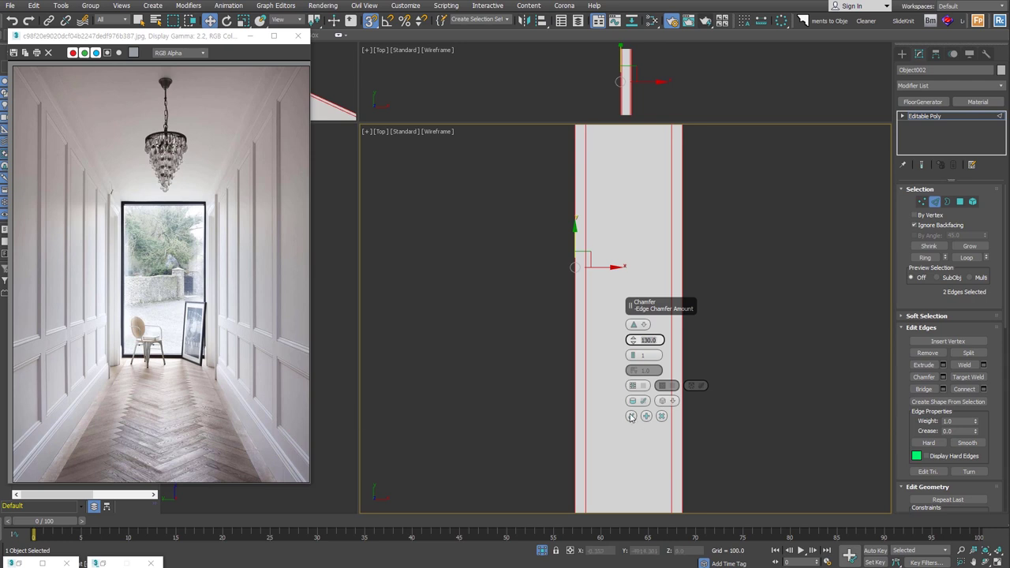
click(632, 416)
alt+middle_drag(709, 377, 628, 429)
Detach the border strip faces as a cloned object
key(4)
right_click(628, 430)
click(494, 302)
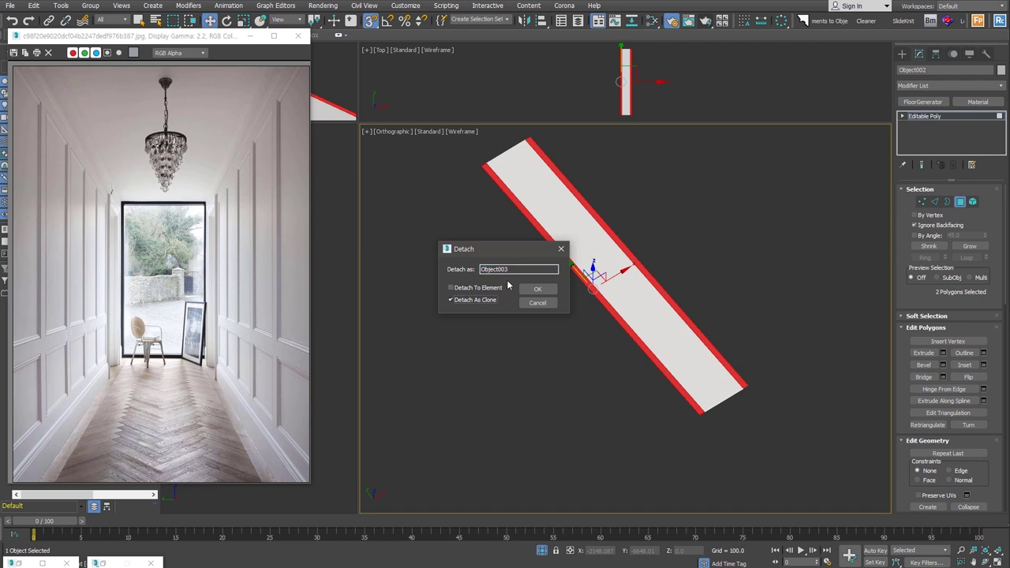
click(537, 289)
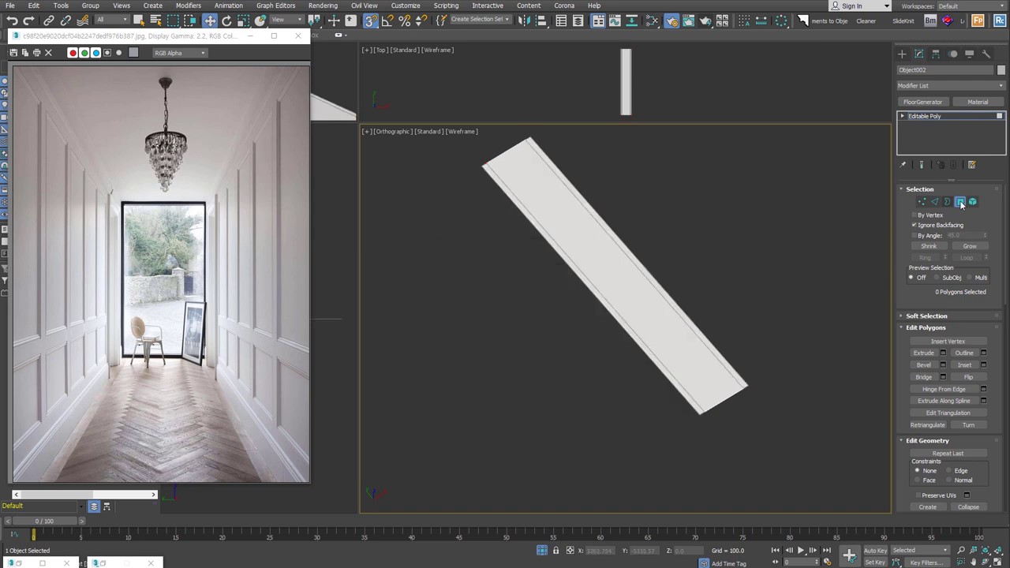
Extrude the slab's faces upward for thickness, then select the floor and Object003
click(733, 401)
mouse_move(733, 400)
alt+middle_down()
mouse_move(739, 361)
mouse_move(668, 292)
alt+middle_up()
right_click(644, 285)
click(642, 318)
drag(676, 289, 681, 316)
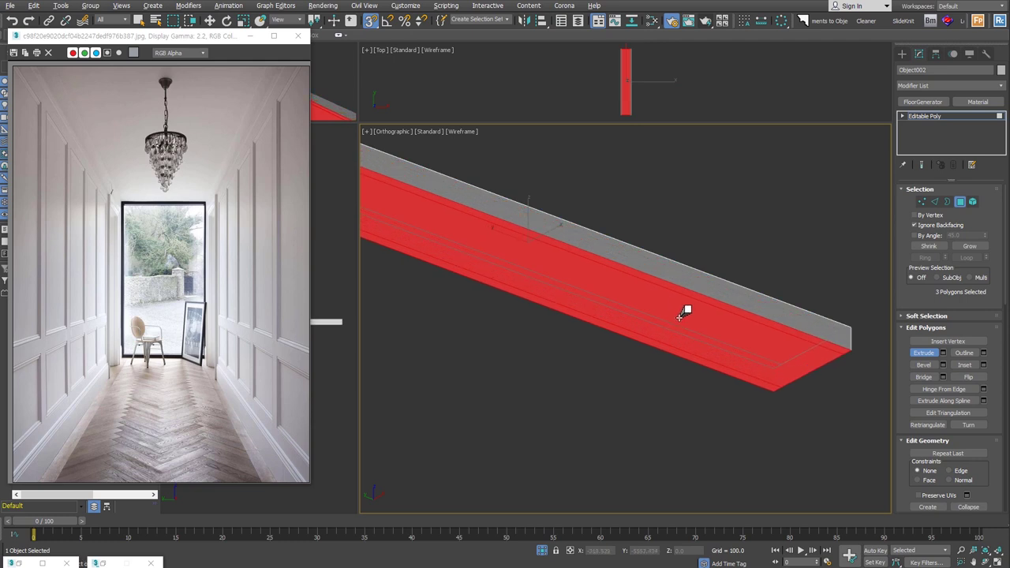
mouse_move(683, 313)
alt+middle_down()
mouse_move(763, 361)
mouse_move(724, 364)
mouse_move(608, 289)
alt+middle_up()
click(561, 228)
click(643, 275)
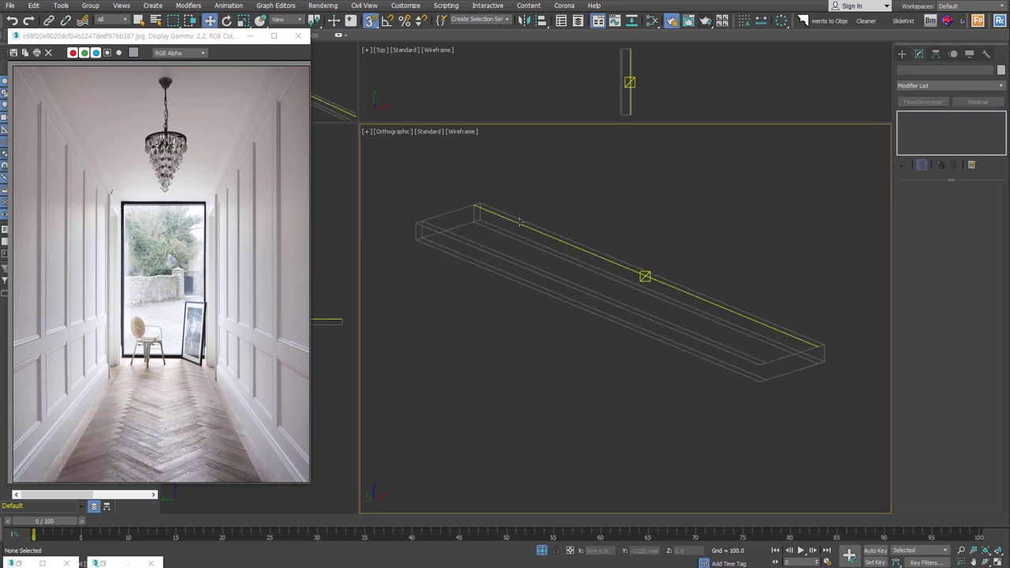
click(553, 289)
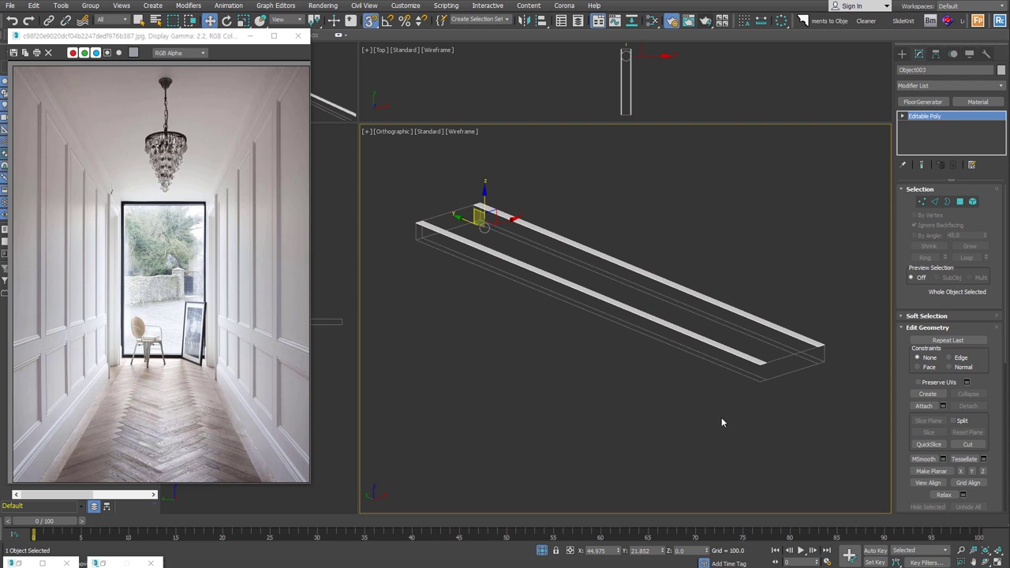
Frame the parquet strip side-on in Left view and bring up Standard Primitives
key(f)
key(l)
key(z)
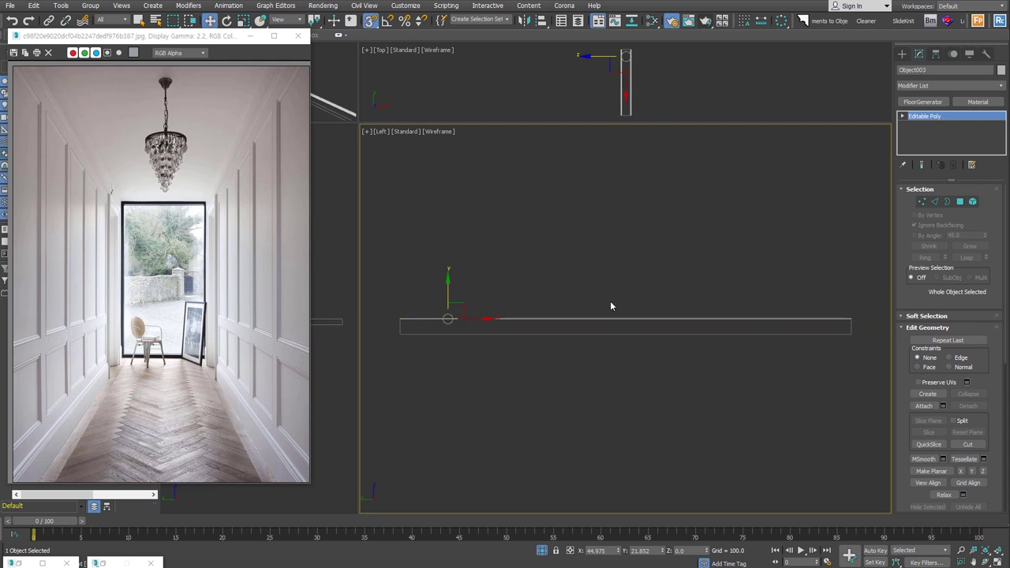
click(902, 53)
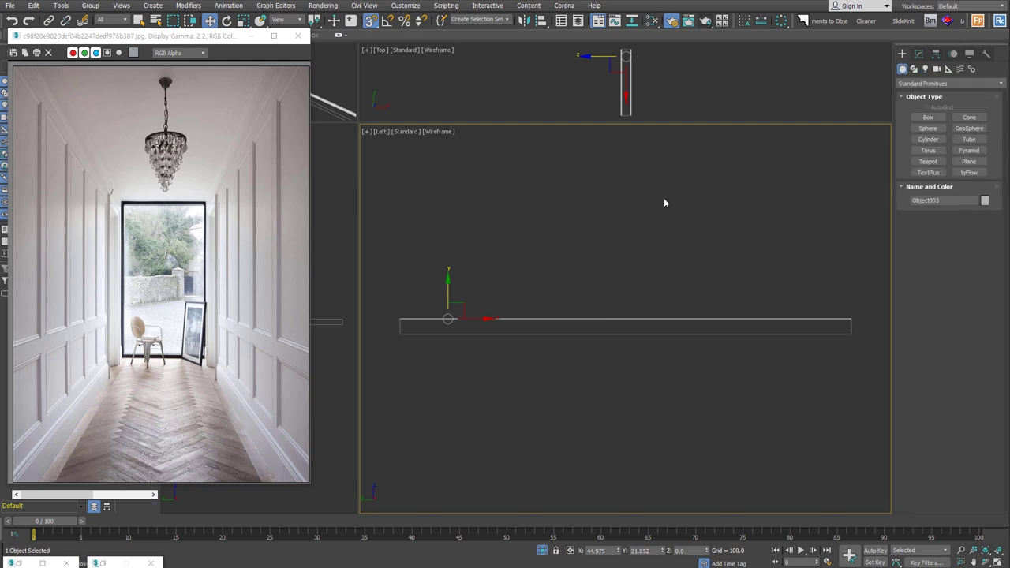
Create a plane with length 50, width 9750 and 150 width segments as editable poly
click(969, 161)
drag(424, 303, 848, 301)
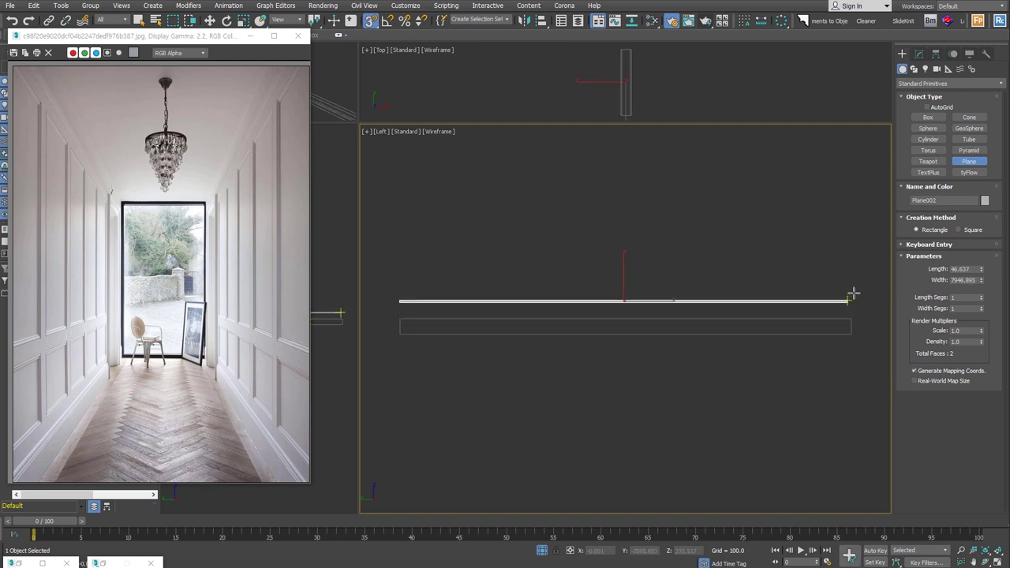
double_click(961, 269)
text(50)
key(Return)
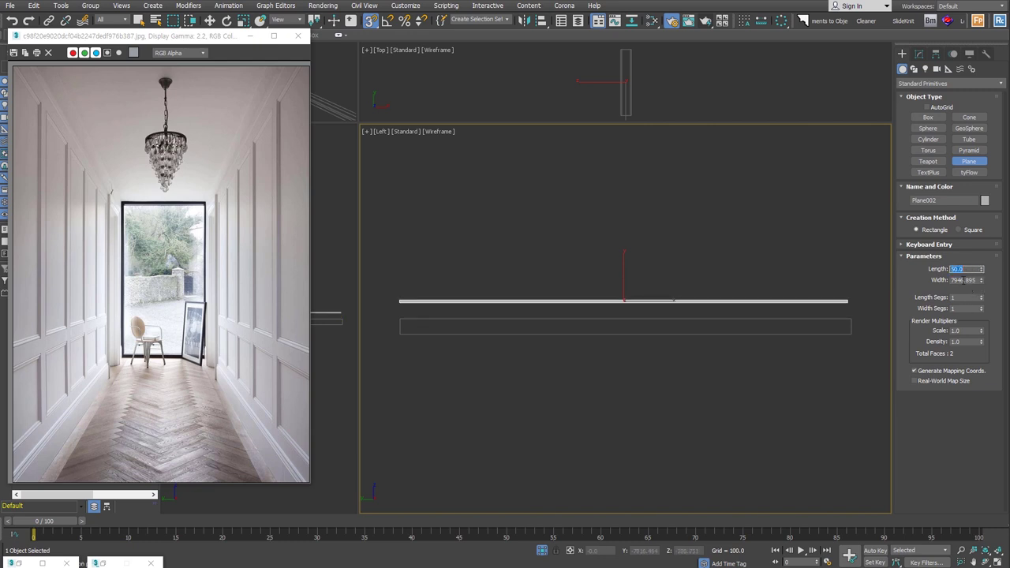
key(Tab)
text(9750)
key(Return)
click(957, 308)
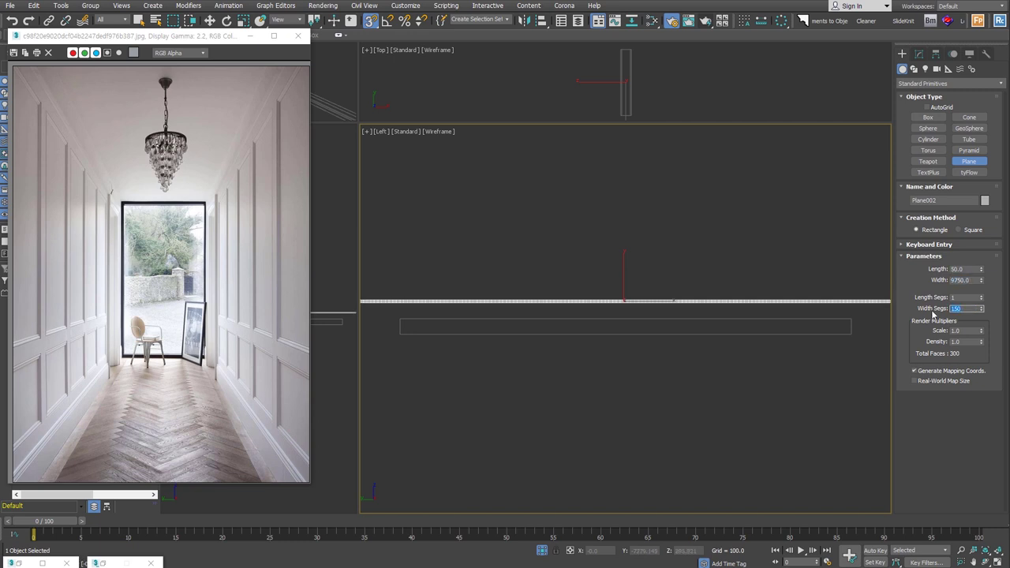
key(Return)
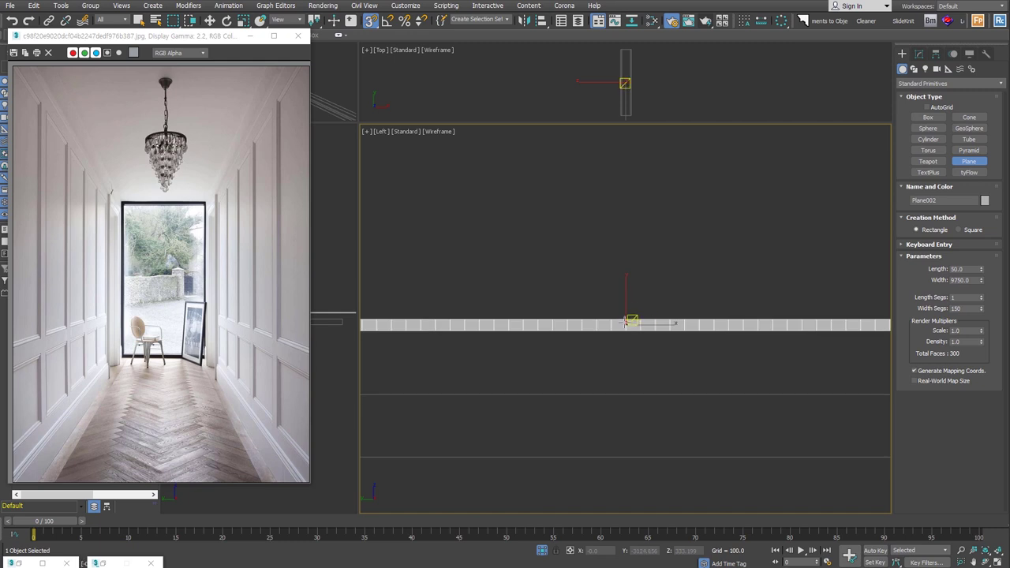
In Edge mode, select one edge at the plane's left end
click(936, 202)
scroll(494, 289, up, 2)
scroll(489, 316, up, 2)
drag(450, 331, 483, 375)
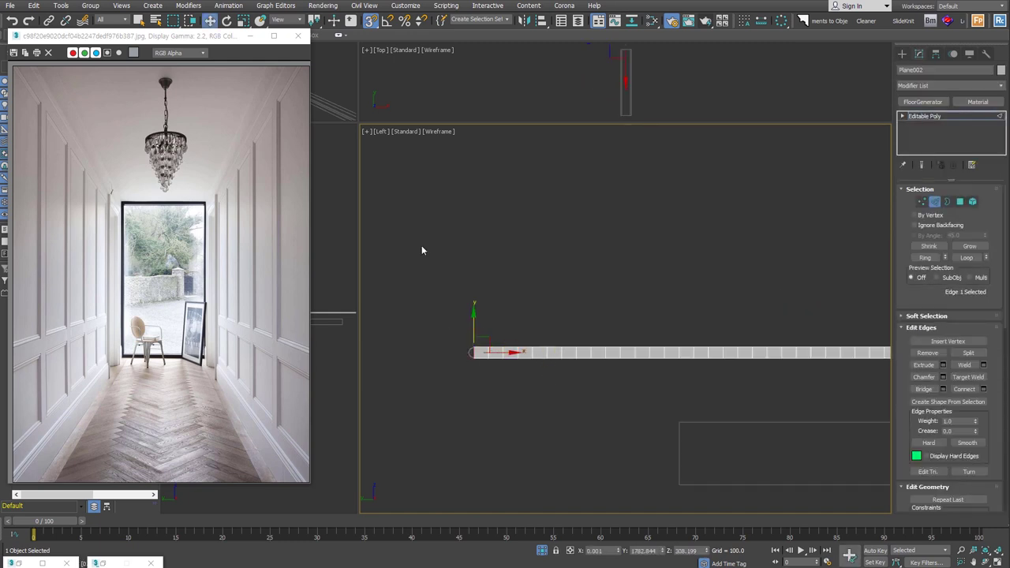
Select every other edge ring along the plane with Dot Ring
click(250, 36)
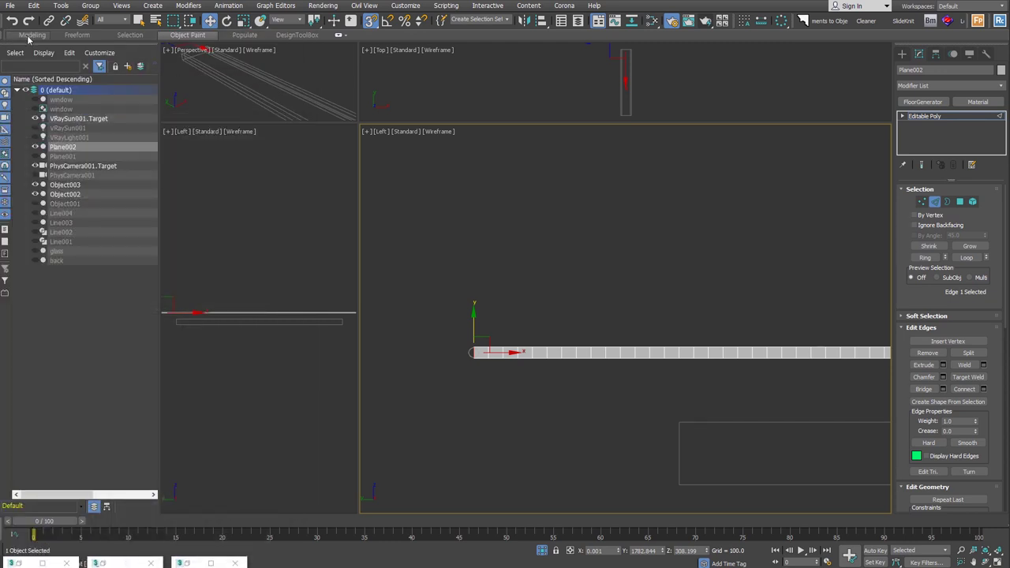
click(29, 35)
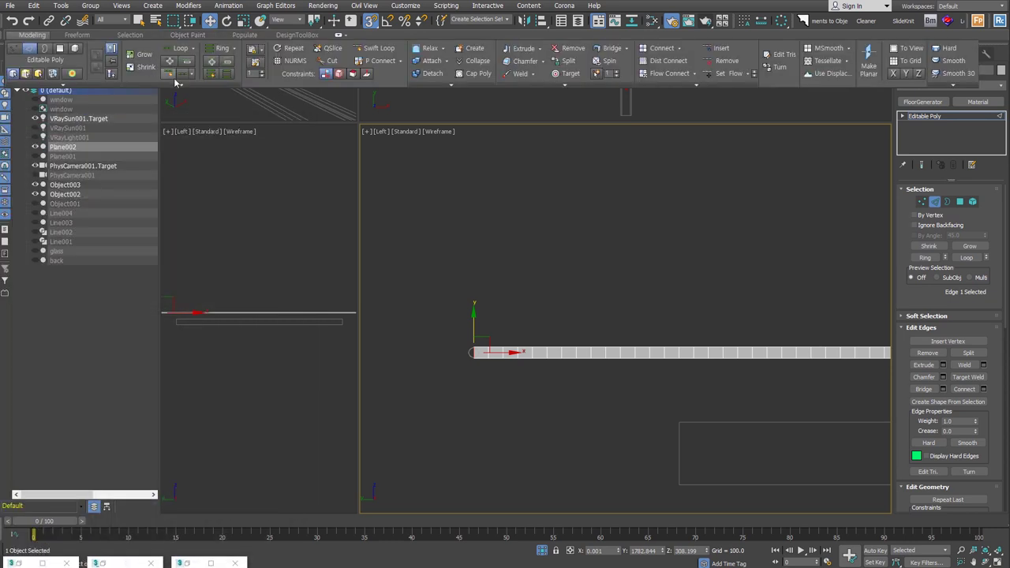
click(226, 77)
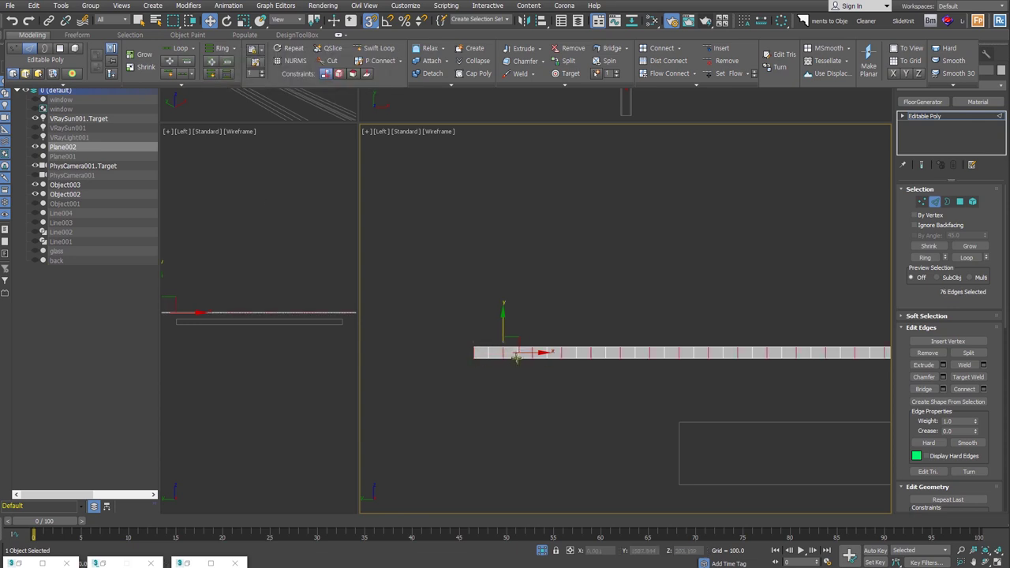
mouse_move(509, 353)
alt+middle_down()
mouse_move(576, 368)
mouse_move(565, 217)
alt+middle_up()
Extrude the alternate edges 65 units high to form the zigzag
right_click(565, 217)
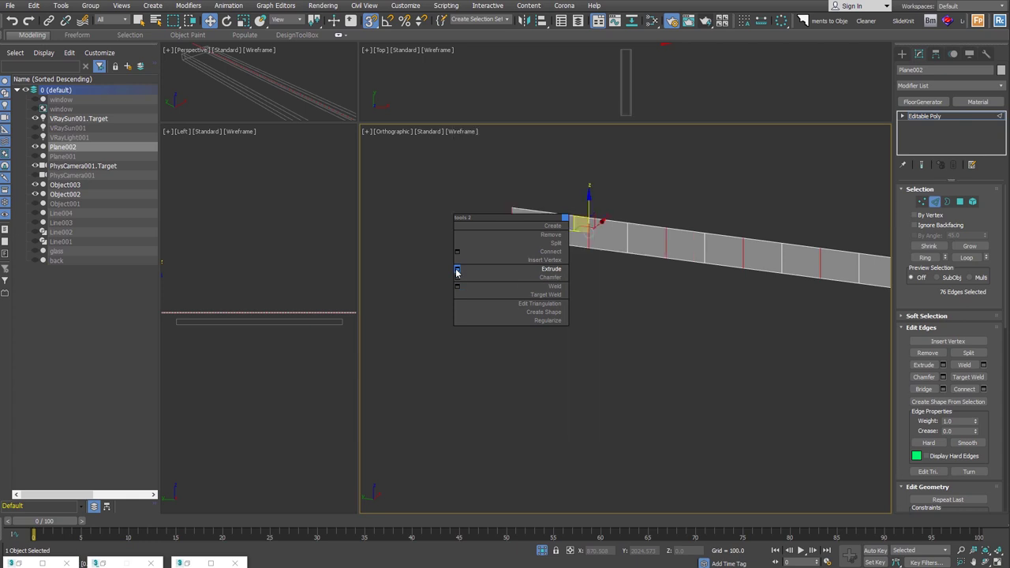
click(456, 272)
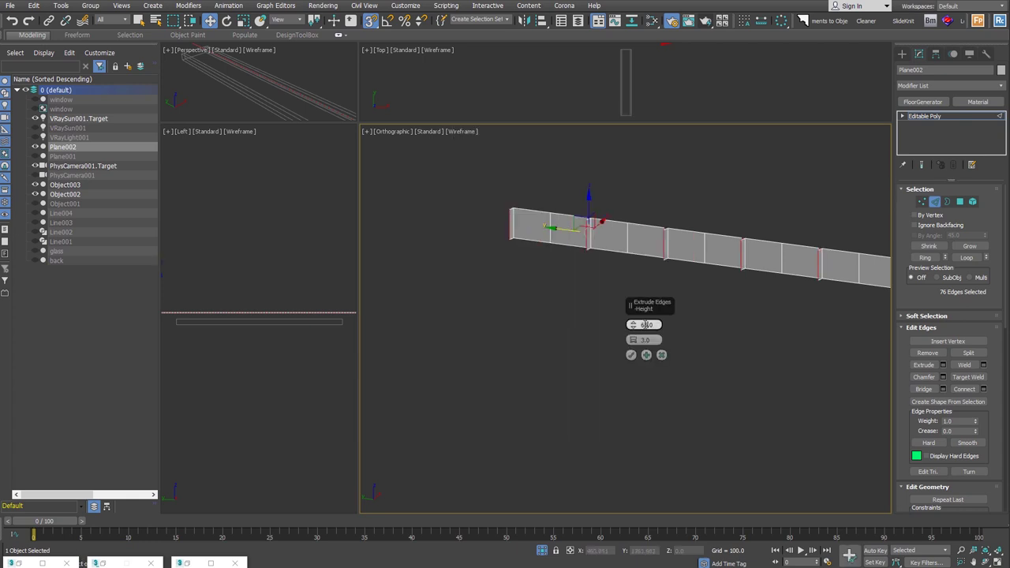
text(5)
key(Return)
double_click(655, 341)
text(10)
key(Return)
click(631, 354)
Weld all the strip's vertices, reducing 602 vertices to 302
key(t)
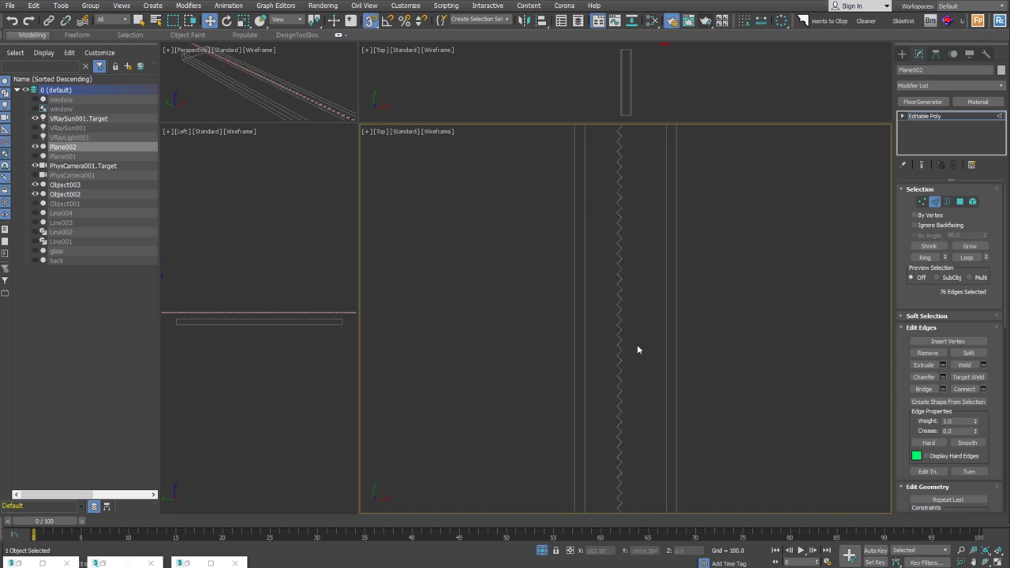
key(z)
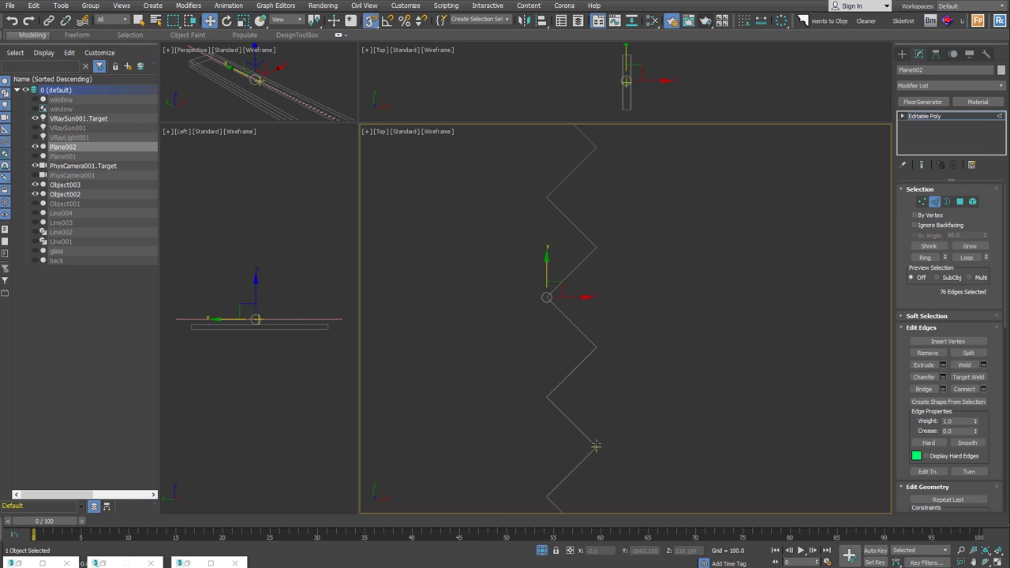
scroll(595, 398, down, 3)
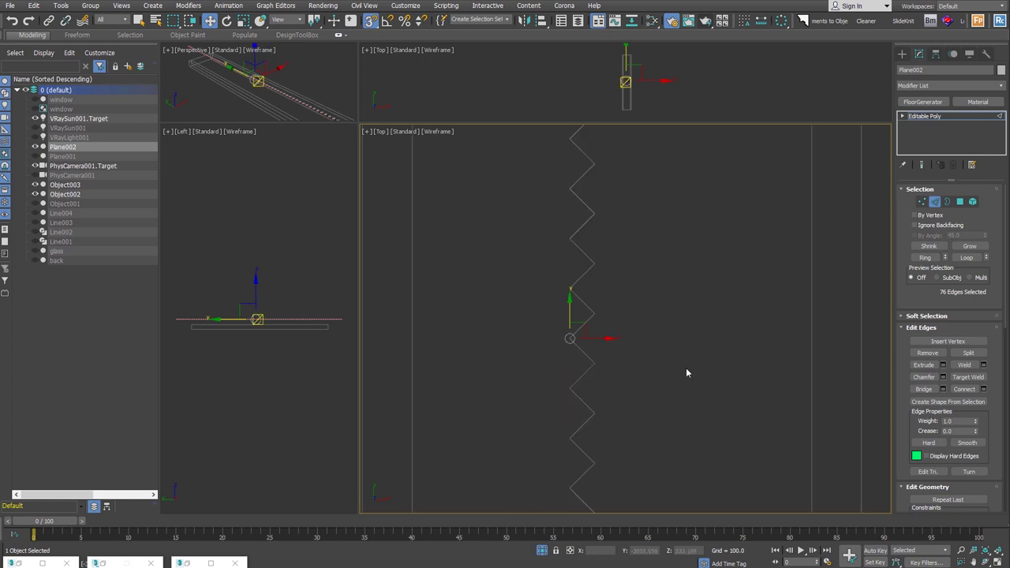
mouse_move(602, 387)
alt+middle_down()
mouse_move(615, 366)
mouse_move(598, 379)
alt+middle_up()
scroll(601, 385, up, 2)
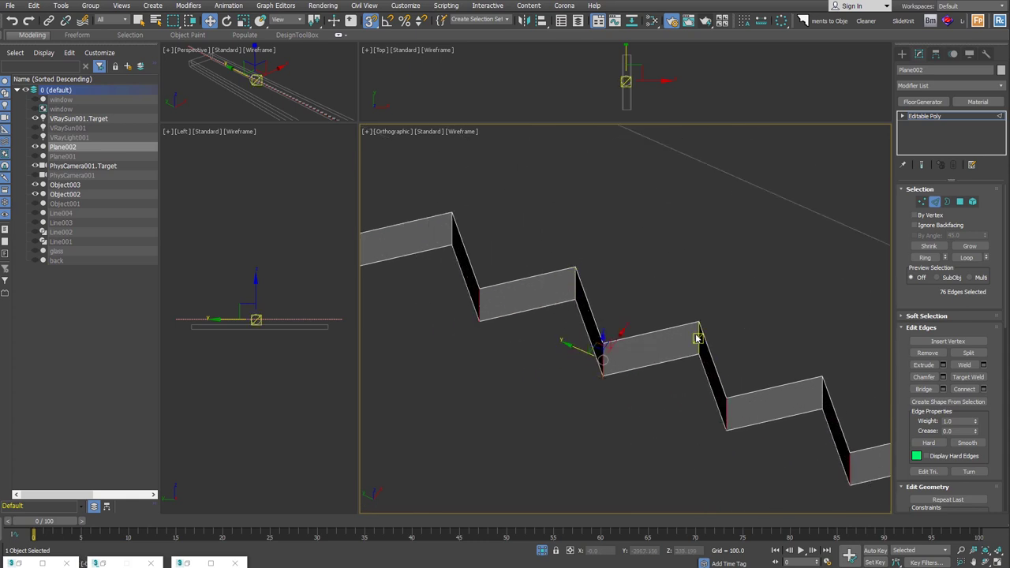
click(923, 203)
key(ctrl+a)
click(965, 353)
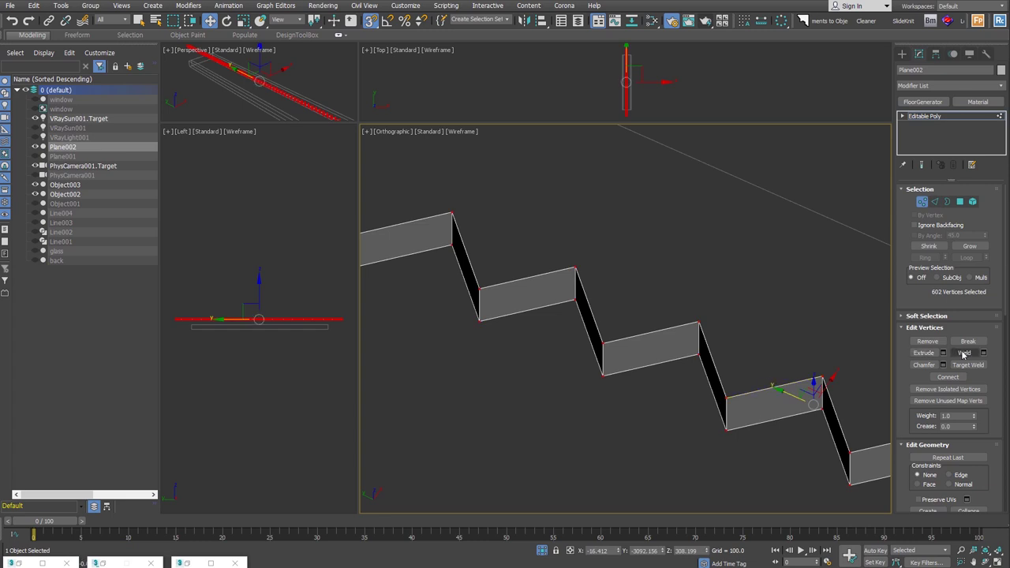
Select two adjacent polygons at the end of the zigzag strip
key(4)
scroll(805, 354, down, 10)
scroll(509, 241, up, 5)
scroll(440, 220, up, 4)
click(445, 249)
ctrl+click(473, 284)
mouse_move(516, 361)
alt+middle_down()
mouse_move(549, 341)
mouse_move(514, 365)
alt+middle_up()
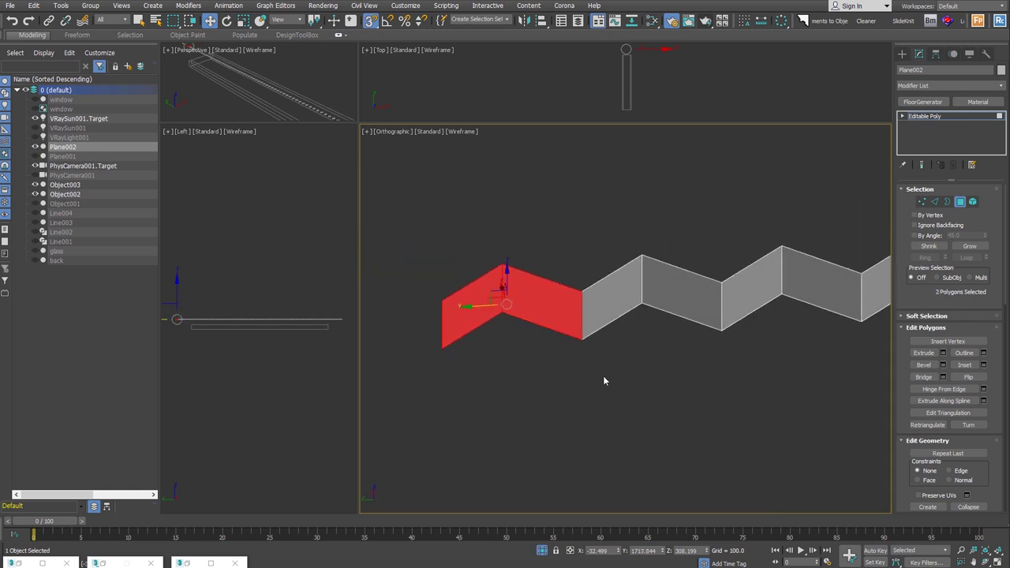
Select alternating panels with Dot Loop and detach them to an element within Plane002
click(32, 34)
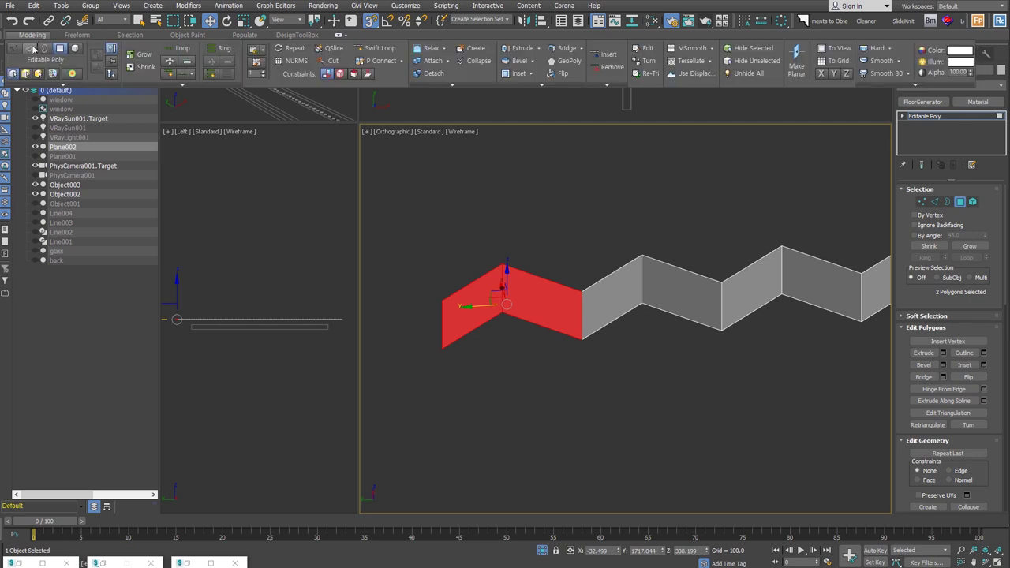
click(182, 75)
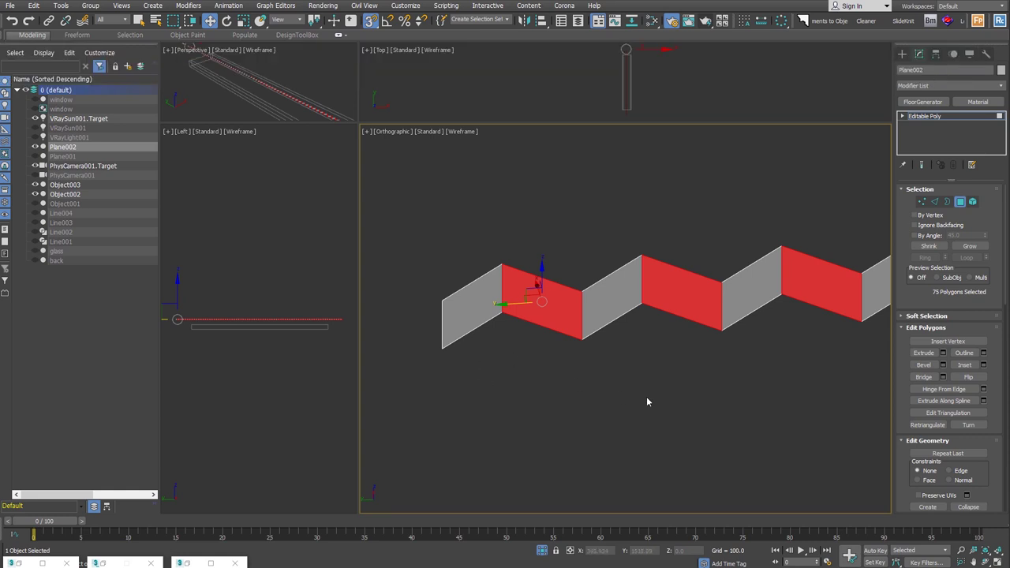
scroll(646, 402, down, 4)
key(d)
click(476, 302)
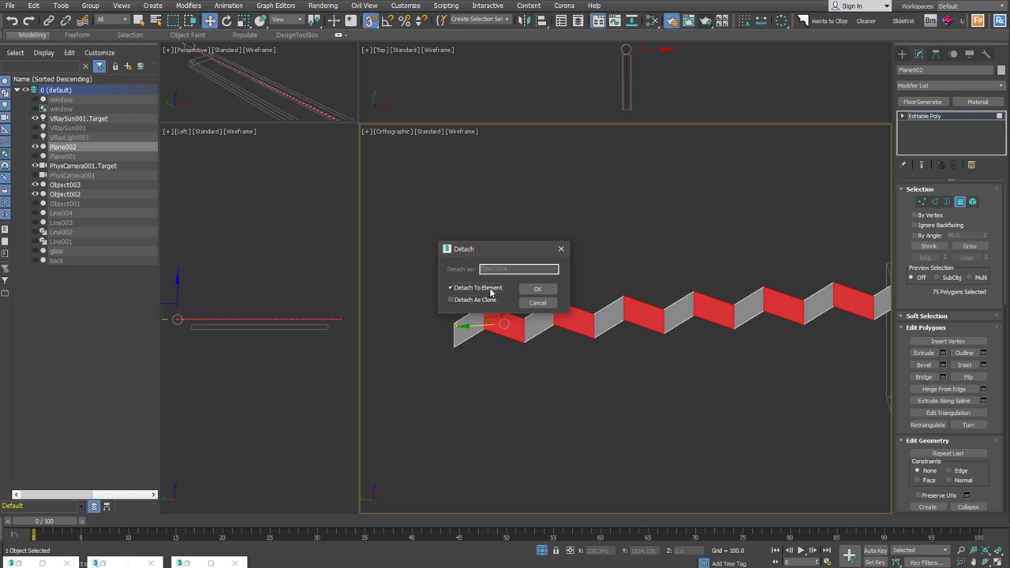
click(536, 290)
click(505, 329)
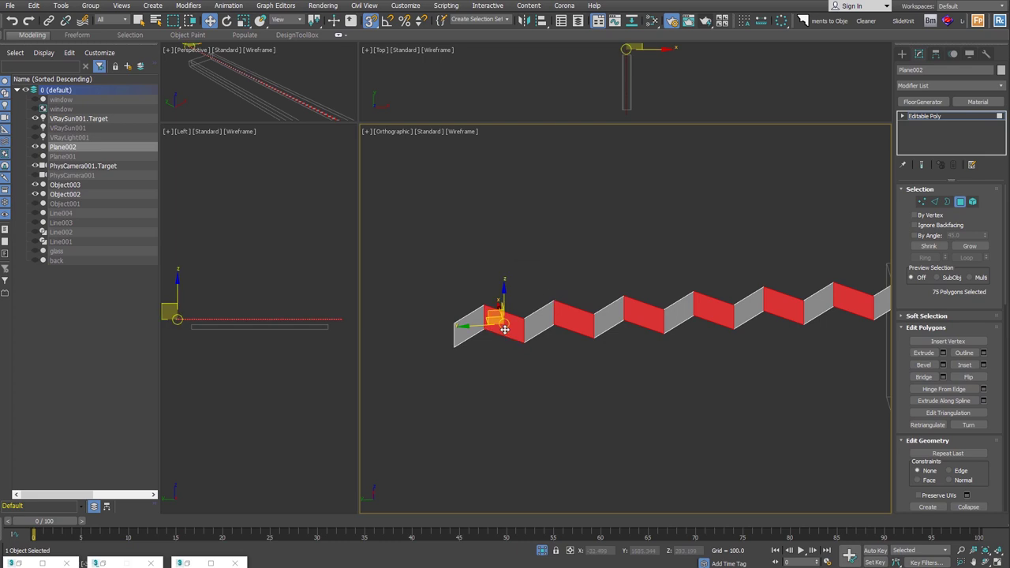
click(960, 201)
mouse_move(626, 322)
alt+middle_down()
mouse_move(646, 300)
mouse_move(599, 317)
mouse_move(715, 331)
mouse_move(692, 350)
alt+middle_up()
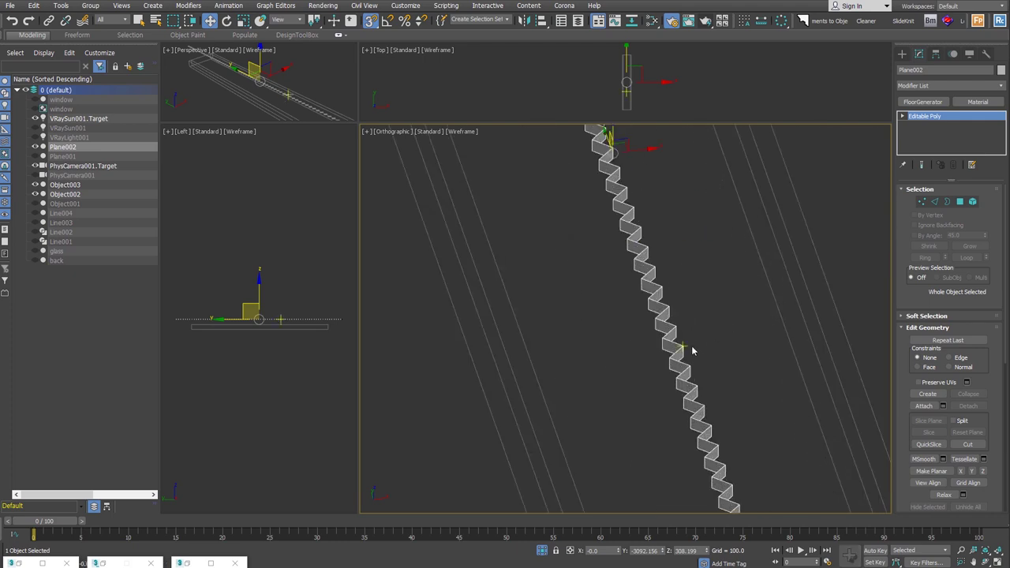
Add a Shell modifier with 1 segment and a 450 inner amount
key(ctrl+alt+s)
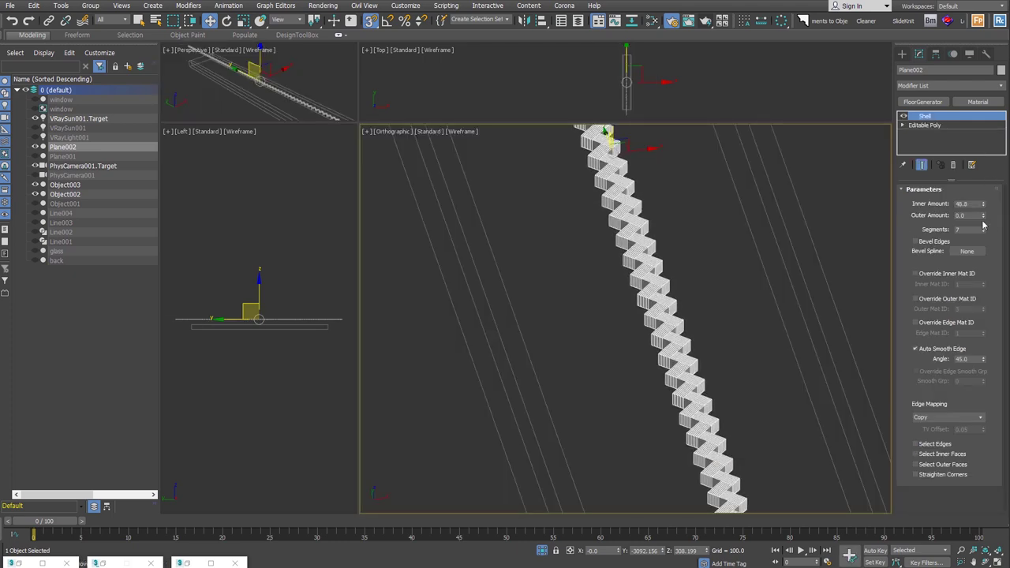
right_click(983, 228)
drag(984, 207, 984, 206)
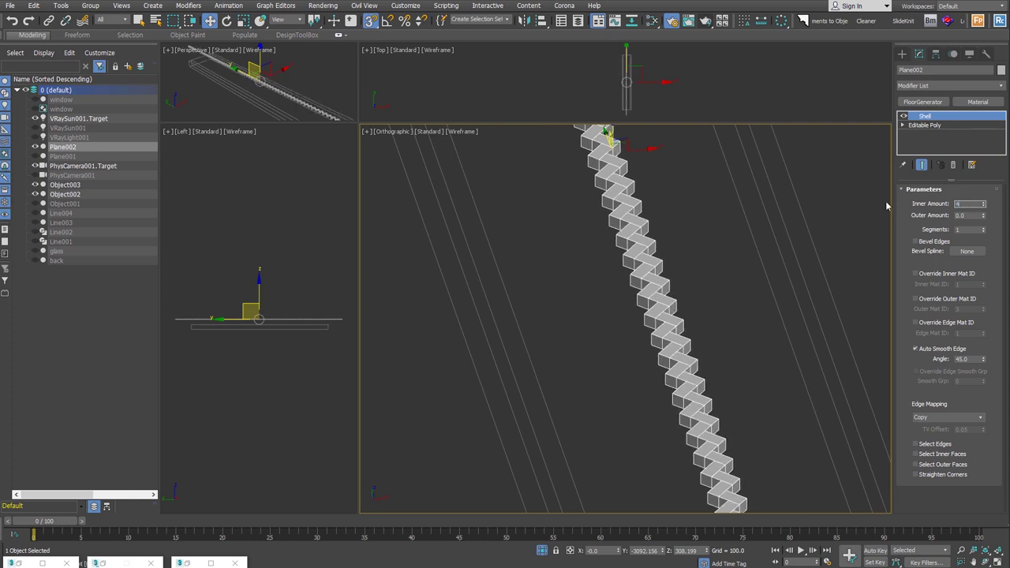
text(50)
key(Return)
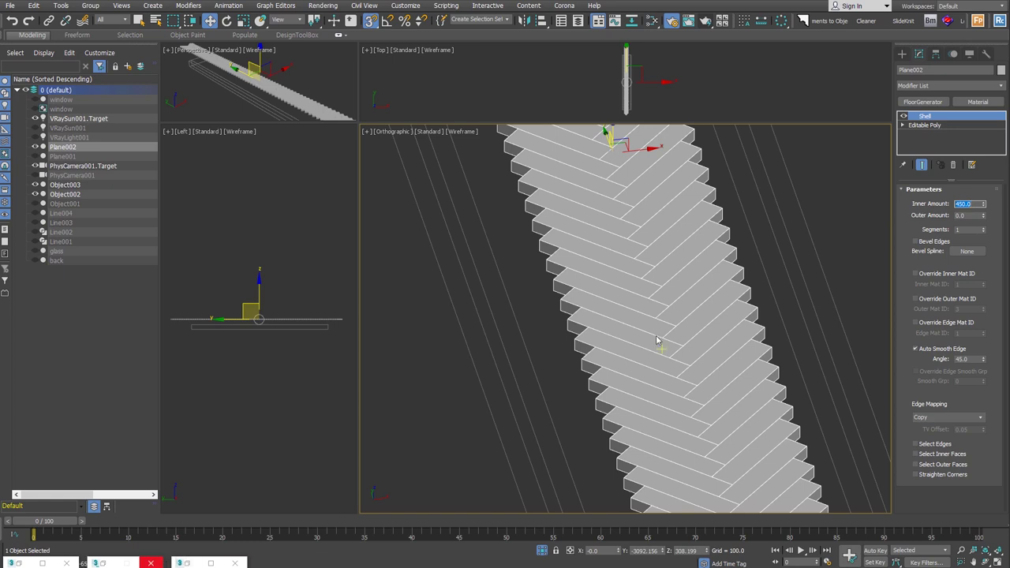
Flip all polygons of the base Editable Poly, then return to the Shell
click(947, 125)
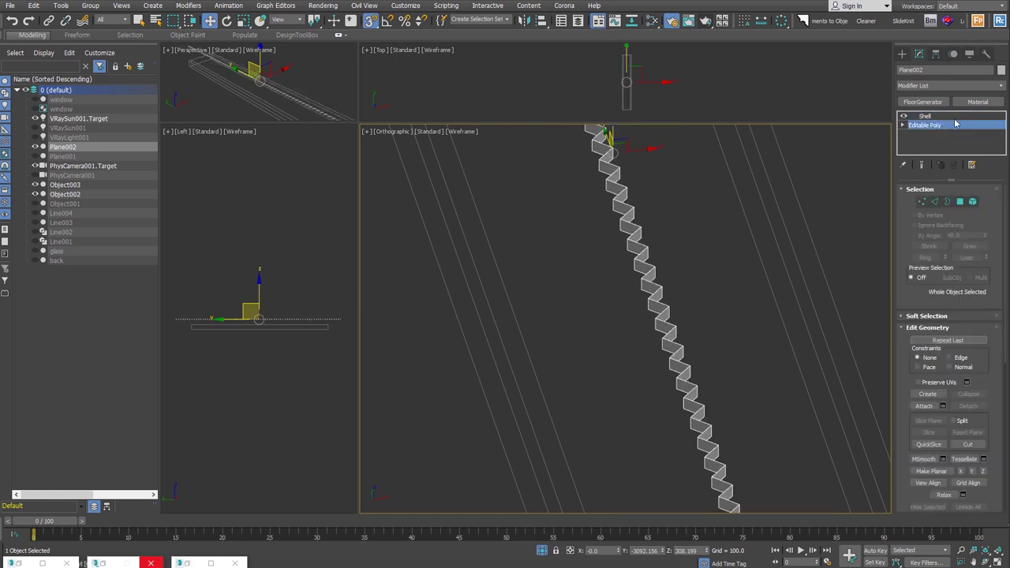
click(960, 202)
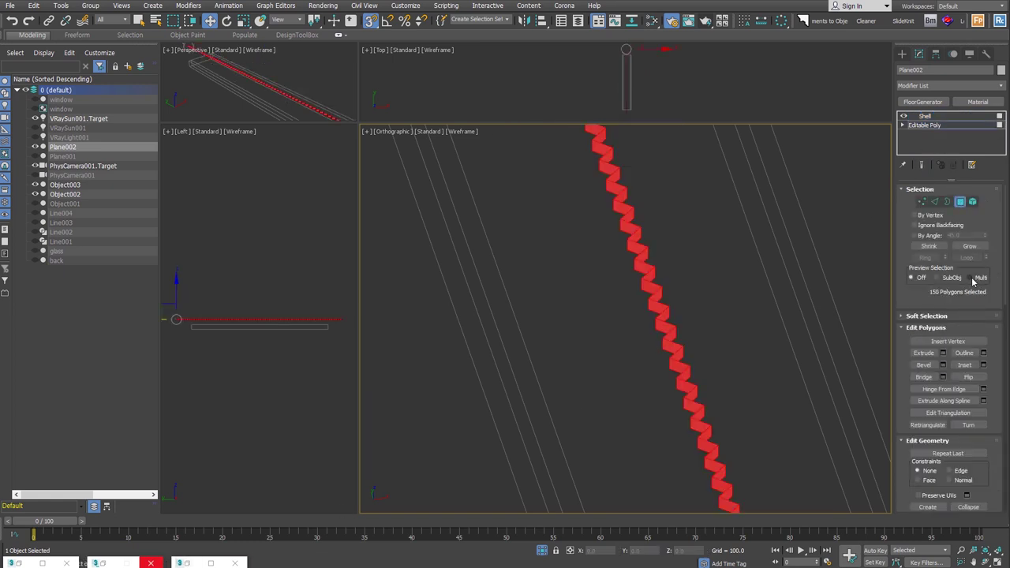
click(972, 377)
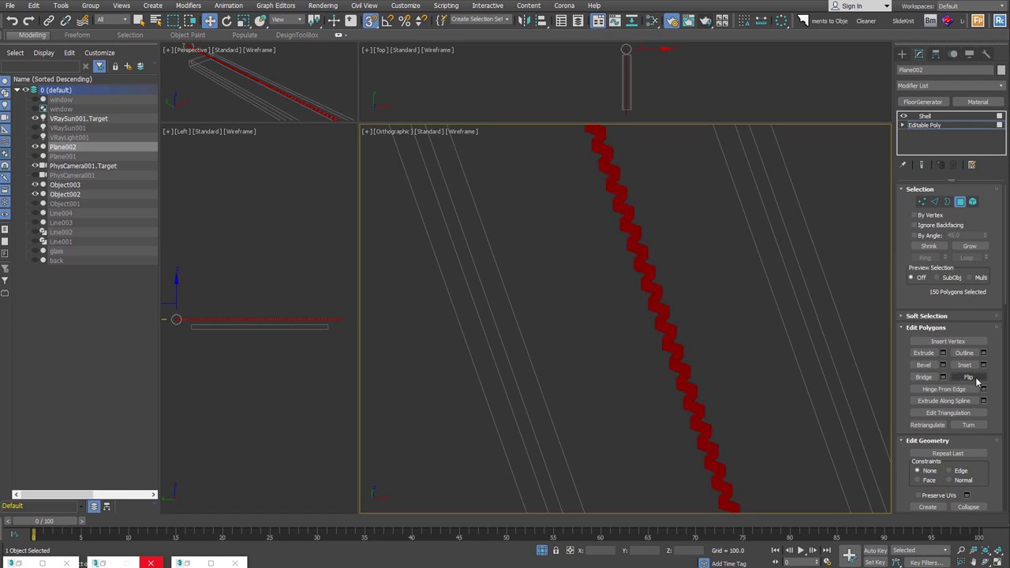
click(947, 116)
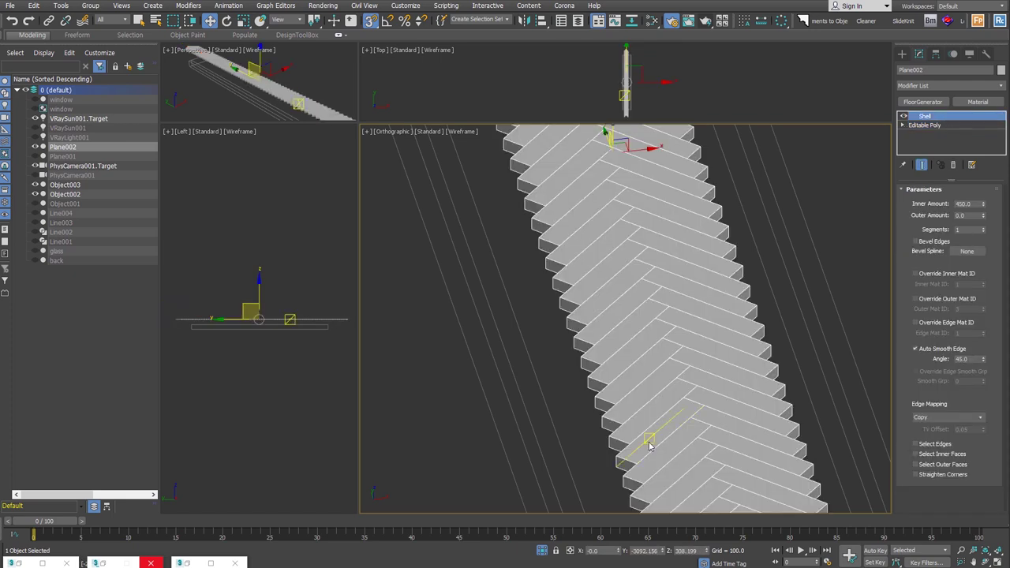
scroll(742, 414, down, 3)
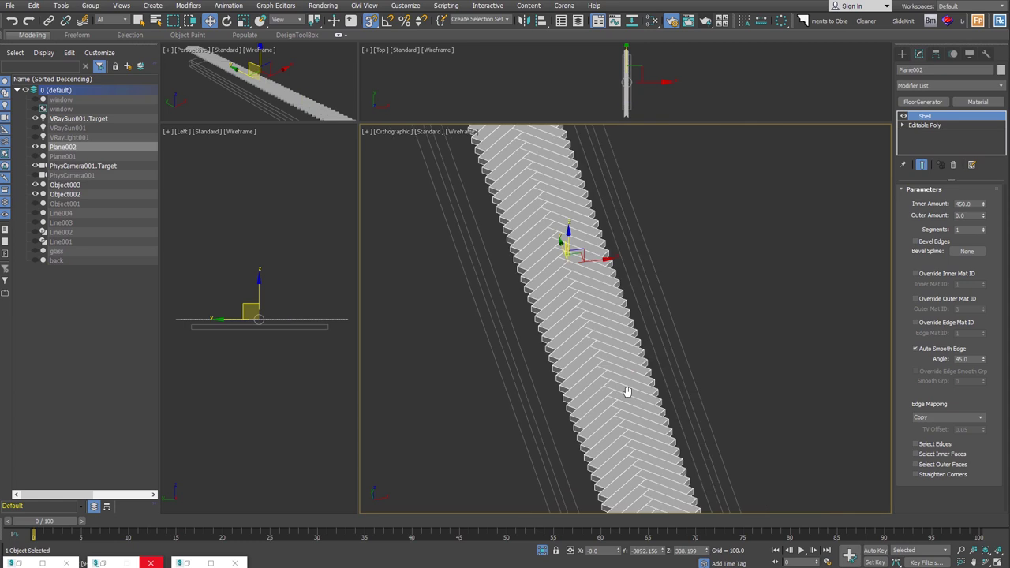
In Top view, shift-drag a clone of the herringbone strip to the right
key(t)
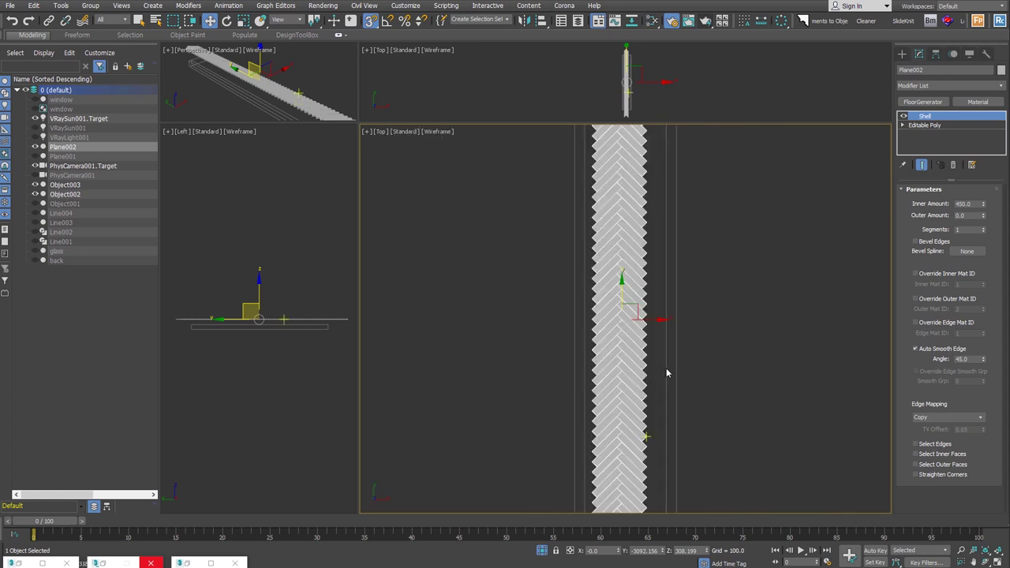
scroll(570, 329, up, 3)
shift+drag(570, 329, 689, 332)
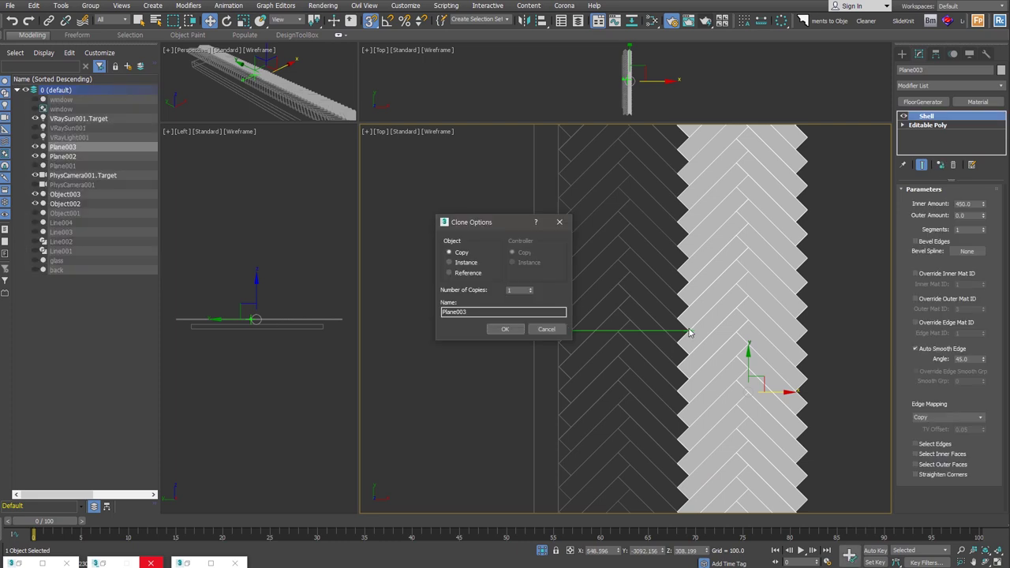
Confirm the copy and attach the original strip into it
click(515, 329)
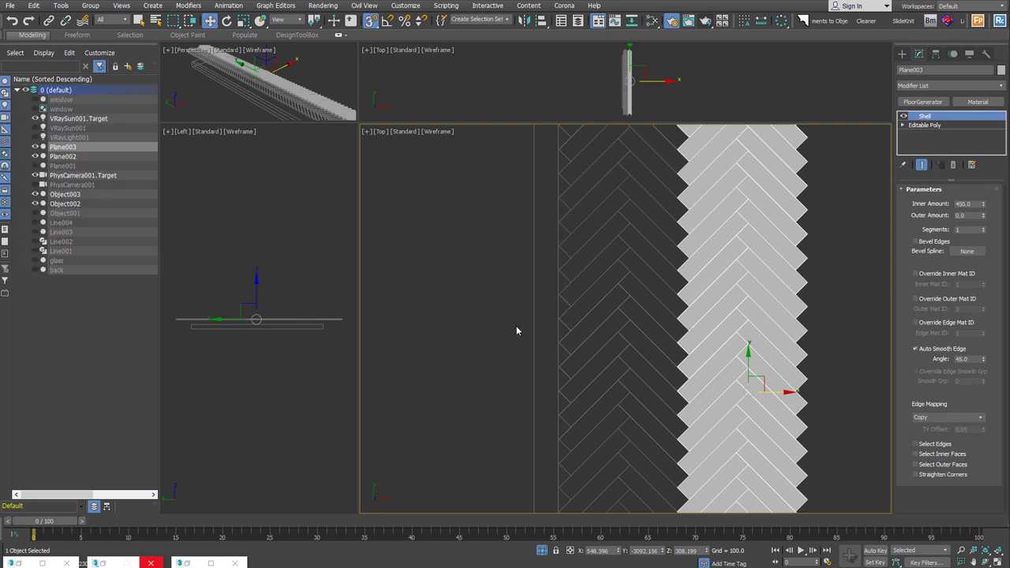
click(917, 405)
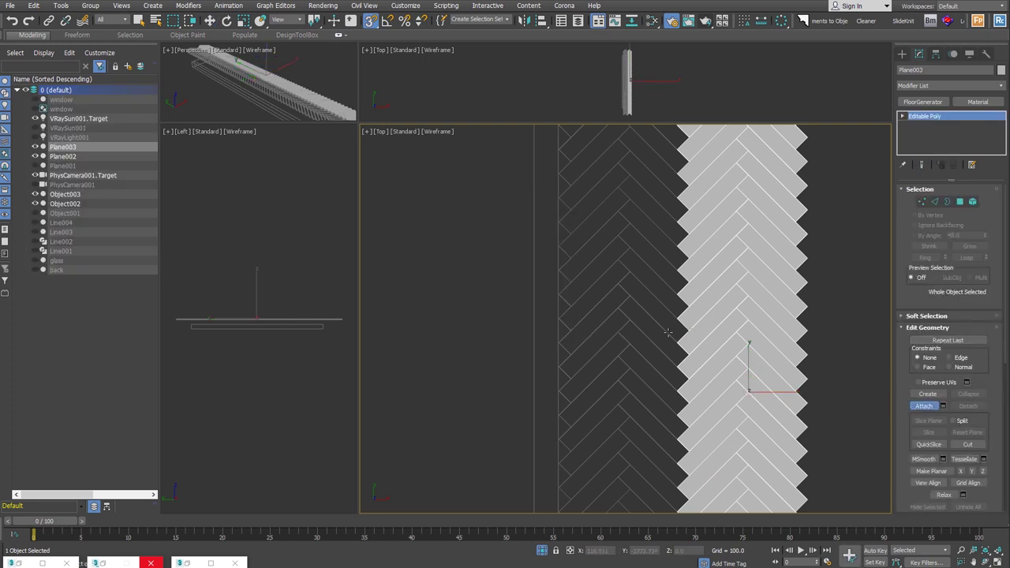
click(671, 337)
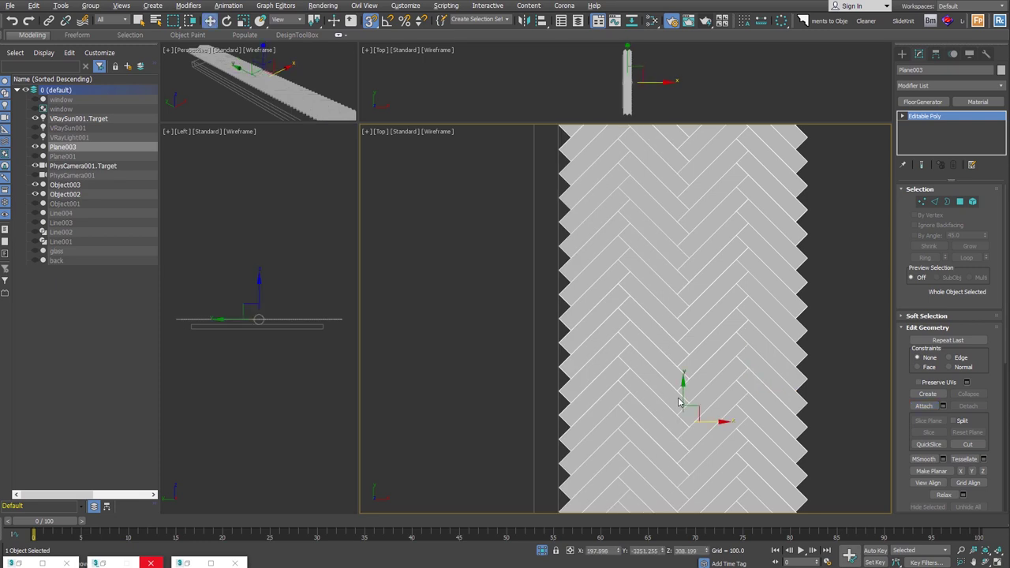
scroll(679, 403, down, 3)
scroll(649, 349, down, 2)
click(675, 332)
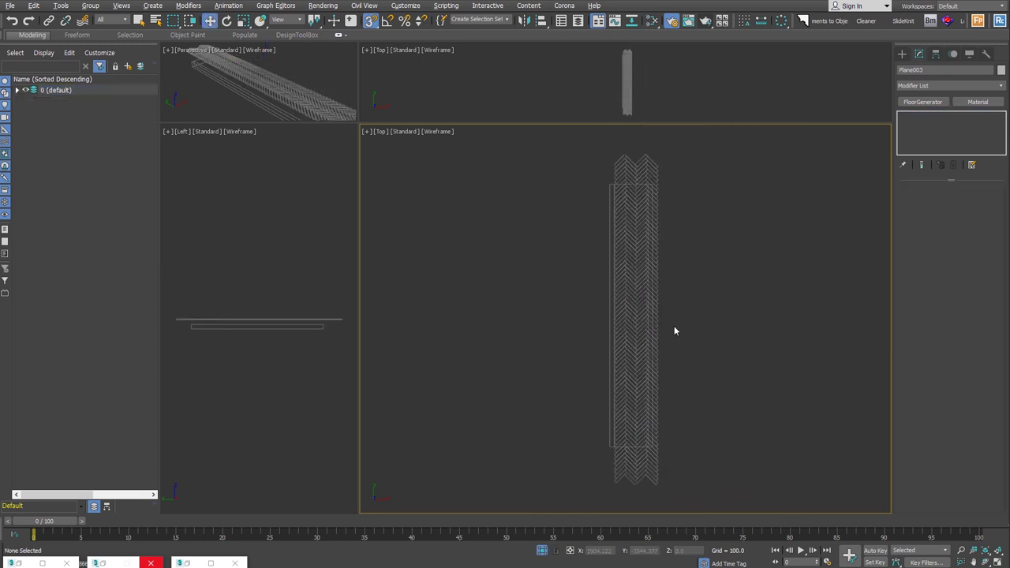
scroll(635, 168, up, 1)
scroll(654, 163, up, 1)
Align the combined strip to the other object on X Position only
mouse_move(695, 160)
mouse_down()
mouse_move(627, 172)
mouse_move(619, 184)
mouse_up()
scroll(598, 209, up, 5)
key(alt+a)
click(600, 207)
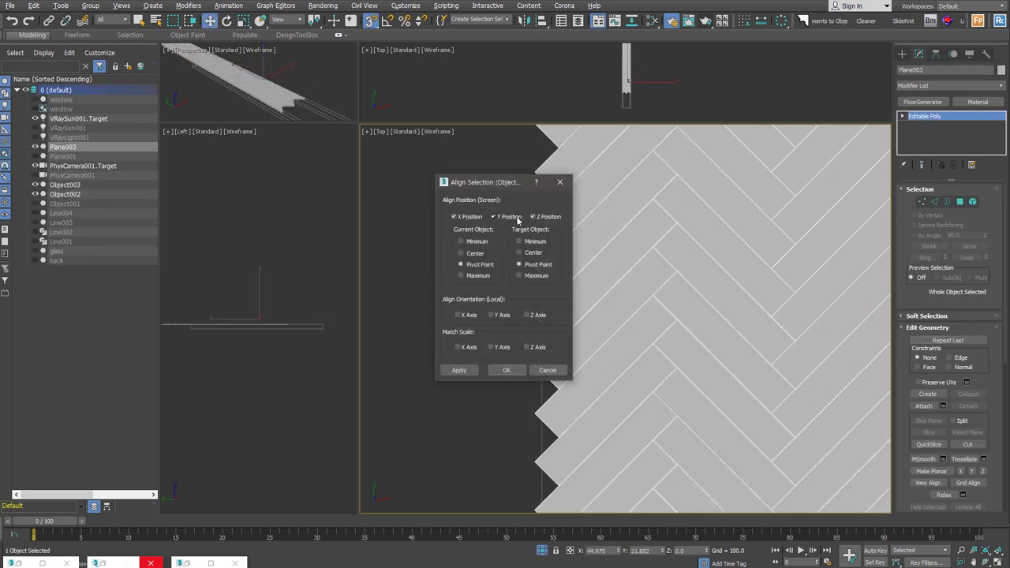
click(517, 219)
click(507, 370)
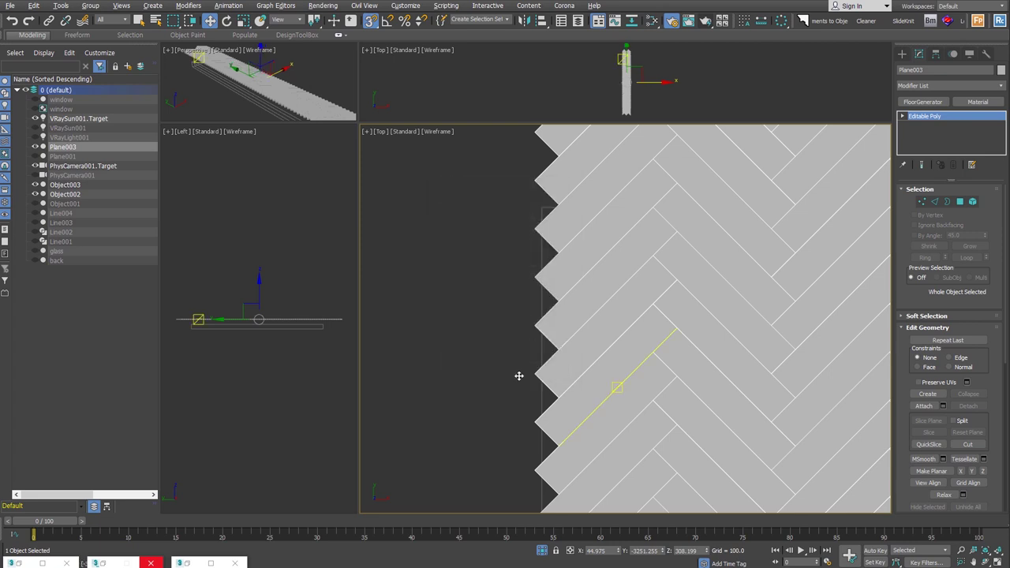
scroll(602, 398, down, 5)
scroll(621, 371, up, 2)
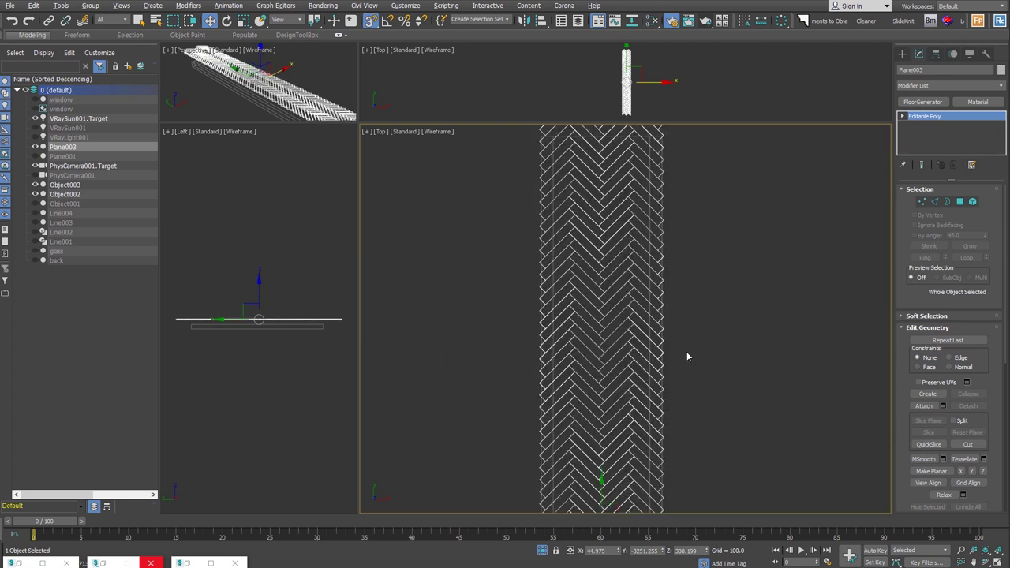
In Left view, move the herringbone strip down to Z -25
alt+middle_drag(649, 339, 631, 334)
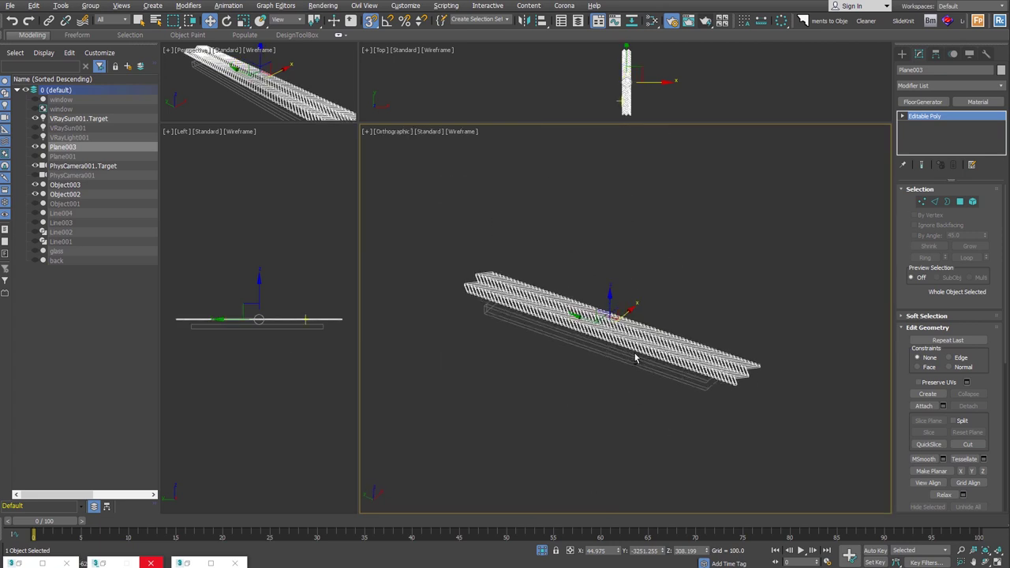
key(l)
scroll(655, 308, up, 3)
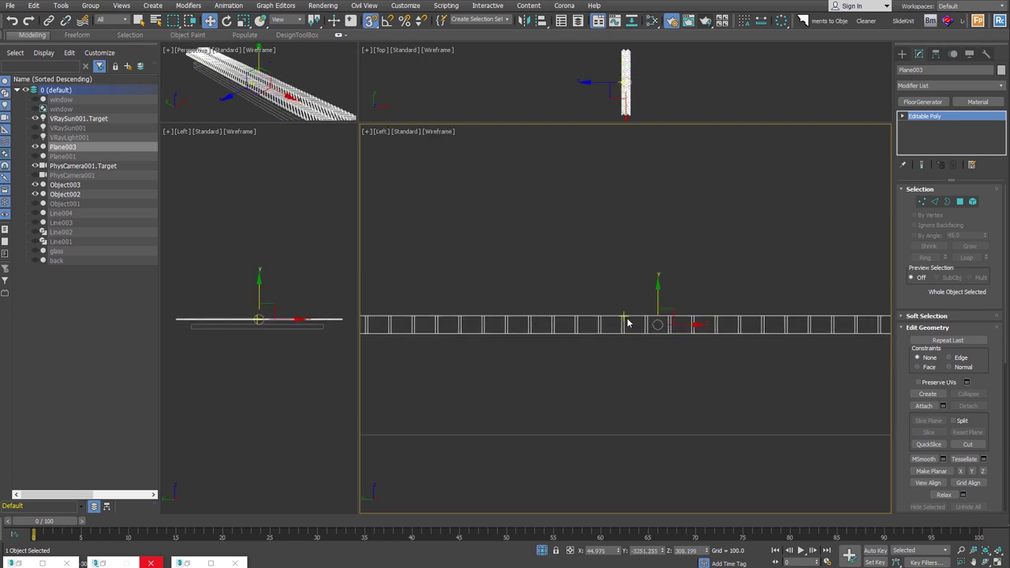
drag(626, 316, 637, 435)
mouse_move(728, 473)
alt+middle_down()
mouse_move(640, 364)
mouse_move(631, 366)
alt+middle_up()
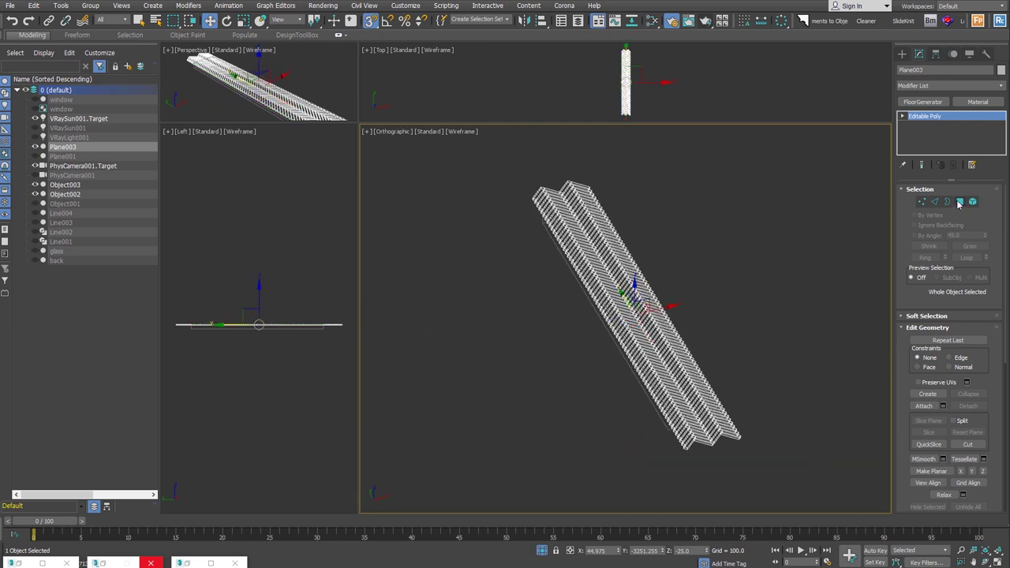
Check the strip's polygons, clear the selection and return to object level
key(4)
key(f)
scroll(601, 324, down, 3)
drag(522, 311, 830, 336)
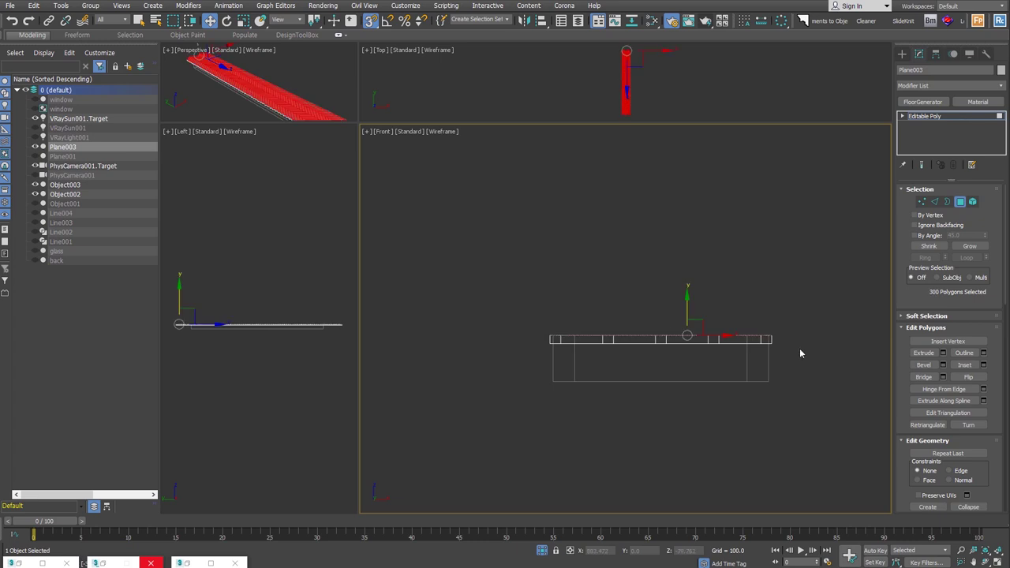
click(799, 348)
key(t)
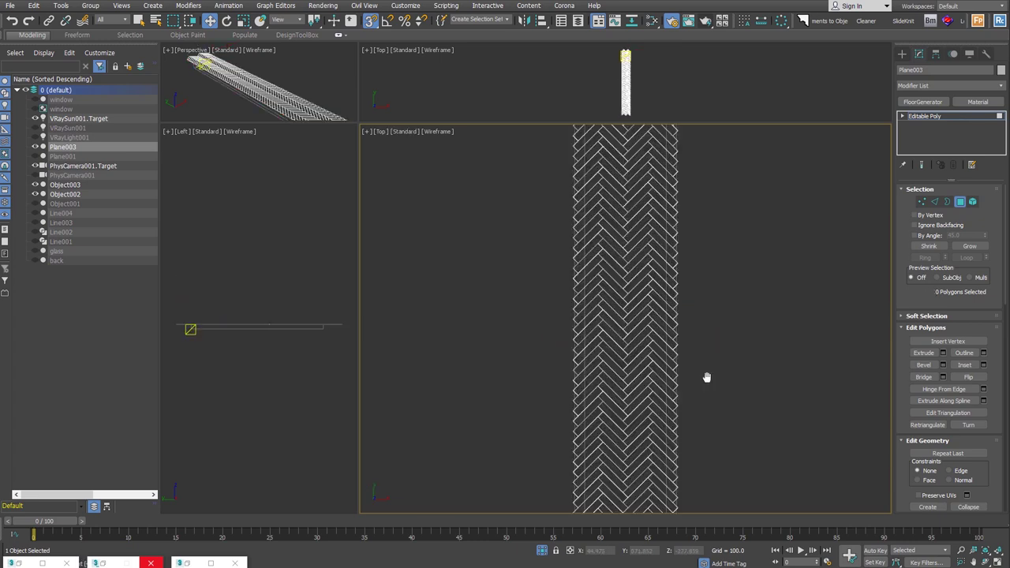
scroll(695, 371, down, 2)
scroll(676, 350, up, 1)
scroll(624, 440, down, 1)
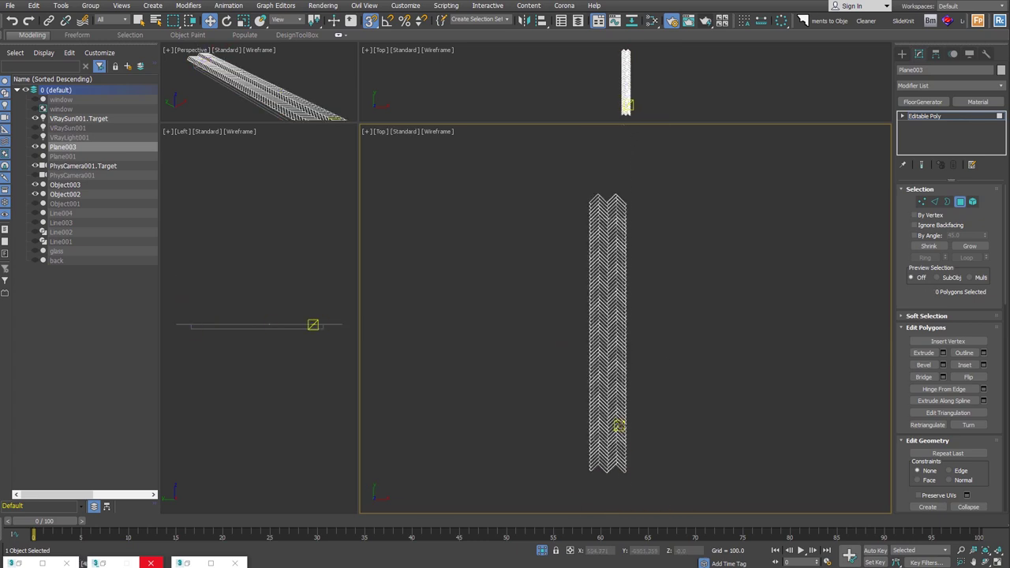
scroll(621, 219, up, 4)
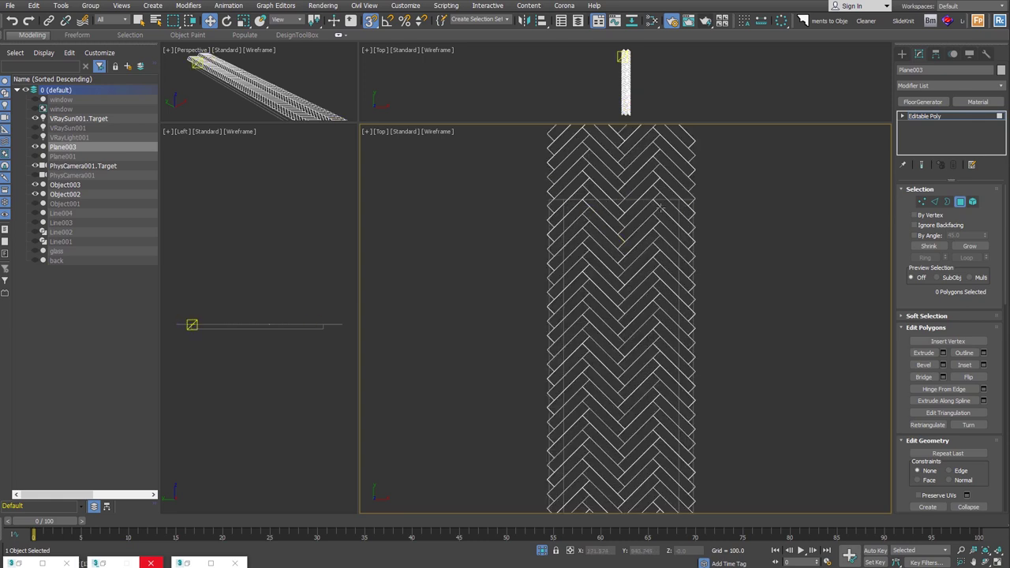
click(960, 201)
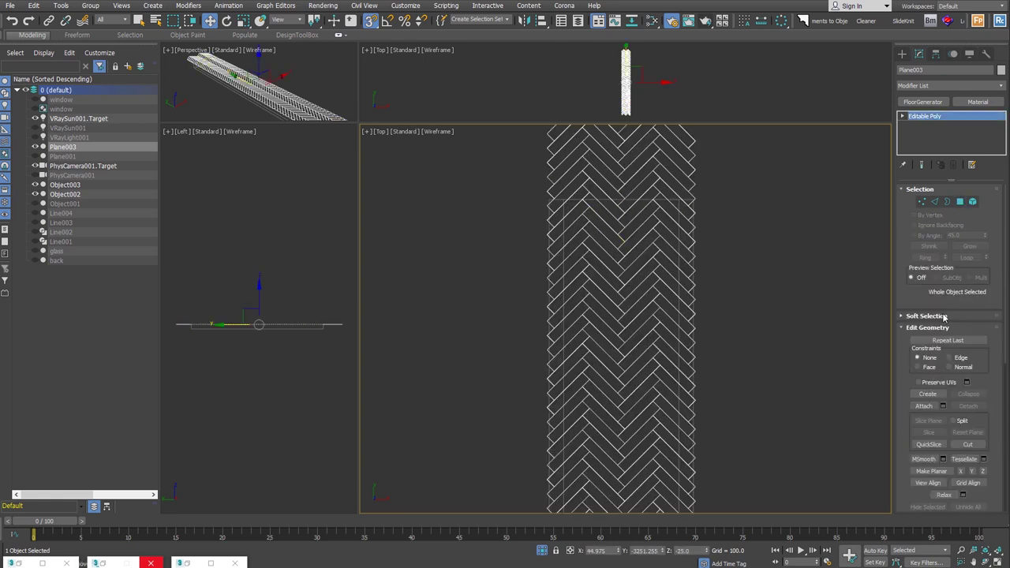
QuickSlice a straight line across the herringbone boards
scroll(912, 422, down, 2)
click(929, 384)
scroll(654, 187, up, 2)
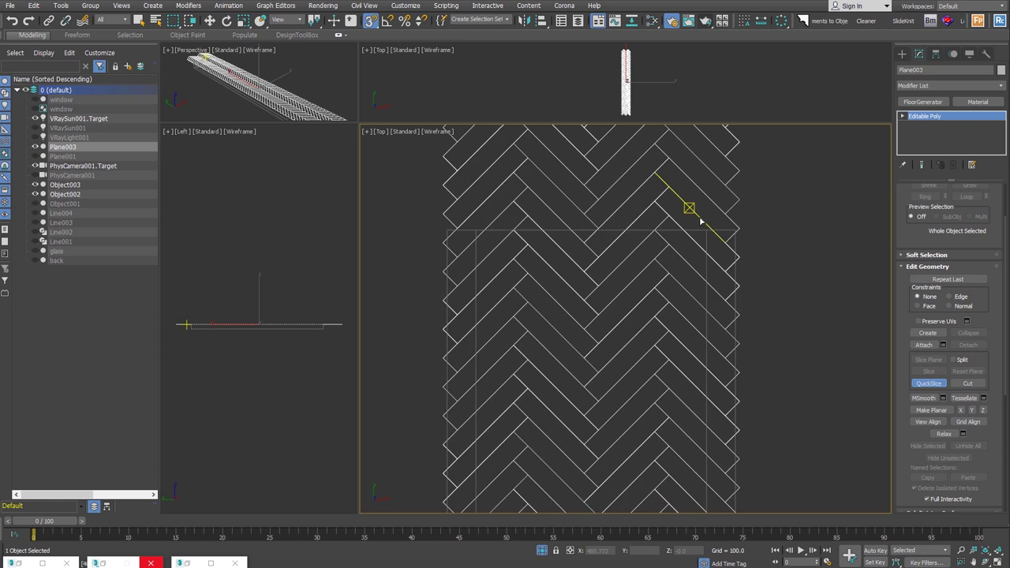
click(707, 234)
Cut a second quick slice along the strip and finish slicing
click(705, 233)
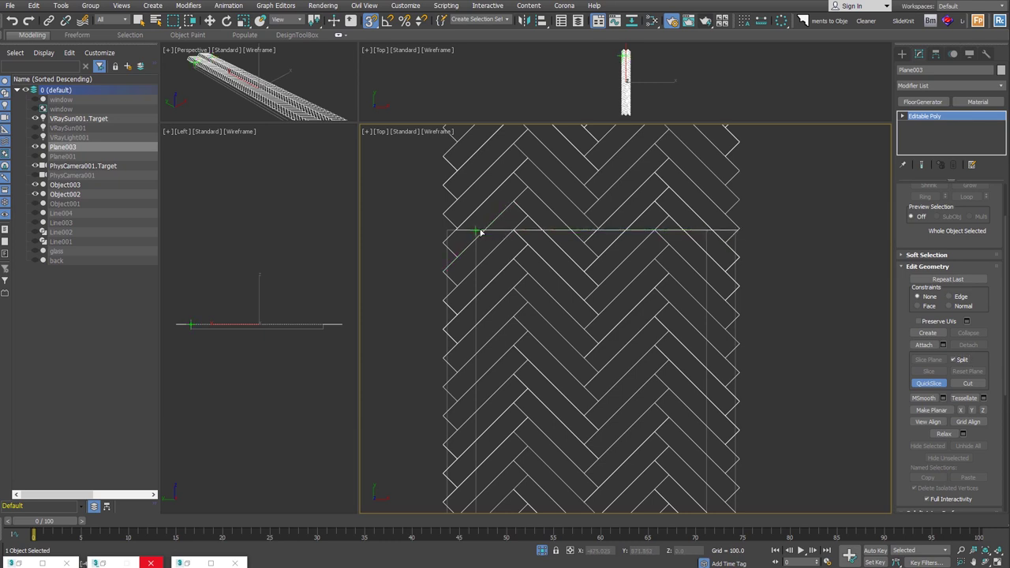
scroll(562, 285, down, 3)
scroll(532, 287, down, 3)
middle_drag(532, 287, 523, 187)
scroll(526, 239, down, 2)
scroll(527, 239, up, 5)
scroll(726, 322, down, 5)
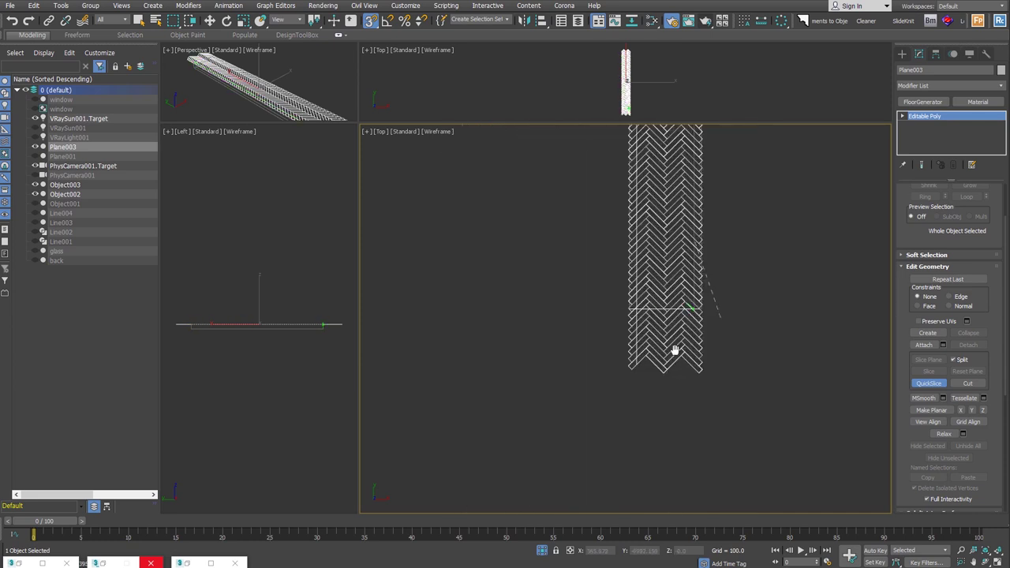
scroll(674, 352, up, 5)
right_click(710, 339)
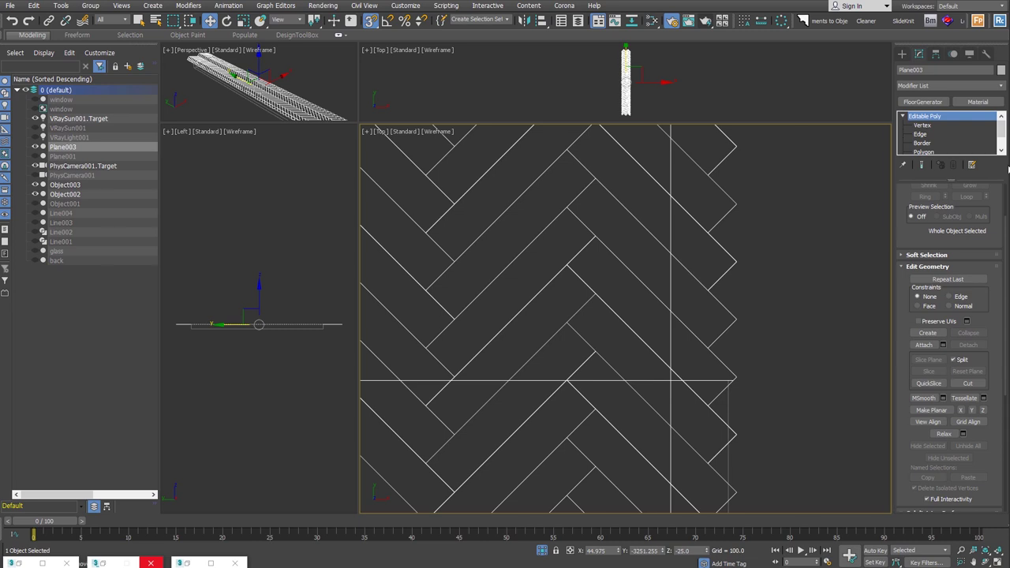
Delete the leftover board elements at both ends of the strip
scroll(947, 135, down, 2)
click(923, 135)
click(923, 142)
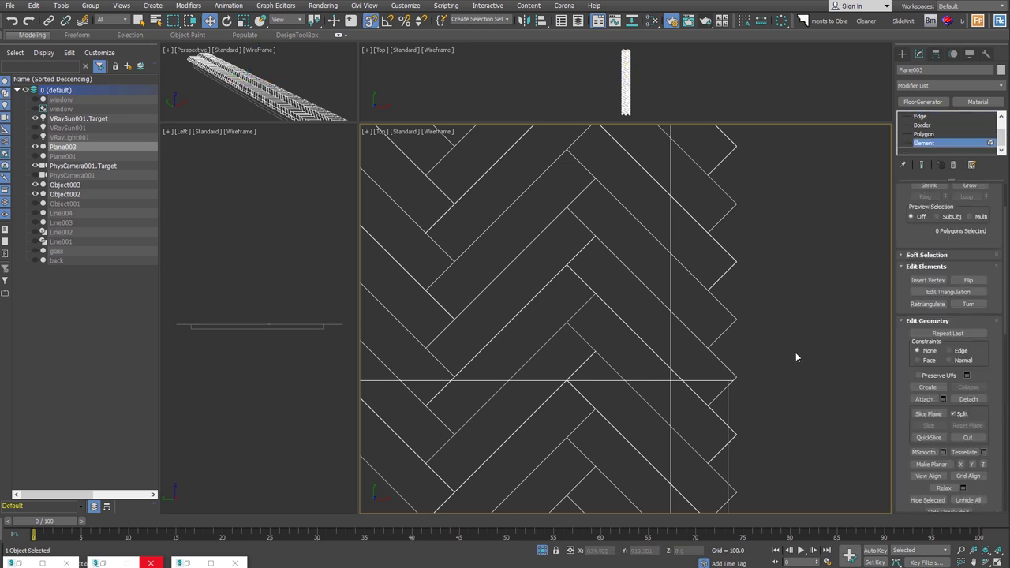
scroll(795, 352, down, 3)
drag(567, 236, 608, 328)
mouse_move(608, 327)
alt+middle_down()
mouse_move(670, 289)
mouse_move(555, 424)
alt+middle_up()
key(Delete)
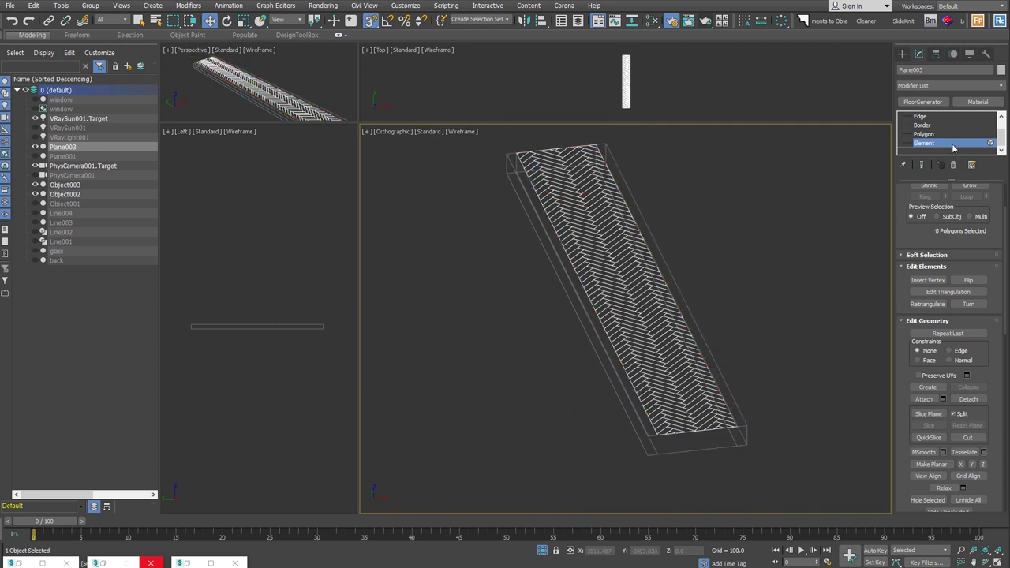
click(954, 142)
key(F3)
Attach Object003 to the Plane003 herringbone floor
mouse_move(713, 340)
alt+middle_down()
mouse_move(688, 396)
mouse_move(709, 393)
alt+middle_up()
scroll(726, 378, up, 5)
click(923, 345)
click(774, 447)
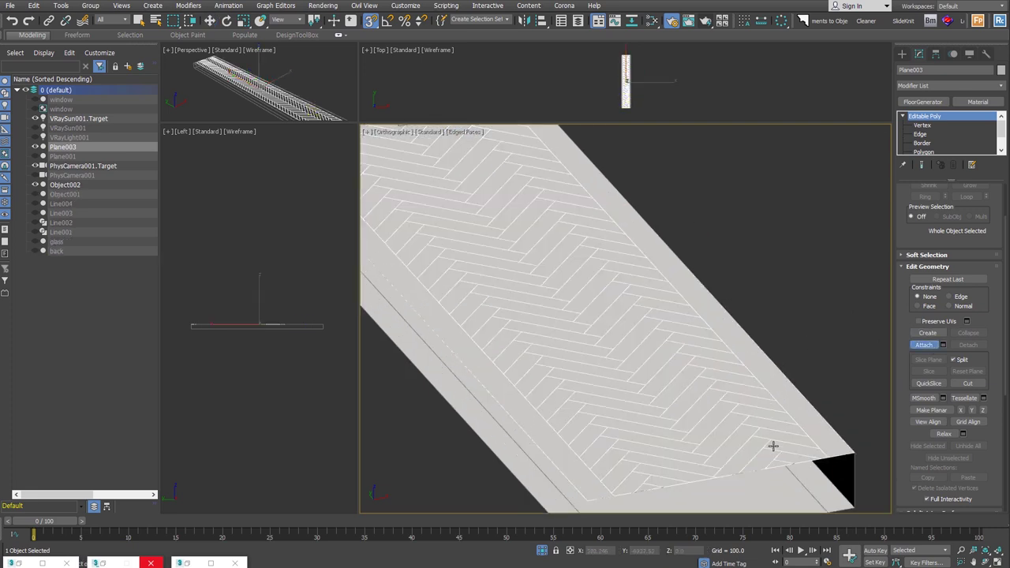
scroll(774, 446, down, 5)
Give the strip a 34.1 Shell inner amount and collapse it into the editable mesh
key(w)
mouse_move(745, 412)
alt+middle_down()
mouse_move(666, 339)
mouse_move(675, 236)
mouse_move(682, 339)
alt+middle_up()
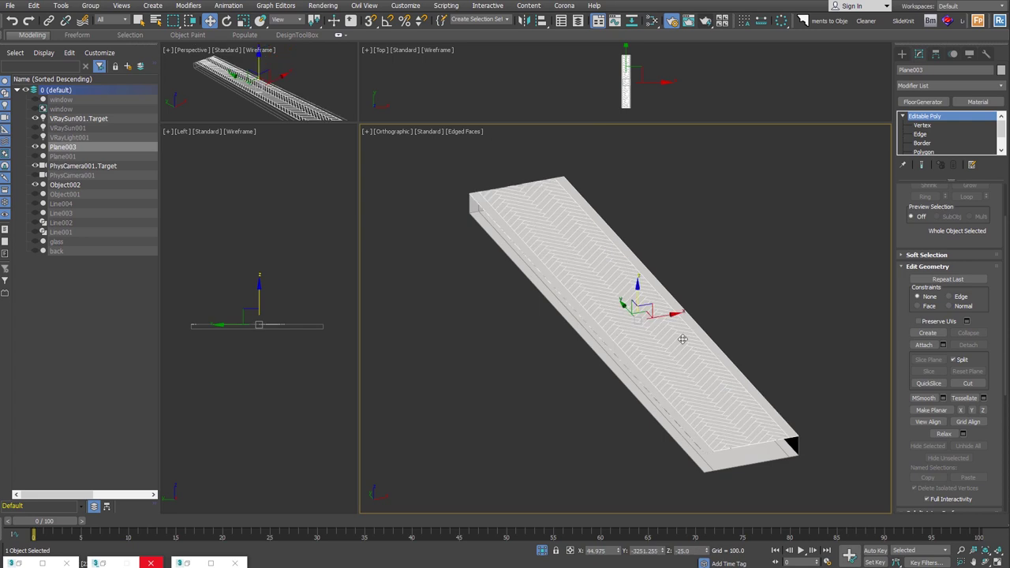
scroll(805, 430, up, 4)
scroll(804, 430, up, 3)
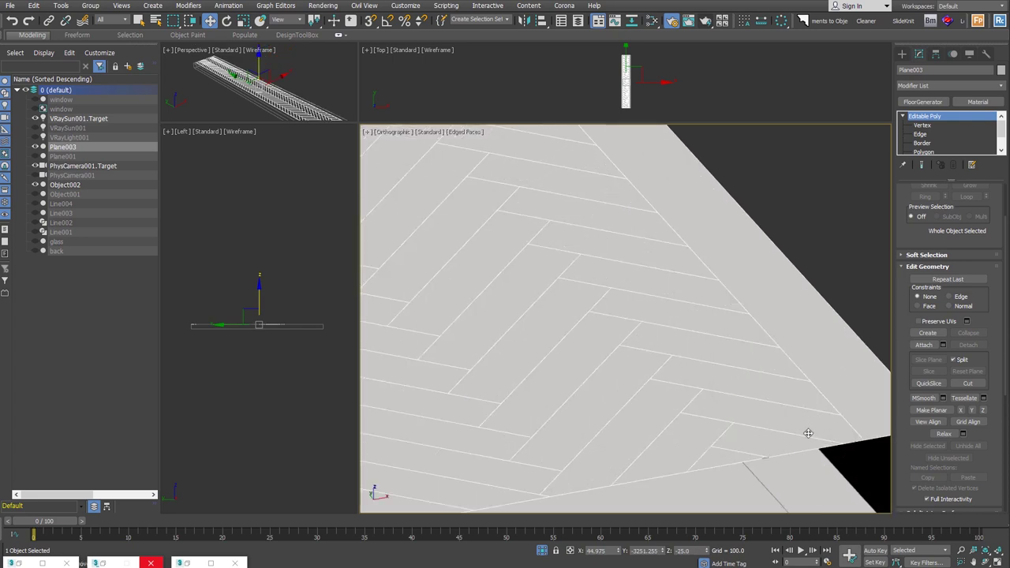
scroll(715, 345, down, 5)
drag(983, 204, 983, 228)
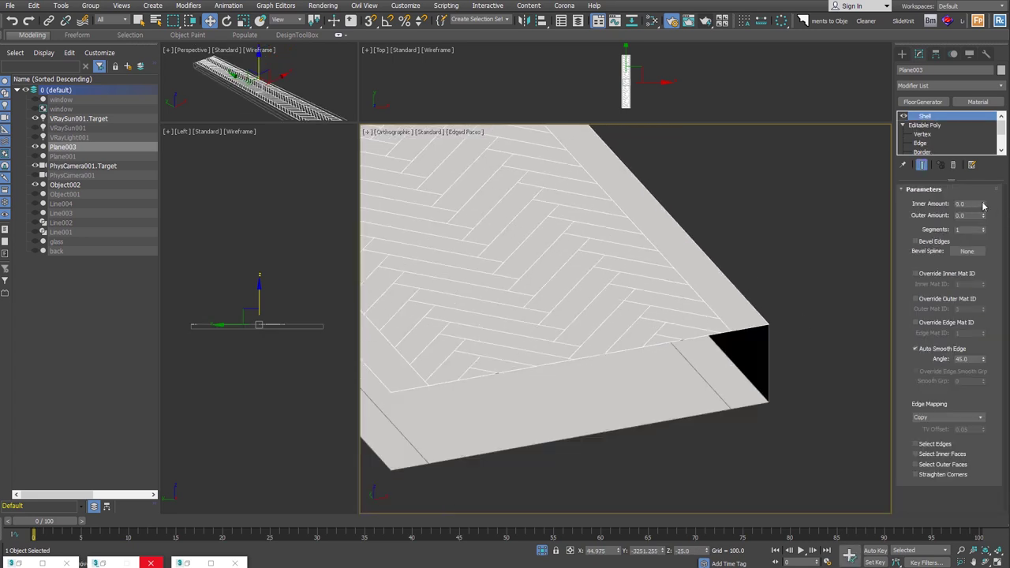
middle_drag(765, 347, 749, 492)
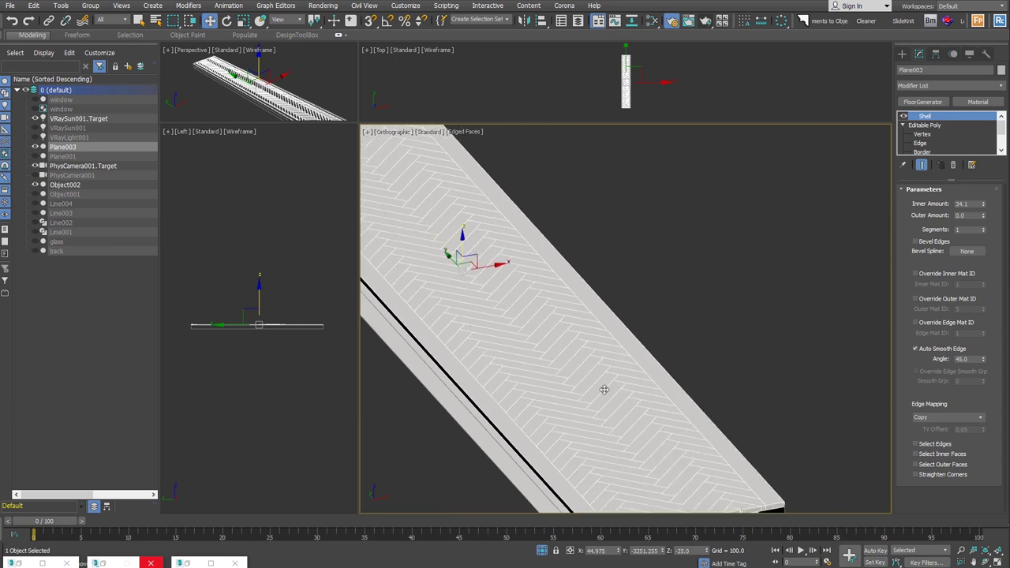
key(ctrl+z)
Add a Box UVW Map sized 500 × 500 × 500, then an Unwrap UVW modifier
key(u)
click(939, 250)
double_click(945, 282)
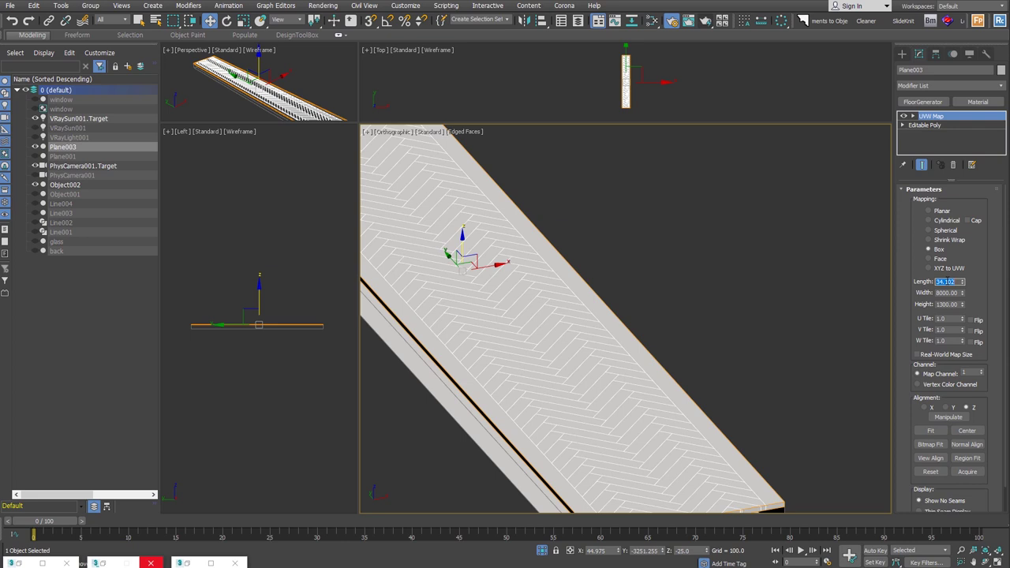
text(500)
key(Tab)
text(500)
key(Tab)
text(500)
key(Return)
key(shift+u)
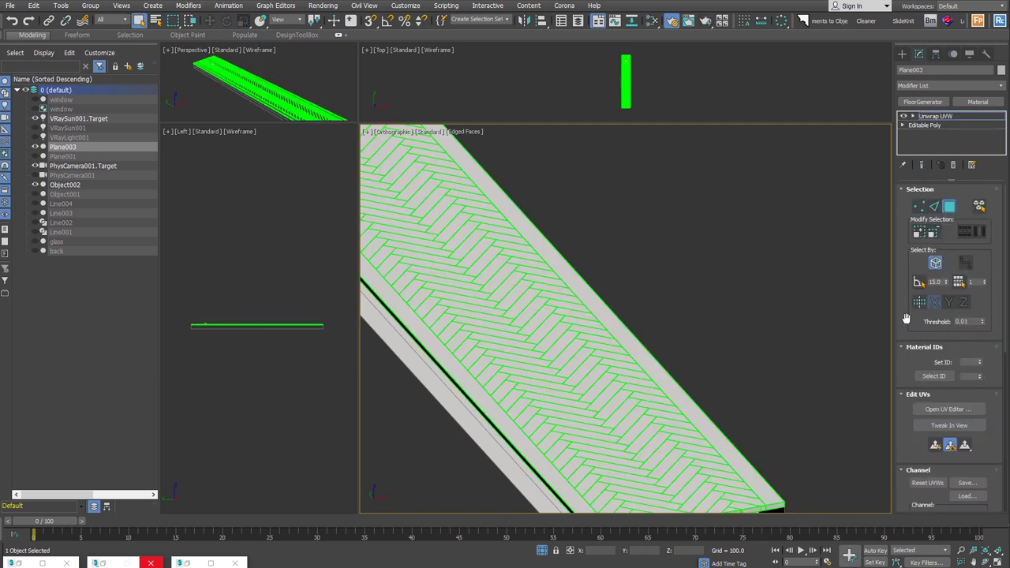
Select all floor polygons and pack their UV shells into the tile in the UV editor
key(ctrl+a)
click(947, 409)
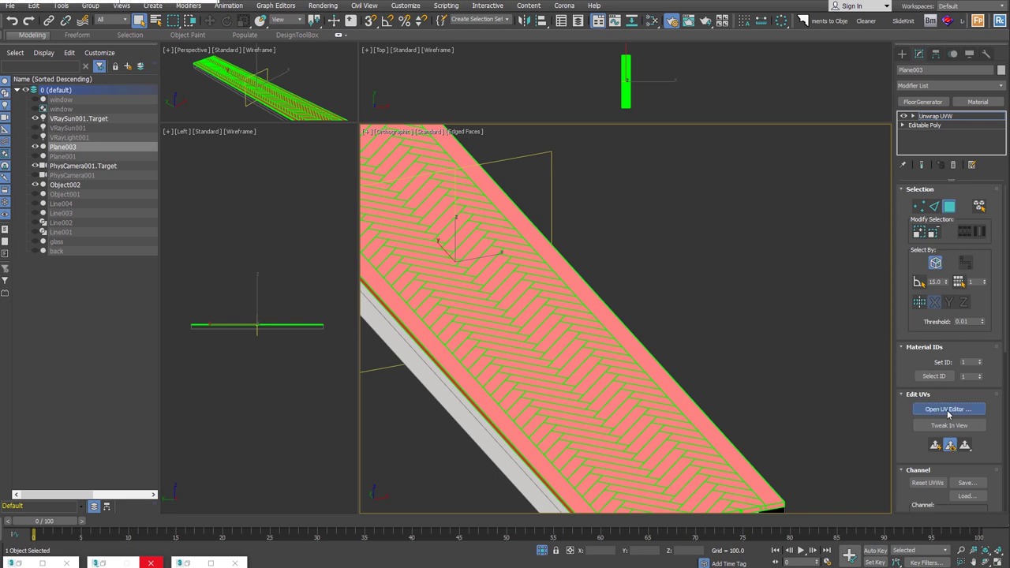
scroll(298, 139, down, 1)
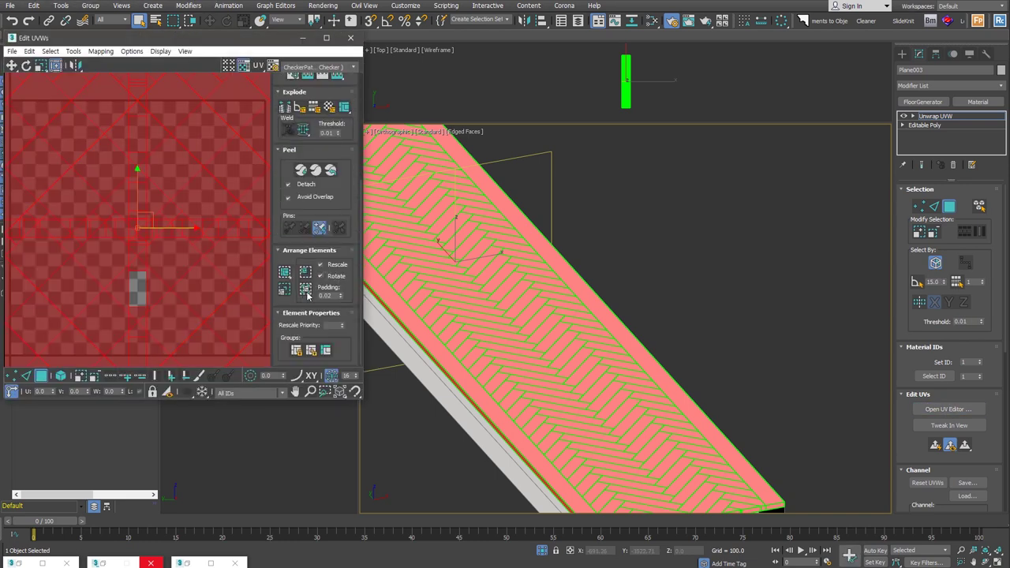
click(306, 290)
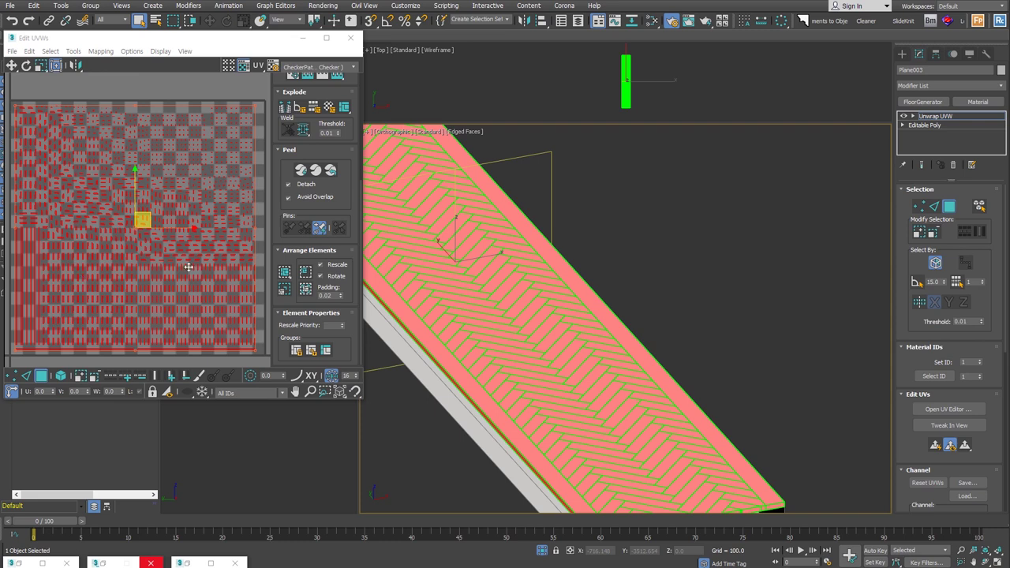
scroll(165, 260, up, 2)
scroll(165, 259, up, 2)
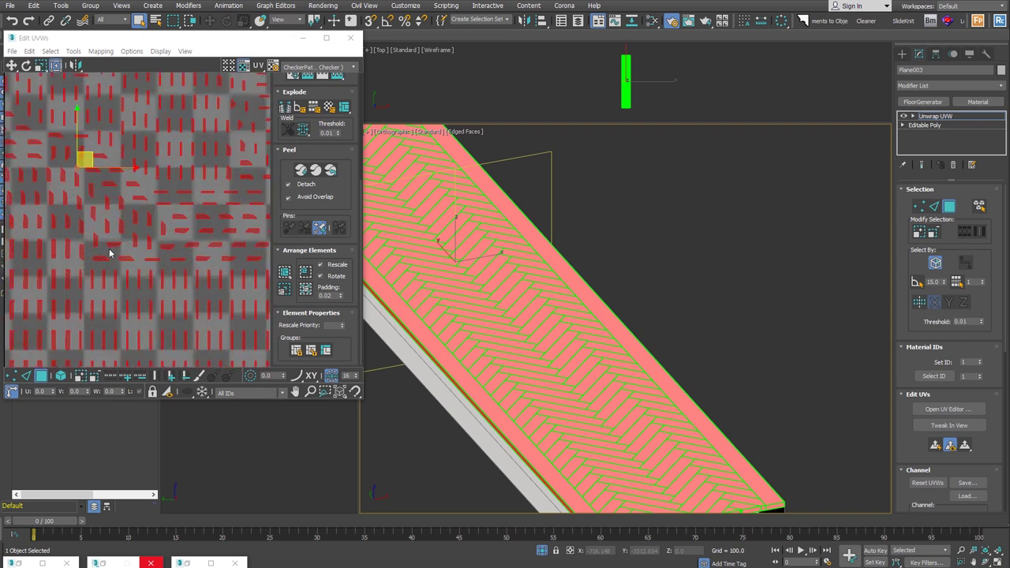
Rotate the stray horizontal UV shell 90° so it stands vertical
click(114, 253)
mouse_move(91, 253)
mouse_down()
mouse_move(160, 270)
mouse_move(260, 269)
mouse_up()
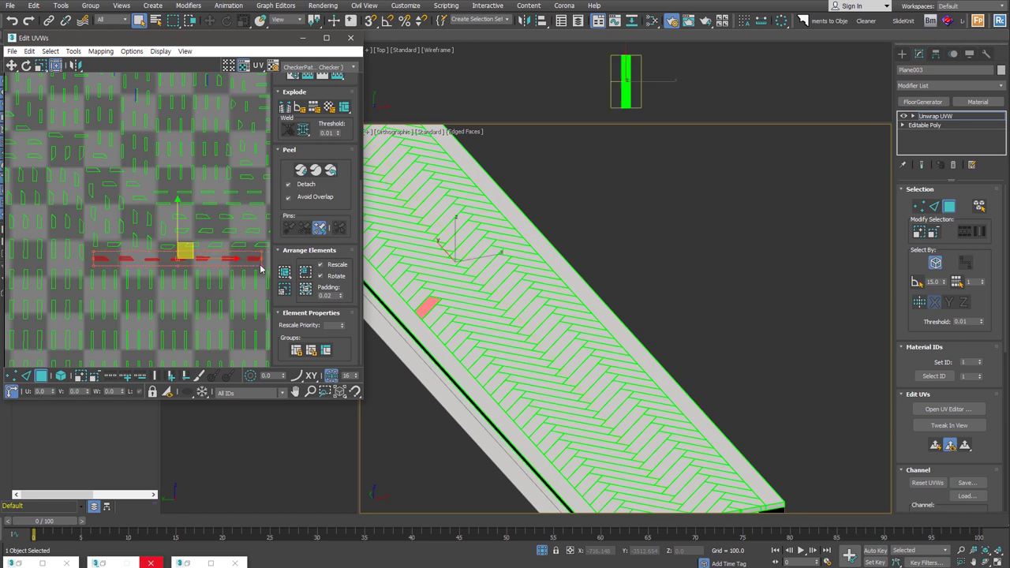
scroll(335, 120, up, 2)
scroll(335, 115, up, 3)
click(330, 88)
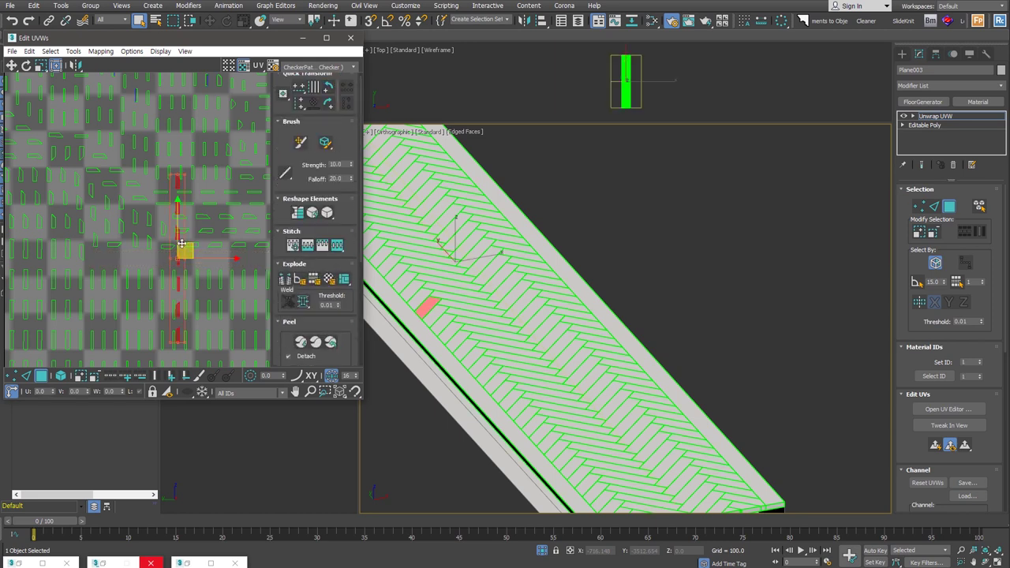
Select all UV shells and bake the unwrap into the mesh
drag(104, 240, 127, 255)
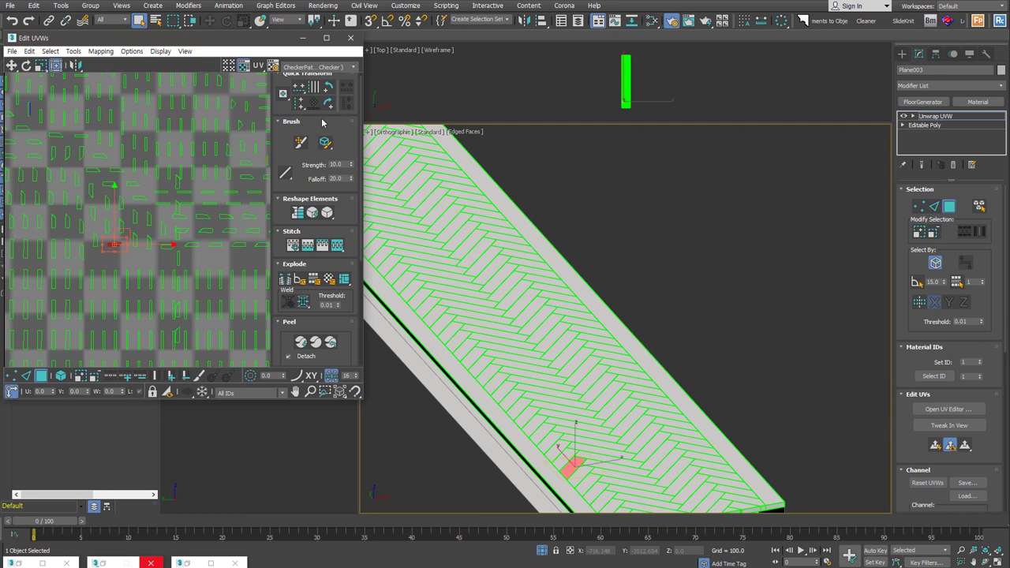
key(ctrl+a)
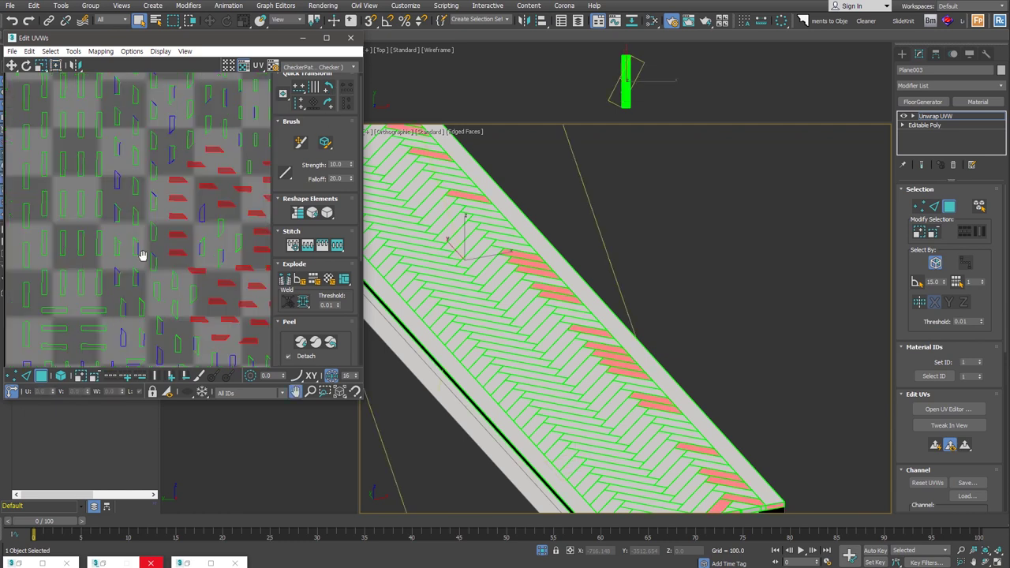
scroll(140, 253, down, 3)
drag(276, 302, 276, 130)
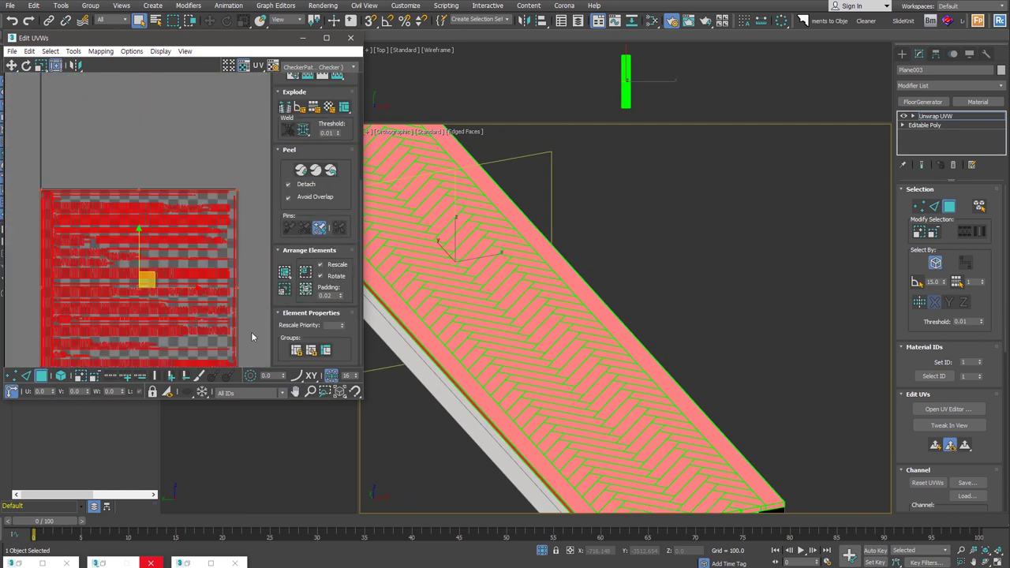
scroll(142, 198, up, 5)
scroll(142, 197, up, 3)
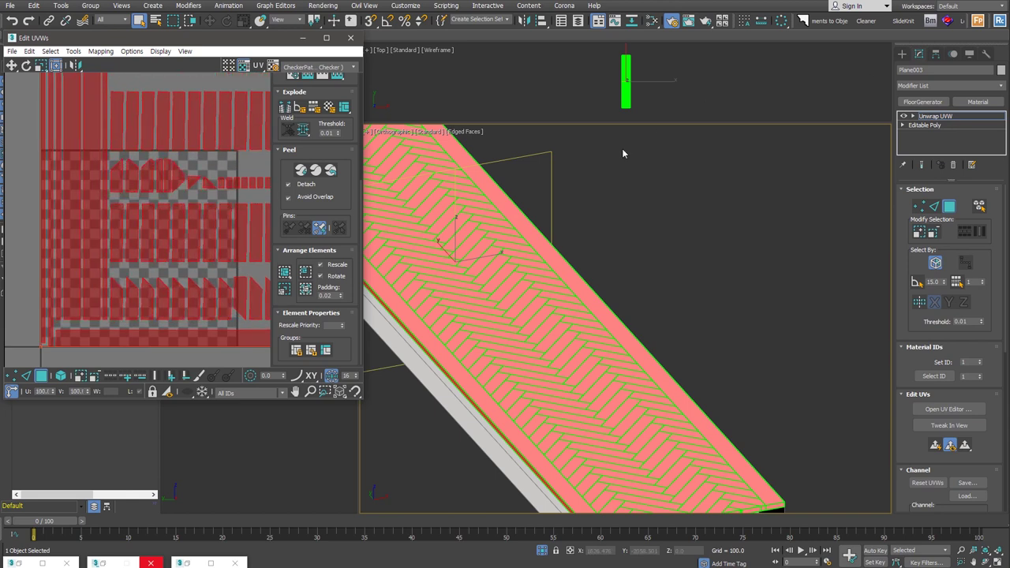
key(ctrl+z)
Deselect the strip and exit isolation to show the whole hallway in camera view
click(741, 258)
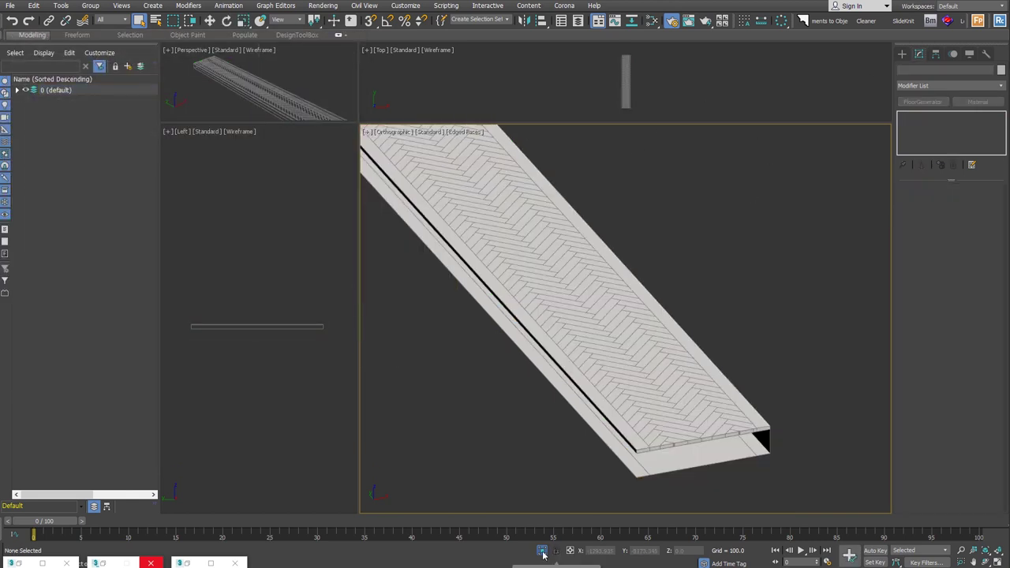
click(543, 550)
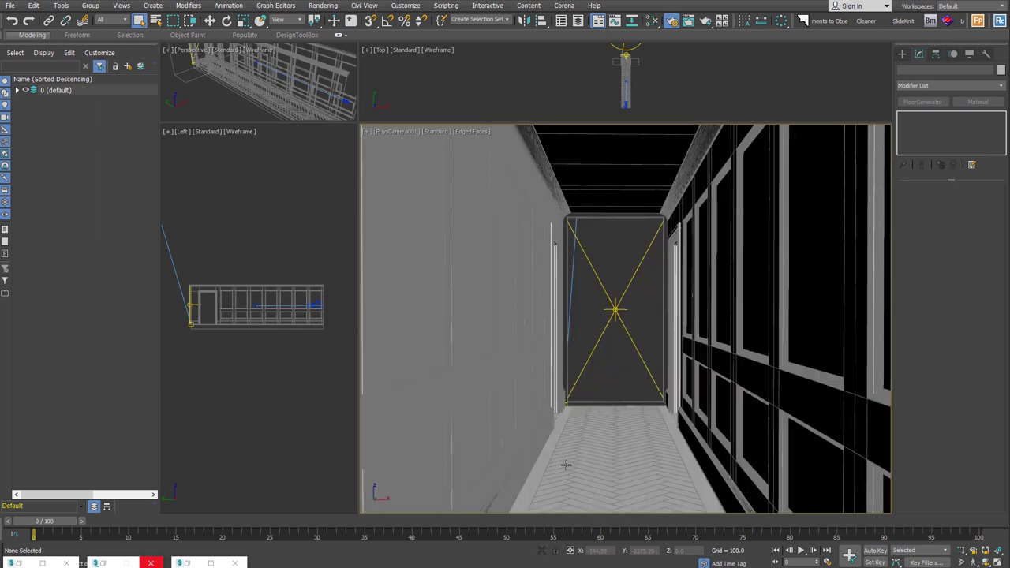
middle_drag(641, 444, 632, 410)
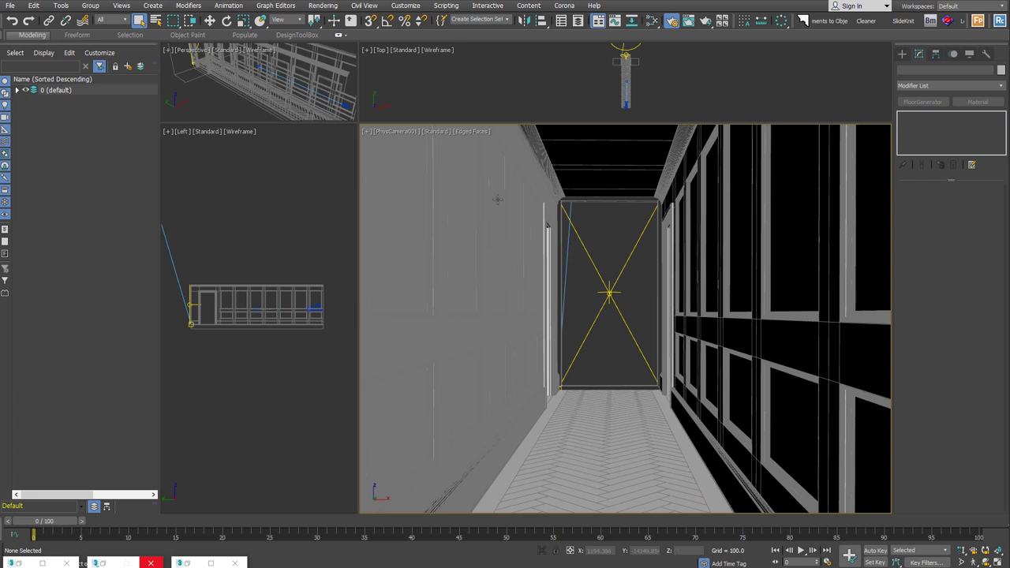
Select PhysCamera001 and set its aperture to f/4
click(406, 131)
click(474, 332)
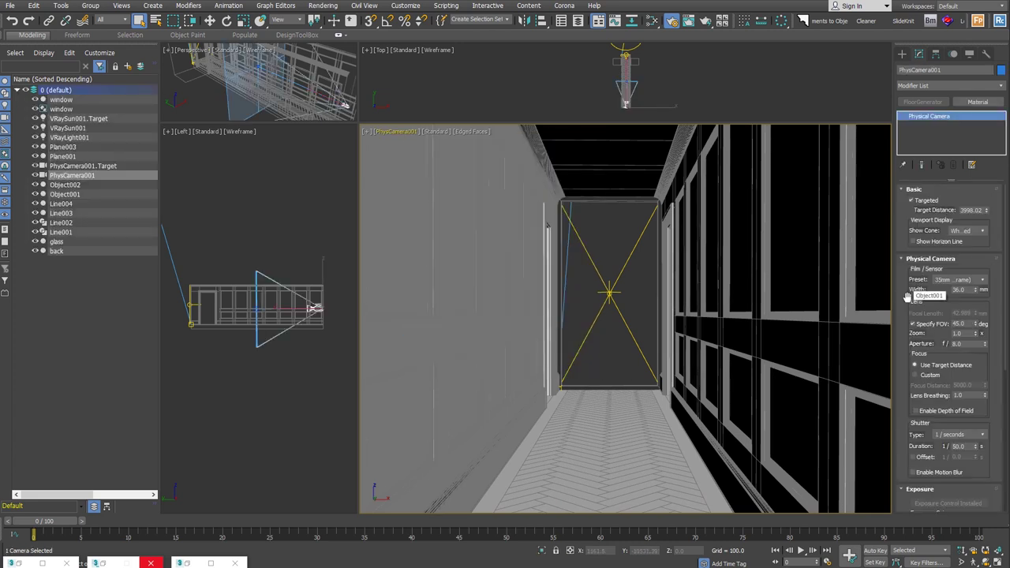
click(969, 344)
text(4)
key(Return)
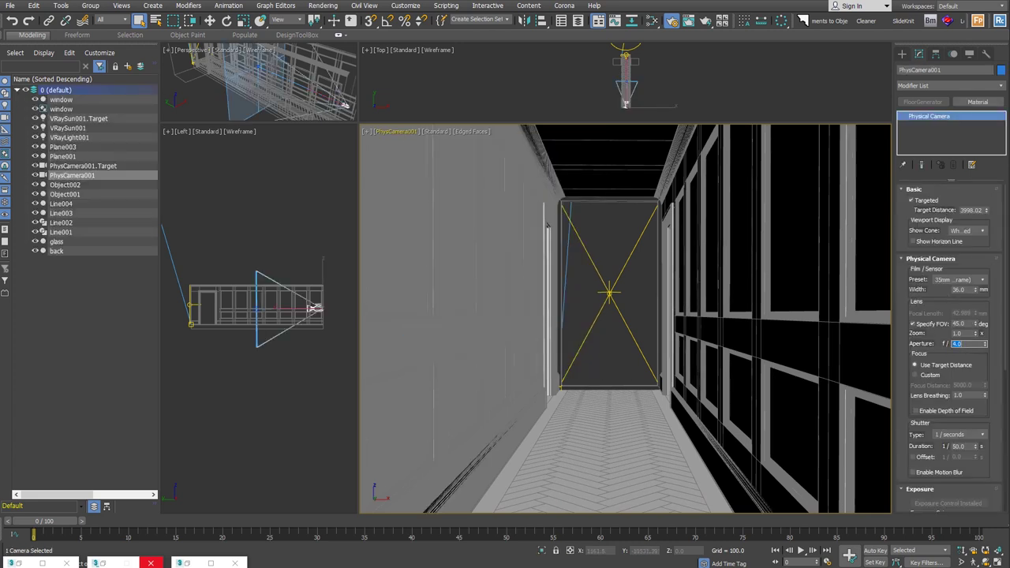
Add a VRayToon atmosphere effect in Environment and Effects, then close the dialog
key(8)
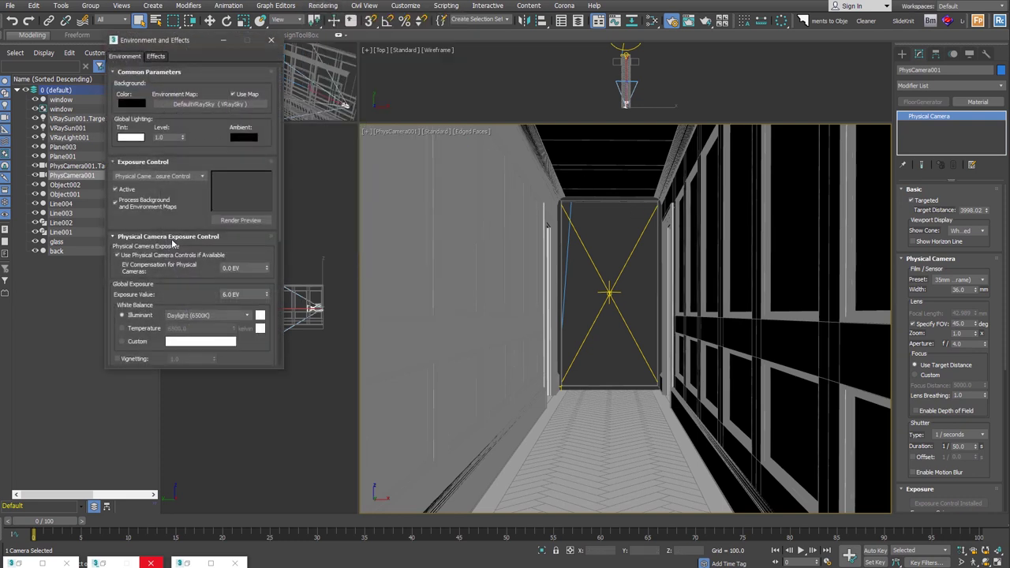
click(171, 237)
click(247, 269)
double_click(138, 124)
click(217, 250)
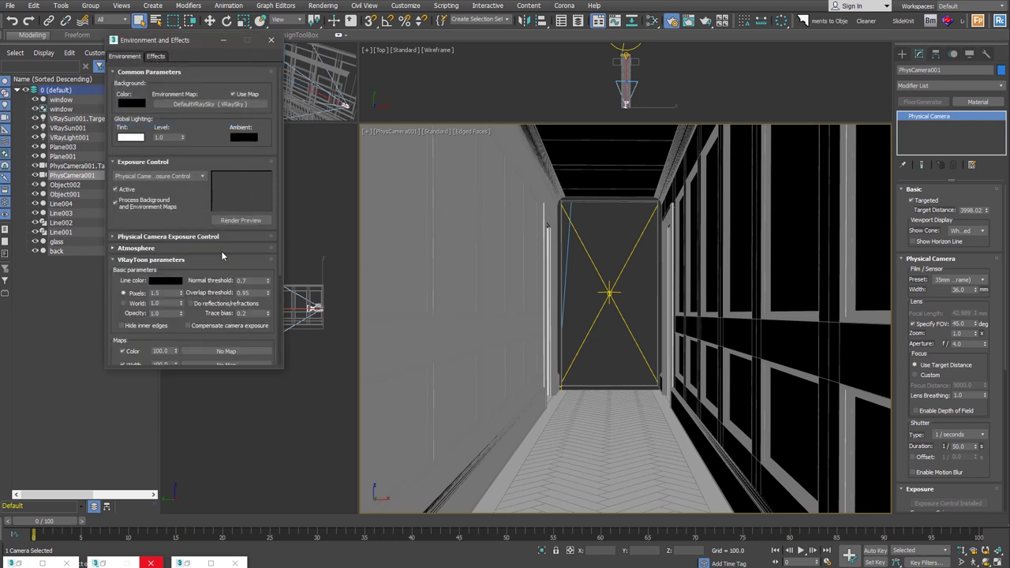
double_click(169, 314)
click(271, 39)
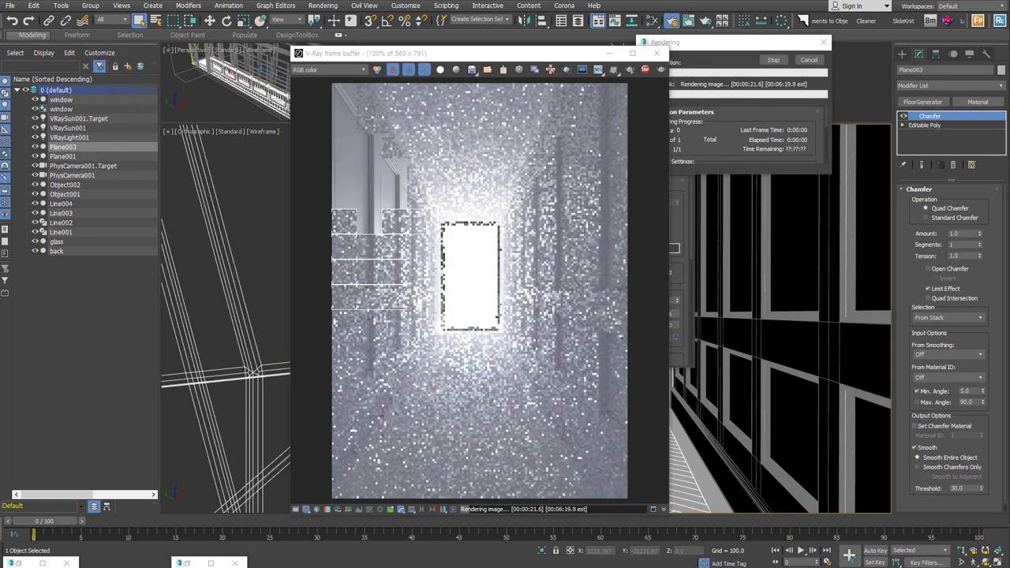